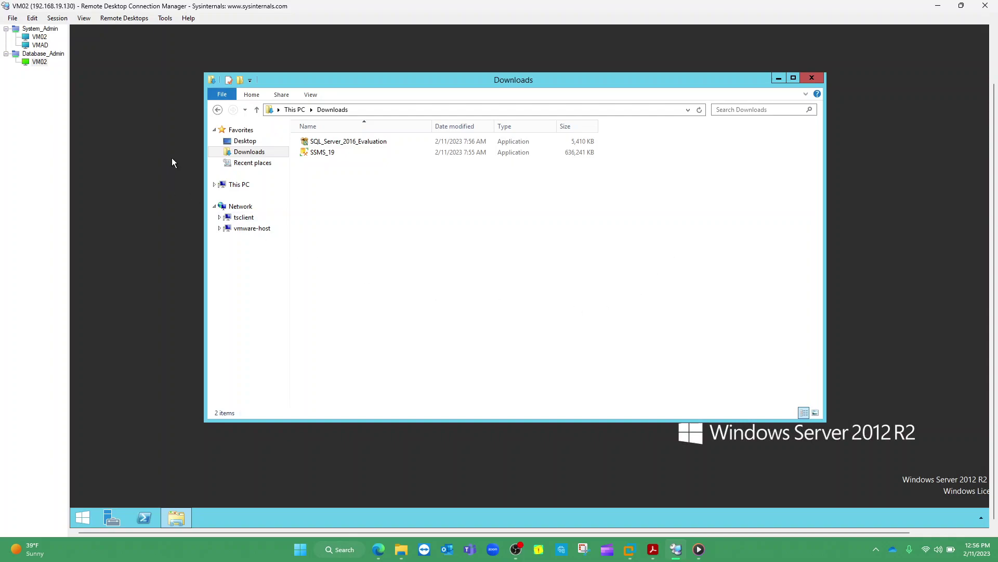
Step: Examine the SQL_Server_2016_Evaluation and SSMS_19 installer files in the Downloads folder
left_click(341, 139)
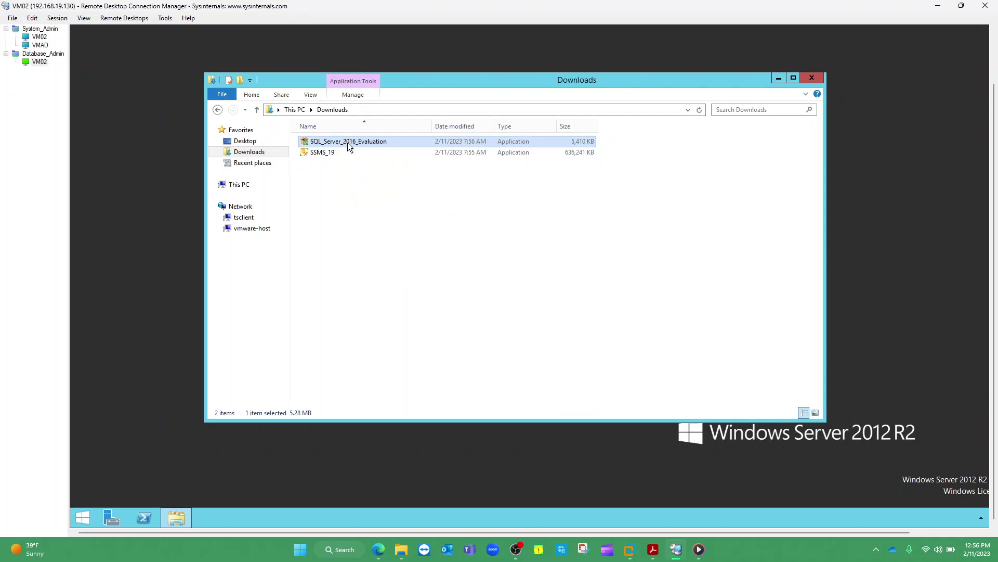
left_click(334, 158)
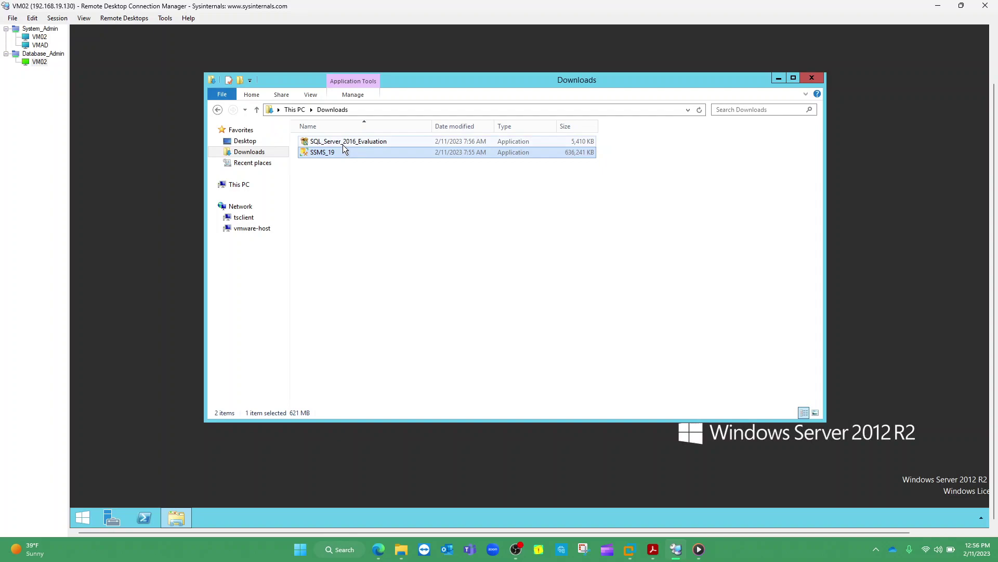
left_click(342, 144)
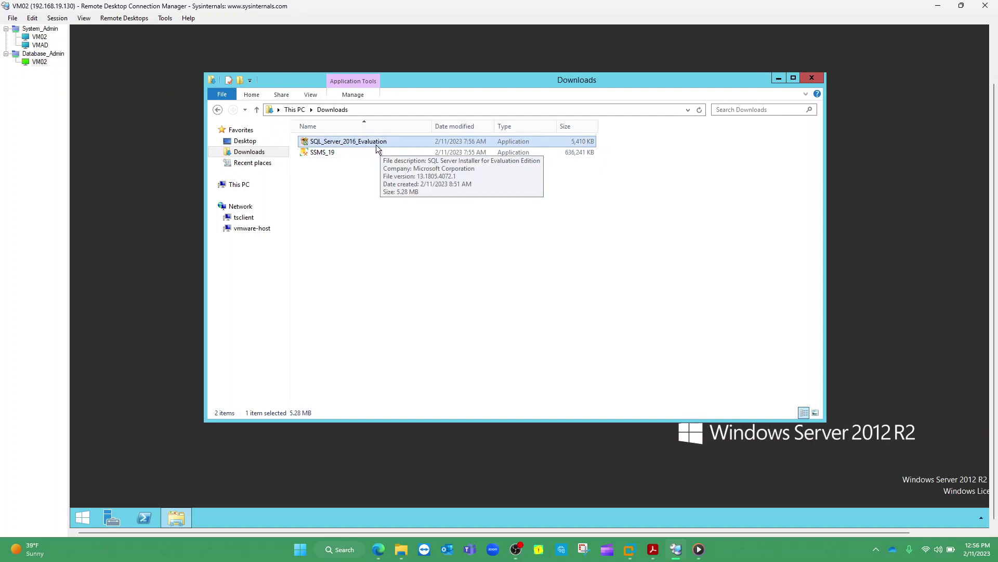
left_click(333, 153)
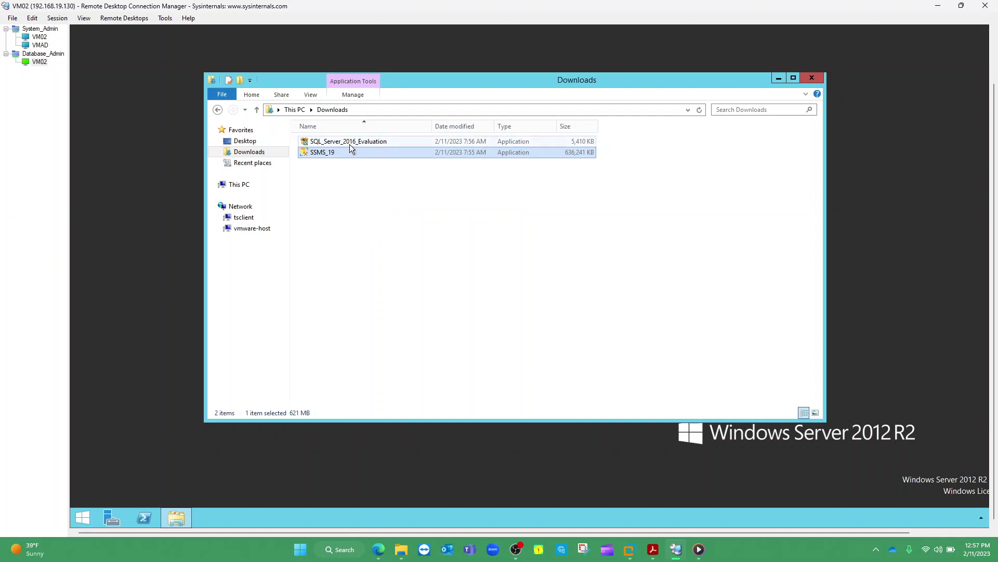
mouse_move(368, 144)
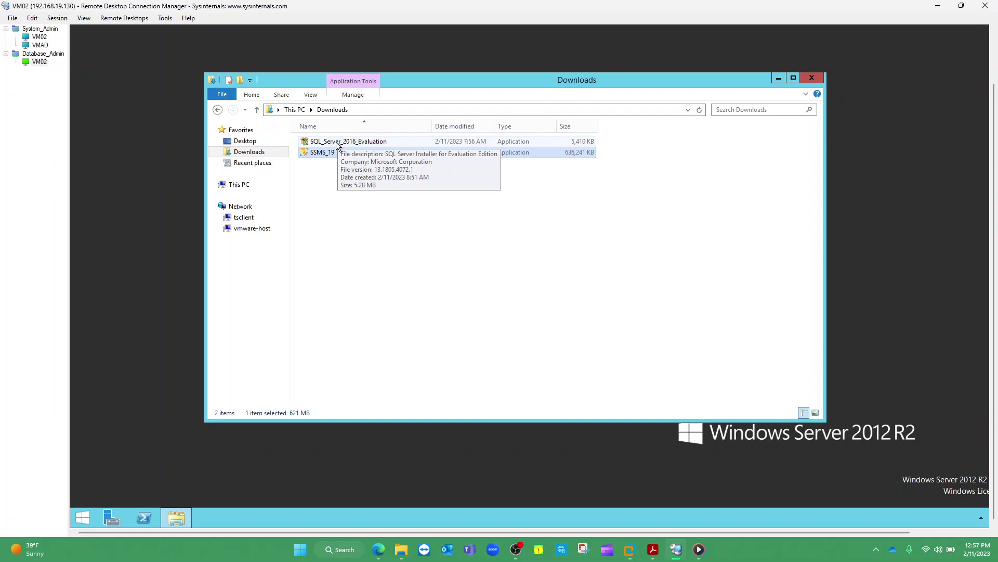
left_click(358, 140)
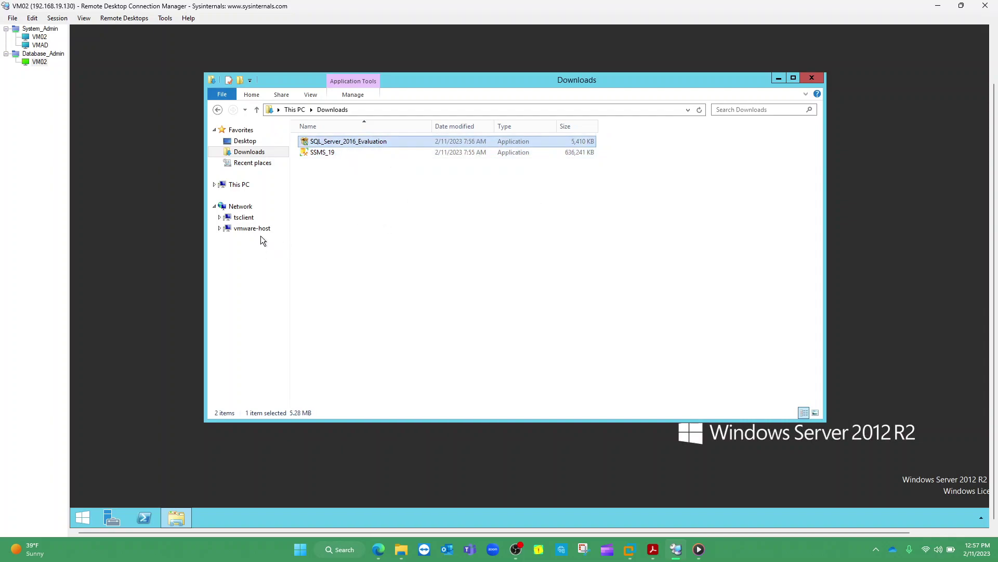
Step: Review the server's drives in This PC, including Data, Log, TempDB_Data, TempDB_Log, Backup and the local disk
left_click(234, 185)
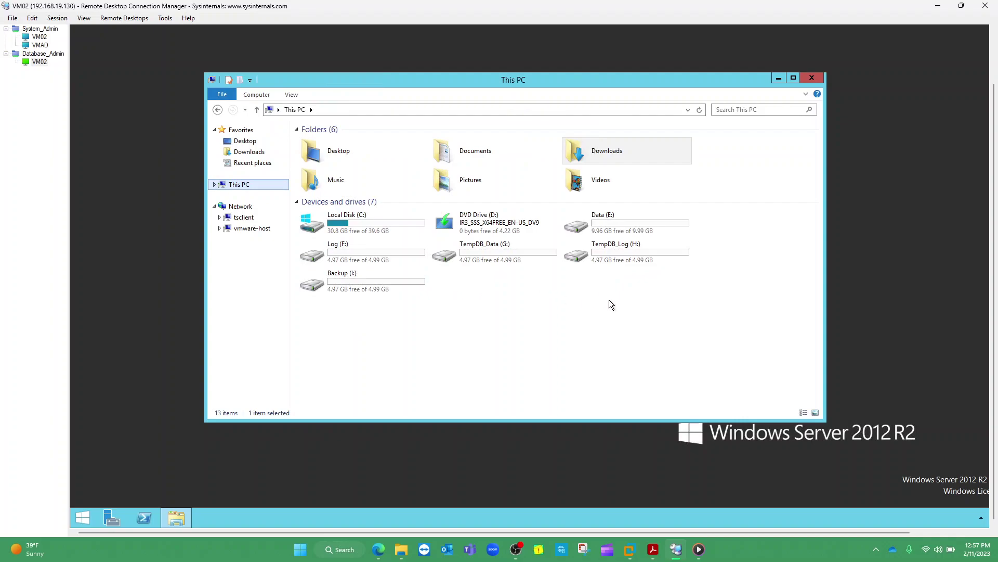
left_click(608, 226)
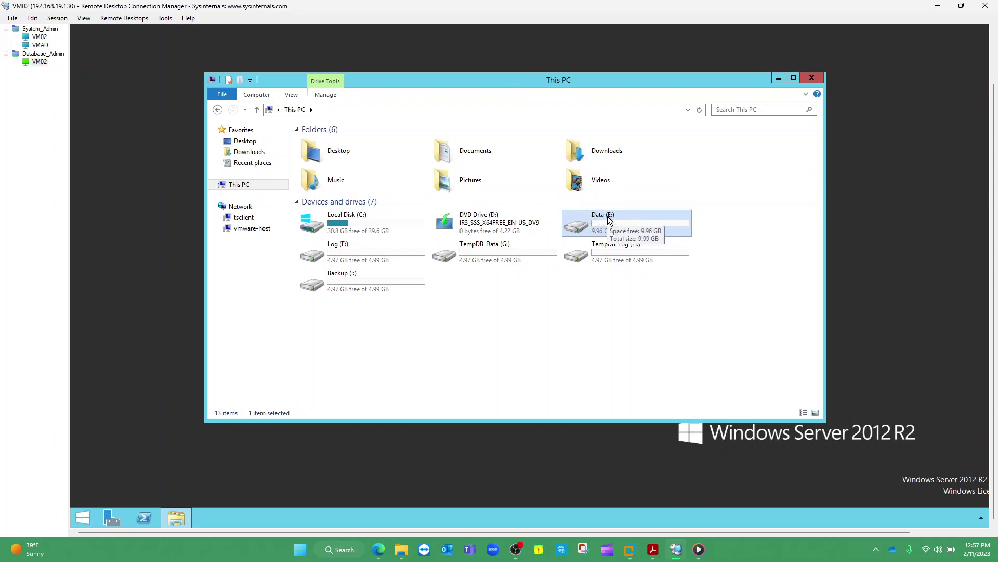
left_click(376, 250)
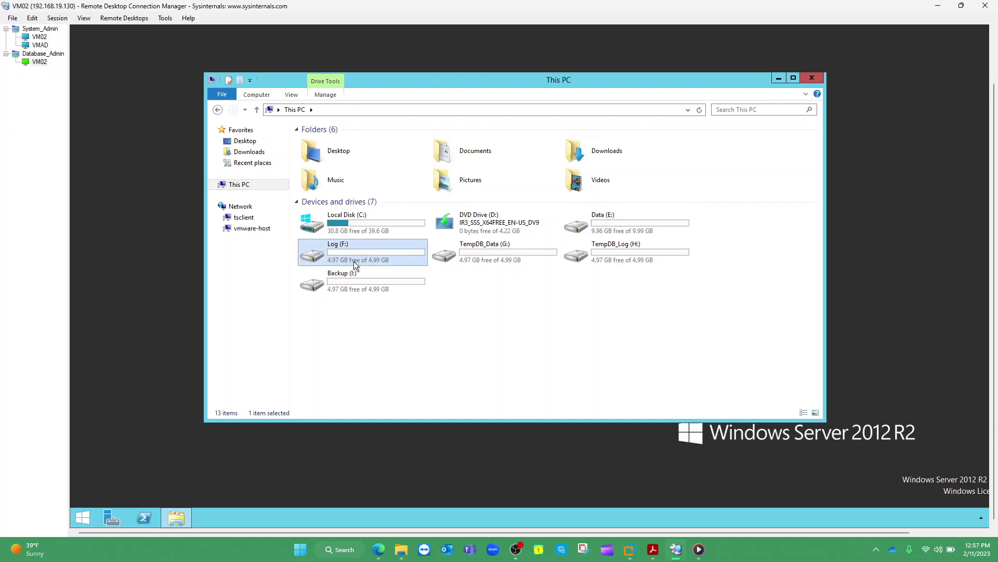
left_click(508, 255)
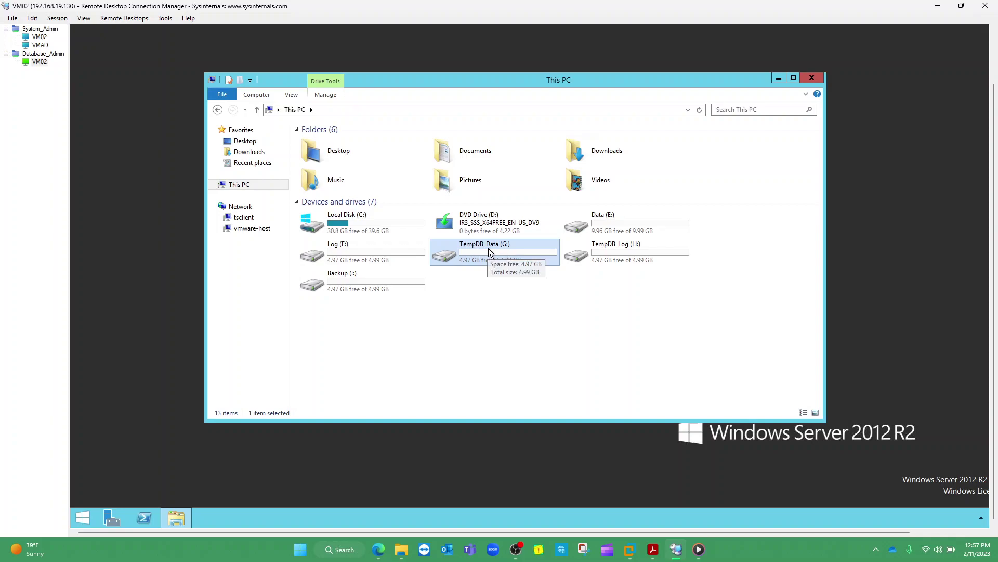
left_click(621, 258)
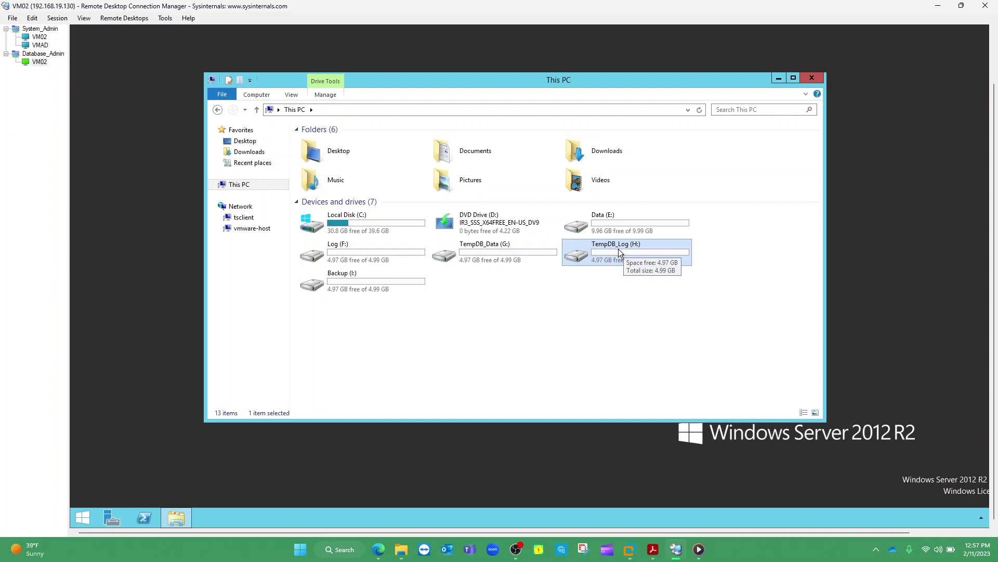
left_click(373, 282)
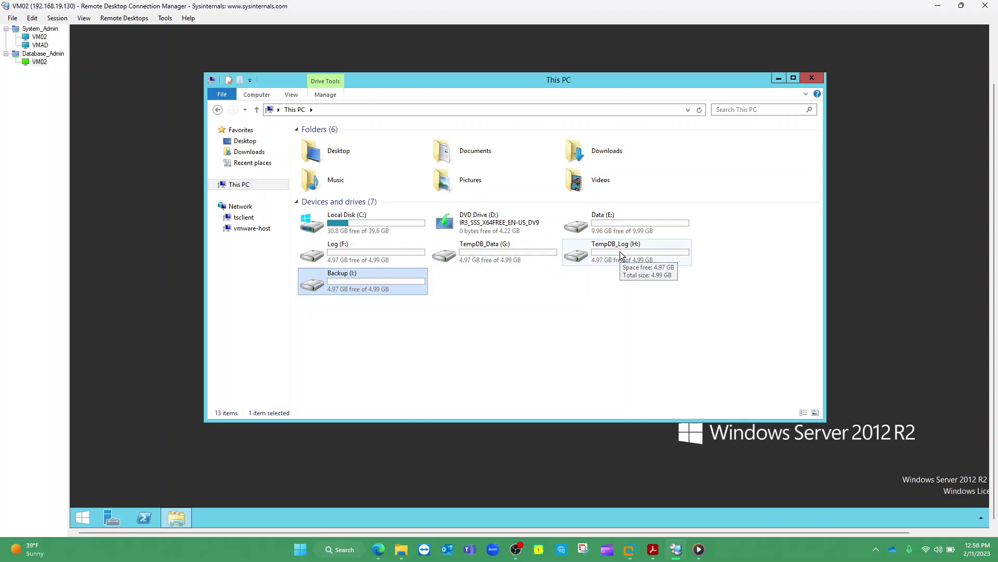
left_click(586, 260)
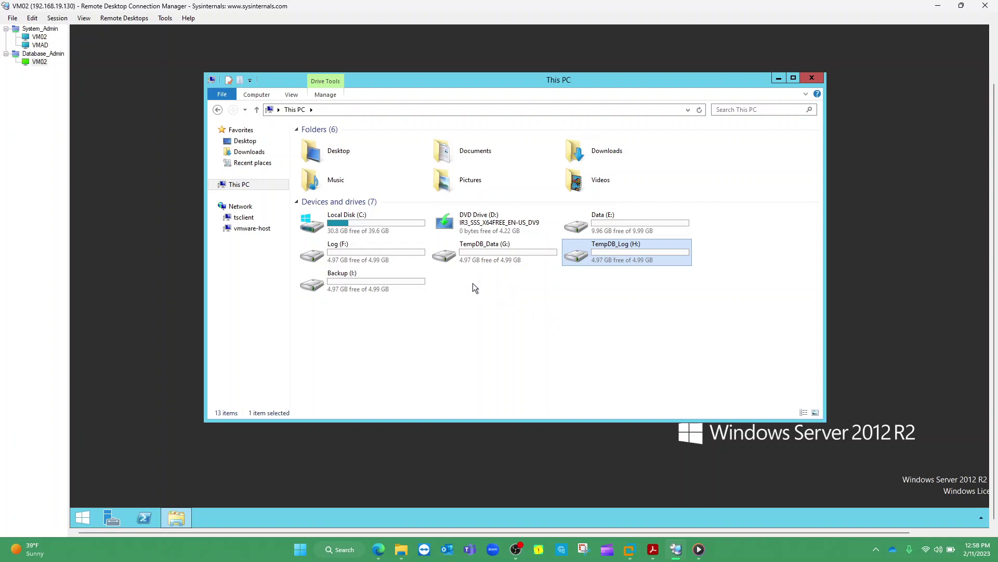
left_click(378, 234)
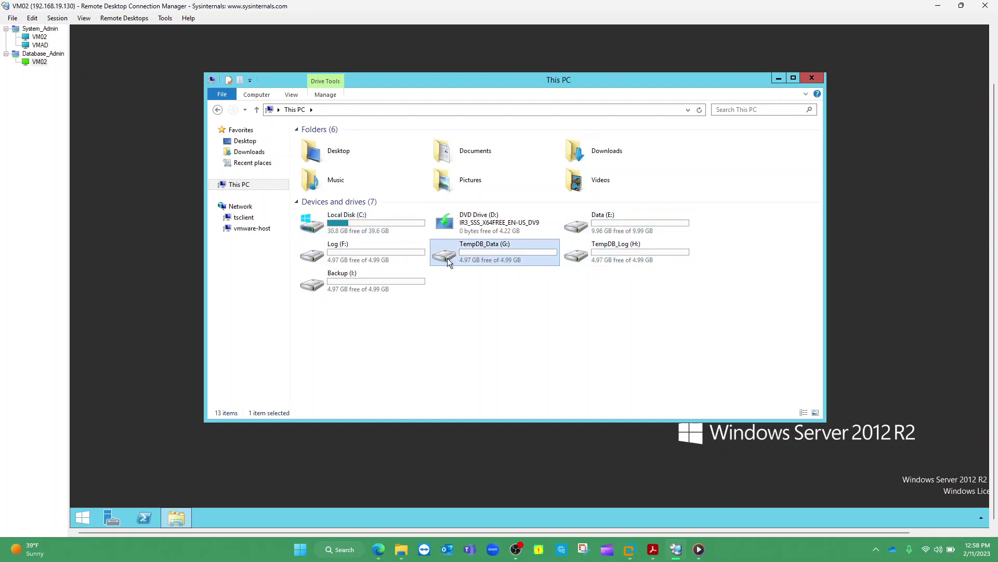
left_click(392, 255)
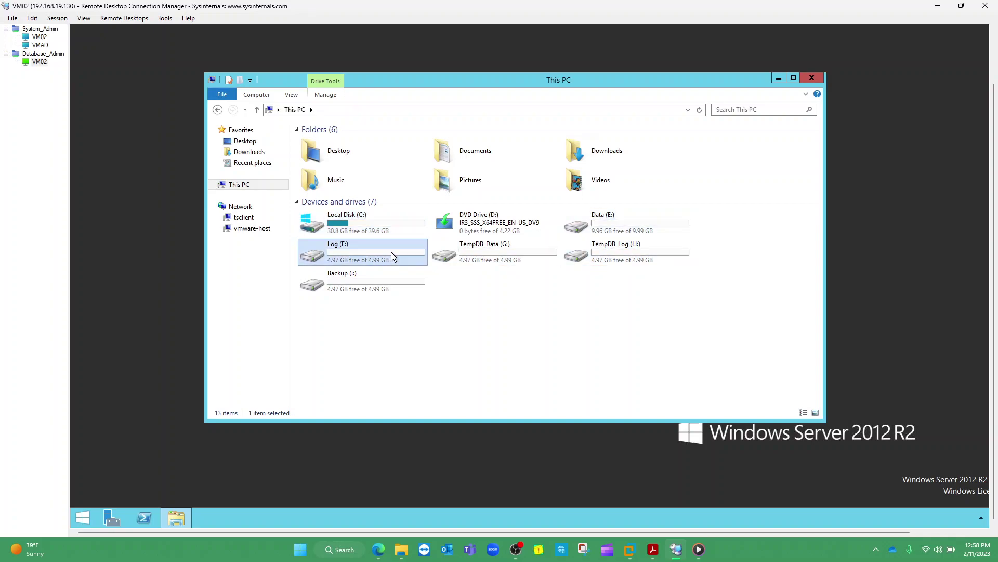
left_click(403, 290)
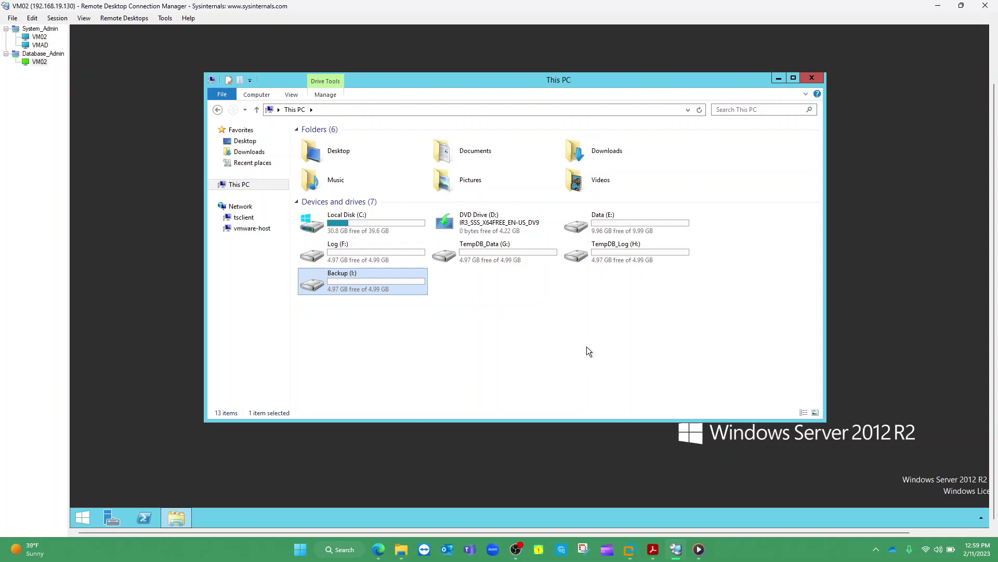
left_click(359, 227)
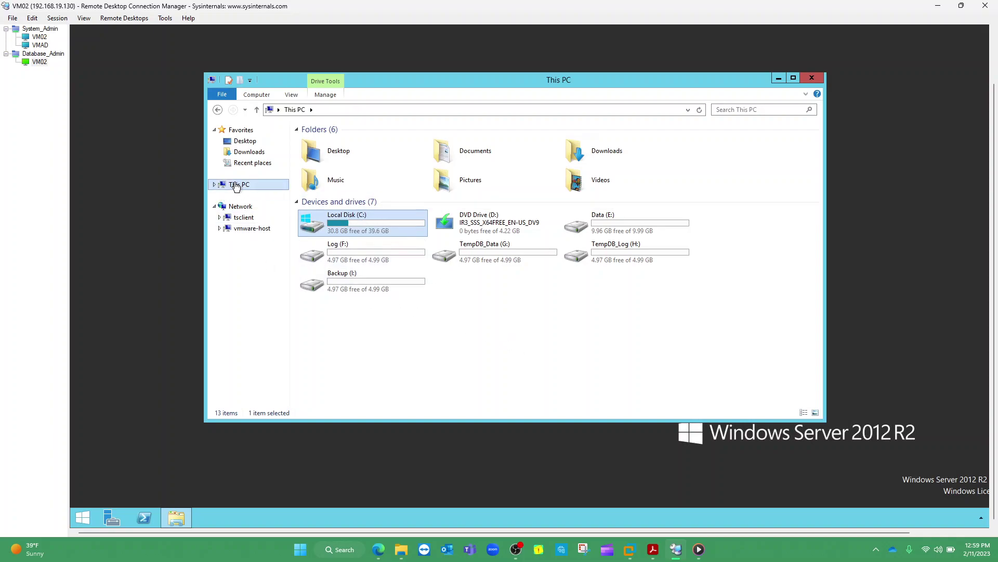
Step: Run the SQL_Server_2016_Evaluation installer from the Downloads folder and allow it to start
left_click(251, 152)
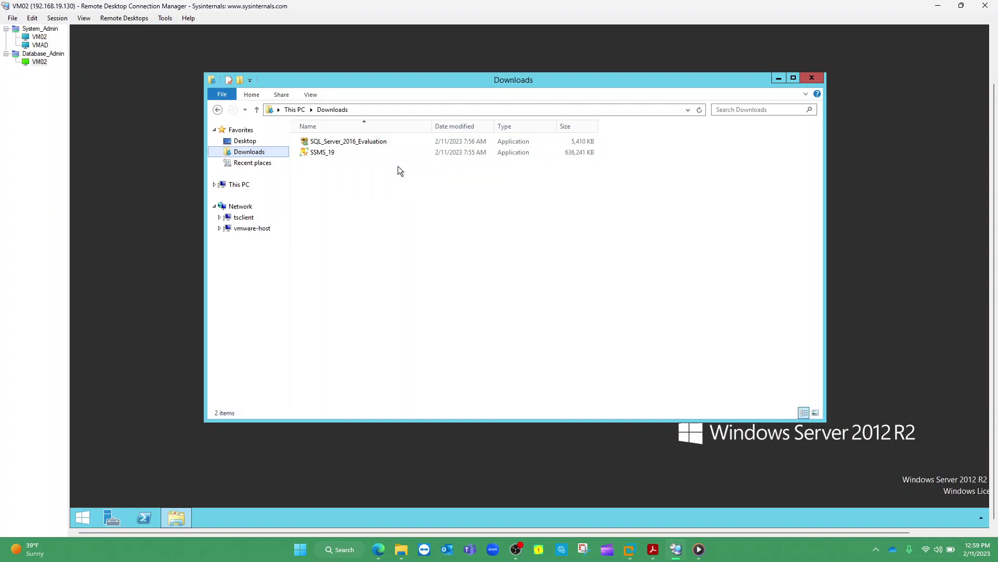
left_click(361, 142)
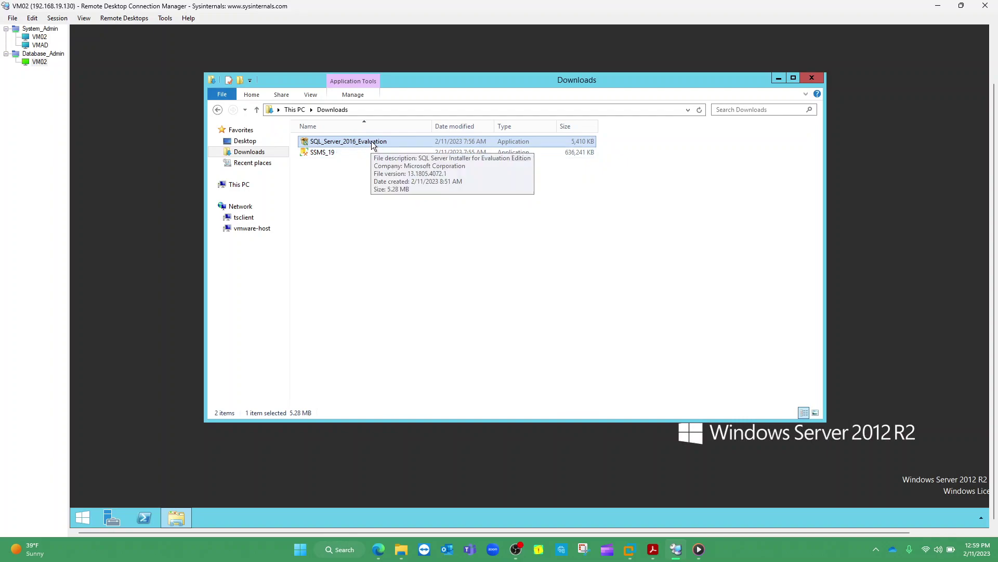
double_click(373, 141)
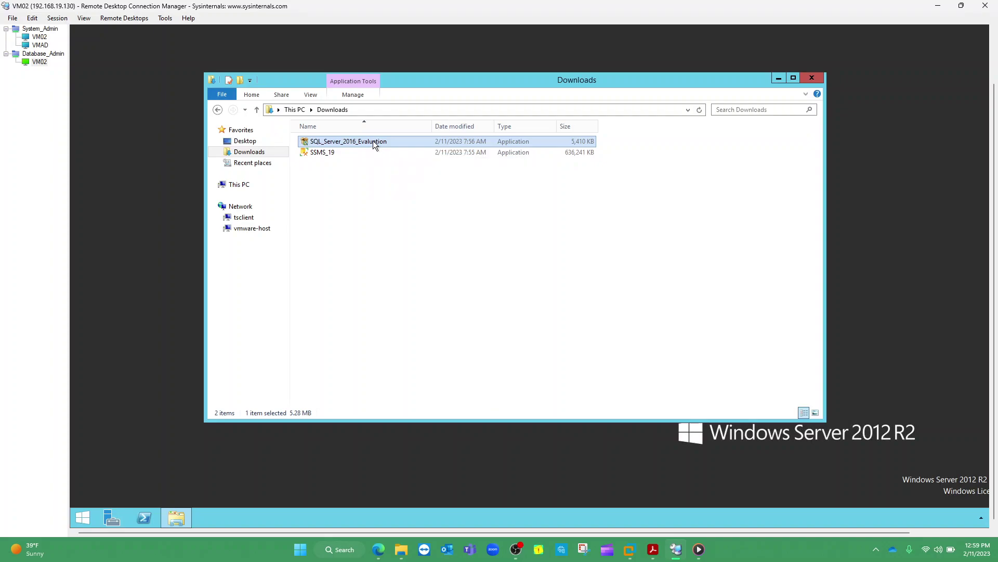
left_click(602, 264)
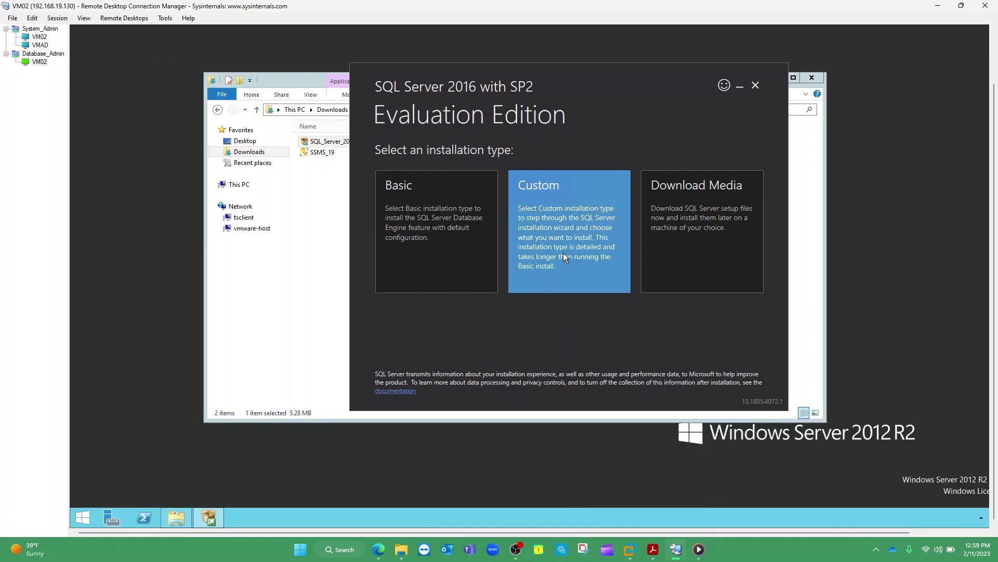
Step: Choose the Custom installation type and start downloading the setup media to C:\SQLServer2016Media
left_click(567, 281)
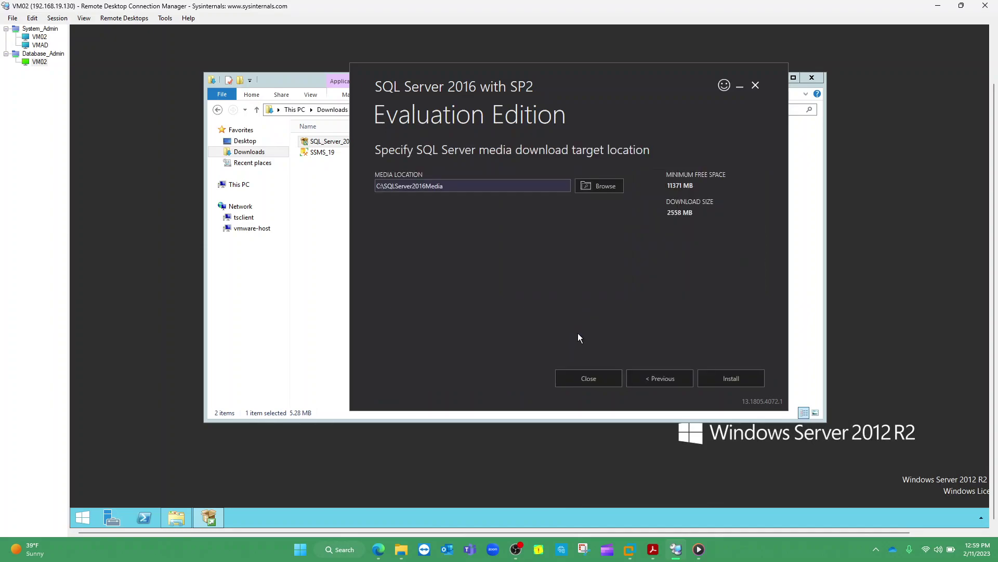
left_click(734, 379)
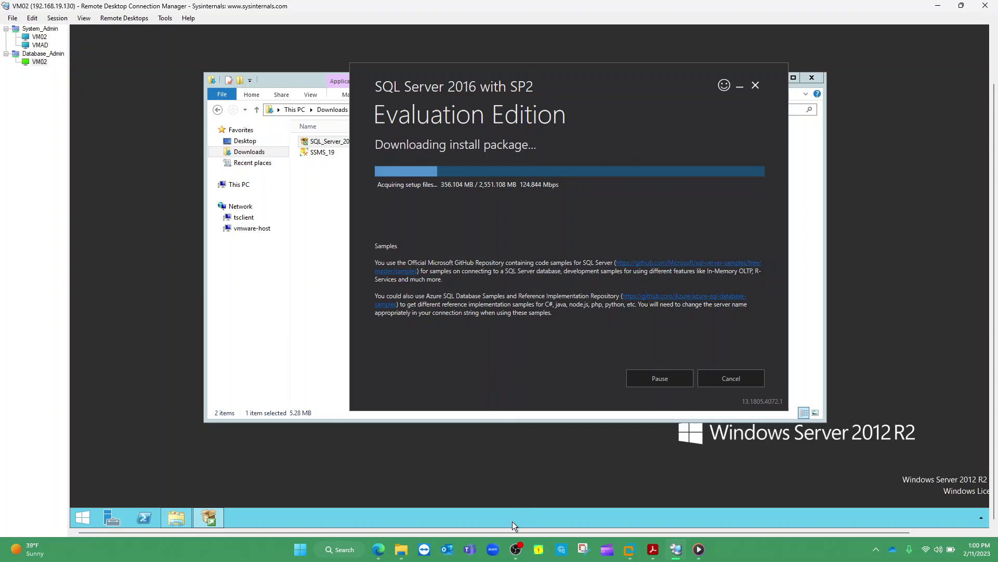
mouse_move(522, 555)
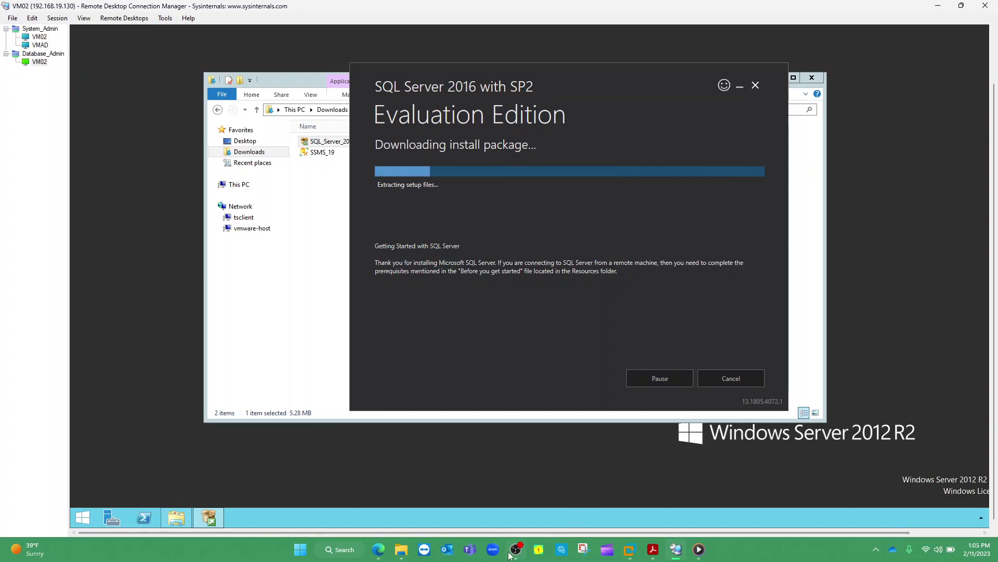
mouse_move(516, 555)
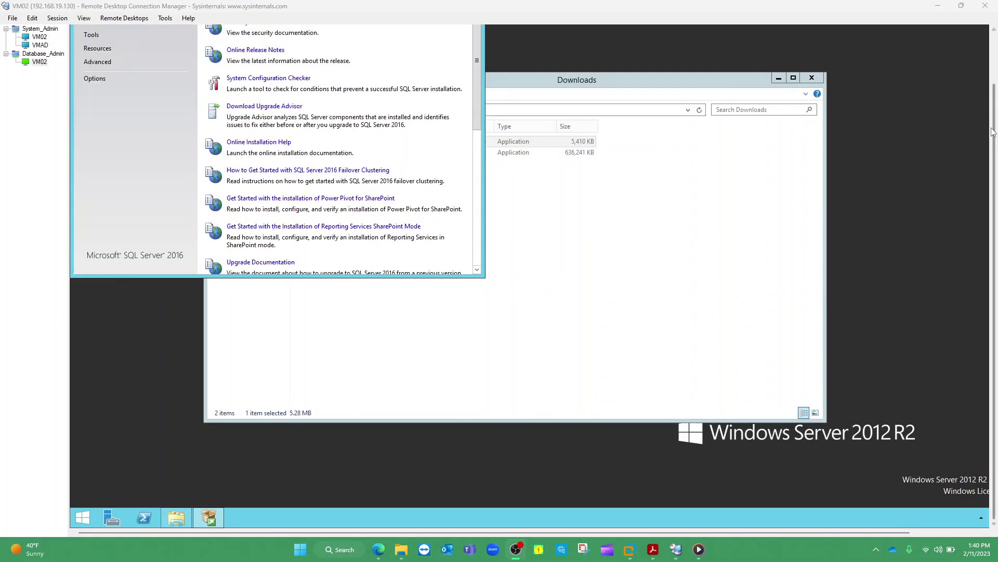
Step: Start a new SQL Server stand-alone installation from the SQL Server Installation Center
left_click_drag(995, 127, 994, 70)
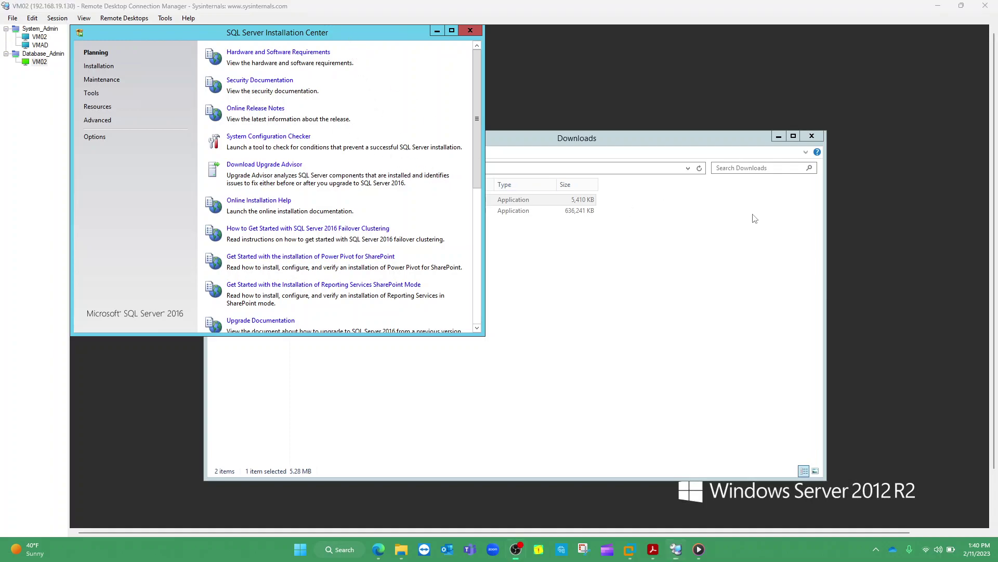
left_click_drag(375, 36, 485, 80)
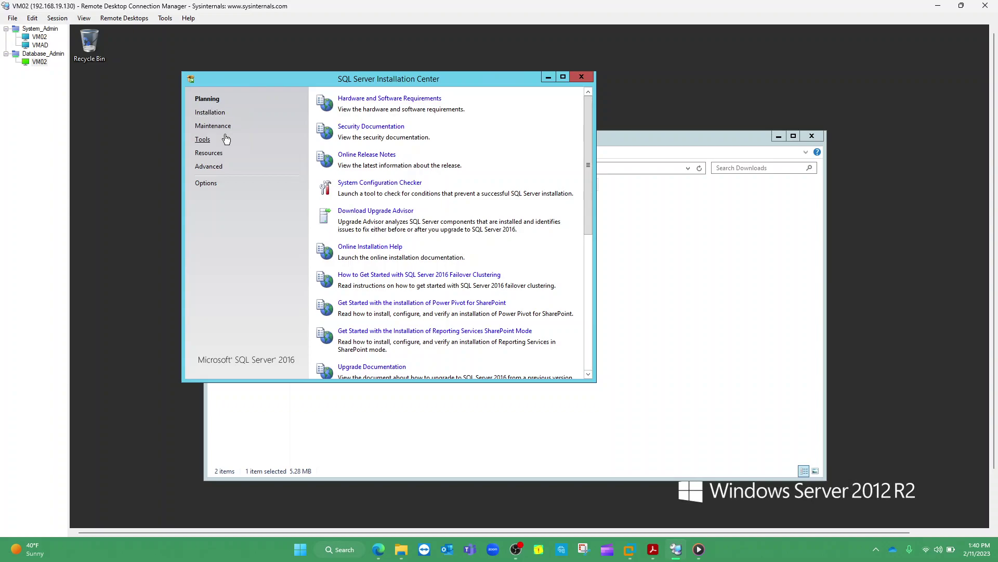
left_click(208, 113)
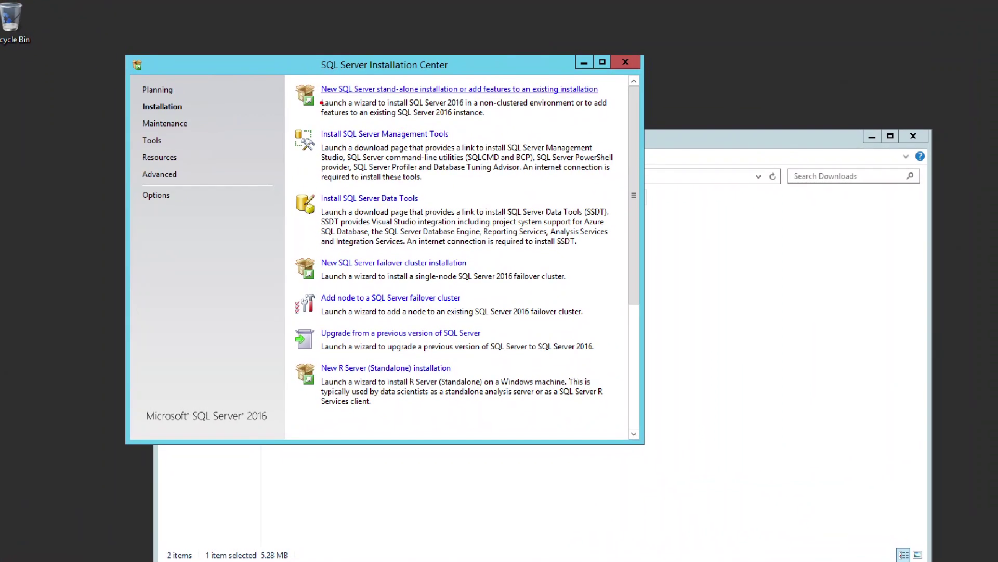
mouse_move(323, 79)
left_mouse_down()
mouse_move(333, 104)
mouse_move(593, 129)
mouse_move(577, 60)
left_mouse_up()
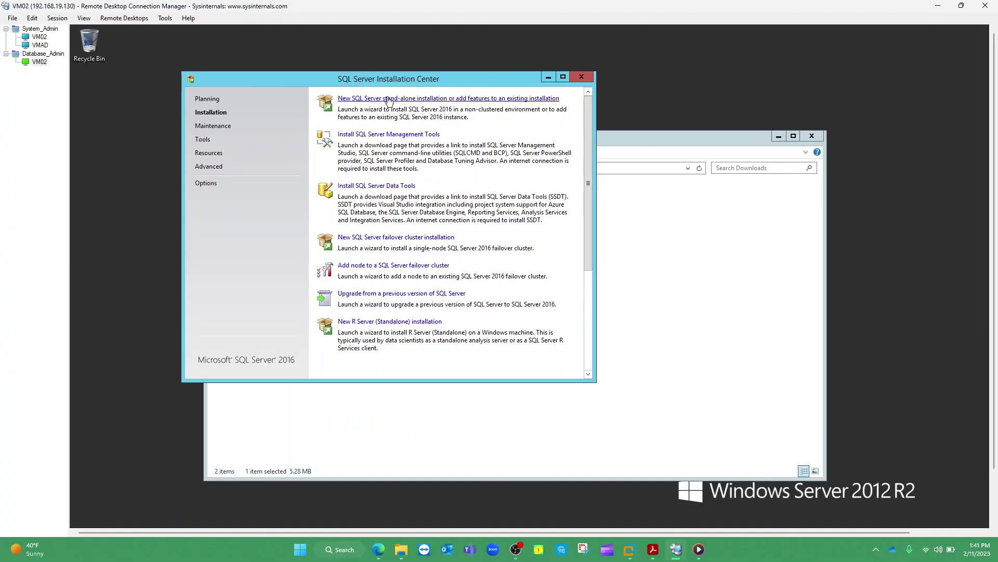
left_click(382, 87)
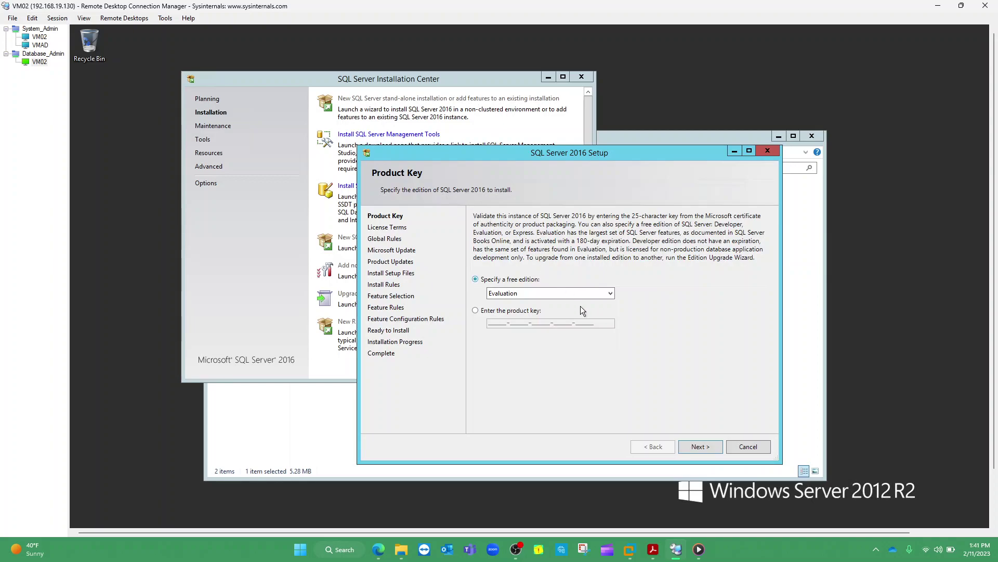
Step: Keep the free Evaluation edition and accept the license terms in the SQL Server 2016 setup
left_click_drag(618, 157, 563, 111)
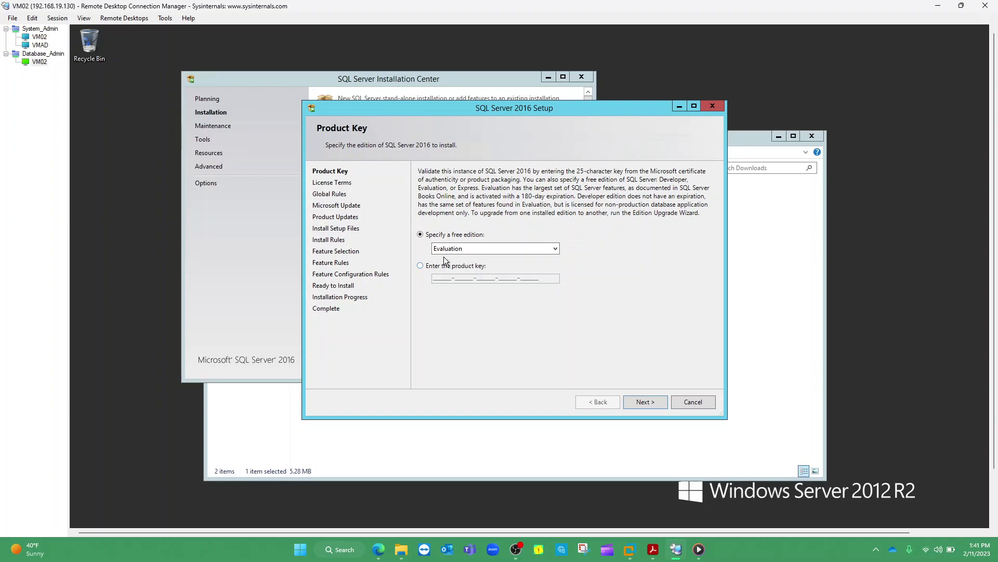
left_click(641, 401)
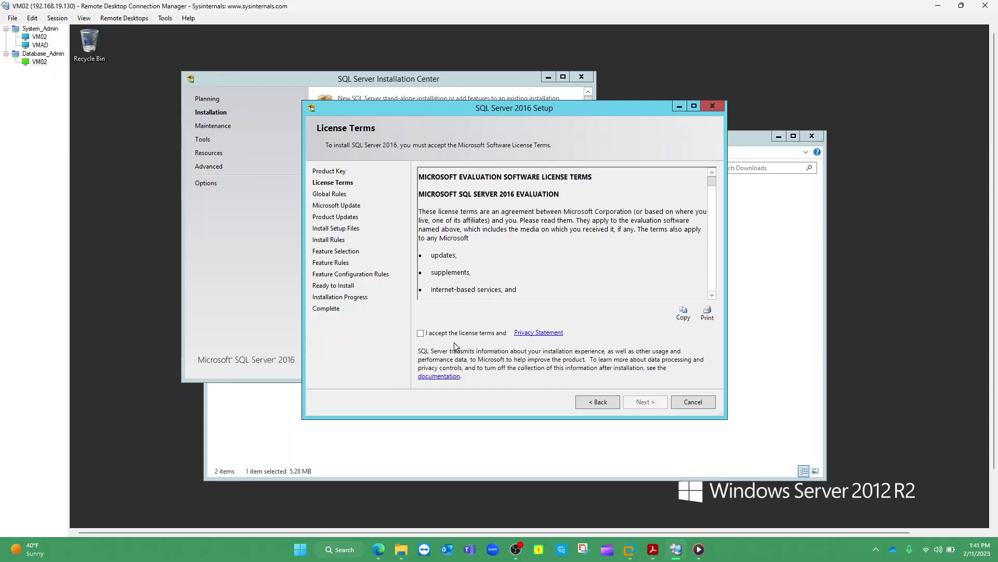
left_click(420, 333)
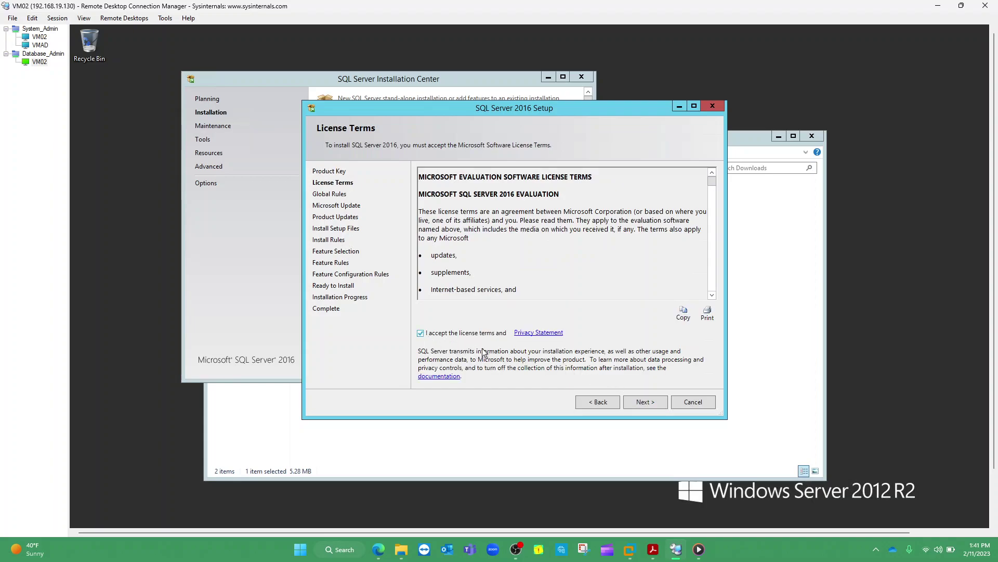
left_click(642, 401)
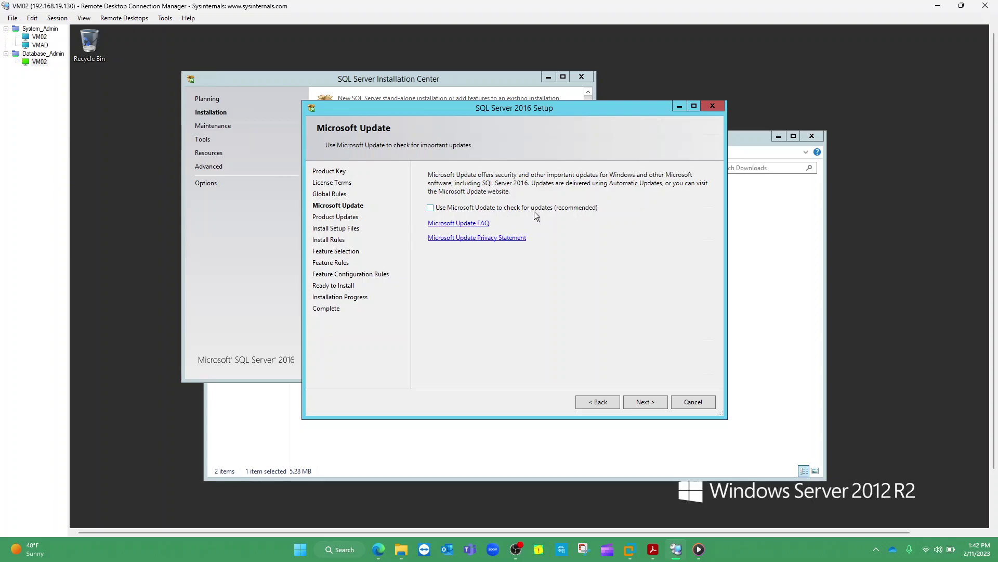
Step: Leave the Microsoft Update check for updates turned off and continue the setup to the install rules
left_click(430, 207)
left_click(430, 208)
left_click(635, 398)
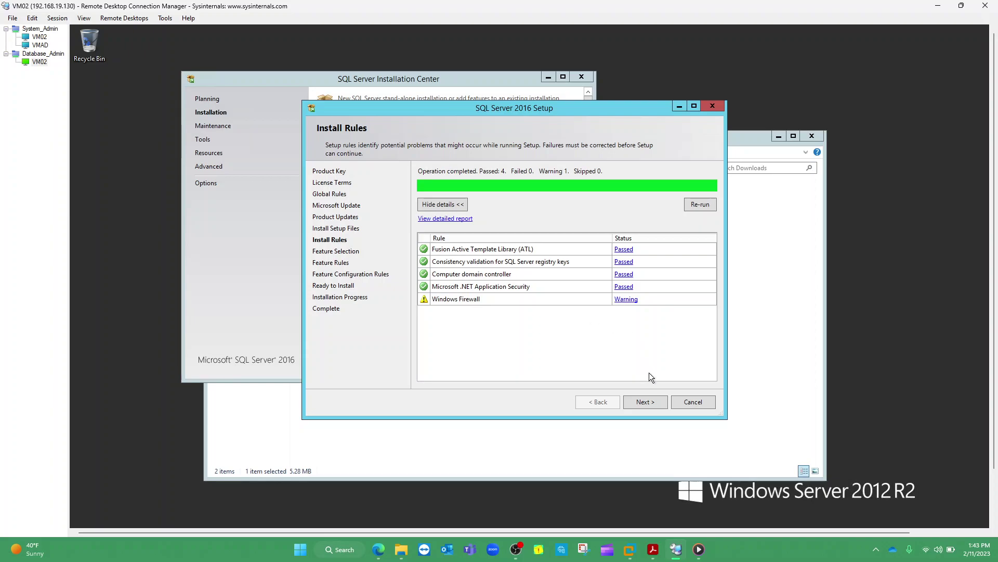
Step: Continue the SQL Server 2016 setup from the install rules to feature selection and move the setup window slightly up
left_click(643, 401)
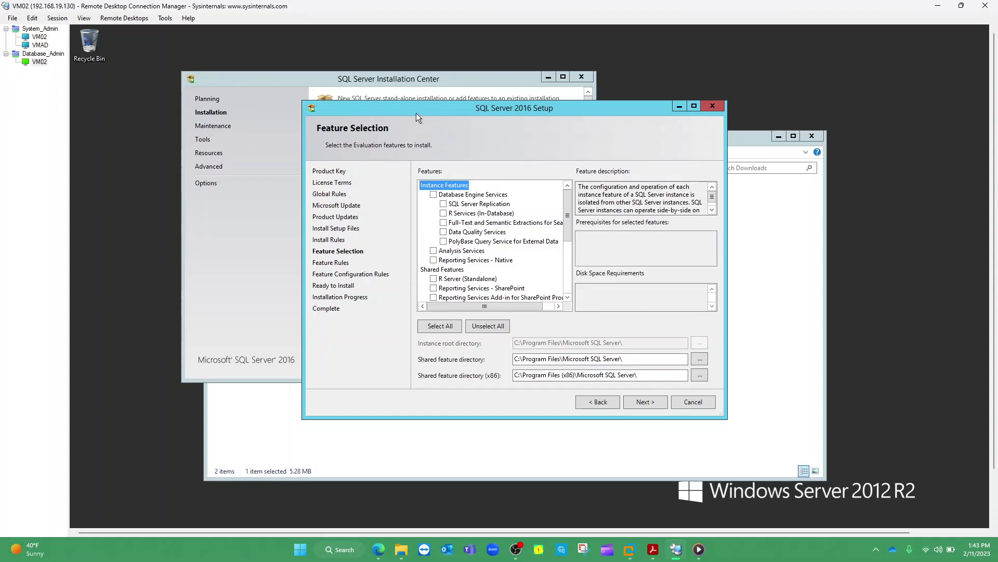
left_click_drag(417, 109, 386, 83)
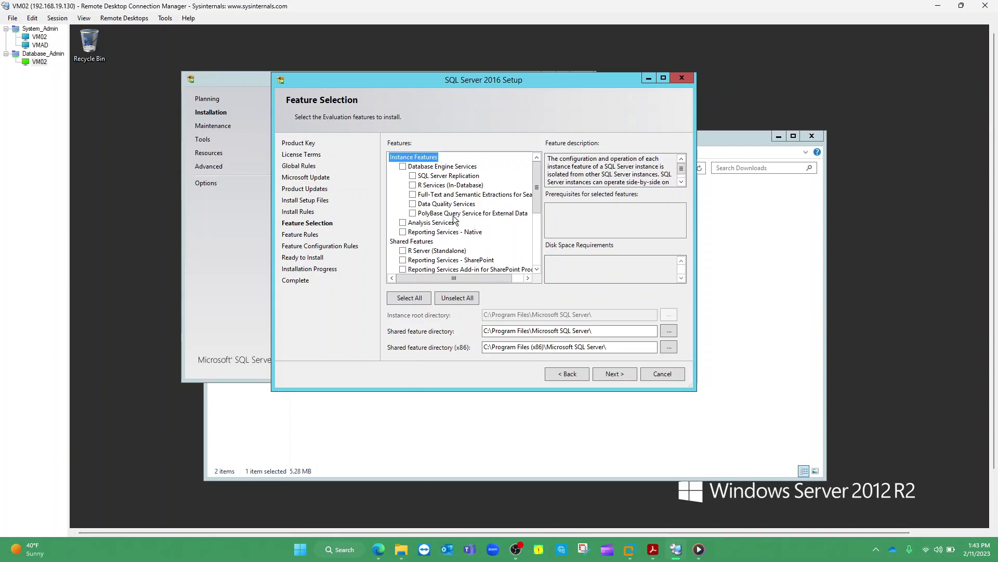
Step: Switch to the Edge browser and search Google in a new tab for "sql server installation features"
left_click(379, 549)
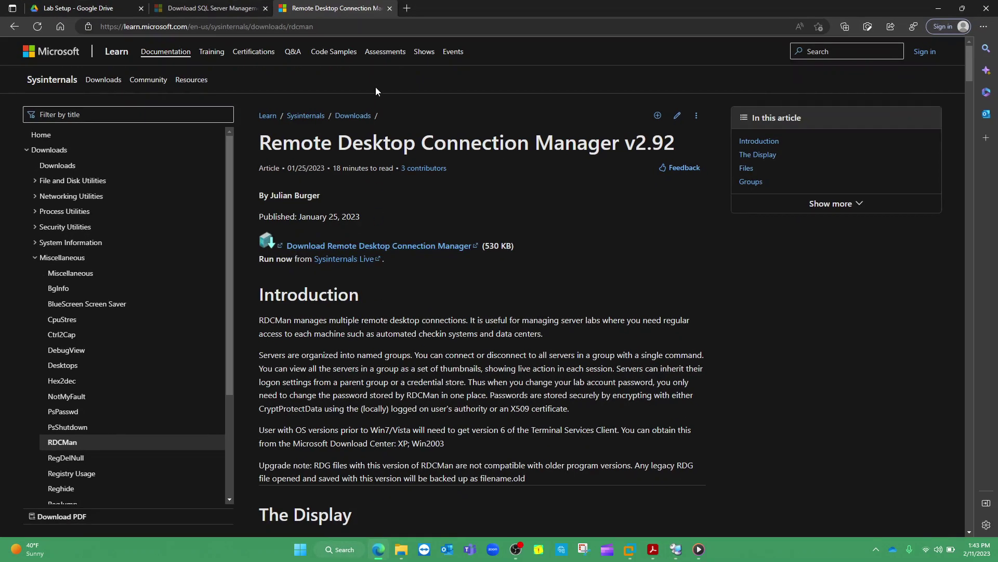
key("ctrl+t")
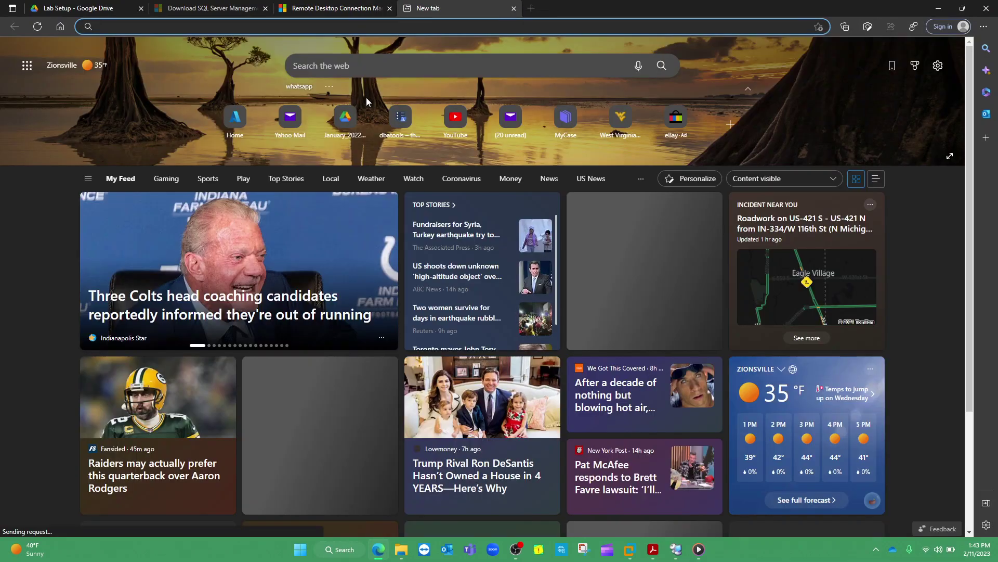
type("g")
key("Return")
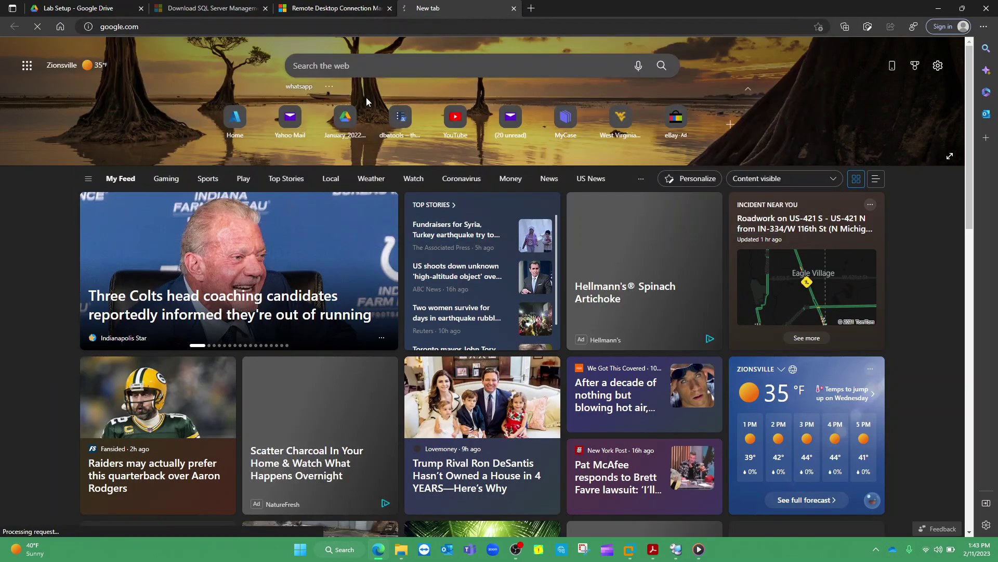
type("se")
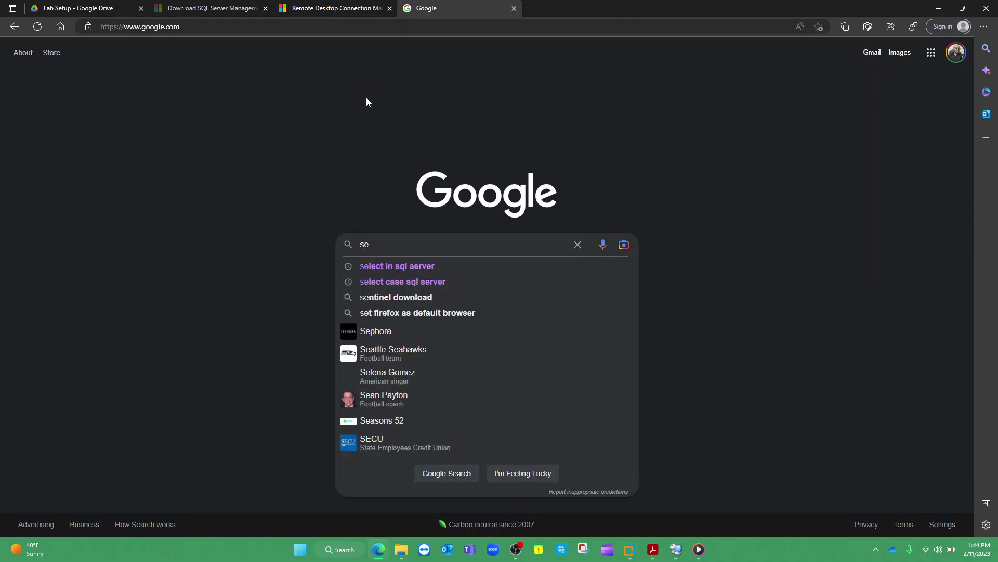
type("ql se")
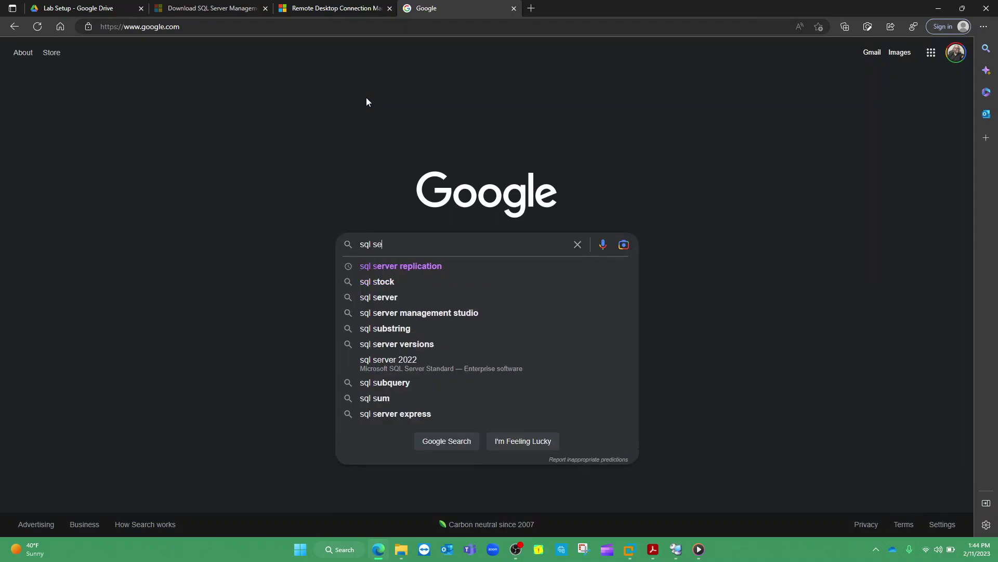
type("rver ins")
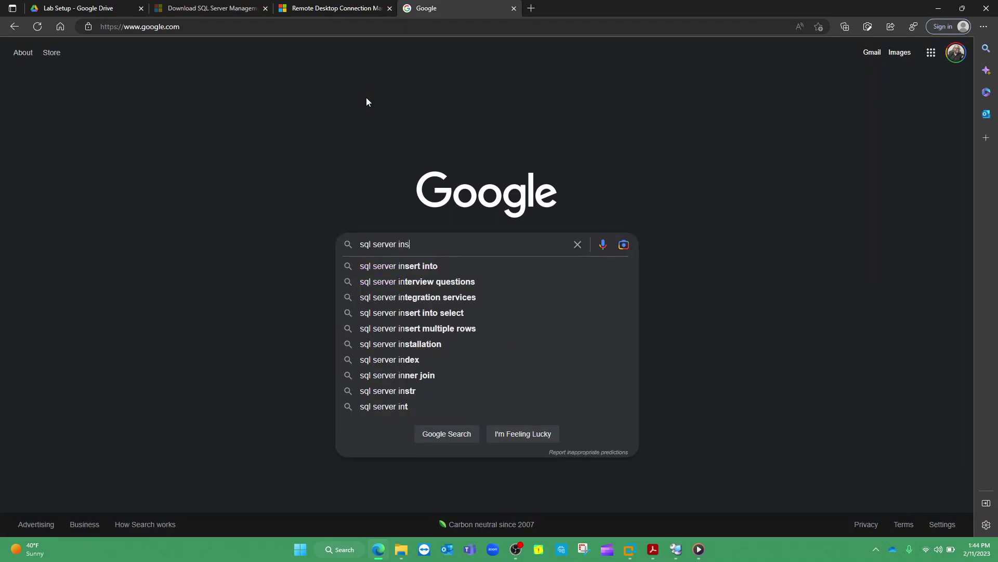
type("talla")
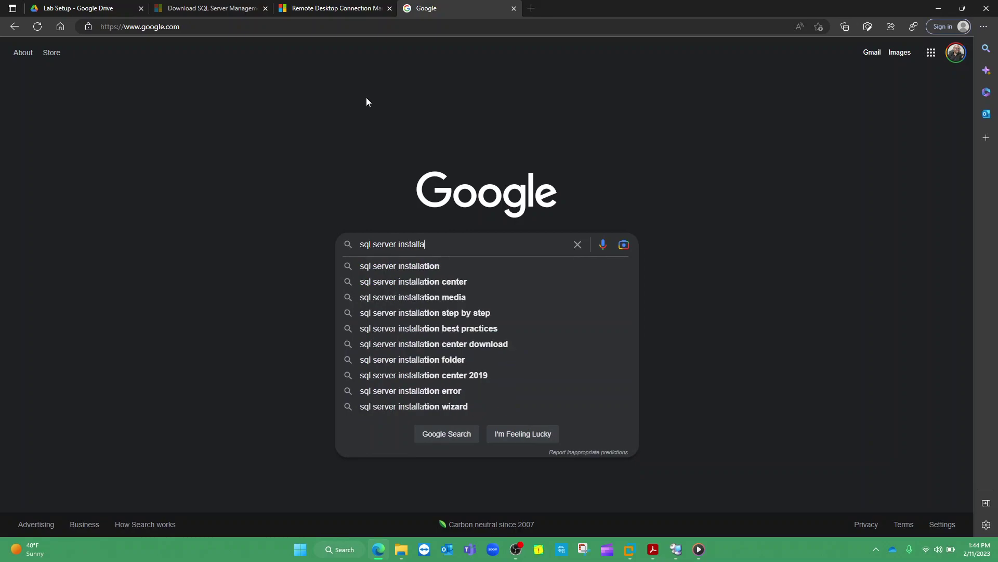
type("tion feat")
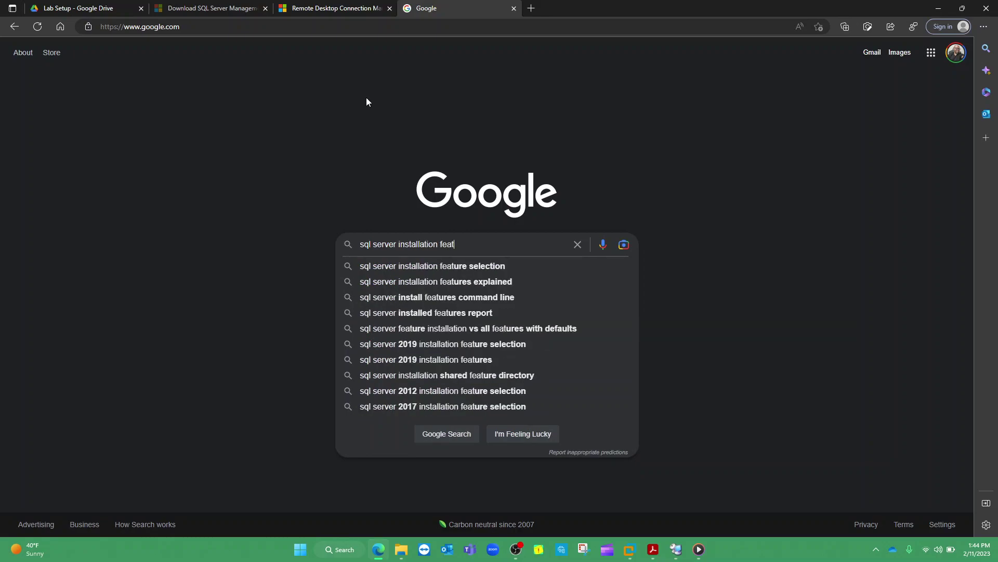
type("ures")
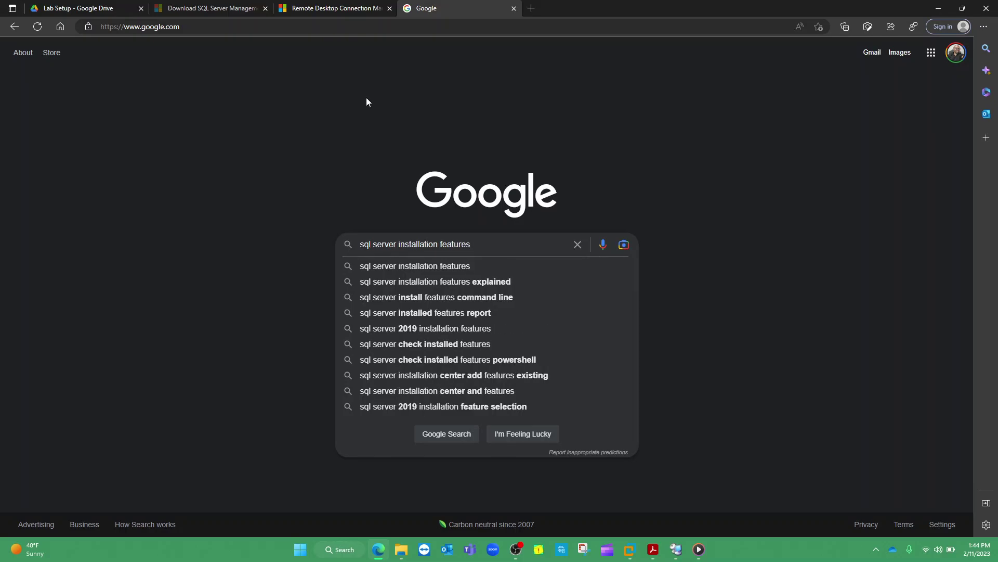
key("Return")
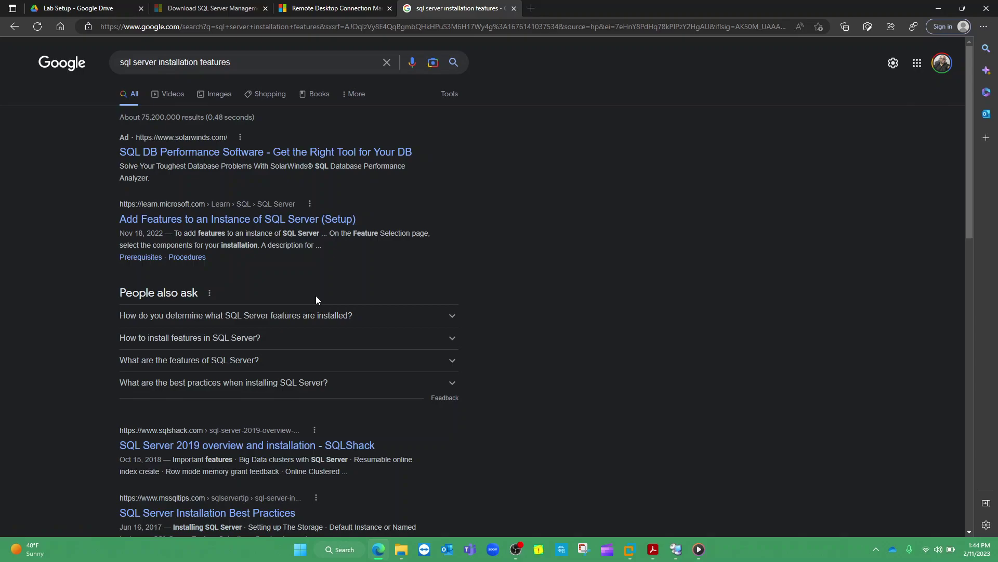
Step: Open the Microsoft Learn result "Add Features to an Instance of SQL Server (Setup)" in a new tab and skim its procedure through to the end
scroll(316, 295, "down", 4)
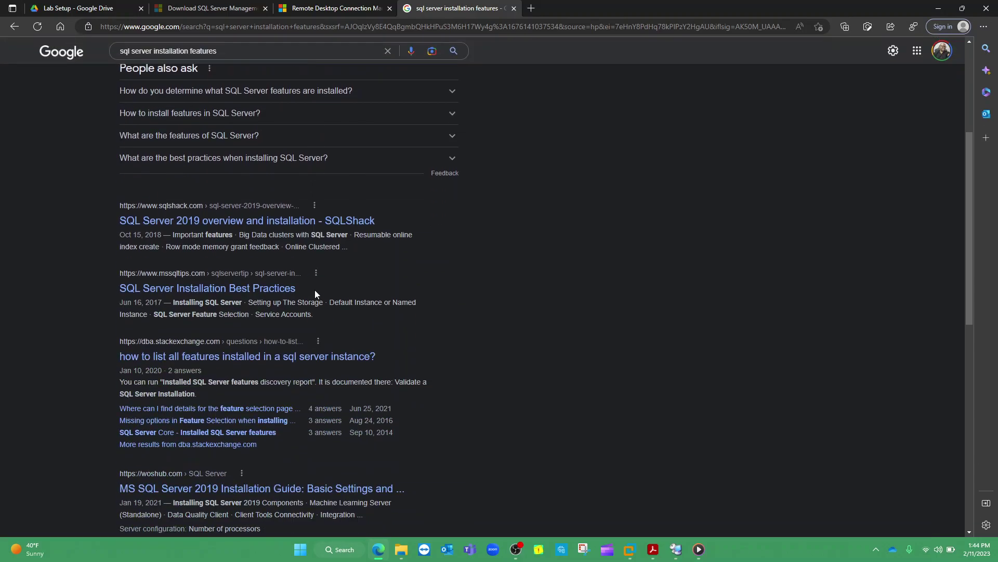
scroll(316, 294, "up", 4)
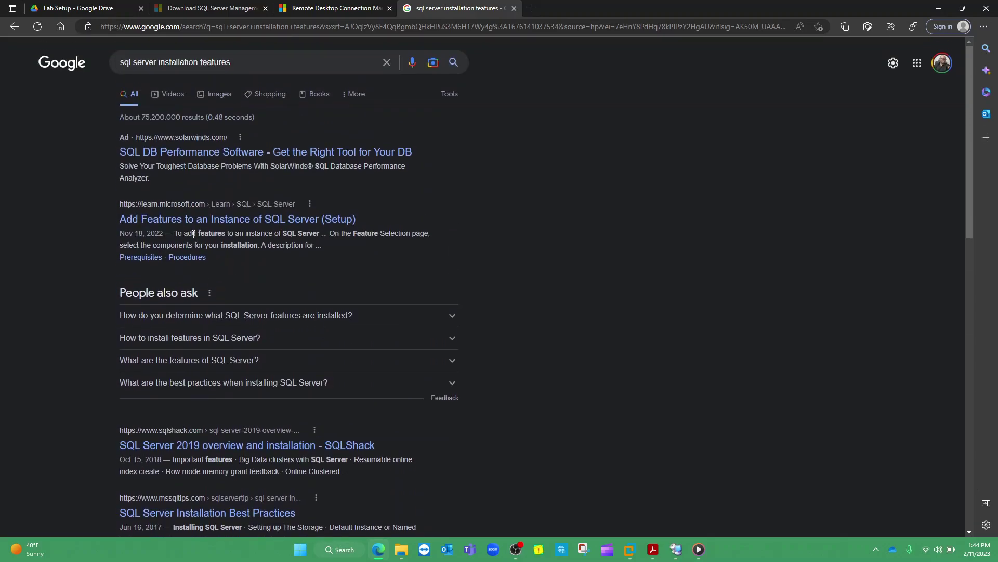
right_click(194, 220)
left_click(245, 228)
left_click(567, 8)
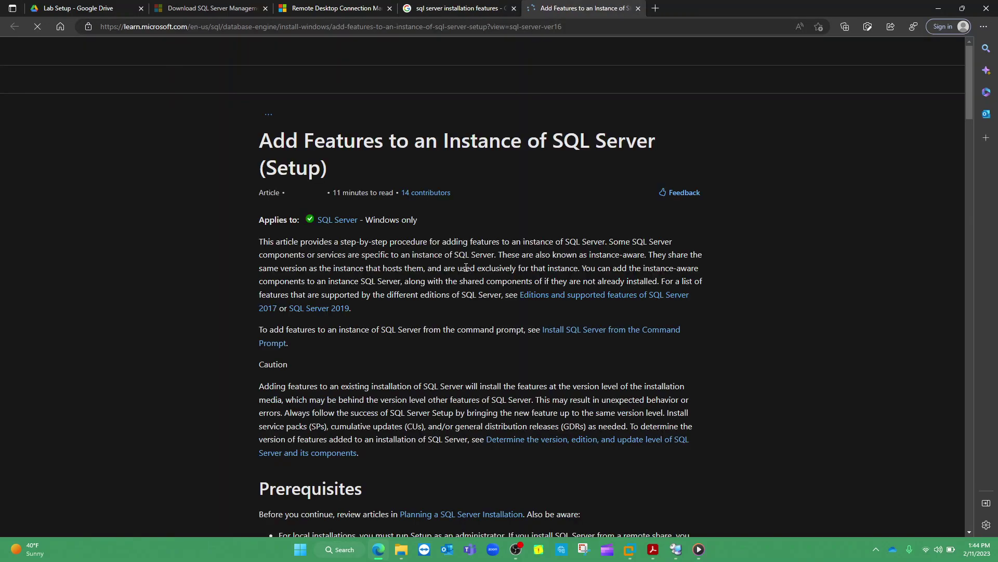
scroll(466, 267, "down", 8)
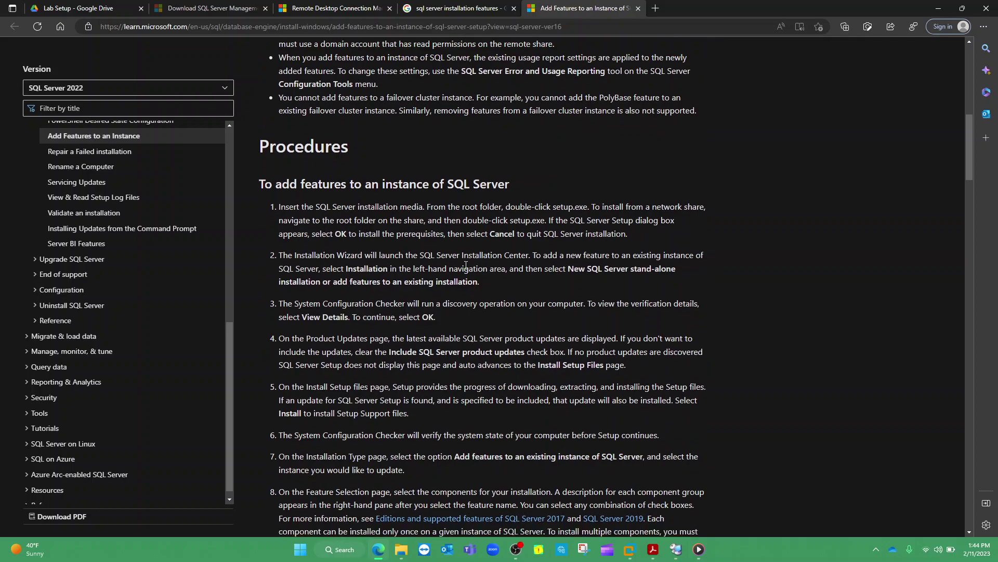
scroll(466, 266, "down", 1)
scroll(466, 265, "down", 12)
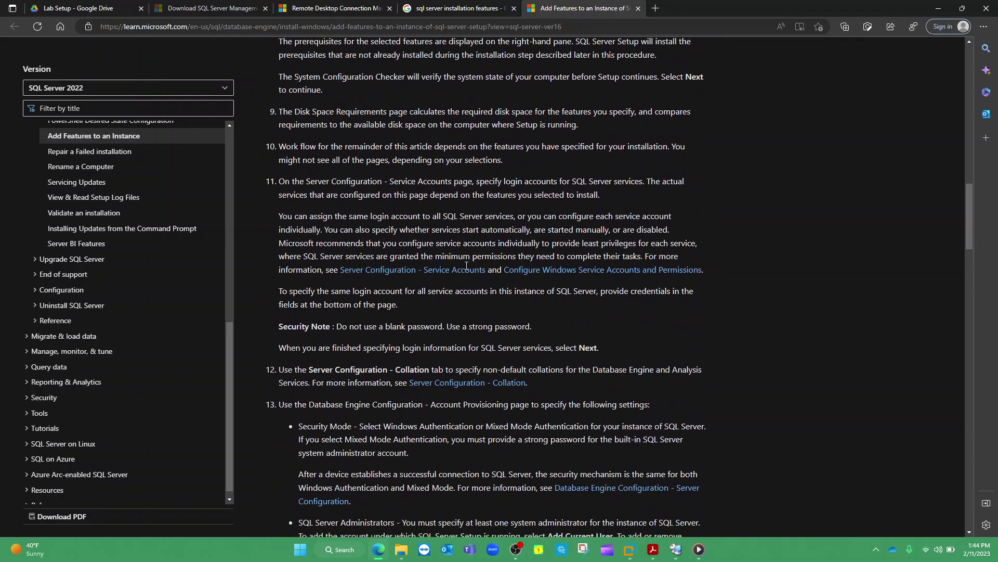
scroll(466, 265, "down", 11)
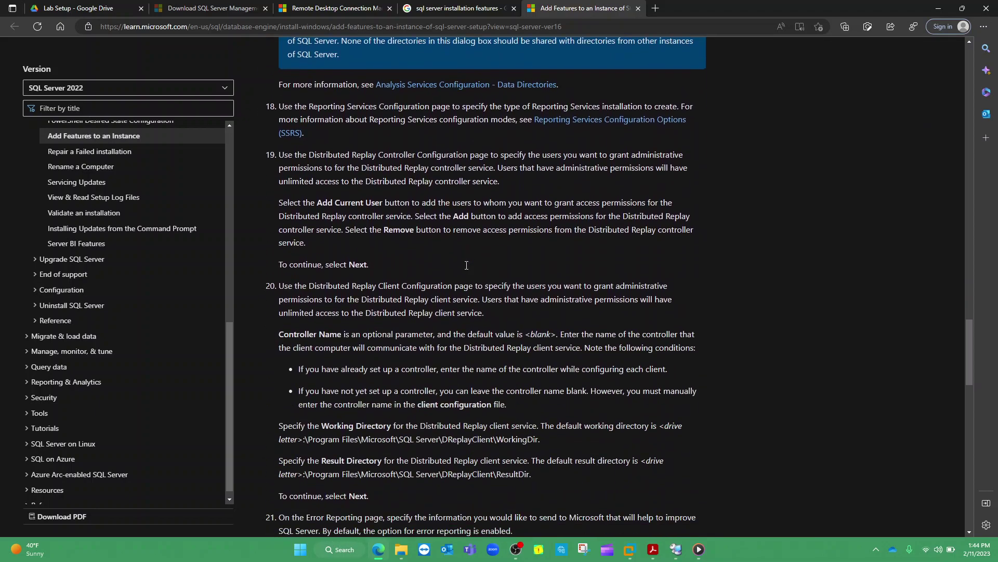
scroll(466, 265, "down", 6)
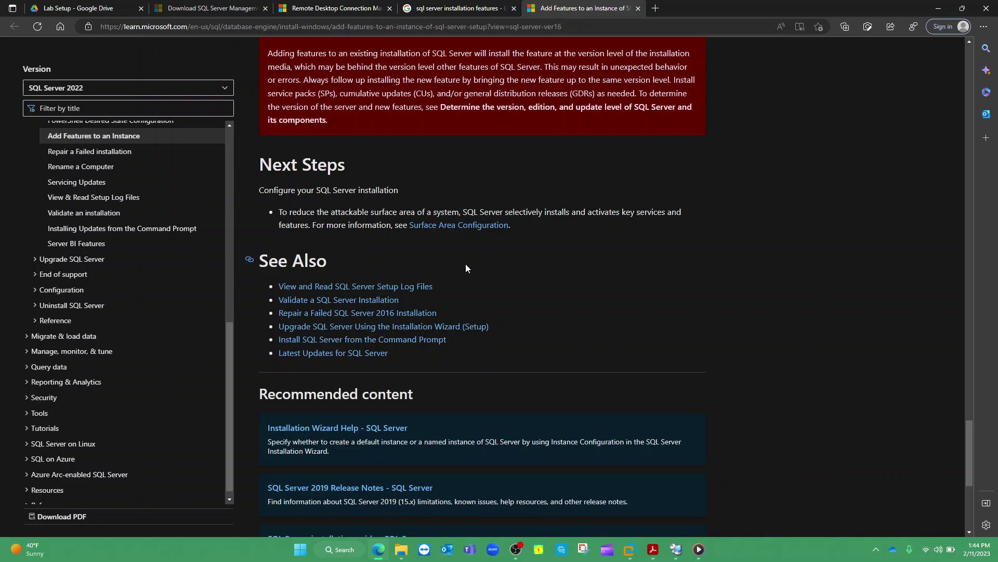
left_click(517, 554)
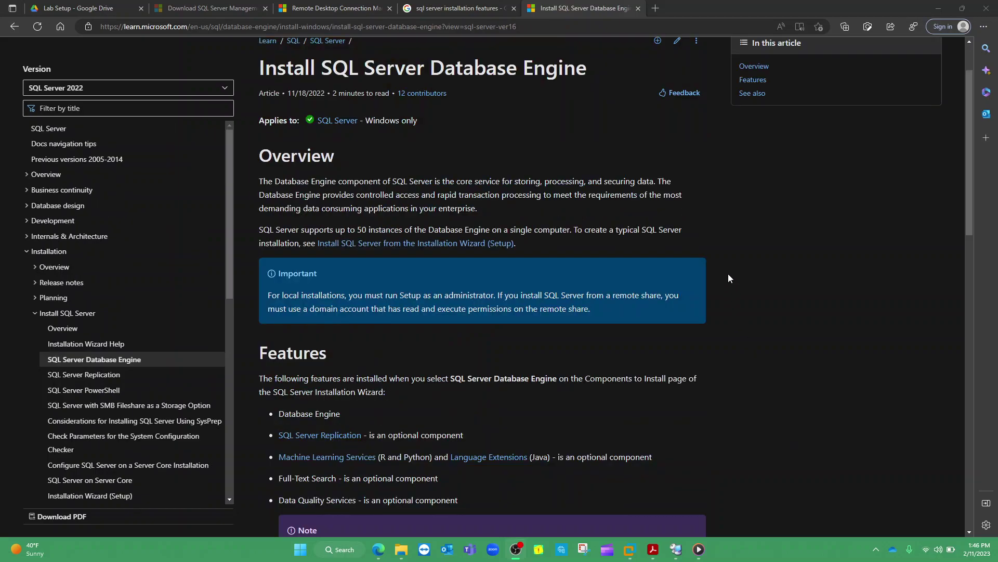
scroll(504, 343, "up", 2)
scroll(493, 326, "down", 2)
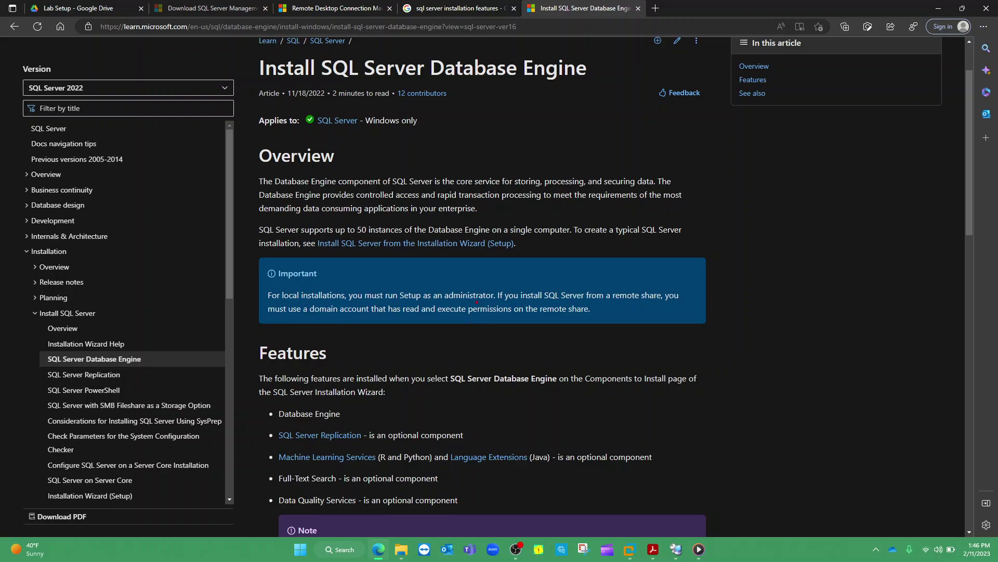
Step: Mark up the supported instance limit and the Database Engine feature list in the "Install SQL Server Database Engine" article, then clear the marks
mouse_move(371, 219)
left_mouse_down()
mouse_move(349, 229)
mouse_move(407, 244)
mouse_move(565, 243)
mouse_move(554, 215)
mouse_move(369, 212)
left_mouse_up()
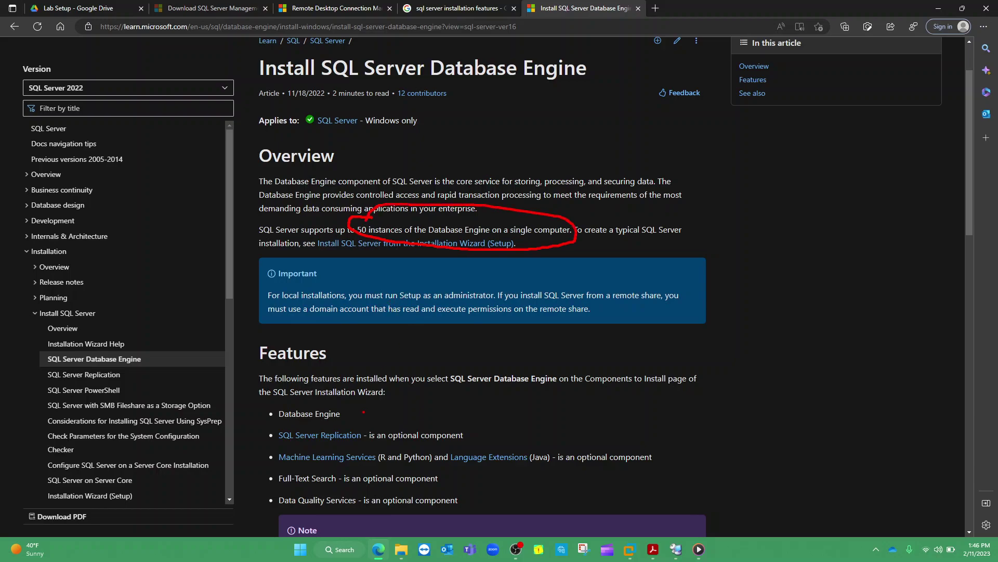
mouse_move(276, 419)
left_mouse_down()
mouse_move(306, 420)
mouse_move(346, 400)
mouse_move(271, 414)
left_mouse_up()
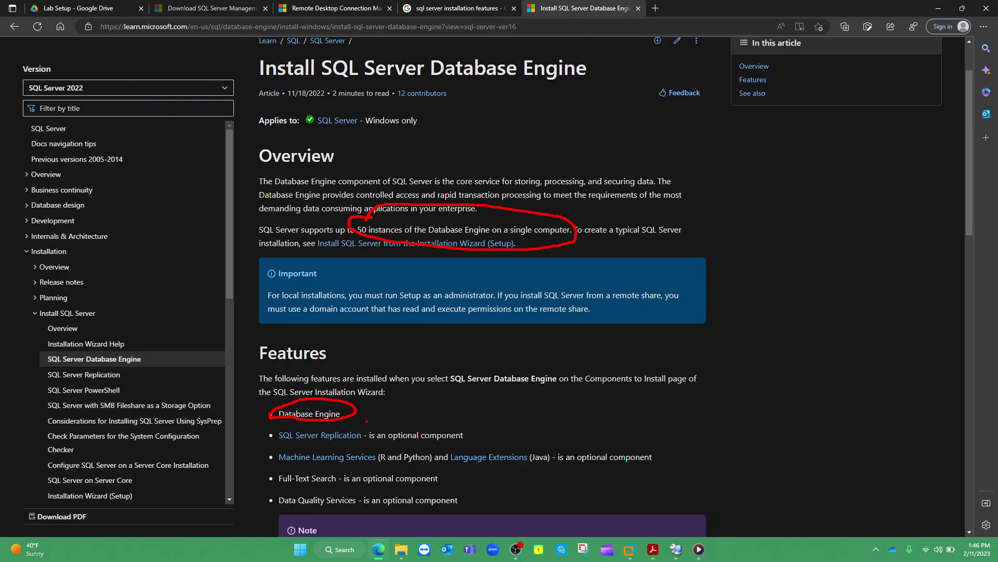
left_click_drag(287, 447, 450, 445)
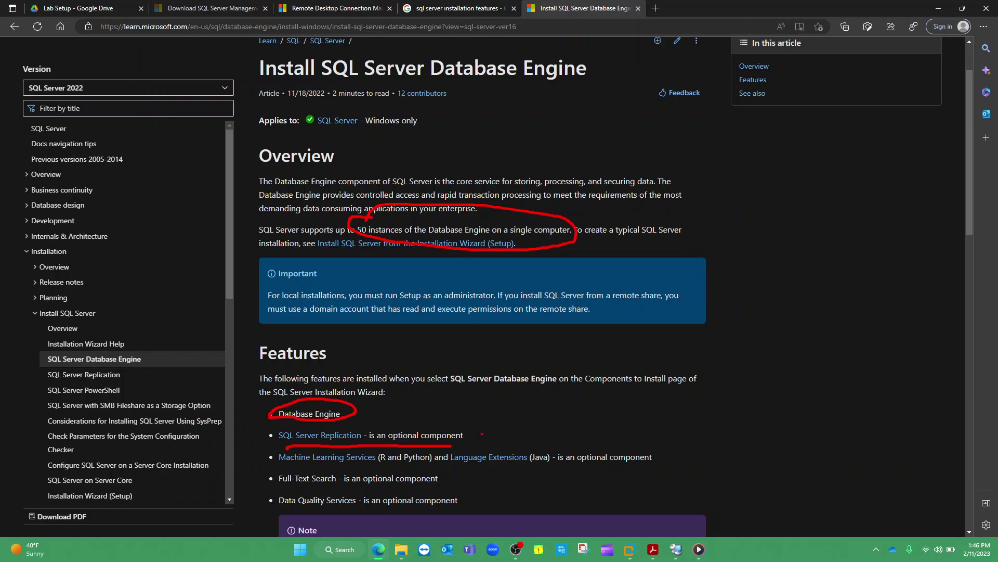
left_click_drag(285, 472, 372, 473)
left_click_drag(460, 468, 505, 465)
mouse_move(289, 495)
left_mouse_down()
mouse_move(322, 493)
mouse_move(347, 511)
left_mouse_up()
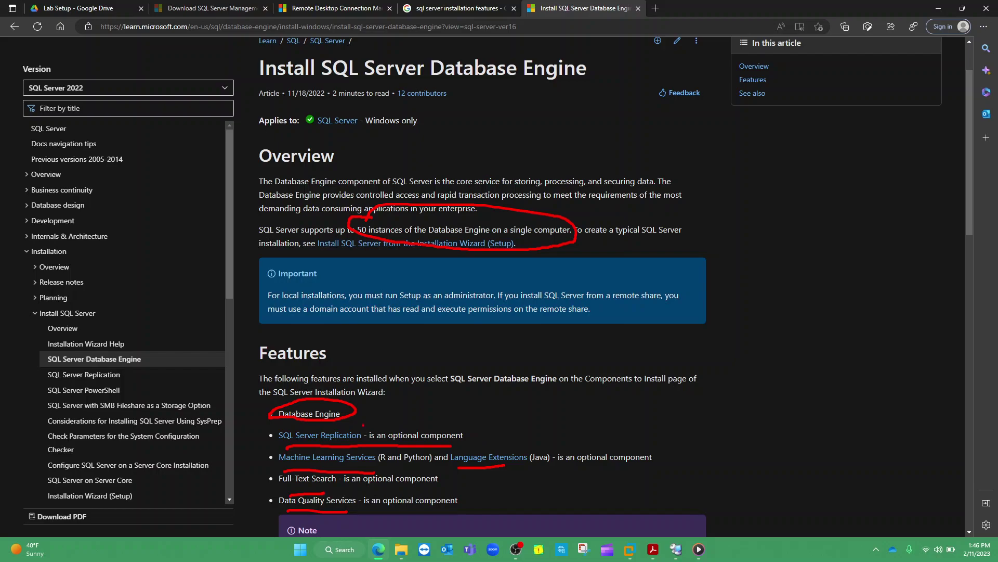
left_click_drag(353, 418, 486, 358)
key("Escape")
Step: Circle the additional features list and its Management Studio entry in the Database Engine article, and clear the annotations
scroll(480, 415, "down", 5)
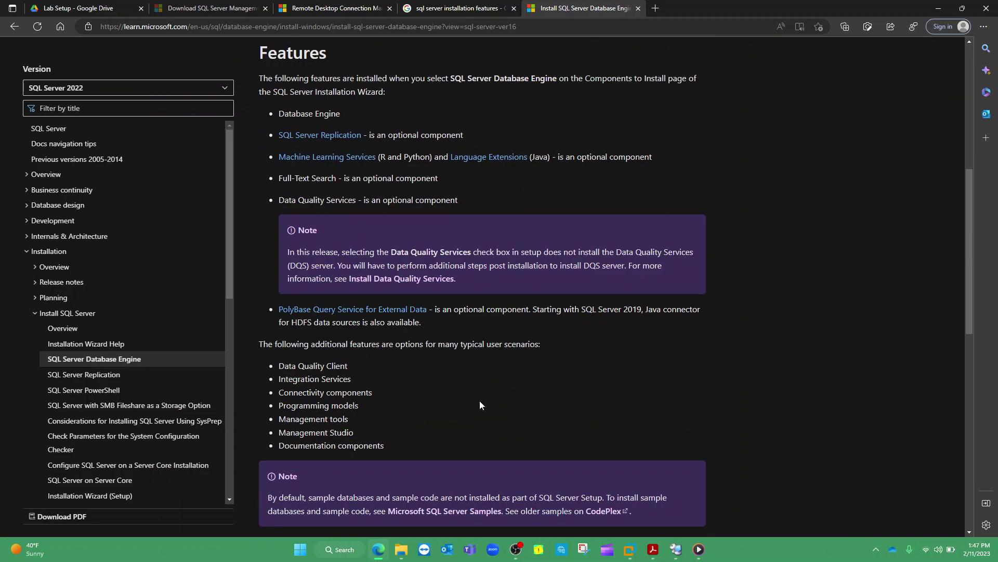
mouse_move(376, 364)
left_mouse_down()
mouse_move(234, 375)
mouse_move(414, 444)
left_mouse_up()
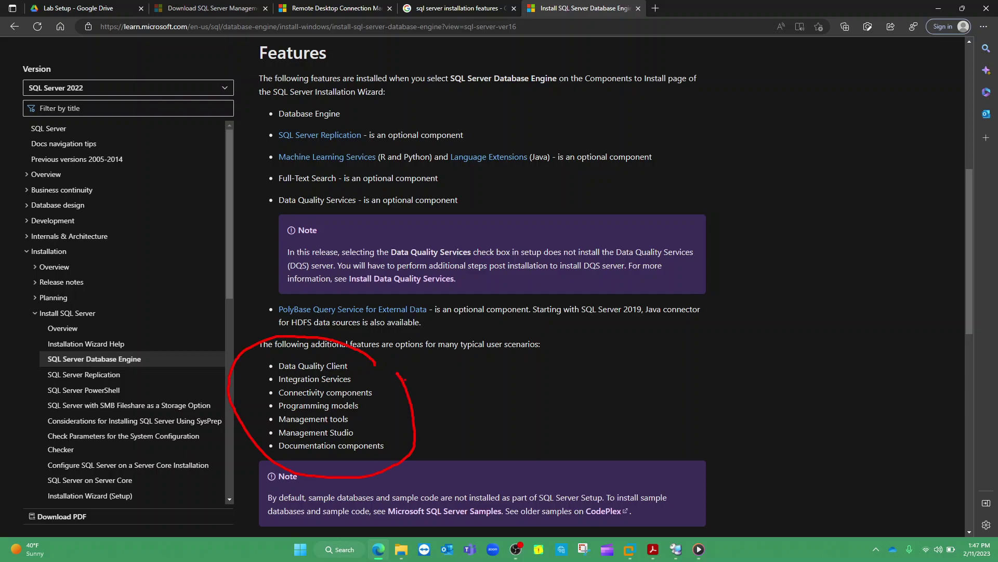
mouse_move(271, 442)
left_mouse_down()
mouse_move(360, 443)
mouse_move(333, 421)
mouse_move(260, 432)
mouse_move(285, 443)
left_mouse_up()
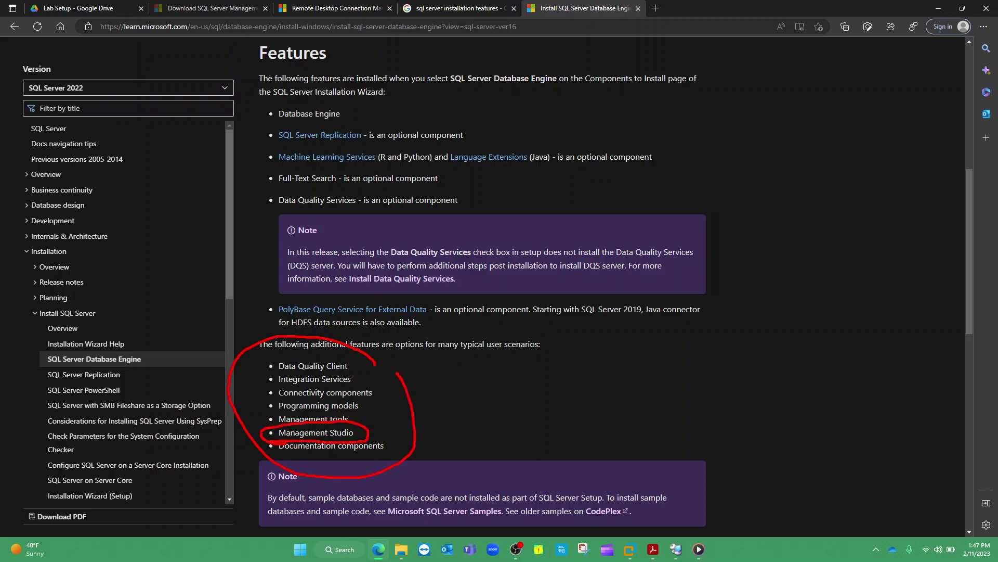
mouse_move(367, 429)
left_mouse_down()
mouse_move(382, 443)
mouse_move(369, 437)
left_mouse_up()
key("Escape")
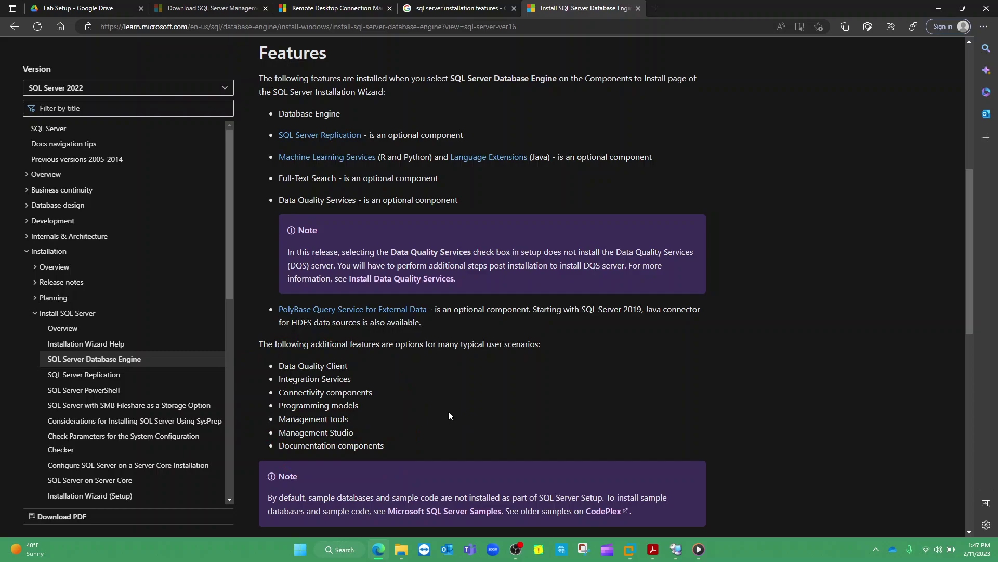
Step: Open the linked article "Install SQL Server from the Installation Wizard (Setup)" and read through its instance, server, Database Engine and Analysis Services configuration steps
scroll(449, 411, "up", 5)
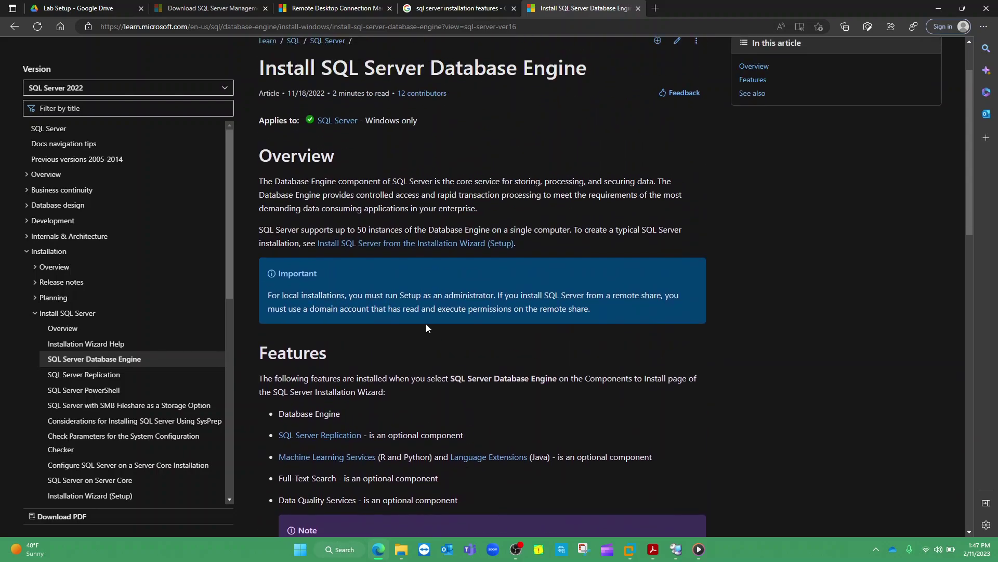
left_click(411, 243)
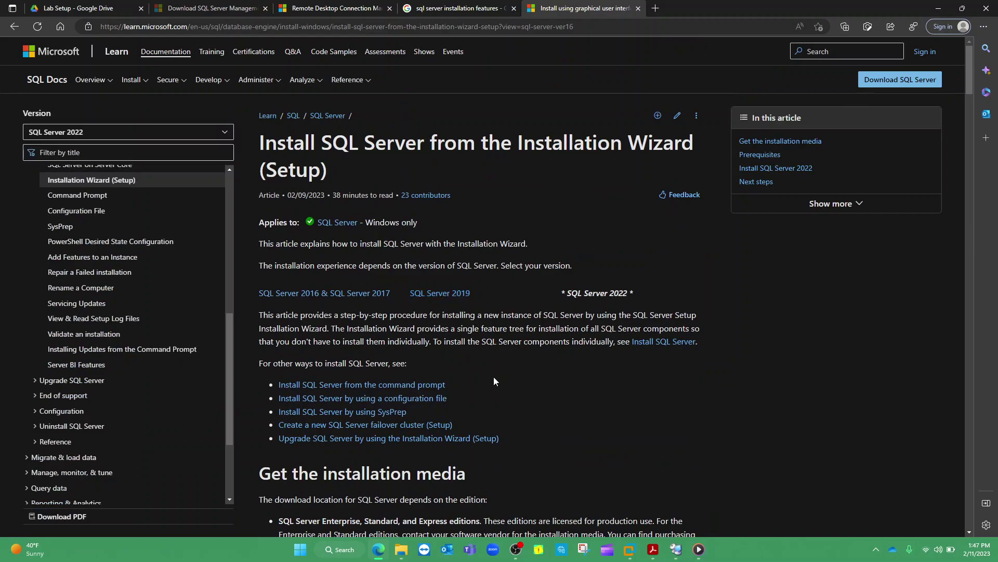
scroll(494, 377, "down", 10)
scroll(494, 379, "down", 15)
scroll(494, 376, "down", 10)
scroll(495, 373, "down", 5)
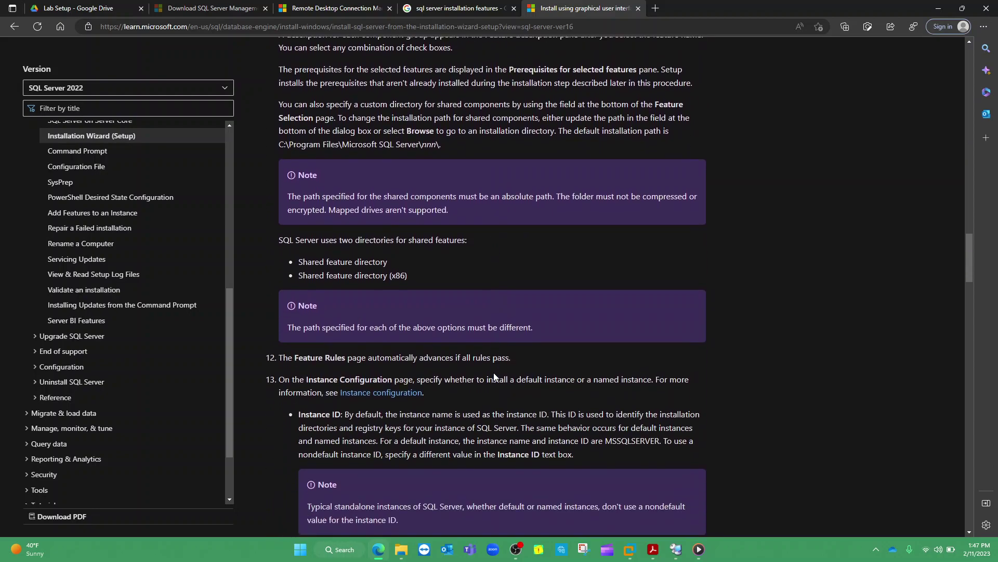
scroll(495, 376, "down", 4)
scroll(494, 376, "down", 12)
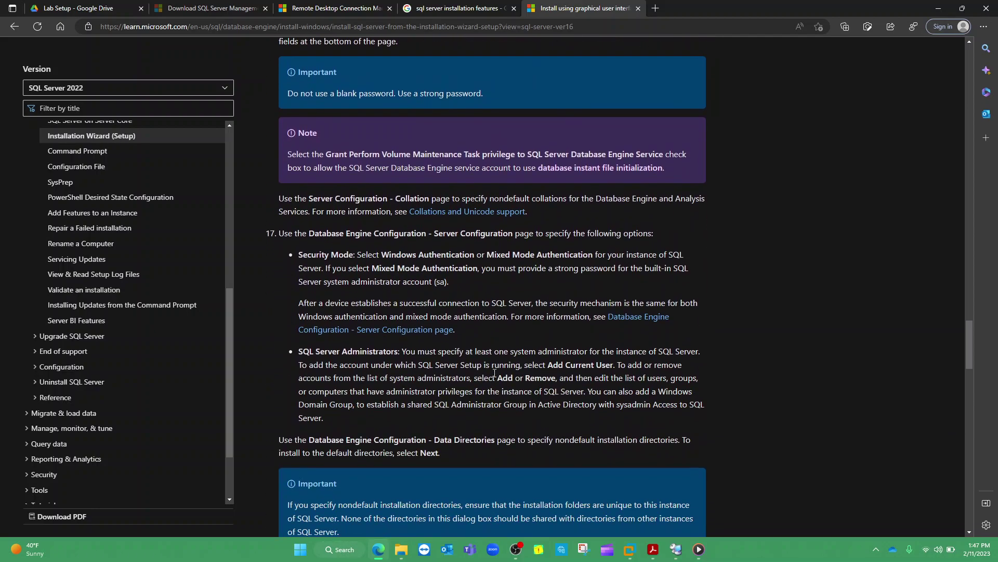
scroll(494, 373, "down", 4)
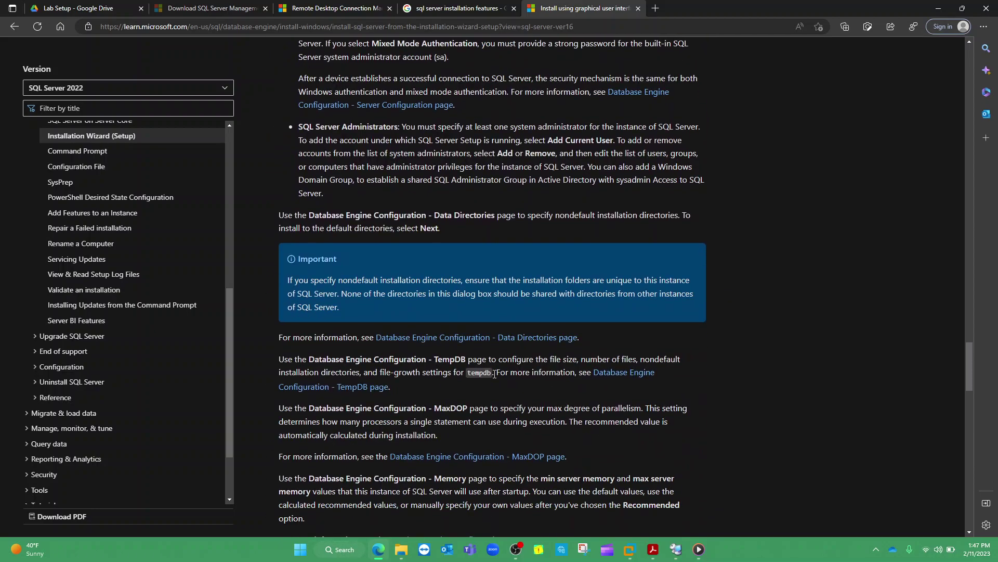
scroll(495, 373, "down", 13)
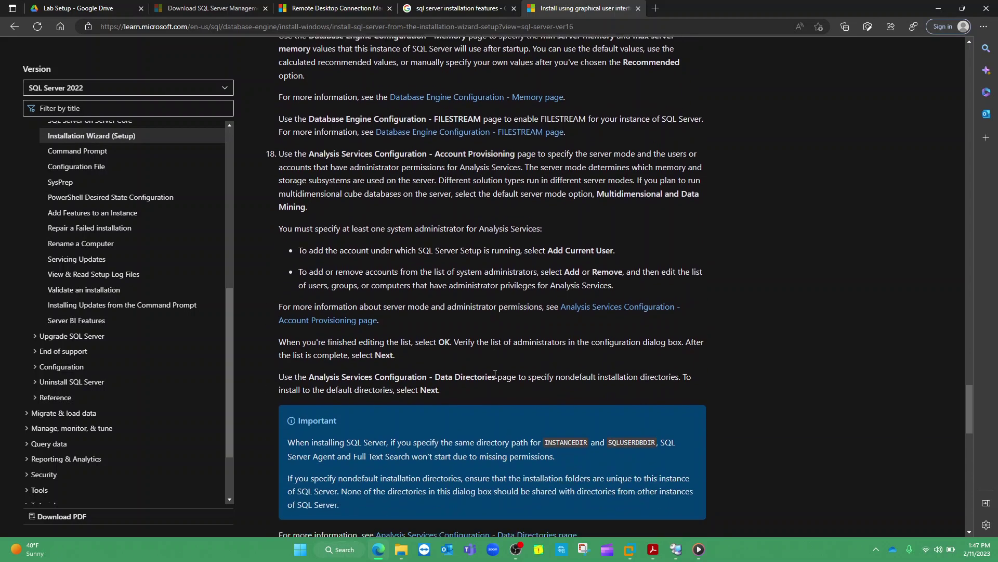
Step: Finish reading the setup article, return to the VM02 session, and select Database Engine Services and SQL Server Replication for installation
scroll(496, 374, "down", 7)
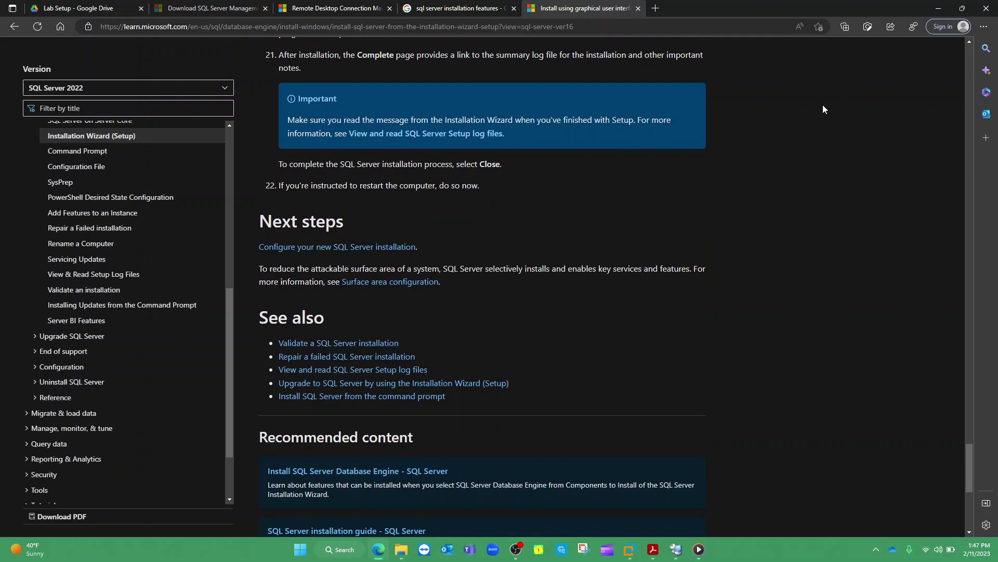
left_click(939, 9)
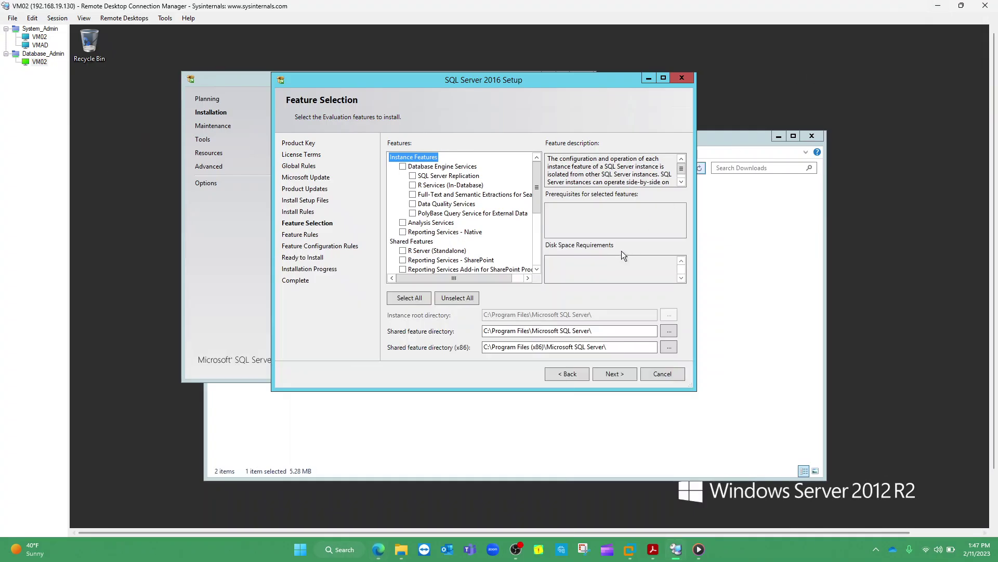
left_click(403, 167)
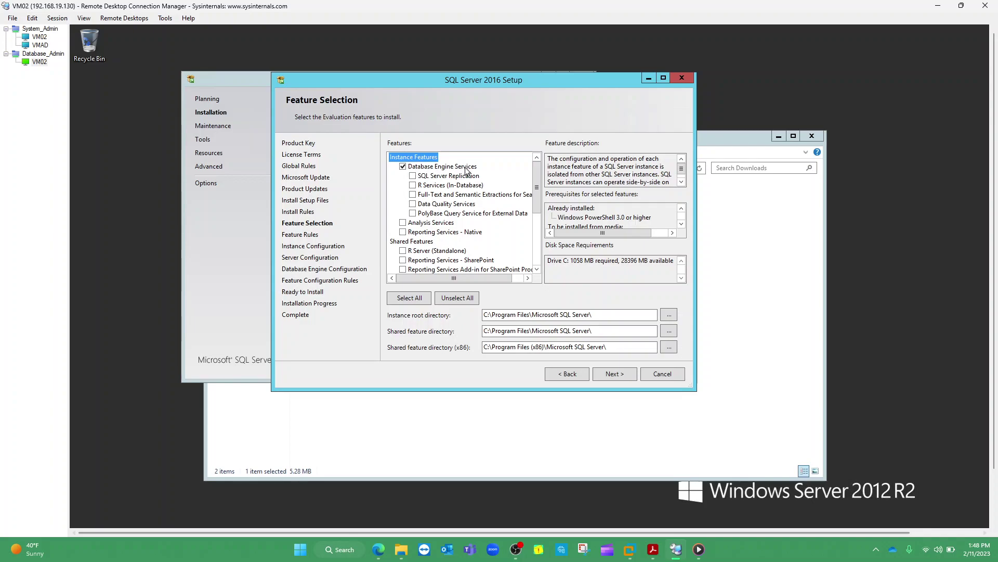
left_click(412, 176)
Step: Review the remaining instance features and the shared features offered on the Feature Selection page
scroll(423, 237, "down", 2)
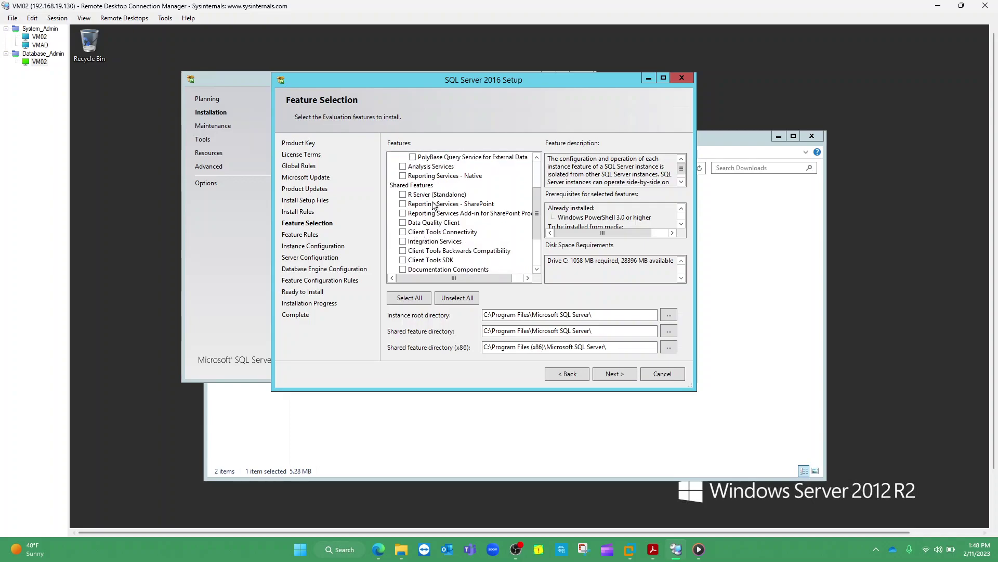
scroll(435, 206, "down", 2)
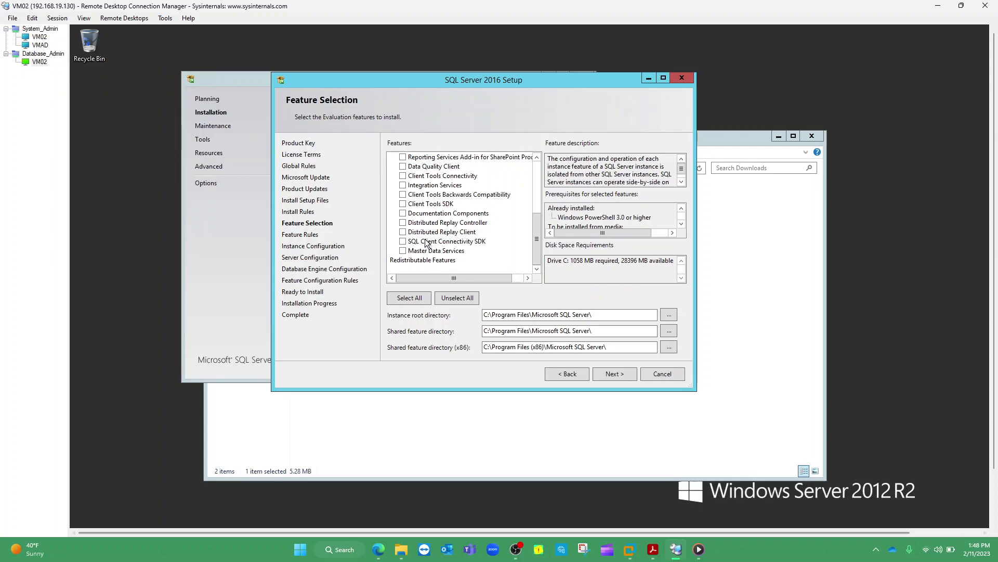
scroll(426, 243, "up", 3)
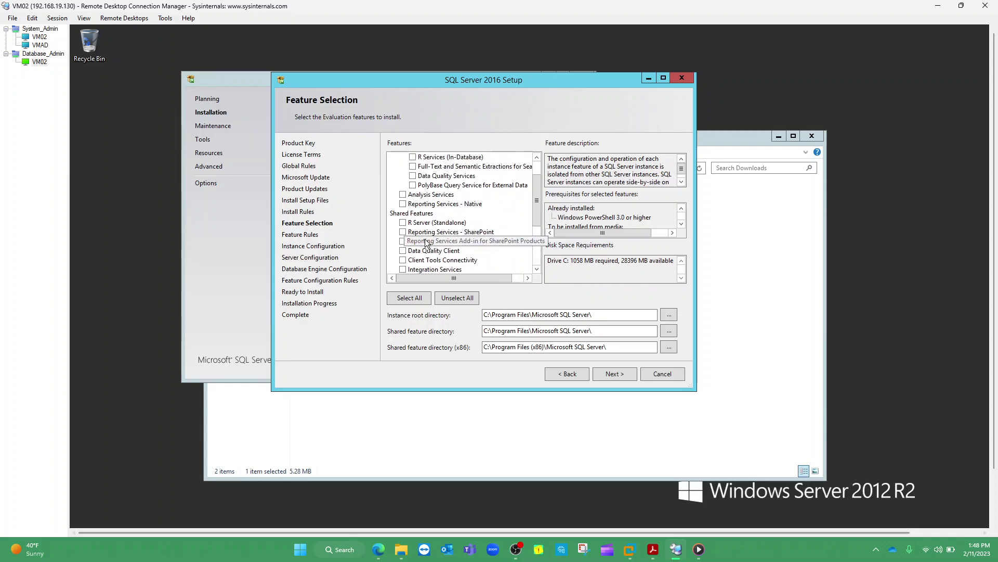
scroll(426, 243, "up", 1)
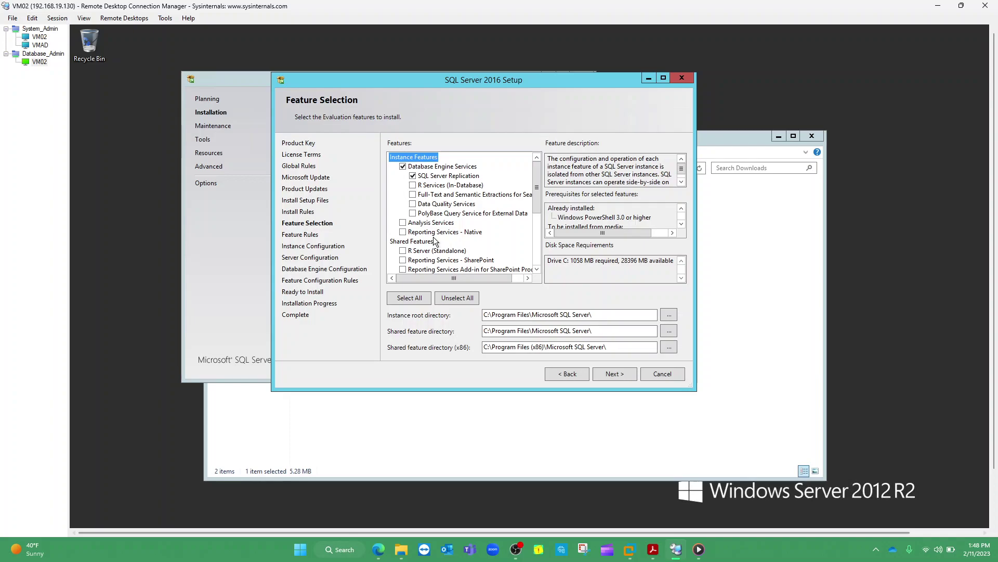
scroll(433, 238, "down", 4)
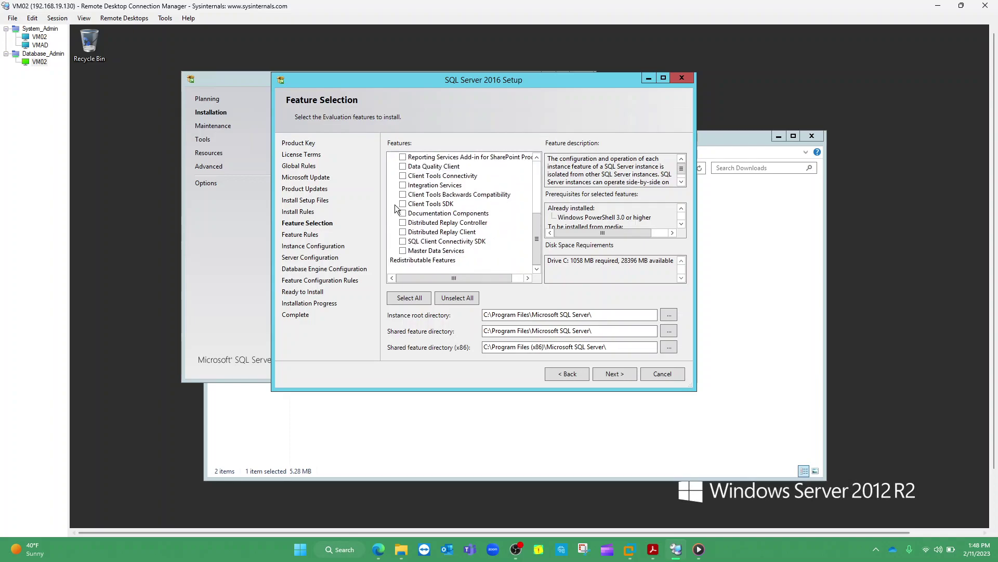
scroll(456, 236, "up", 2)
scroll(455, 234, "up", 2)
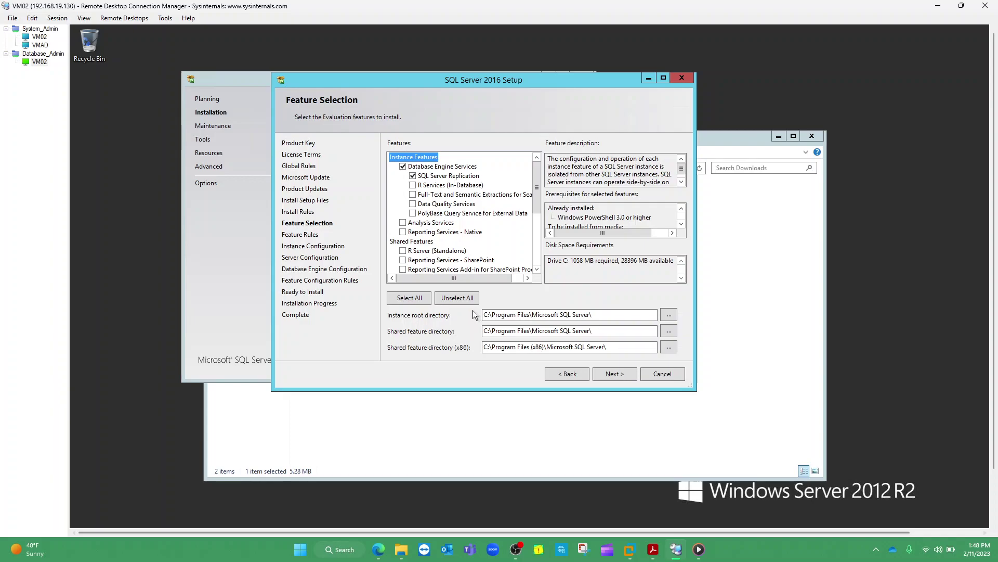
Step: Circle the instance root and shared feature directory fields with the annotation pen, then clear the marks
mouse_move(513, 302)
left_mouse_down()
mouse_move(401, 301)
mouse_move(411, 369)
mouse_move(685, 386)
mouse_move(589, 283)
mouse_move(454, 309)
mouse_move(487, 367)
mouse_move(603, 370)
mouse_move(542, 296)
mouse_move(476, 300)
left_mouse_up()
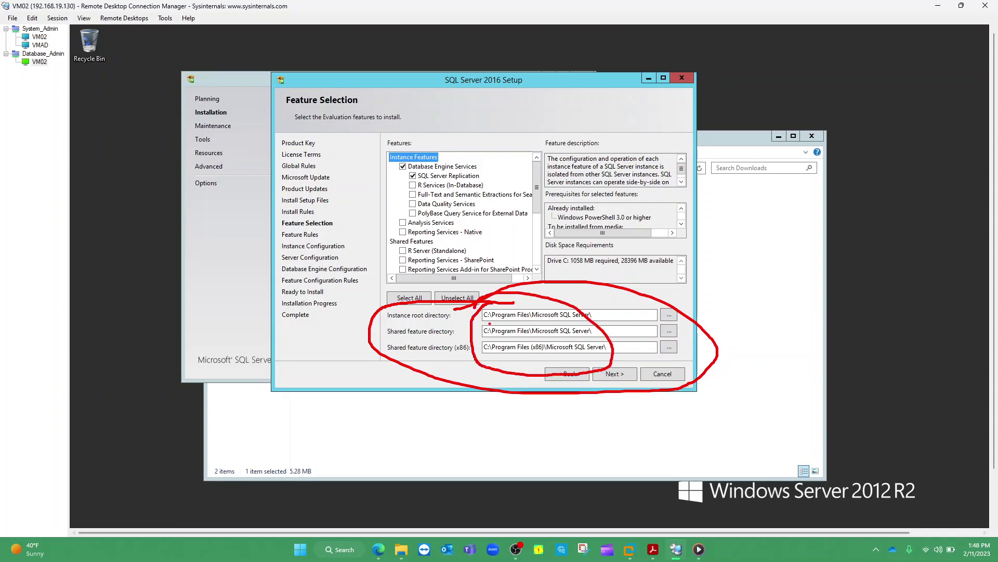
mouse_move(489, 304)
left_mouse_down()
mouse_move(476, 345)
mouse_move(492, 351)
mouse_move(491, 302)
left_mouse_up()
key("Escape")
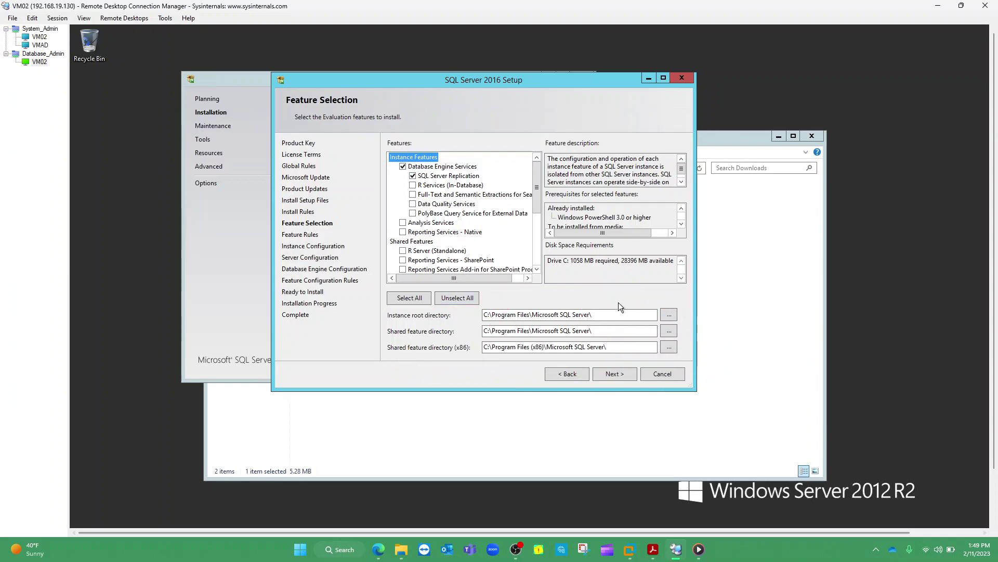
left_click(670, 316)
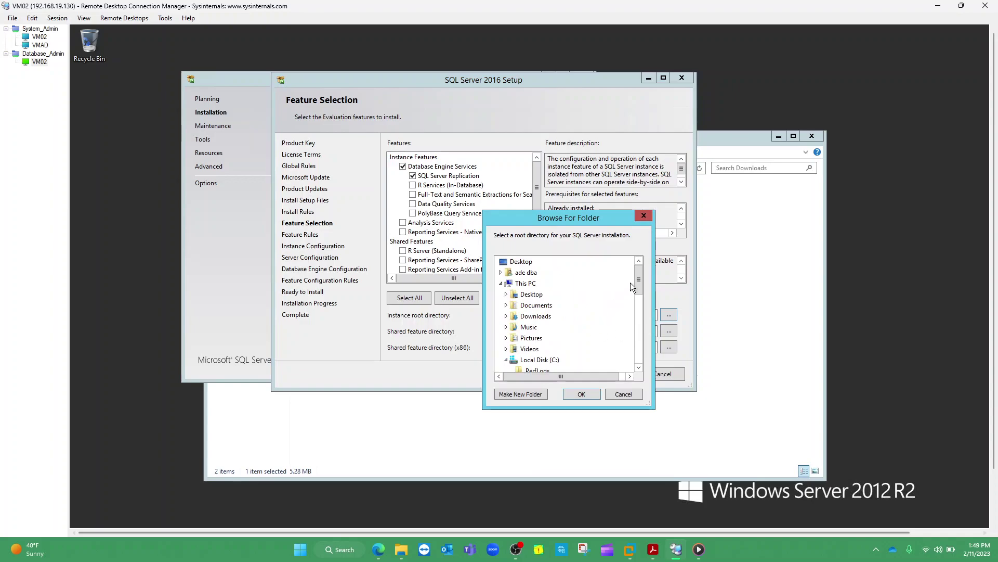
left_click_drag(639, 281, 636, 338)
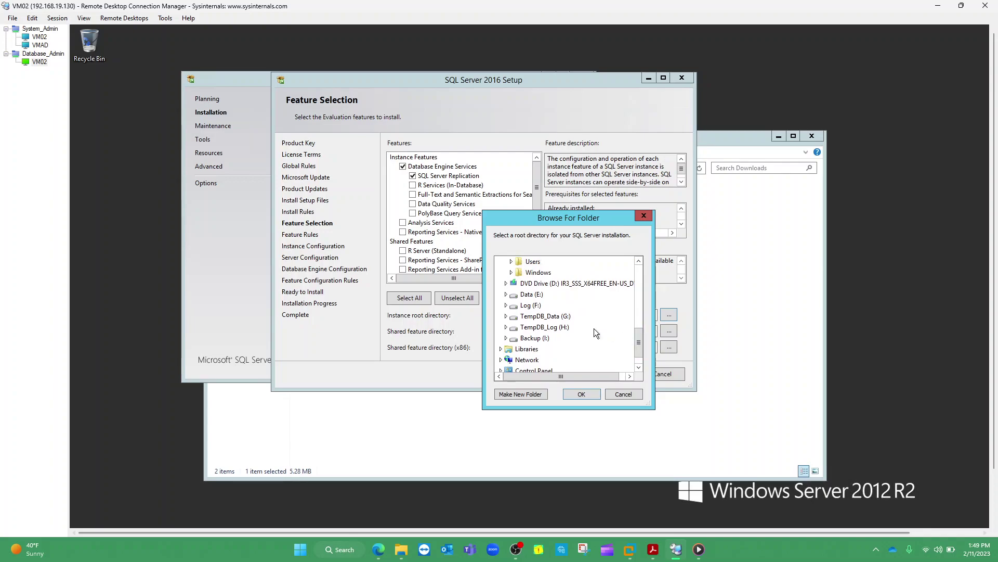
left_click(528, 295)
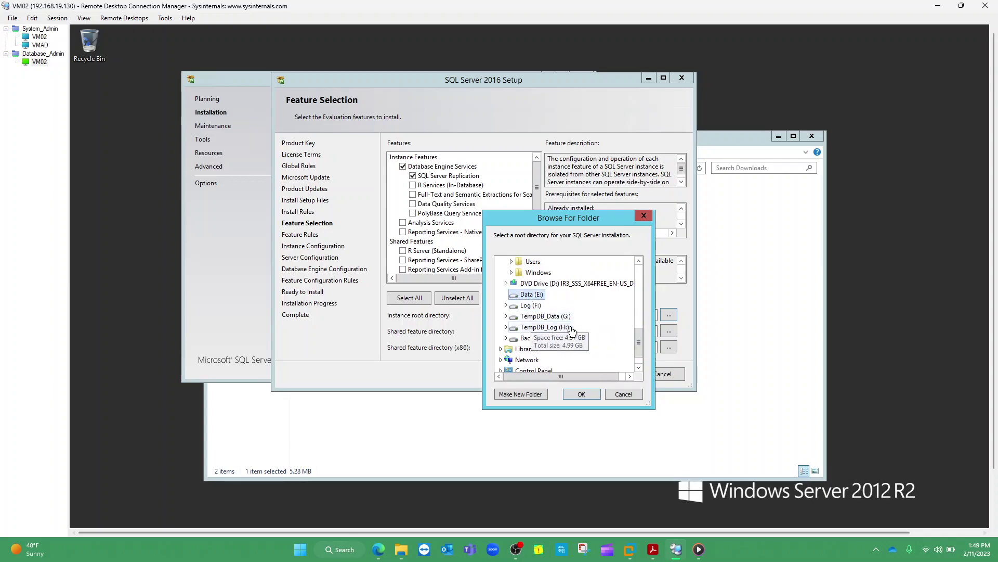
key("Escape")
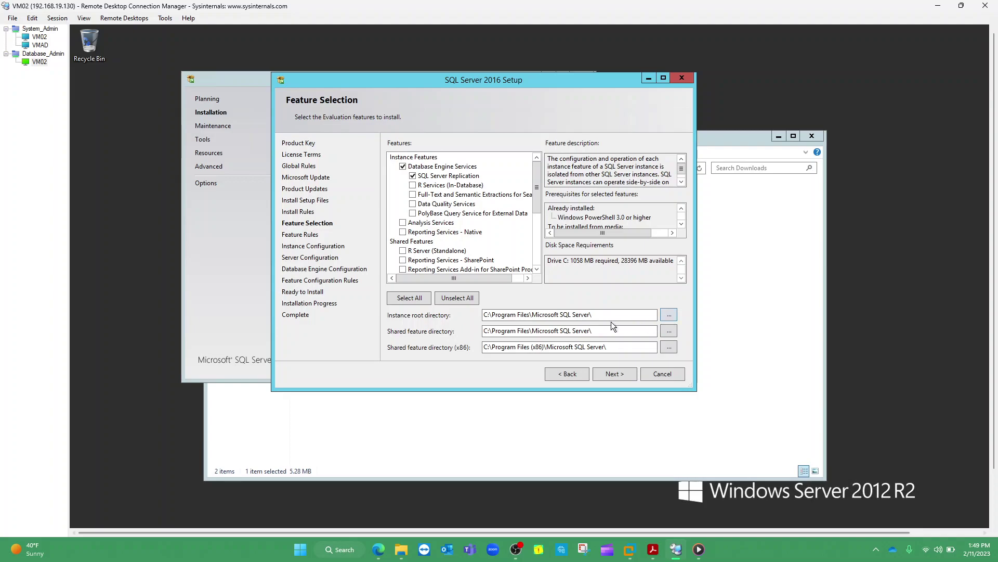
left_click(486, 314)
key("BackSpace")
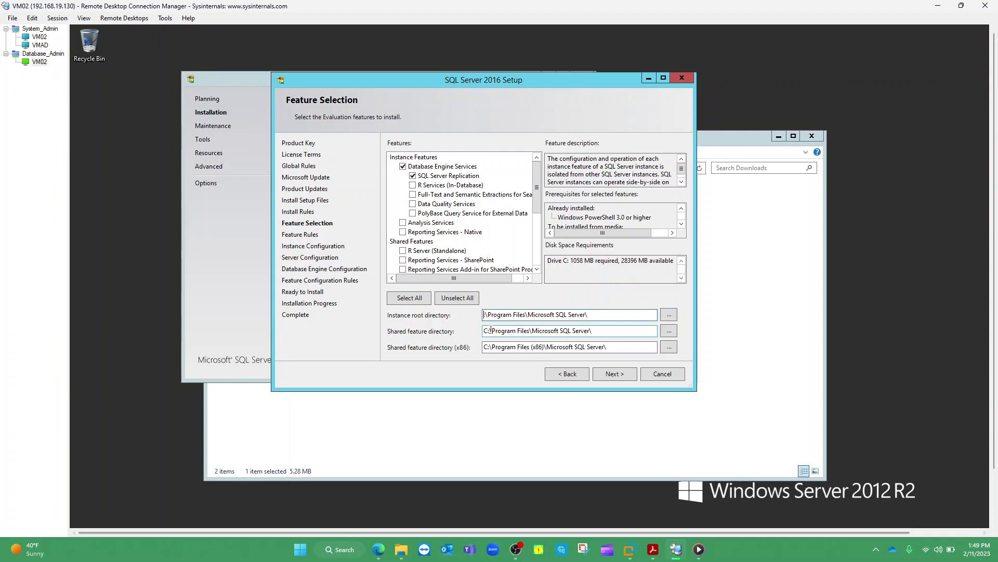
type("E")
key("BackSpace")
type("C")
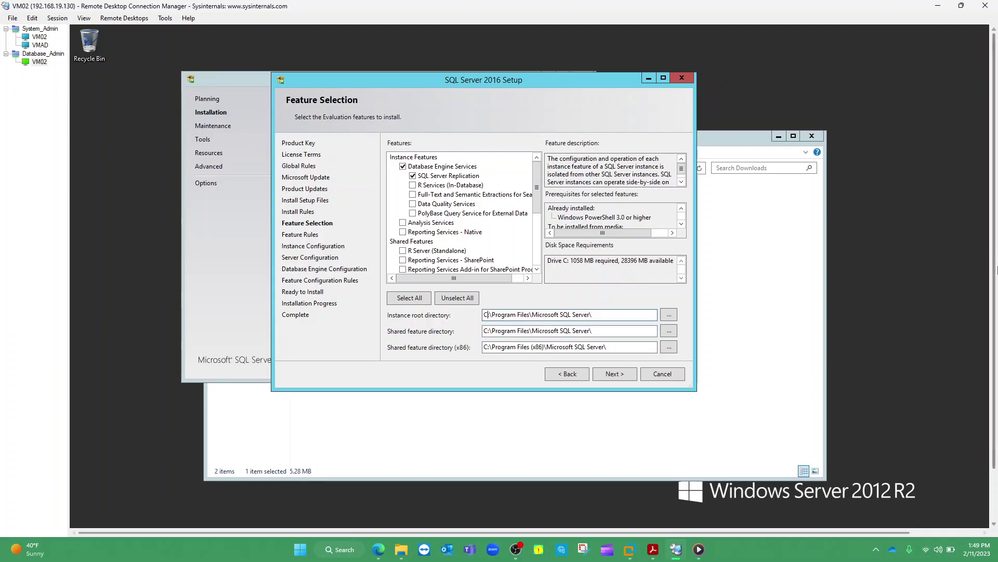
Step: Open the Data (E:) drive in File Explorer on VM02 and place its window below the setup wizard
left_click_drag(994, 261, 994, 315)
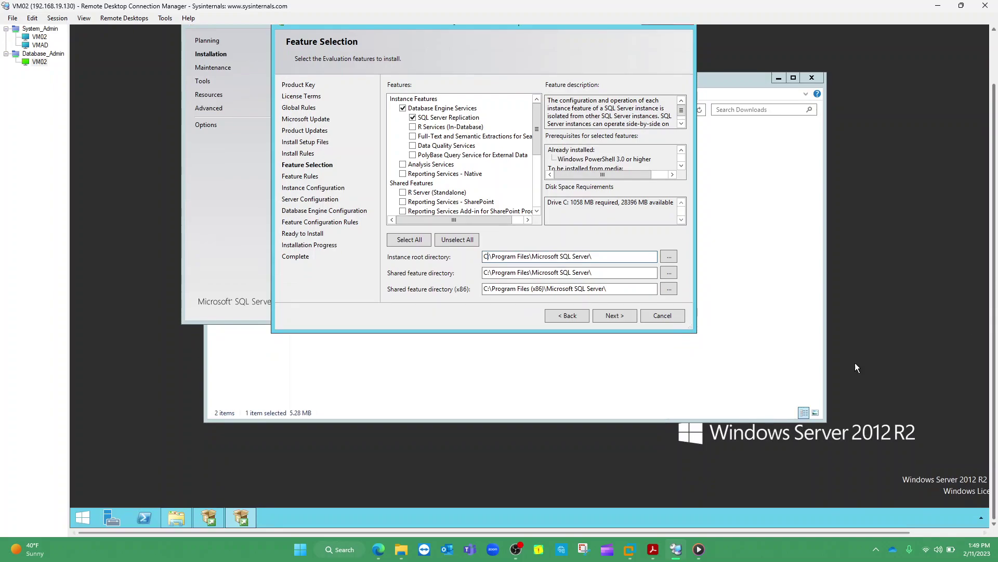
left_click(175, 521)
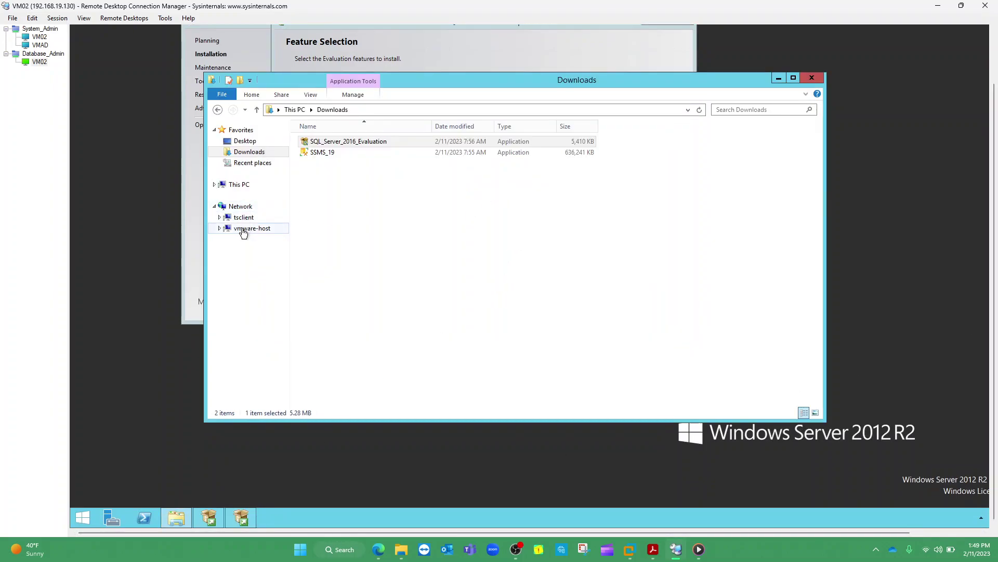
left_click(241, 185)
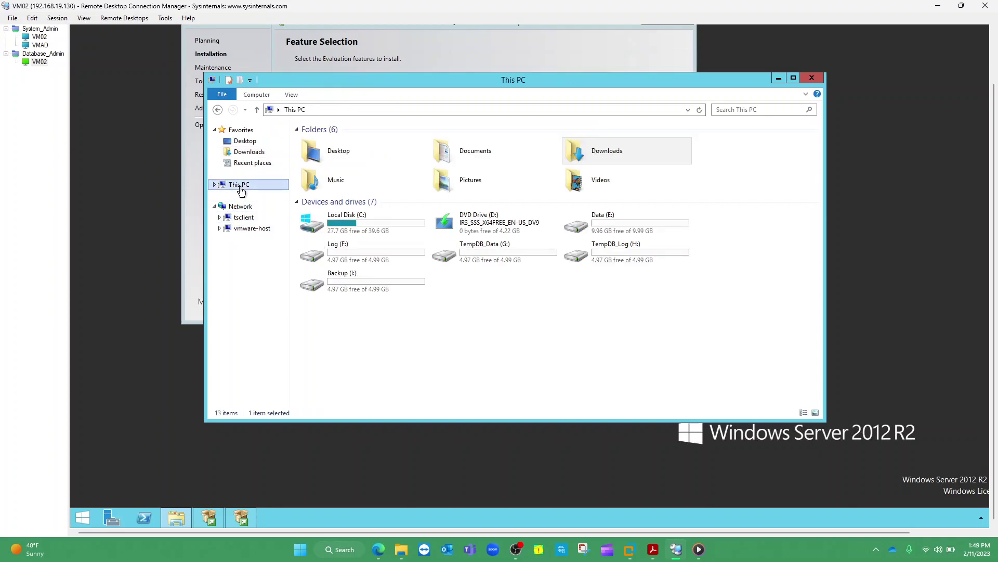
left_click(616, 228)
double_click(616, 229)
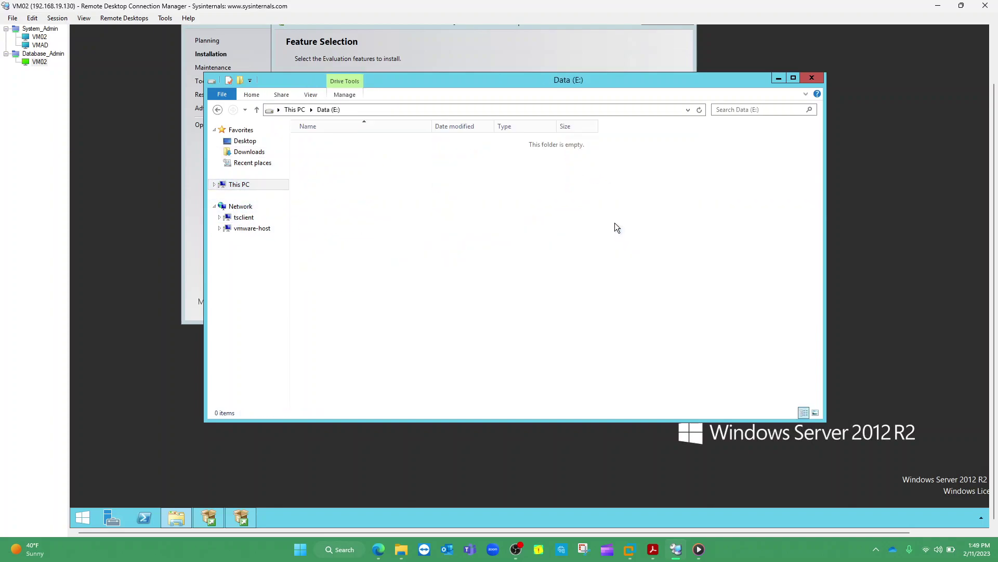
left_click_drag(443, 85, 516, 294)
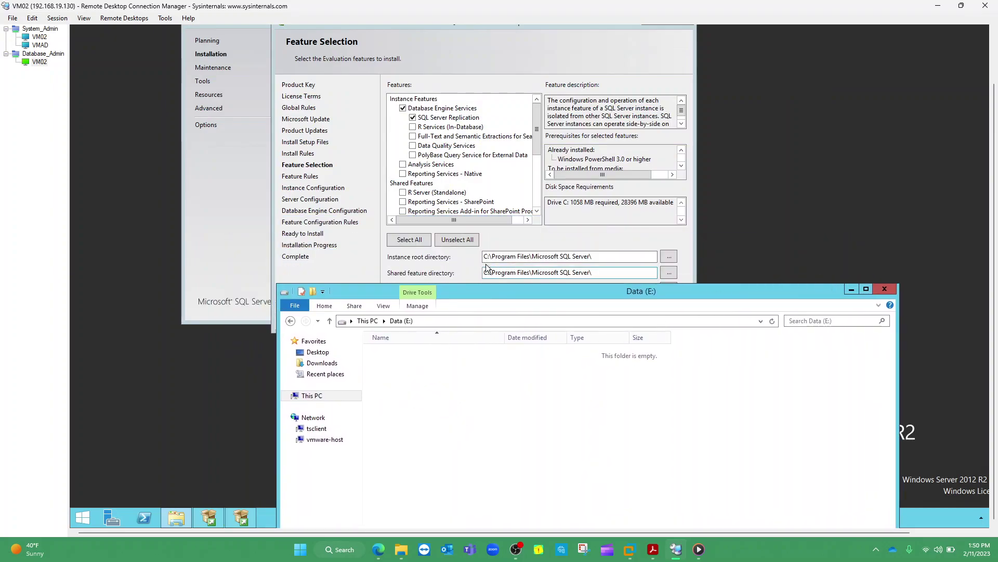
left_click_drag(510, 292, 495, 353)
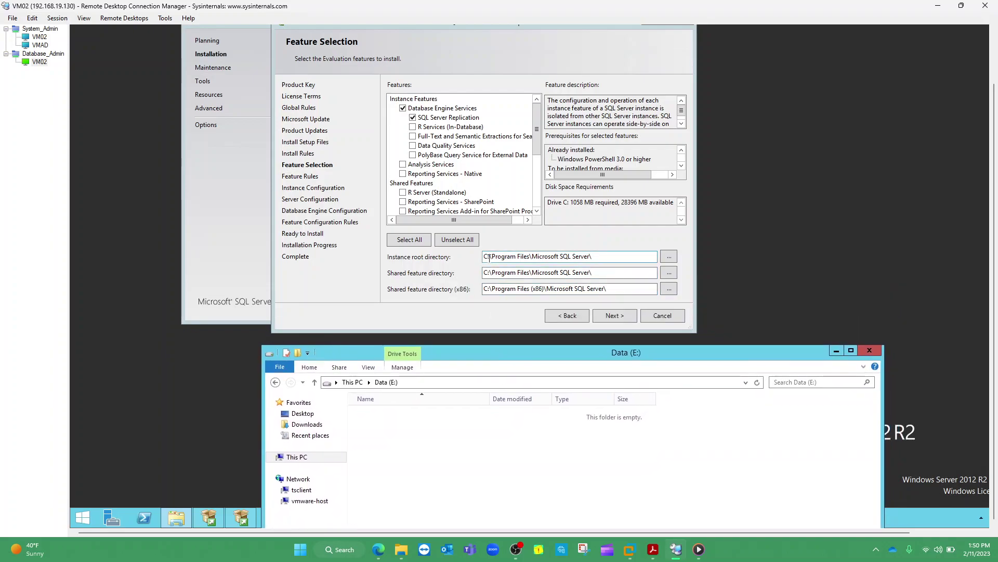
Step: Change the drive of the instance root, shared feature and shared feature (x86) directories to E: and continue to Instance Configuration
left_click(487, 255)
key("BackSpace")
type("E")
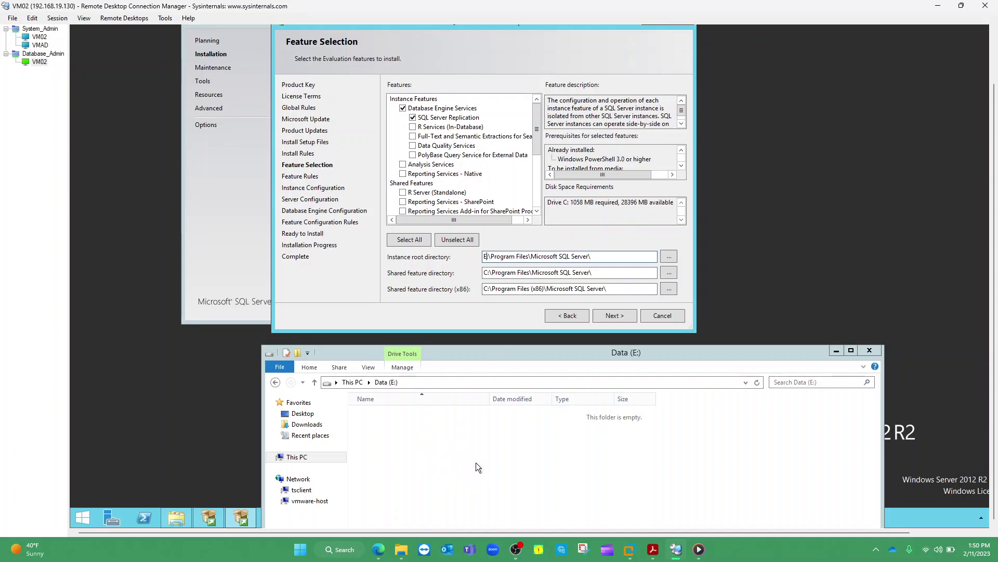
left_click(487, 272)
key("BackSpace")
type("E")
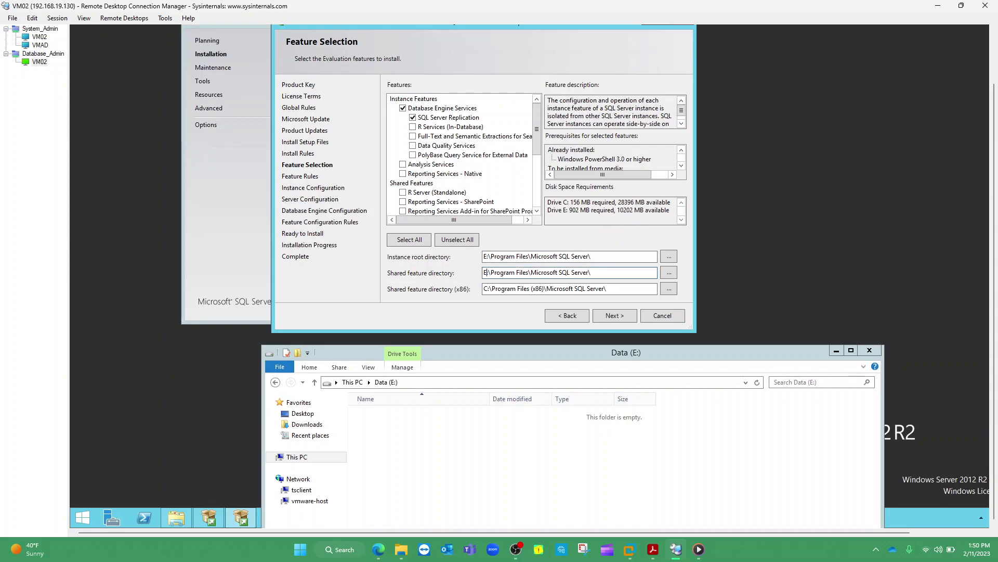
left_click(488, 287)
key("BackSpace")
type("E")
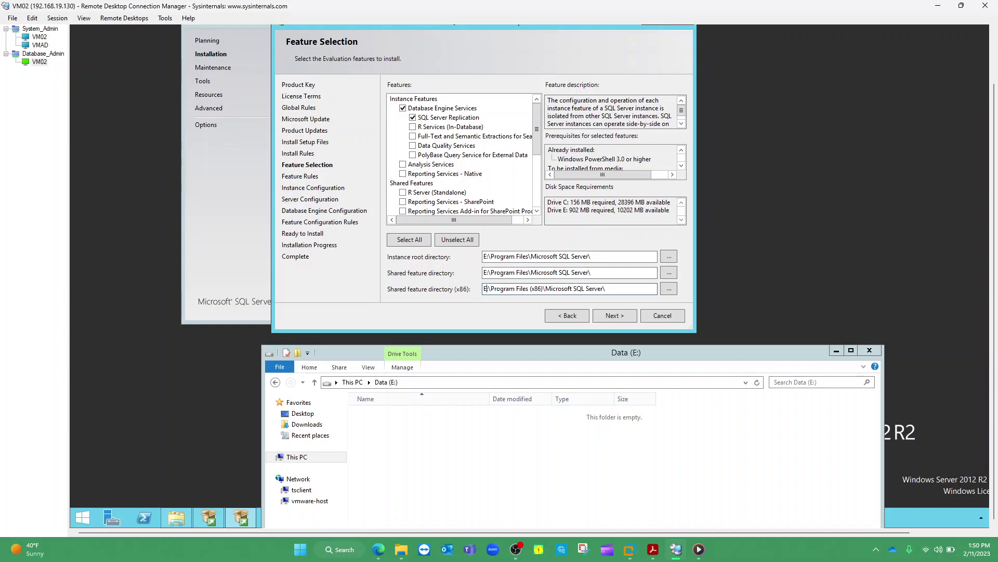
left_click(615, 288)
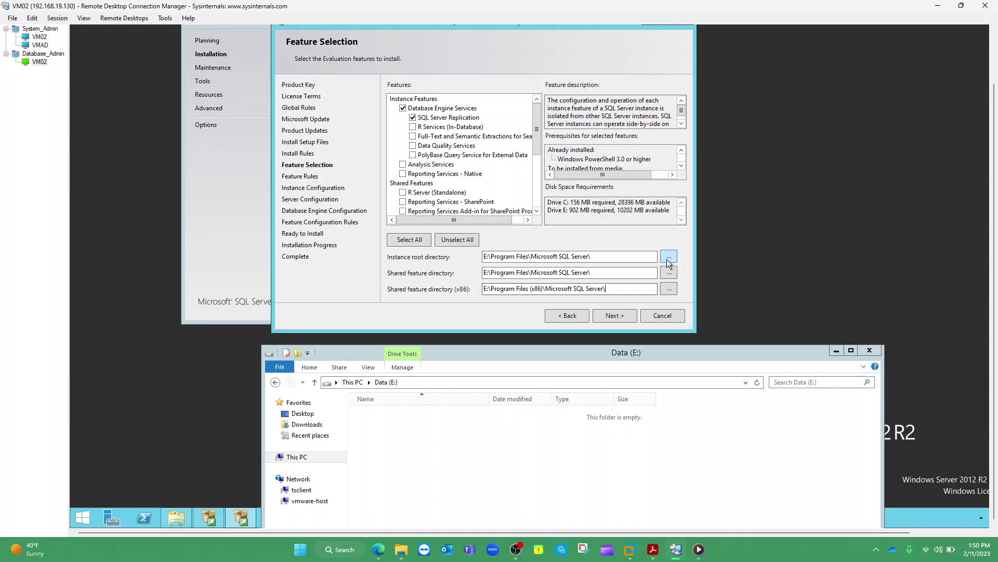
left_click(615, 315)
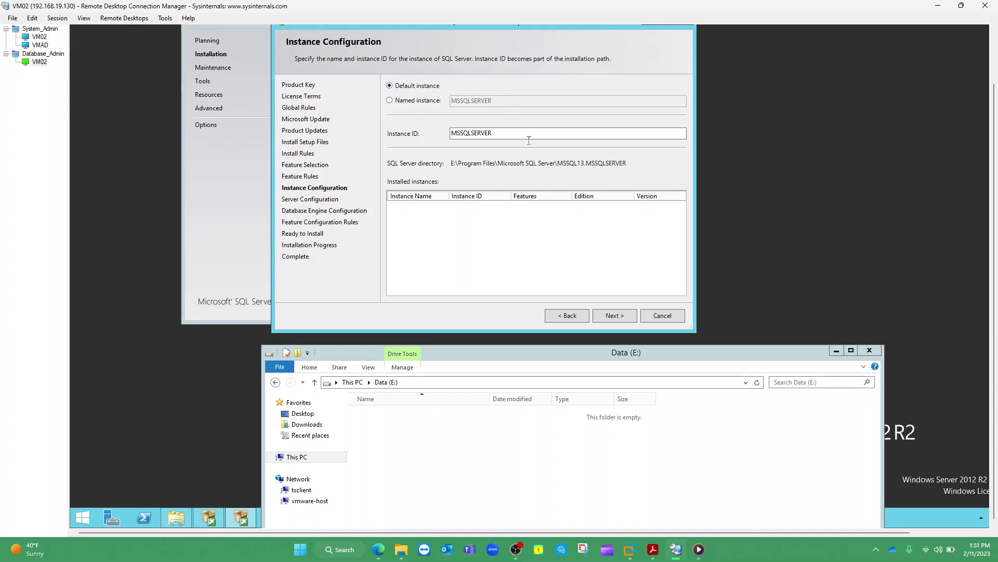
Step: Accept the default instance MSSQLSERVER and grant the Perform Volume Maintenance Task privilege to the SQL Server Database Engine Service
left_click(615, 316)
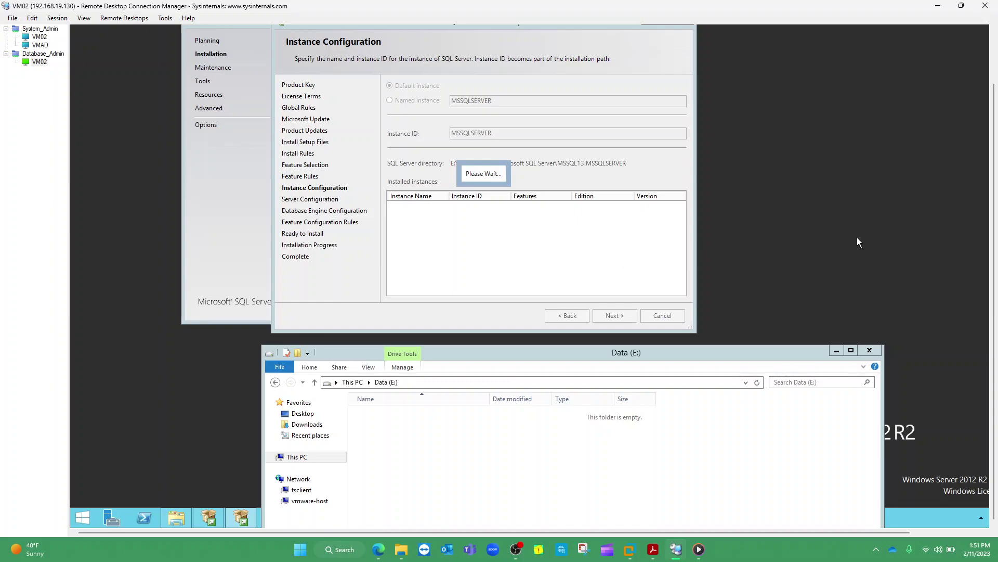
left_click_drag(994, 219, 994, 182)
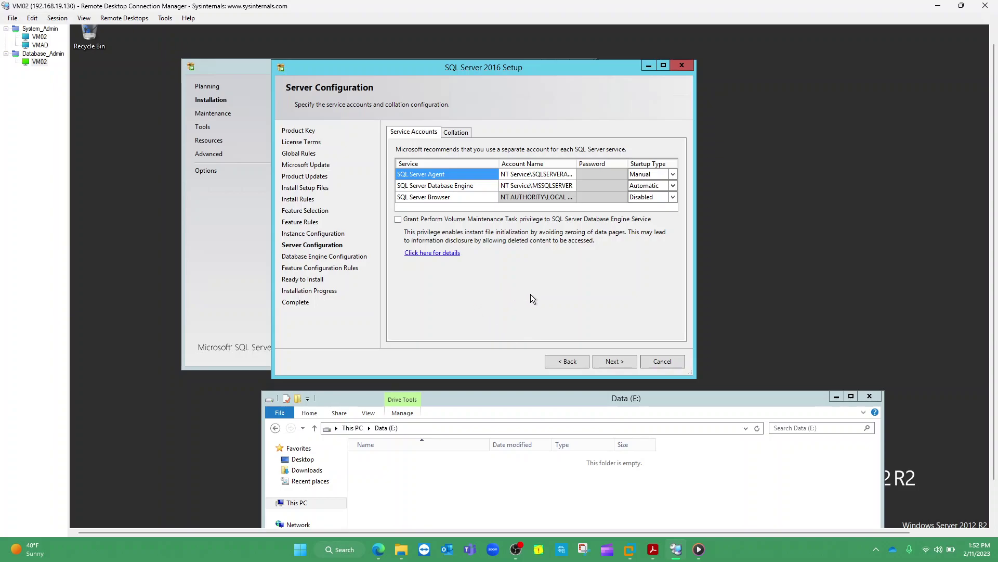
left_click(399, 220)
Step: Circle the Service Accounts heading and the listed account names on the Server Configuration page, then clear the marks
mouse_move(417, 131)
left_mouse_down()
mouse_move(405, 119)
mouse_move(388, 140)
mouse_move(442, 137)
mouse_move(406, 118)
left_mouse_up()
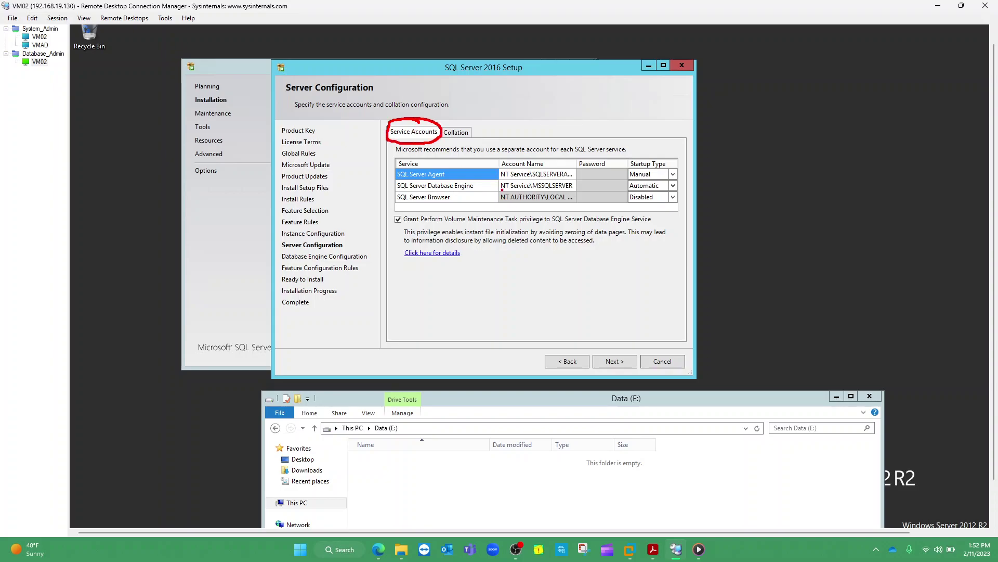
mouse_move(507, 166)
left_mouse_down()
mouse_move(497, 186)
mouse_move(527, 210)
mouse_move(570, 208)
mouse_move(579, 170)
mouse_move(509, 165)
left_mouse_up()
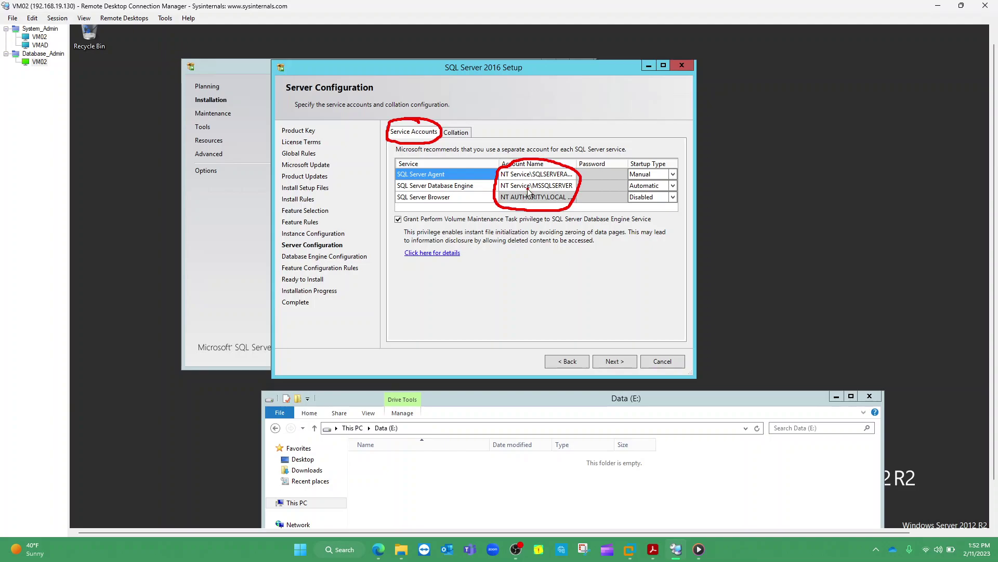
key("Escape")
Step: Browse for a SQL Server Agent account, keeping the default object types and Entire Directory as the search location
left_click(553, 177)
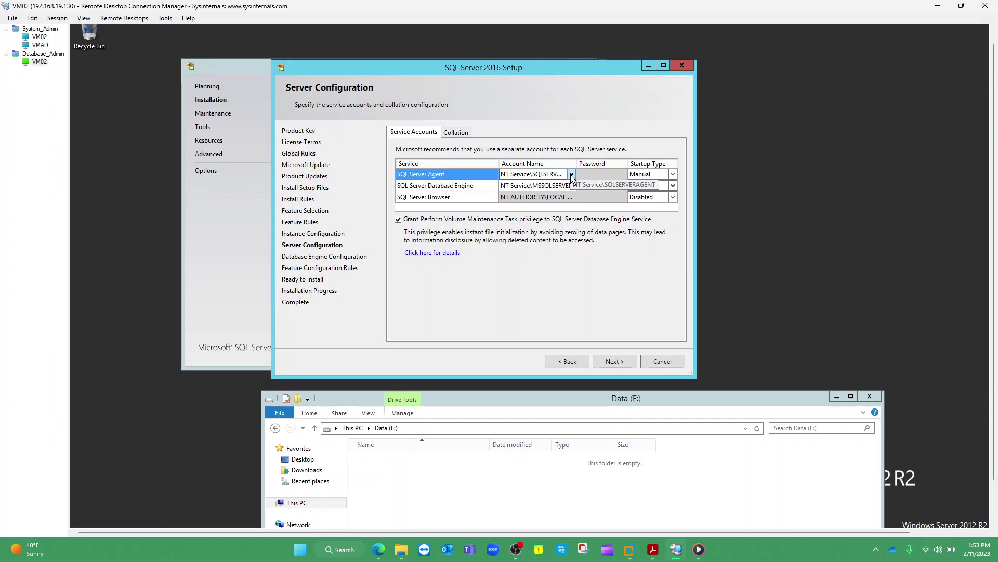
left_click(571, 178)
left_click(571, 175)
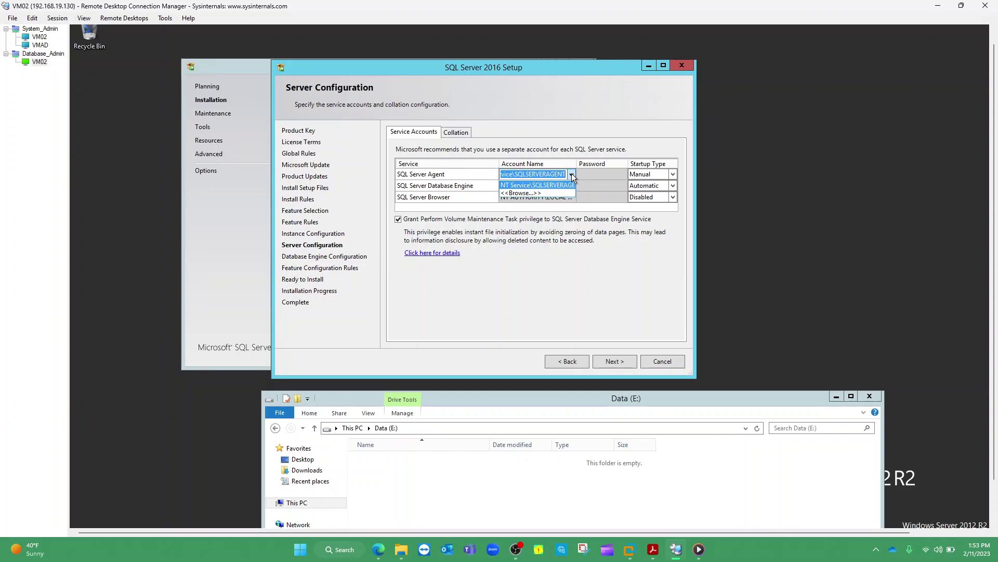
left_click(530, 194)
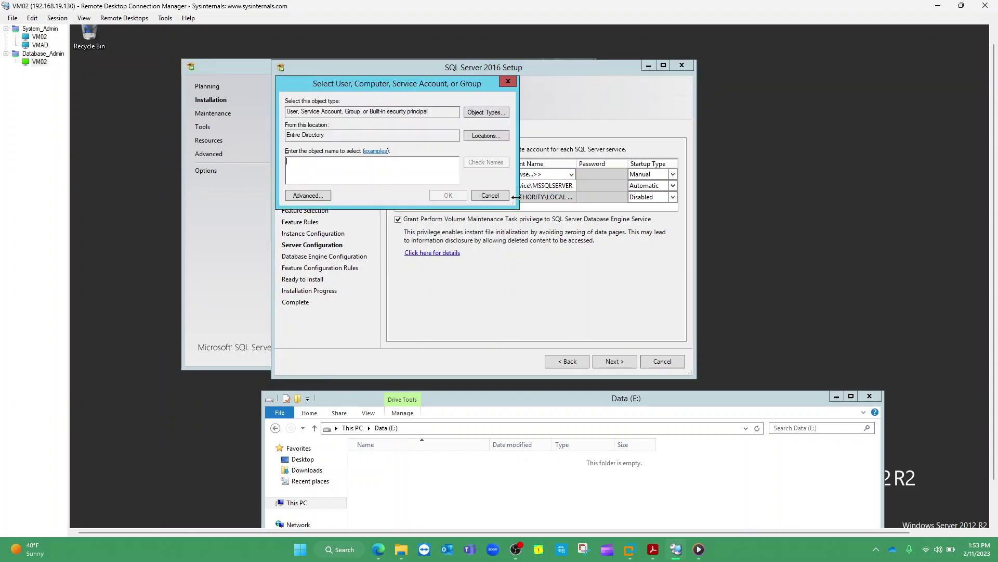
left_click(487, 113)
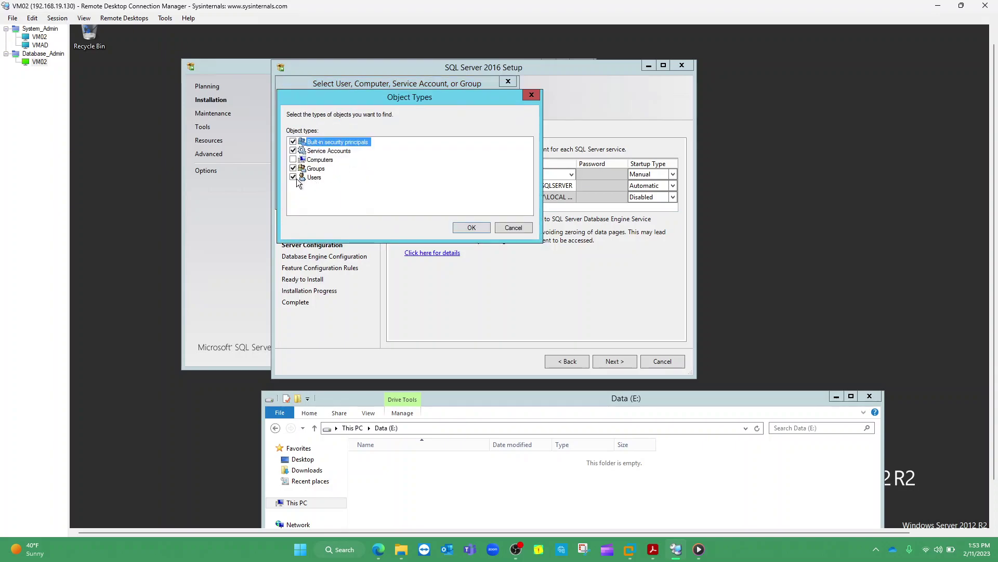
left_click(472, 226)
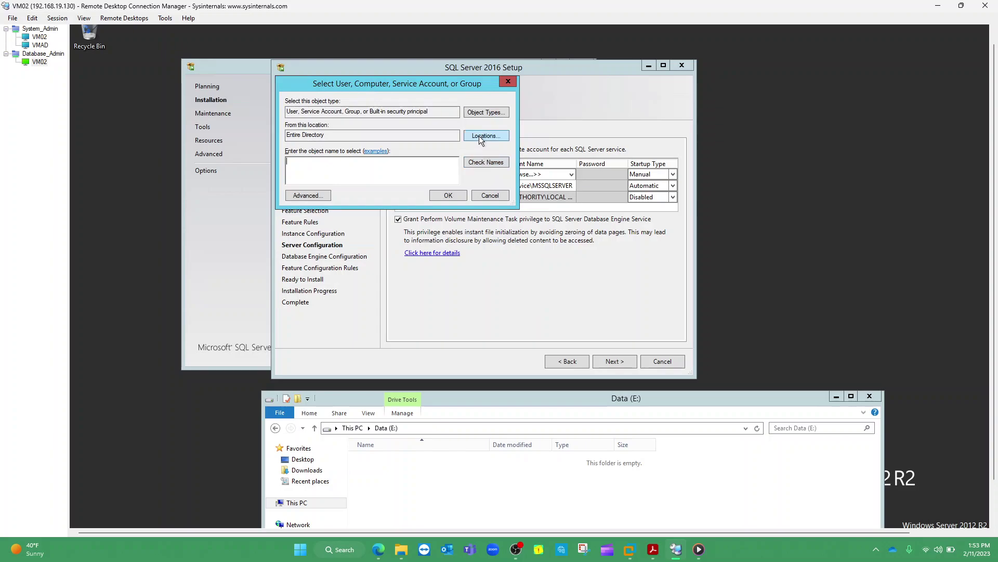
left_click(479, 137)
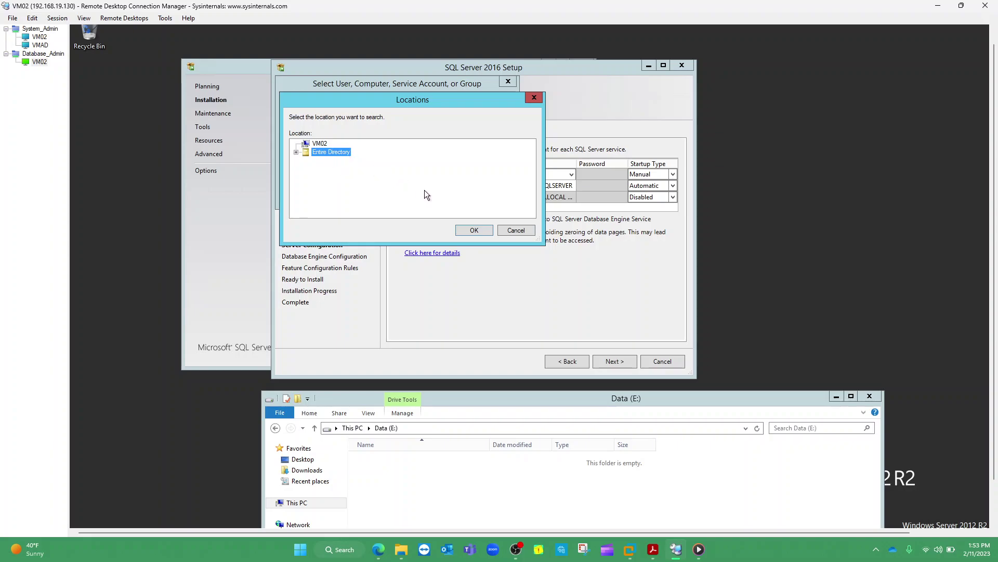
left_click(477, 230)
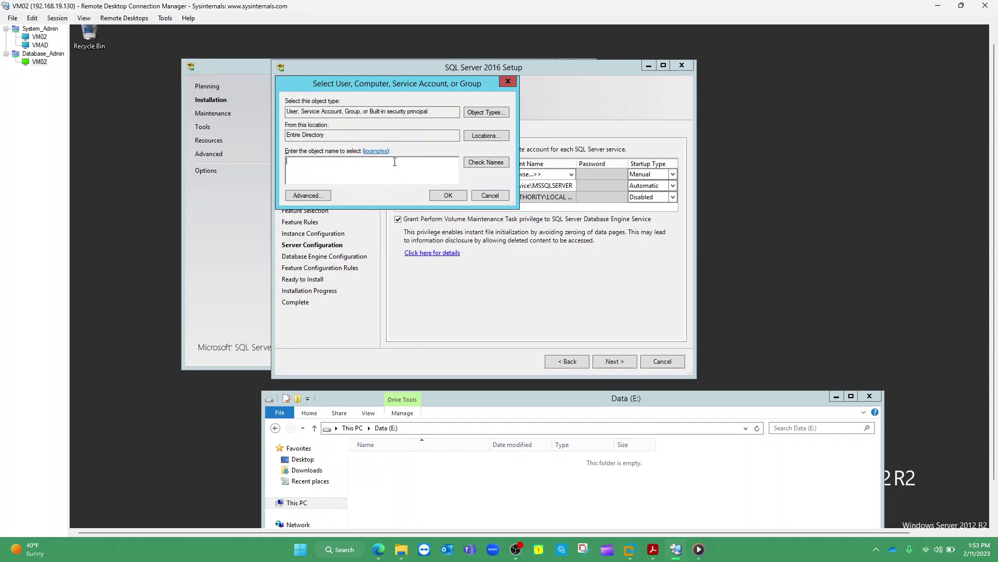
Step: Look up the svc_ssms02 account in the directory and assign VM\svc_ssms02 to the SQL Server Agent service
type("svc")
left_click(488, 162)
left_click(446, 197)
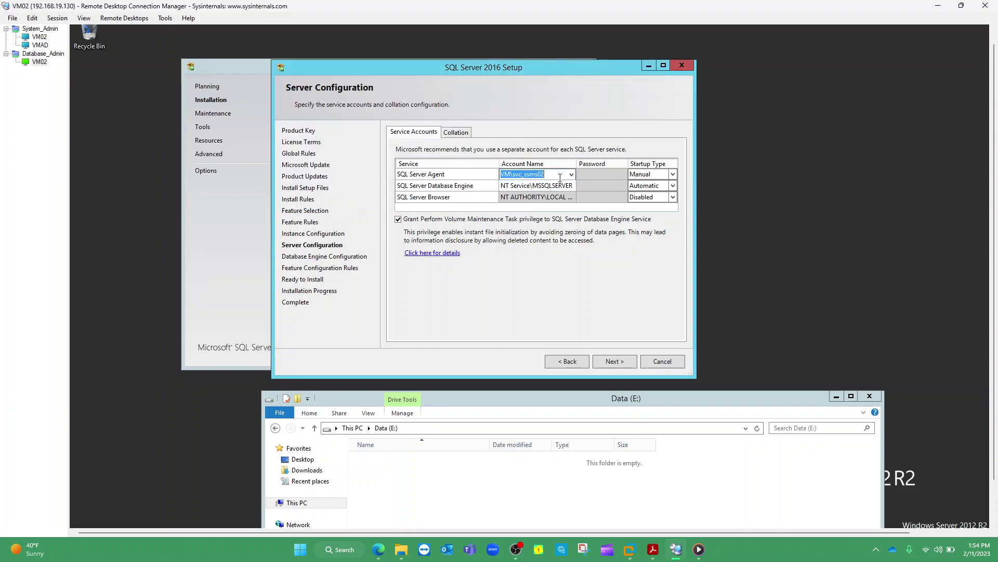
Step: Enter the SQL Server Agent service account's password and set its startup type to Automatic
left_click(585, 175)
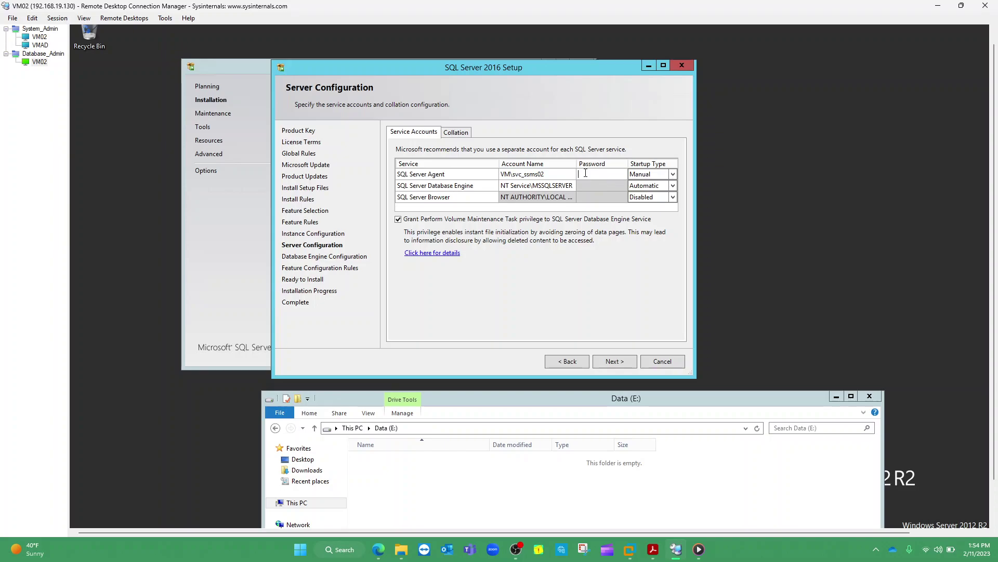
type("P••••••••••••")
left_click(673, 174)
left_click(672, 173)
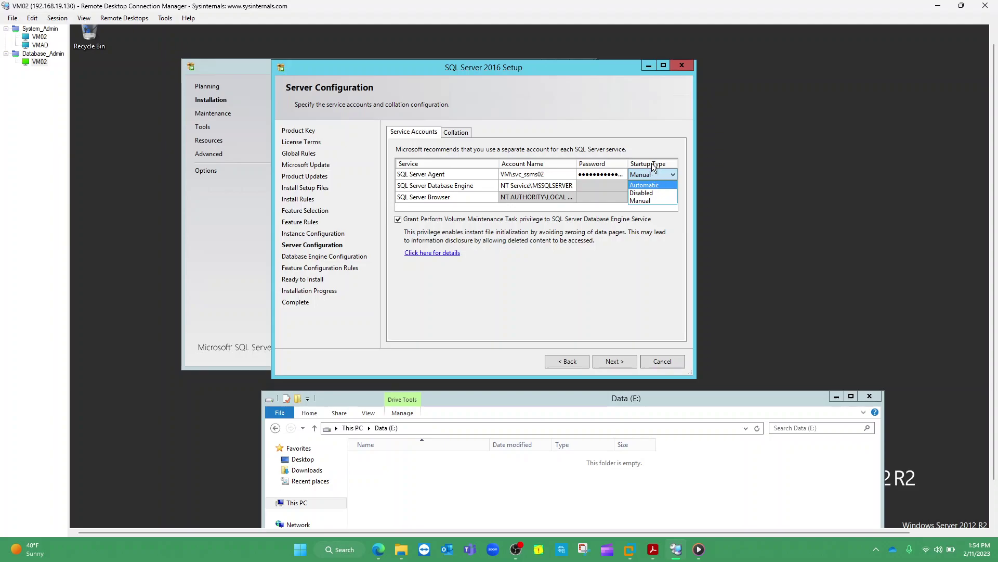
left_click(654, 185)
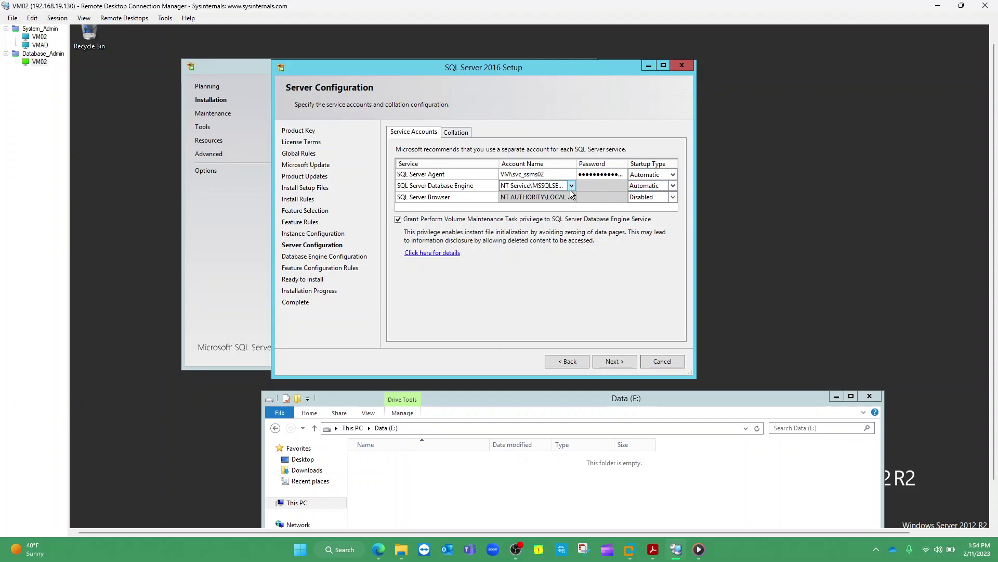
Step: Copy the account name VM\svc_ssms02 to the SQL Server Database Engine service and enter that account's password
left_click(547, 174)
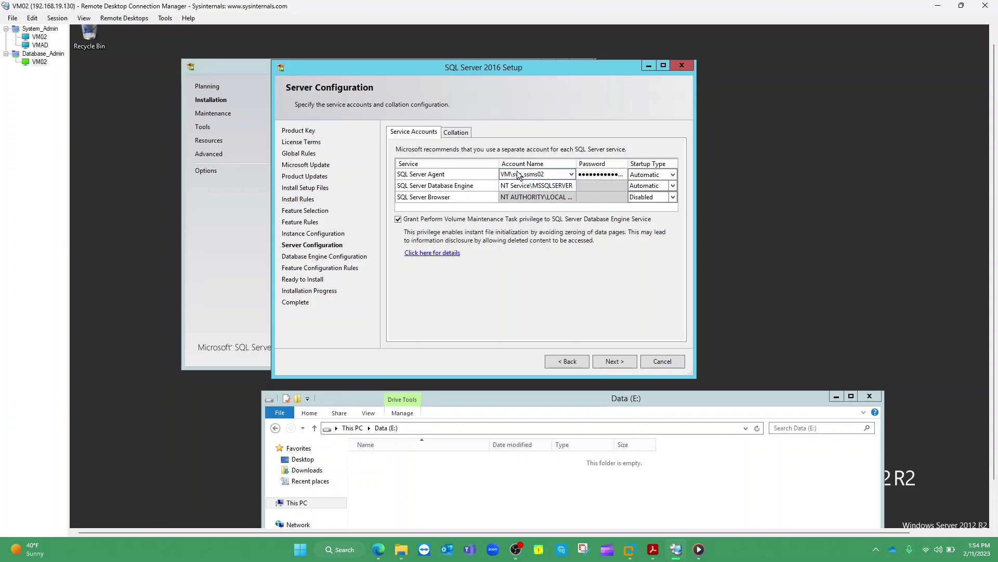
left_click(437, 176)
left_click(554, 185)
left_click(544, 174)
key("ctrl+c")
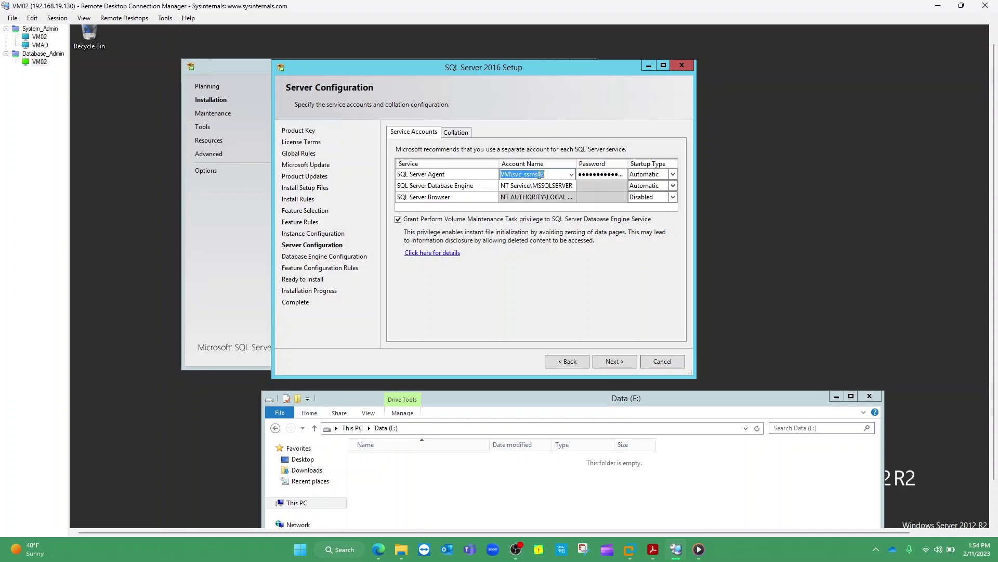
left_click(539, 186)
key("ctrl+v")
left_click(589, 186)
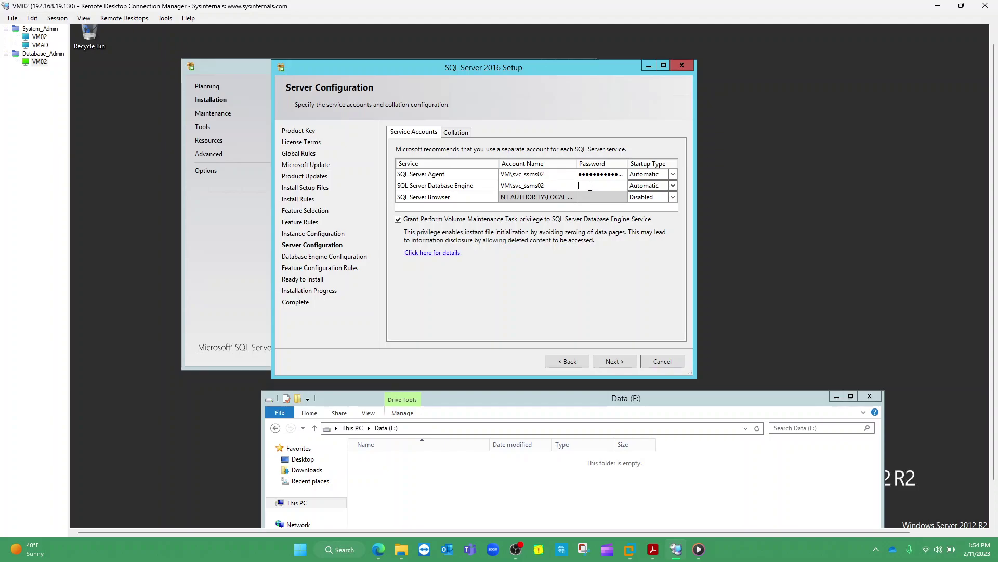
type("**************")
Step: Draw arrows to the SQL Server Agent, Database Engine and Browser rows and clear the marks
left_click_drag(363, 175, 391, 178)
mouse_move(363, 188)
left_mouse_down()
mouse_move(397, 187)
mouse_move(387, 196)
left_mouse_up()
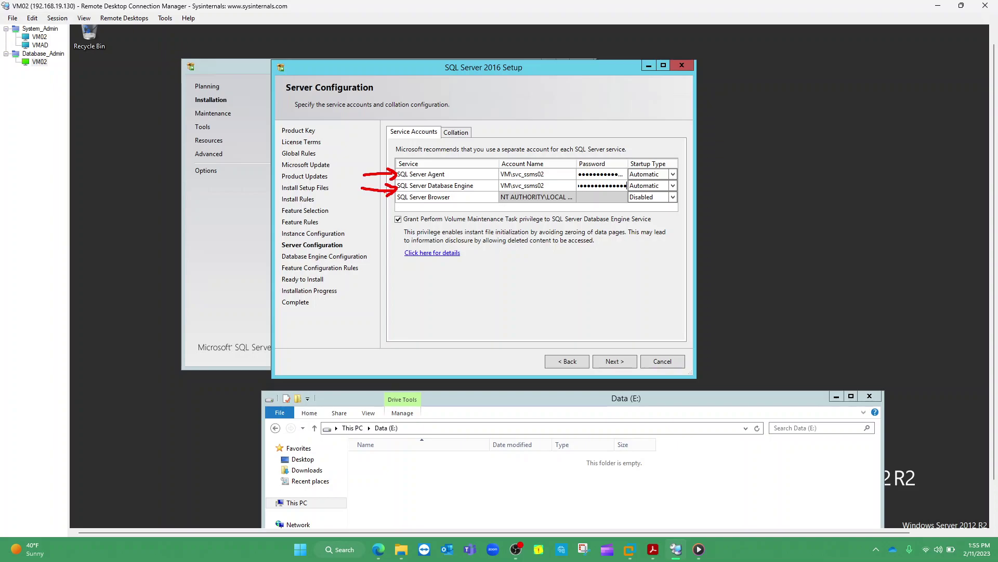
left_click_drag(372, 205, 394, 204)
key("Escape")
Step: Review the Database Engine collation and continue to the Database Engine Configuration page
left_click(456, 134)
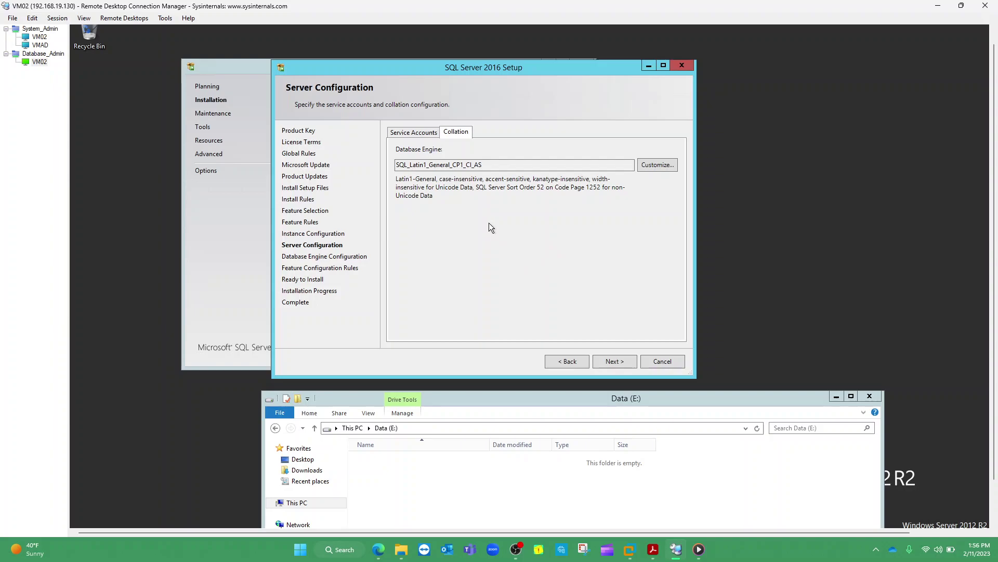
left_click(612, 361)
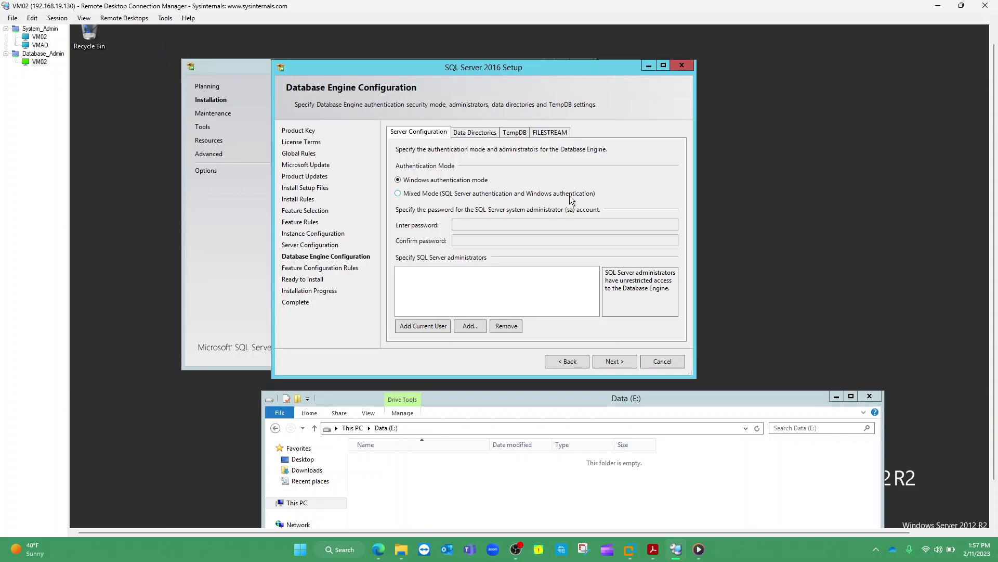
Step: Choose Mixed Mode (SQL Server authentication and Windows authentication) as the authentication mode and focus the sa password field
left_click(420, 194)
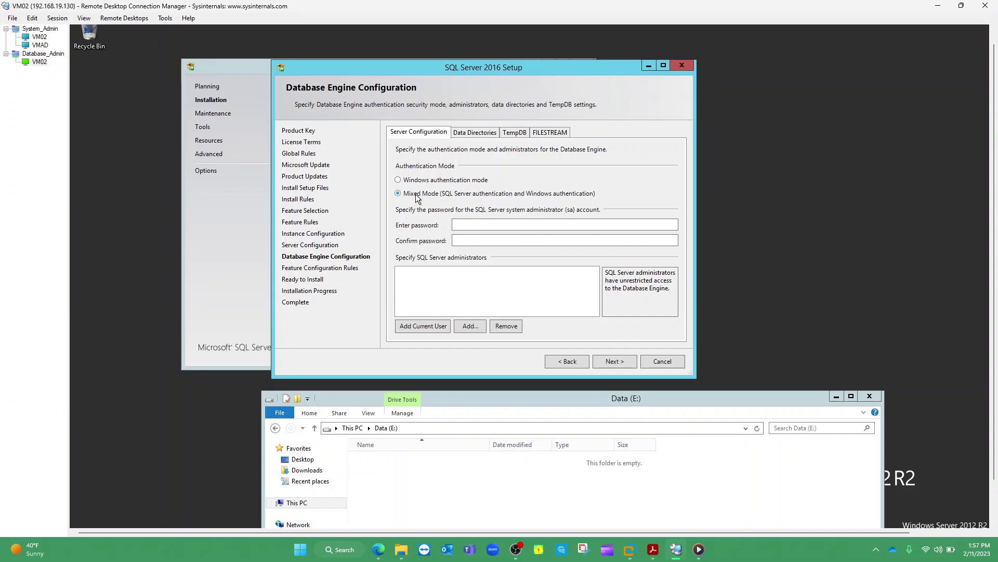
left_click(463, 229)
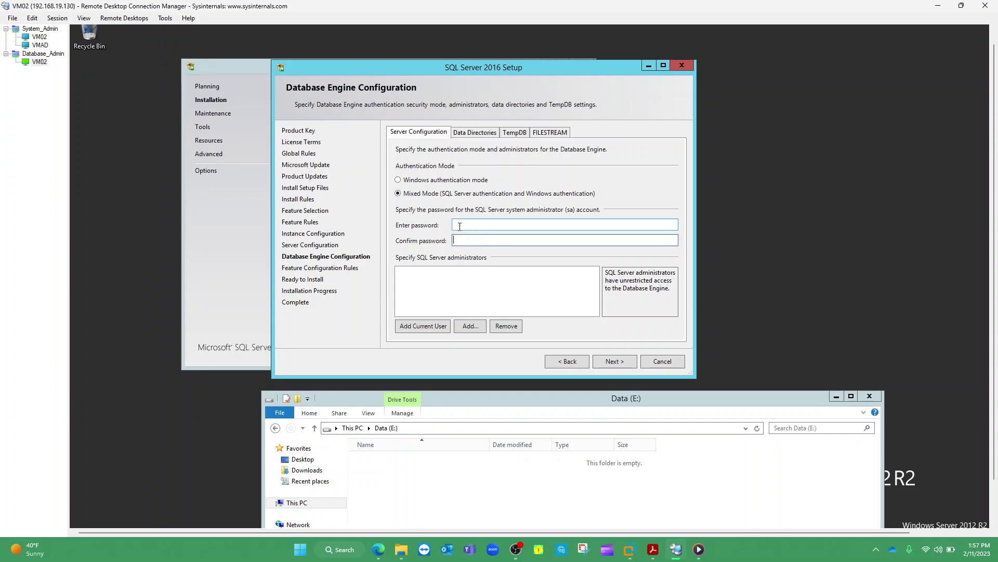
left_click(418, 182)
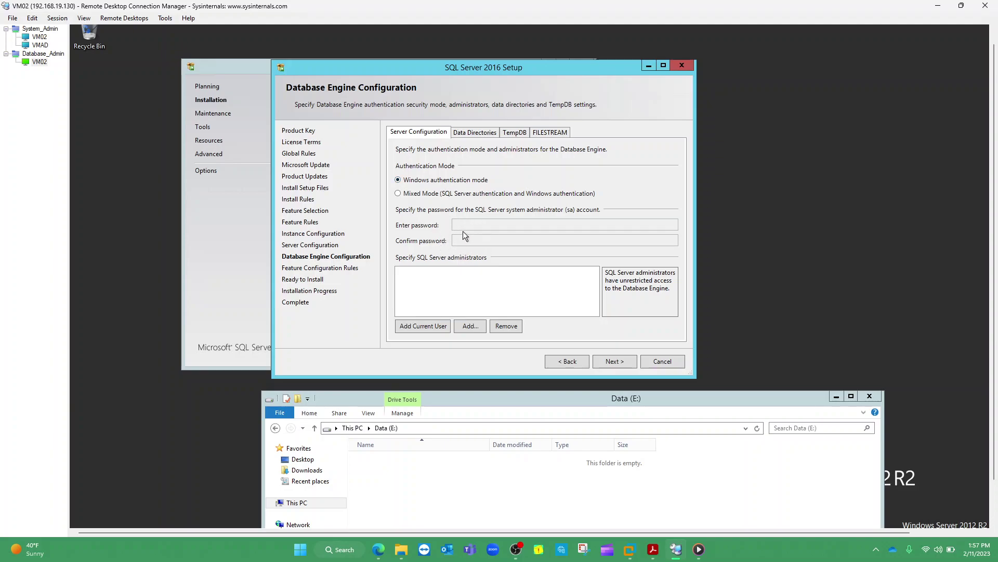
left_click(414, 195)
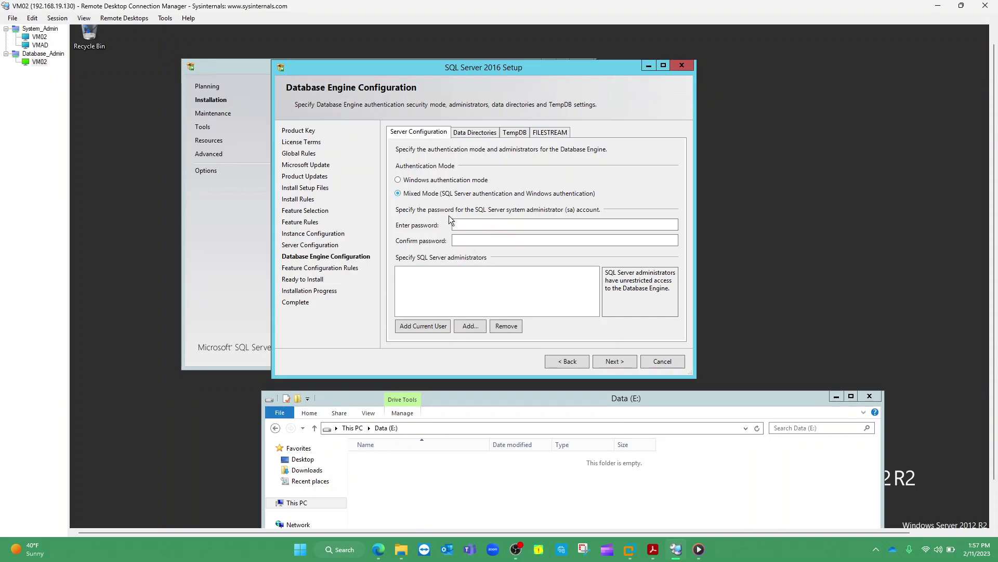
left_click(462, 224)
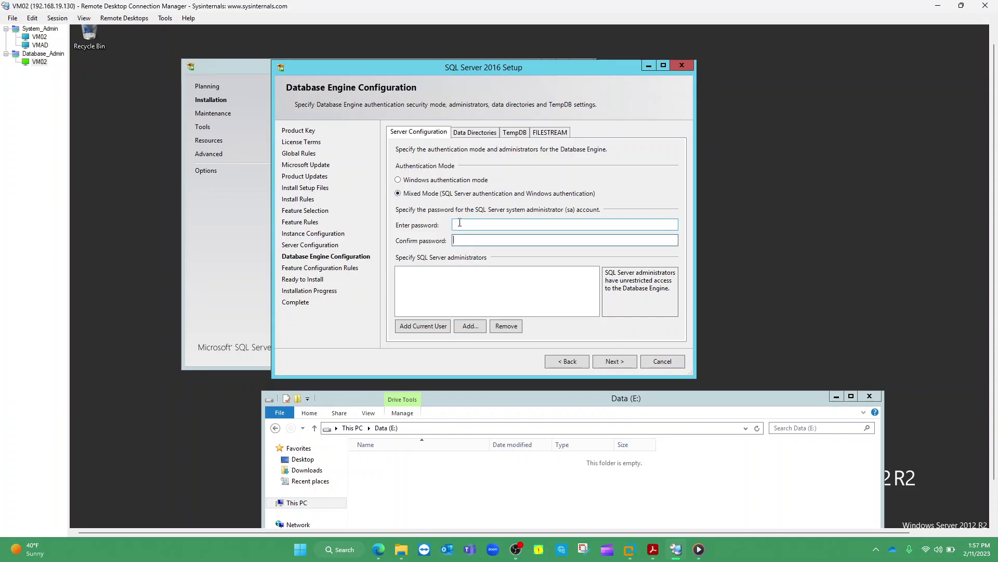
left_click(466, 241)
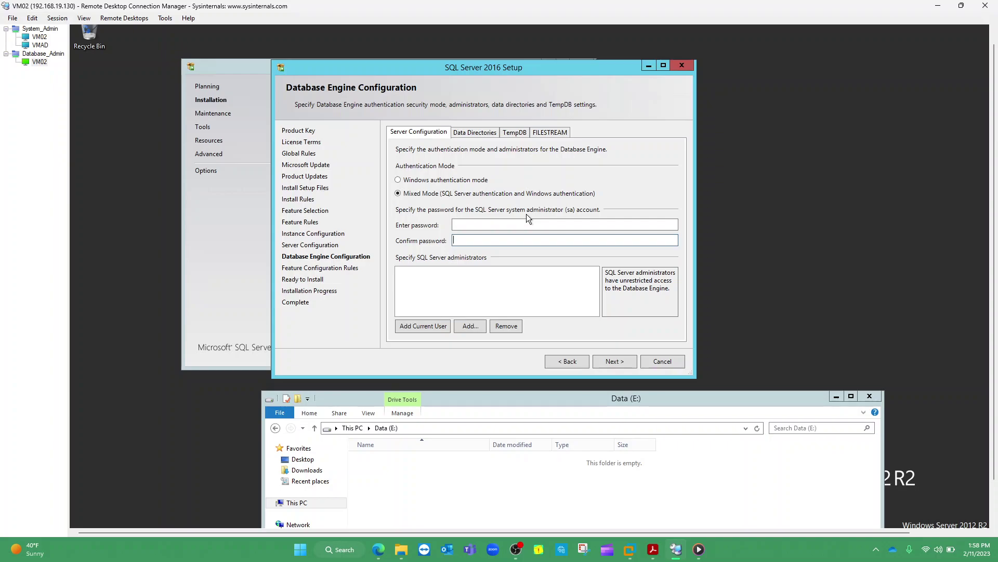
left_click(489, 225)
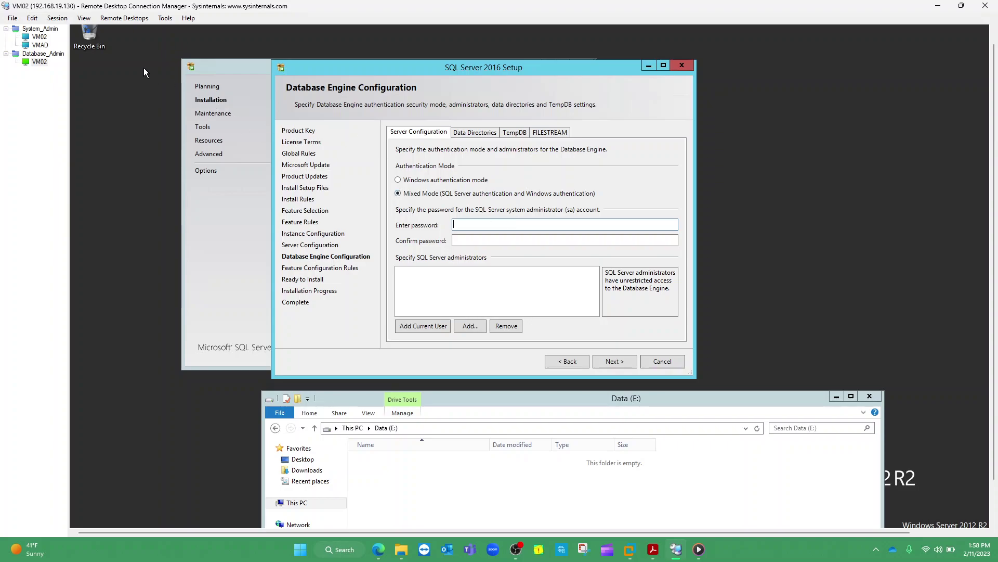
Step: Underline the words SQL Server system administrator (sa) above the password fields and clear the mark
left_click(41, 29)
left_click(40, 62)
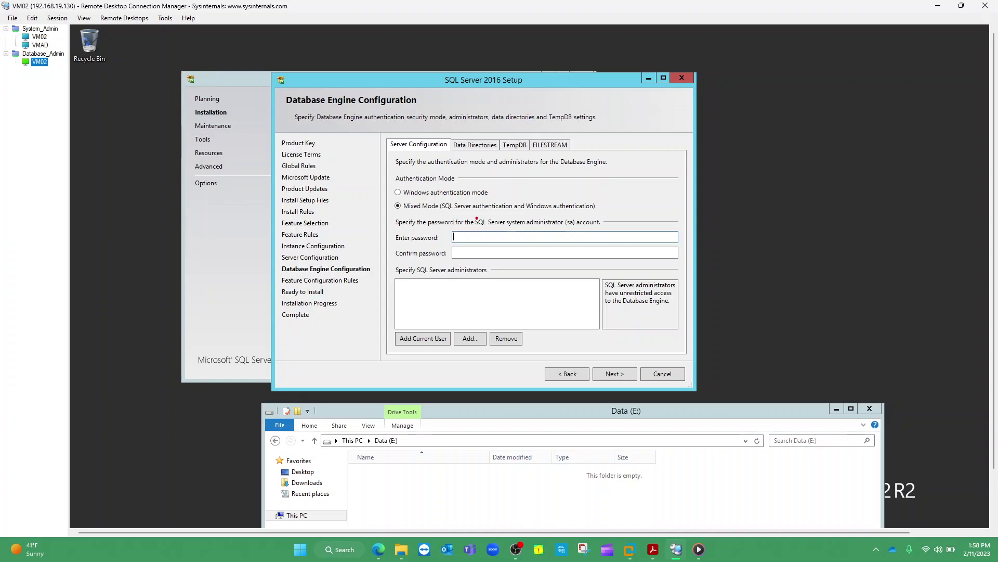
left_click_drag(474, 228, 575, 224)
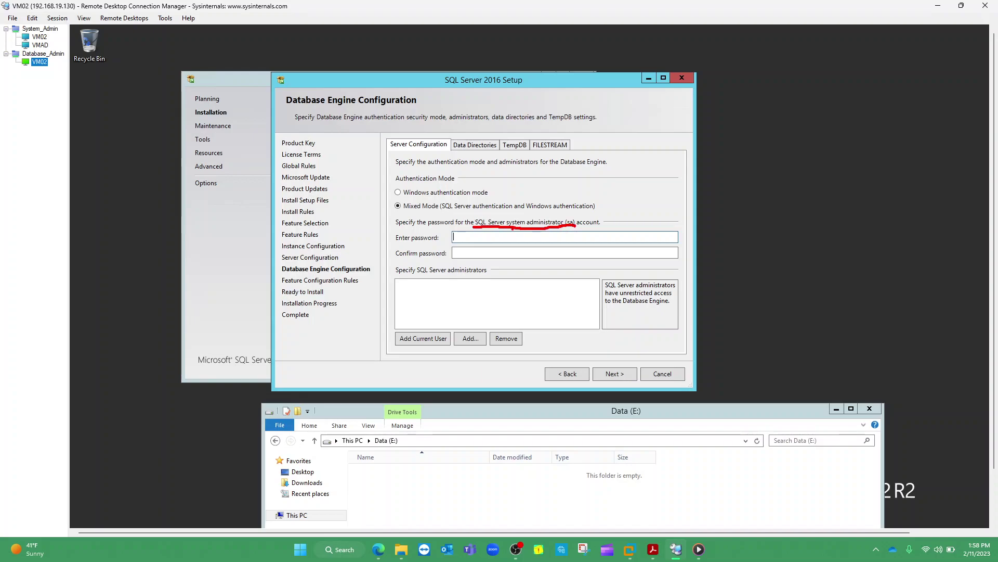
key("Escape")
Step: Enter and confirm the password for the SQL Server system administrator (sa) account
left_click(497, 235)
type("P•••••••••••")
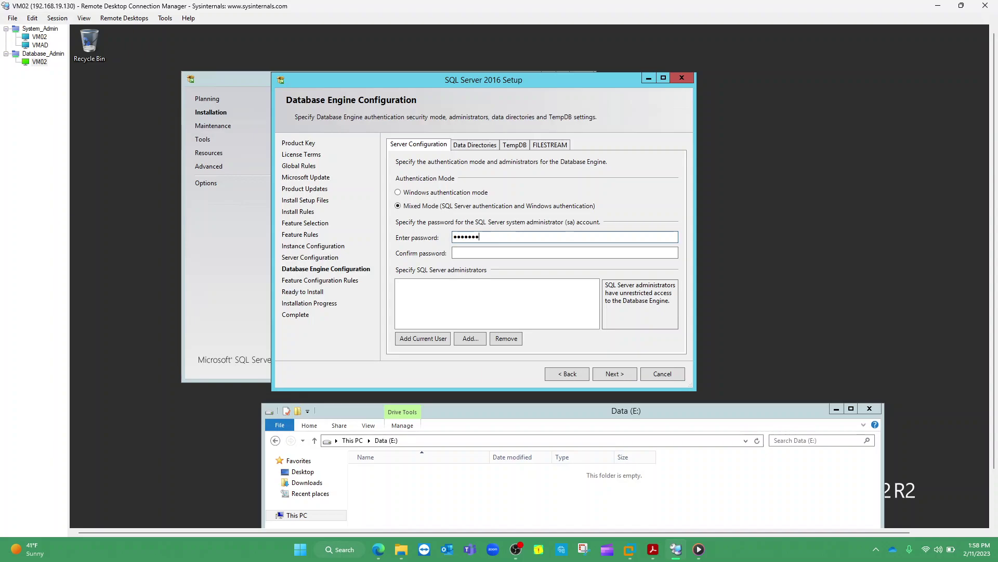
type("••")
key("Tab")
type("••••••••••")
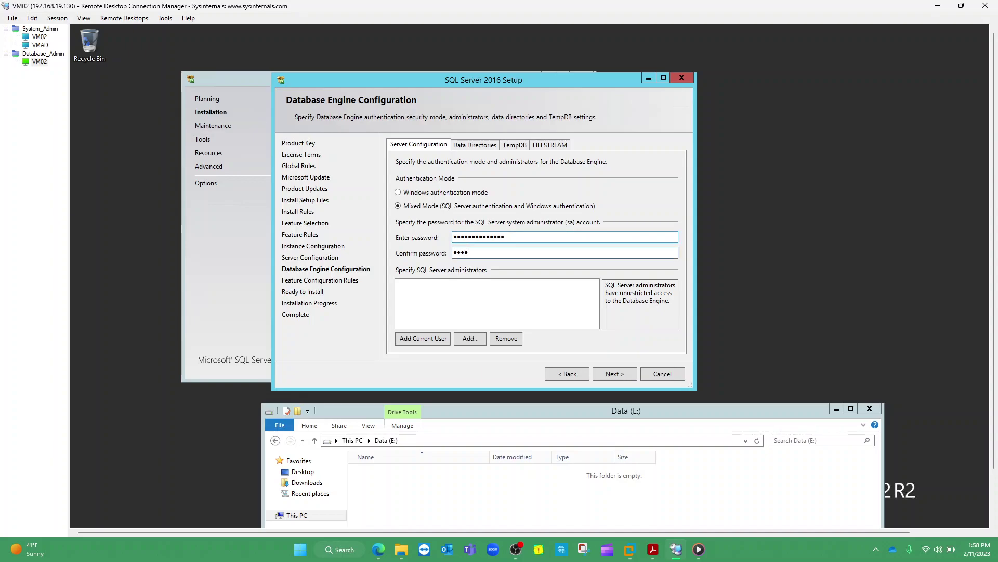
type("•••")
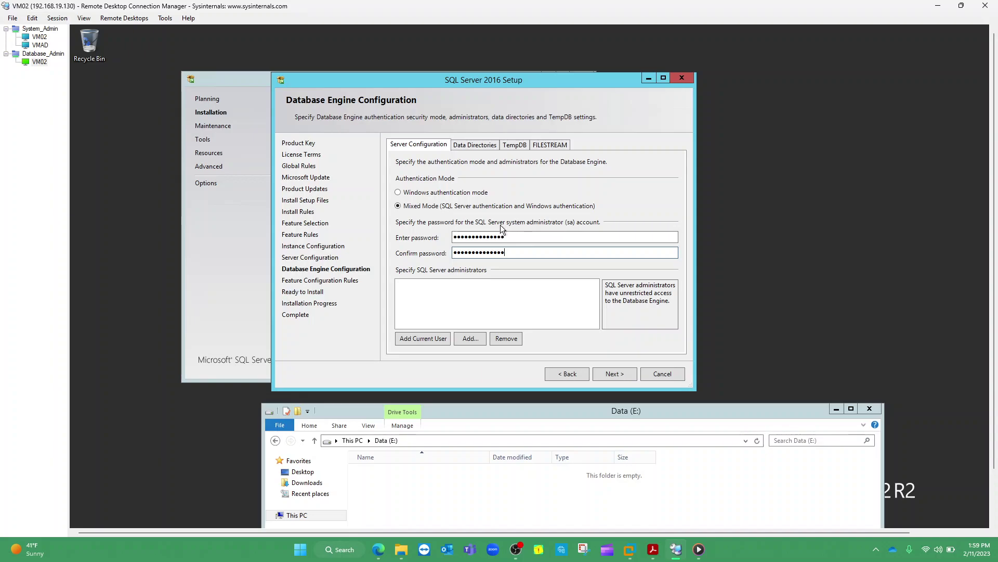
Step: Add the current user to the SQL Server administrators, and open and dismiss the picker for additional accounts
left_click(423, 338)
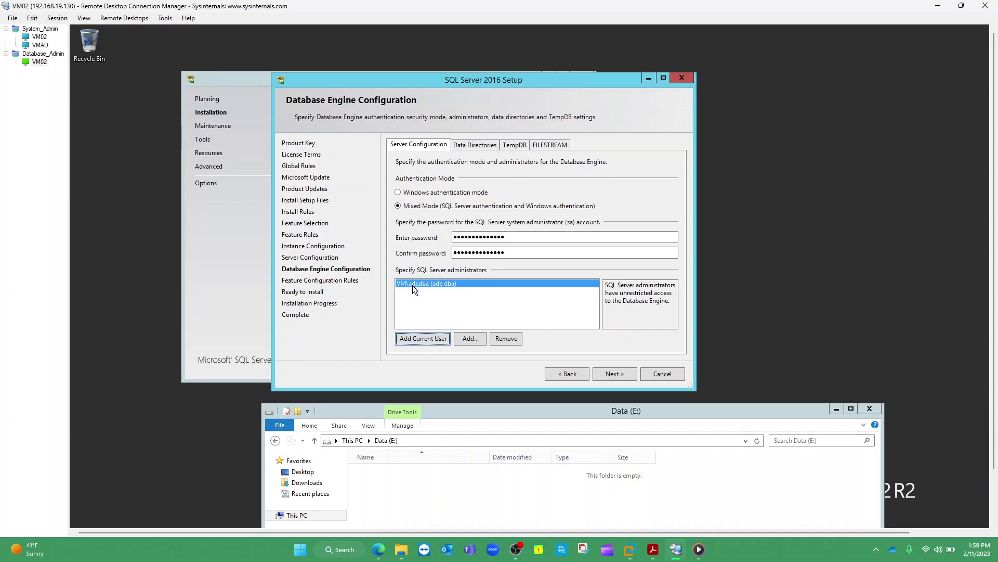
left_click(473, 340)
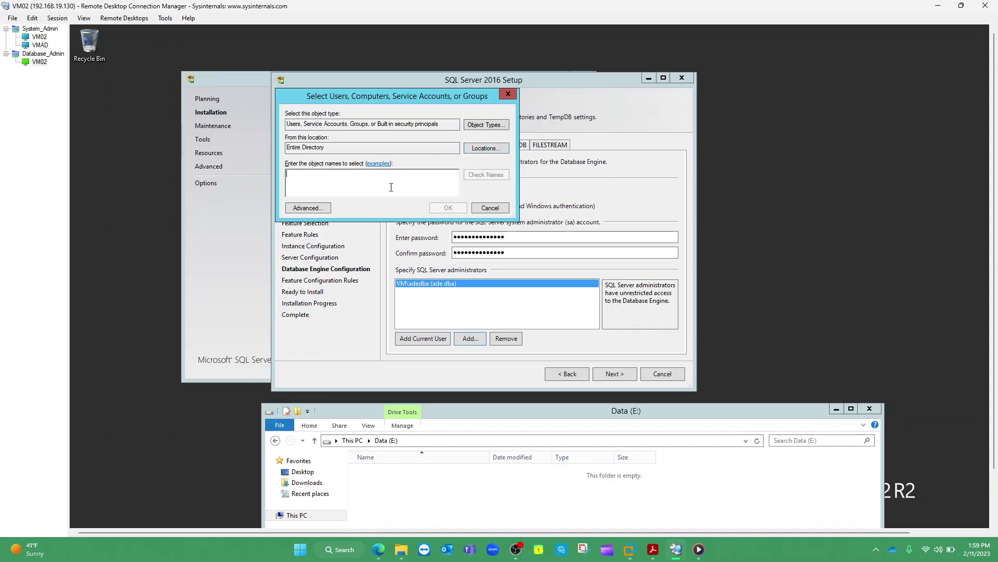
left_click(508, 94)
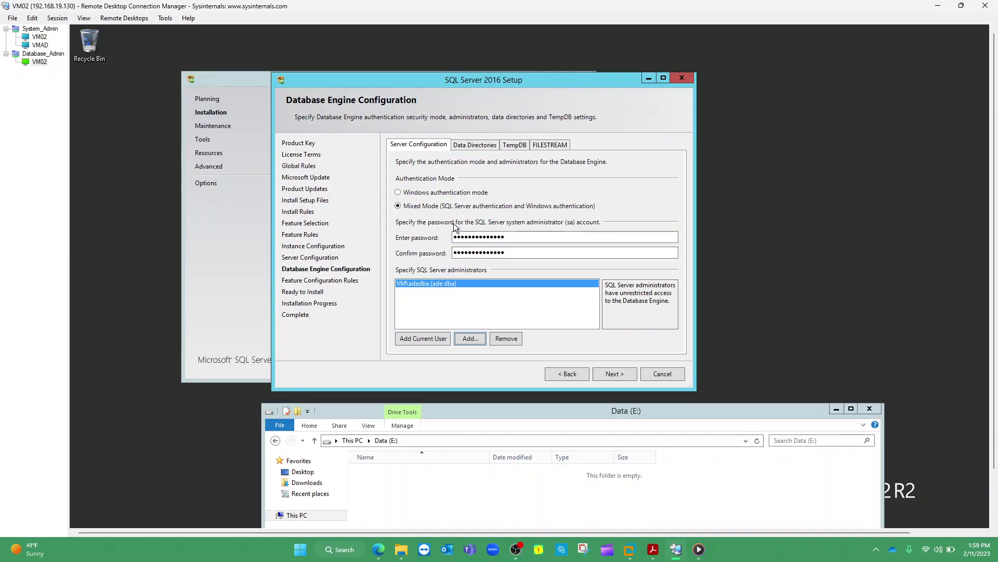
Step: Circle the sa password section, the added administrator and "SQL Server authentication", and handwrite a SQL Server login note beside them
mouse_move(446, 208)
left_mouse_down()
mouse_move(501, 215)
mouse_move(382, 243)
mouse_move(465, 271)
mouse_move(604, 258)
mouse_move(570, 212)
mouse_move(494, 210)
left_mouse_up()
mouse_move(465, 281)
left_mouse_down()
mouse_move(381, 283)
mouse_move(431, 305)
mouse_move(468, 287)
left_mouse_up()
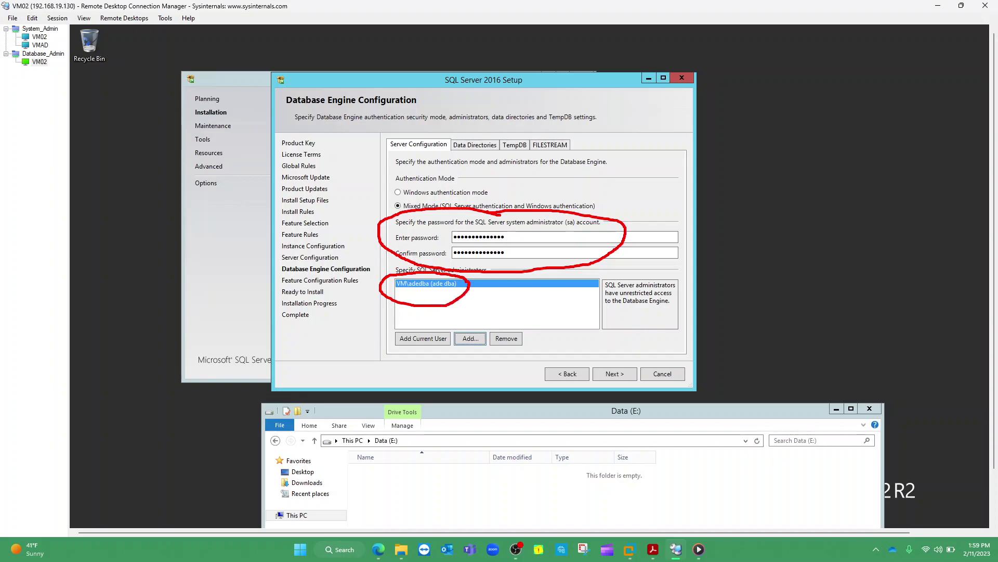
mouse_move(618, 203)
left_mouse_down()
mouse_move(607, 214)
mouse_move(665, 204)
left_mouse_up()
left_click_drag(694, 183, 765, 175)
left_click_drag(804, 141, 812, 167)
left_click_drag(822, 156, 830, 192)
left_click_drag(845, 157, 852, 161)
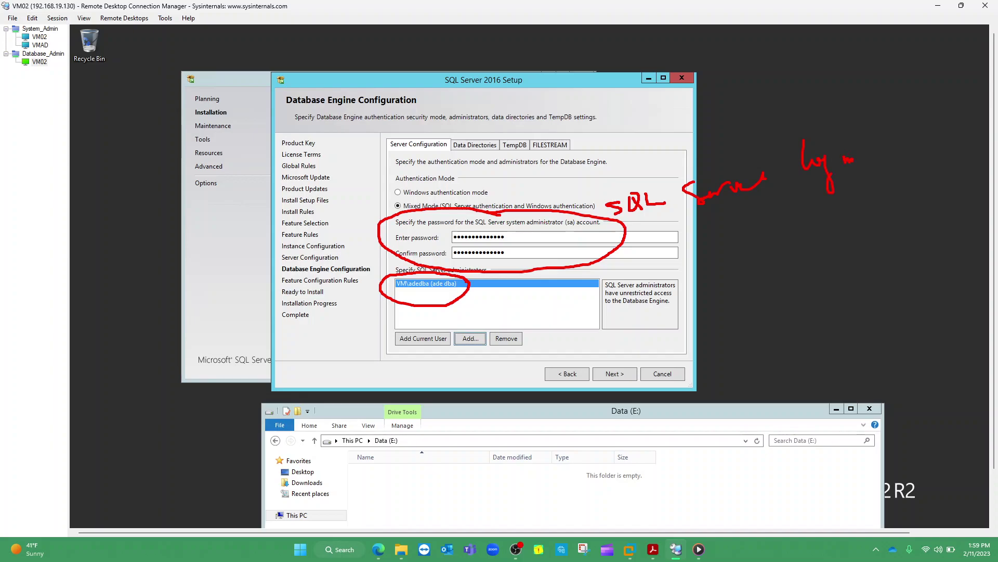
mouse_move(468, 194)
left_mouse_down()
mouse_move(440, 202)
mouse_move(470, 218)
mouse_move(515, 211)
mouse_move(487, 193)
mouse_move(467, 195)
left_mouse_up()
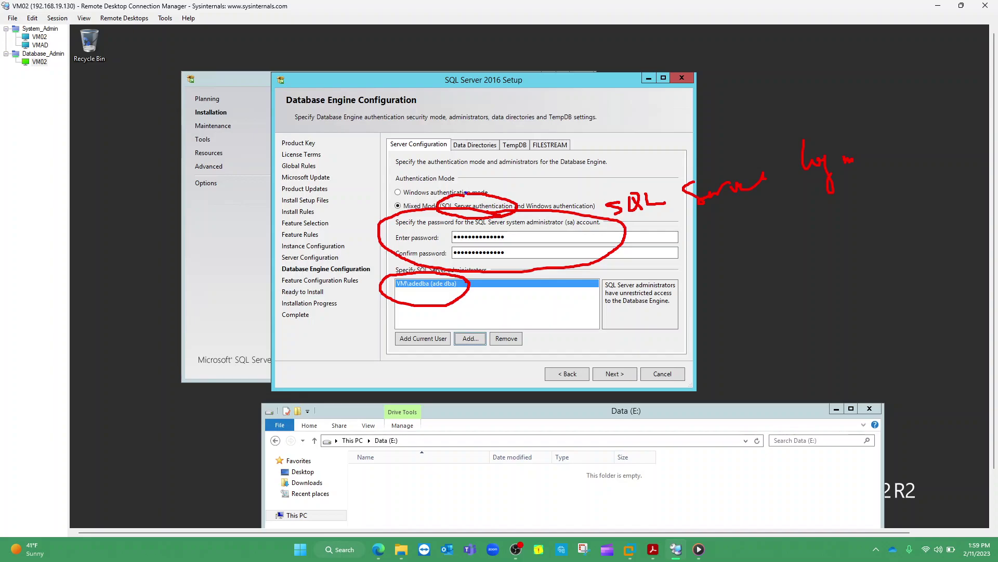
Step: Circle the added administrator and "Windows authentication" in blue, handwrite a Windows note beside the account, and clear all the marks
mouse_move(448, 272)
left_mouse_down()
mouse_move(385, 276)
mouse_move(450, 306)
mouse_move(453, 271)
mouse_move(507, 302)
mouse_move(535, 307)
mouse_move(540, 292)
left_mouse_up()
left_click_drag(545, 297, 567, 301)
left_click_drag(559, 289, 569, 307)
left_click_drag(584, 305, 586, 303)
left_click_drag(551, 192, 547, 185)
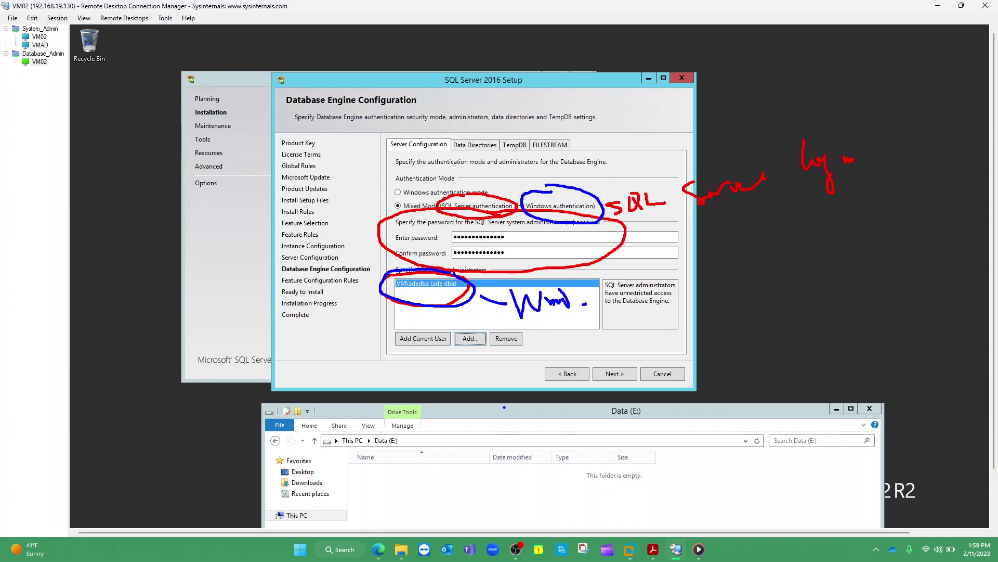
key("Escape")
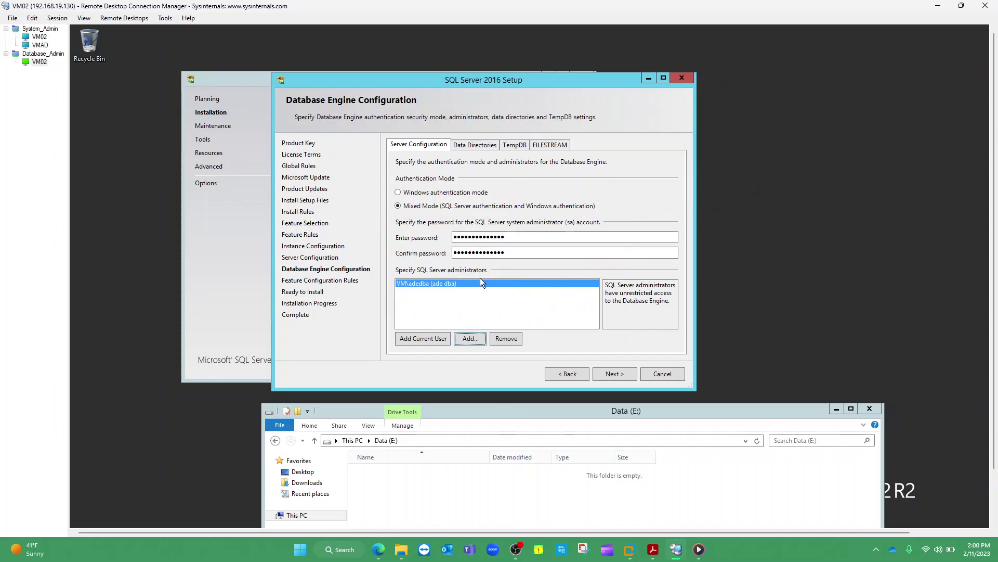
Step: Show the data directories settings, highlight the data root directory path, and briefly circle the User database directory label
left_click(464, 145)
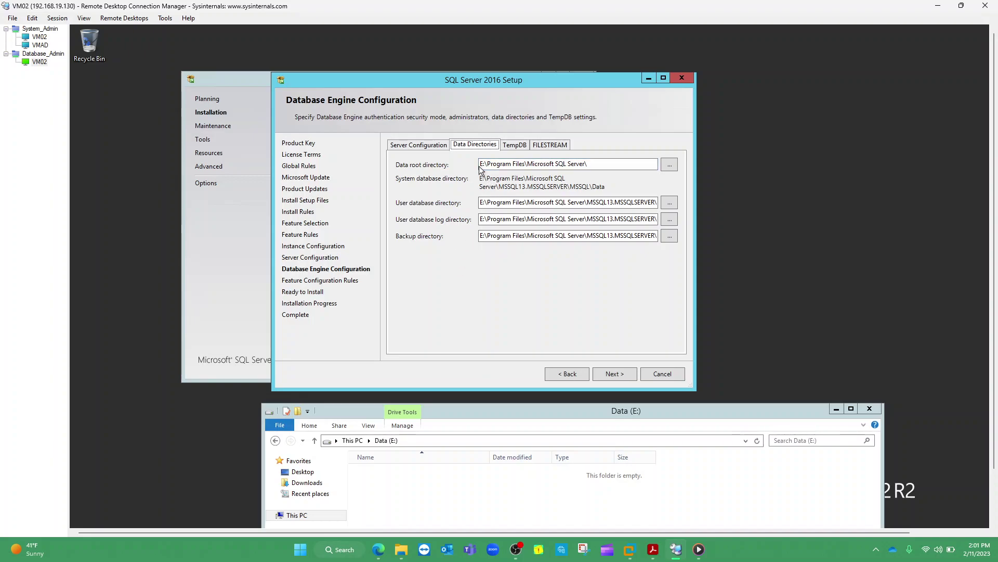
left_click_drag(482, 164, 591, 165)
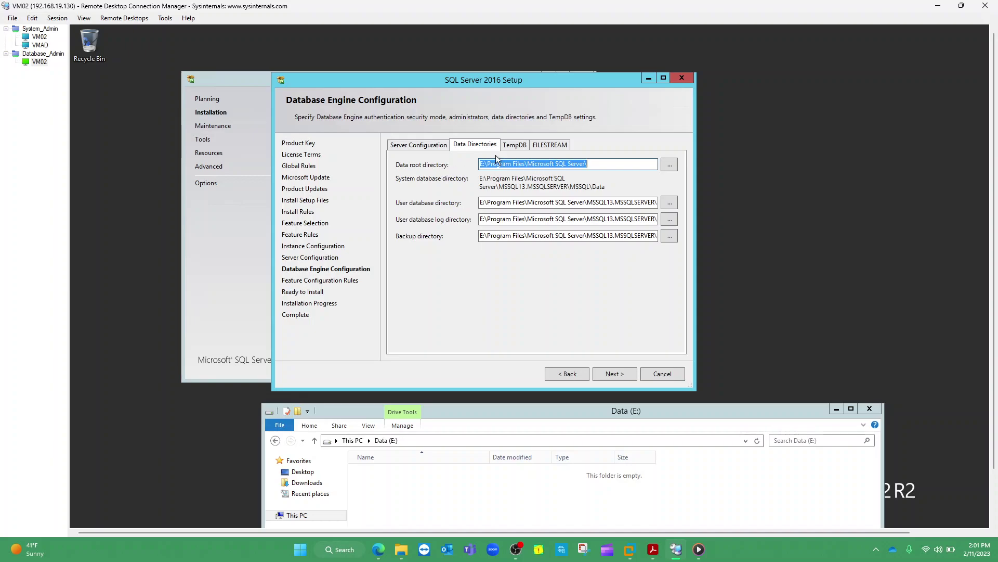
left_click(481, 165)
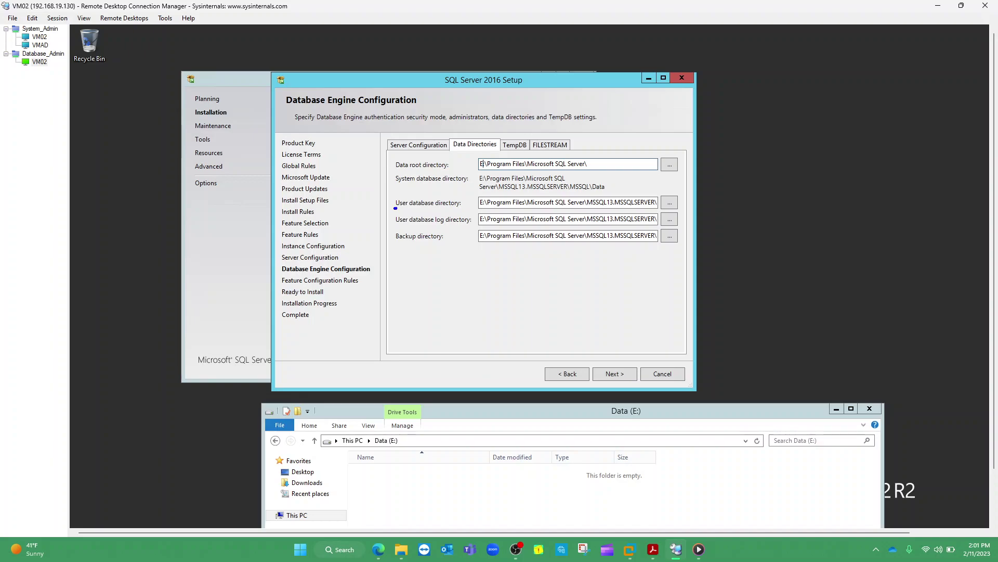
mouse_move(396, 208)
left_mouse_down()
mouse_move(459, 208)
mouse_move(460, 196)
mouse_move(391, 193)
mouse_move(397, 212)
left_mouse_up()
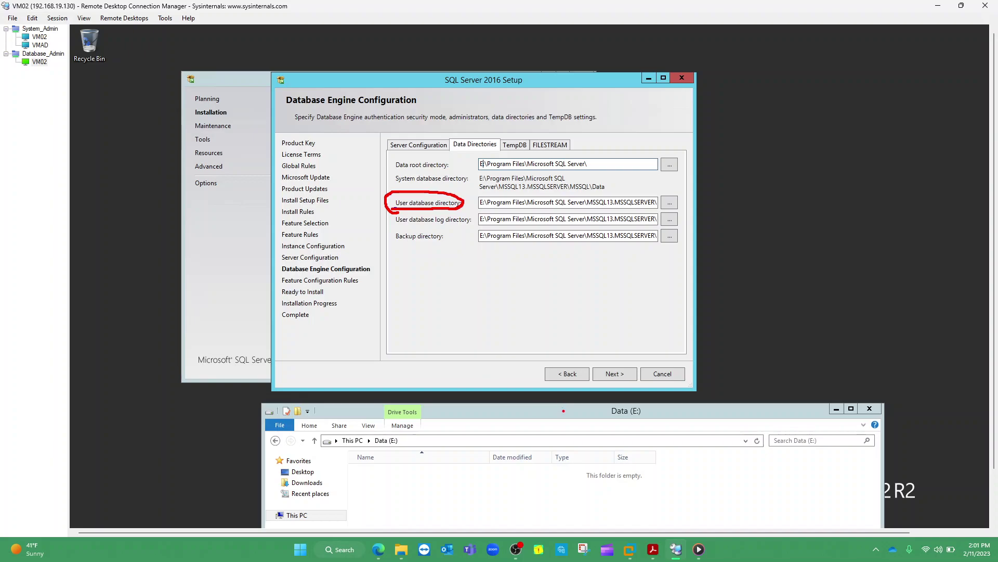
key("Escape")
Step: Move the file explorer window up over the lower part of the setup and show the drives under This PC
left_click_drag(563, 413, 540, 301)
left_click(279, 404)
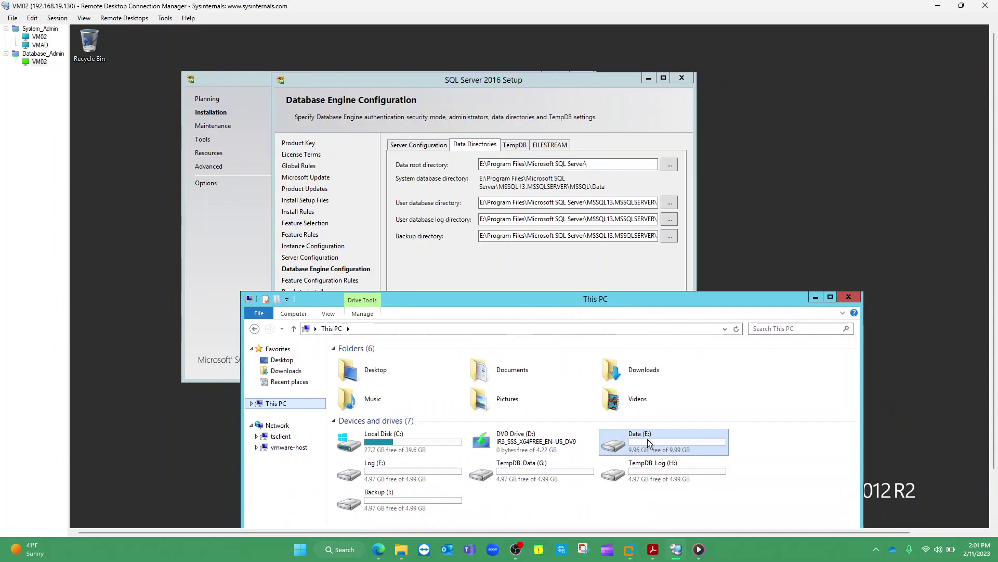
left_click(636, 436)
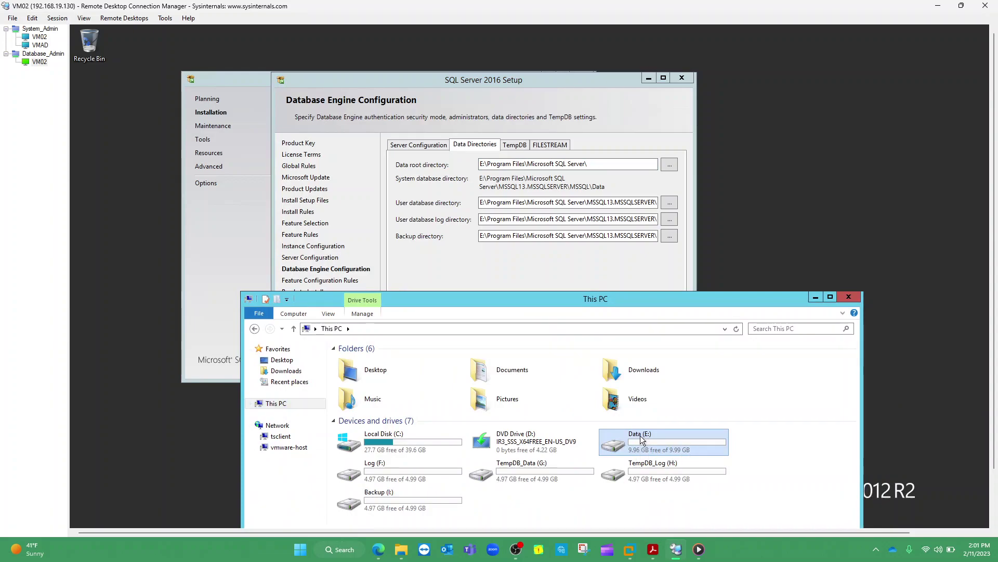
Step: Circle the Data (E:) and Log (F:) drives and the matching User database directory and User database log directory labels
mouse_move(659, 429)
left_mouse_down()
mouse_move(619, 454)
mouse_move(660, 422)
left_mouse_up()
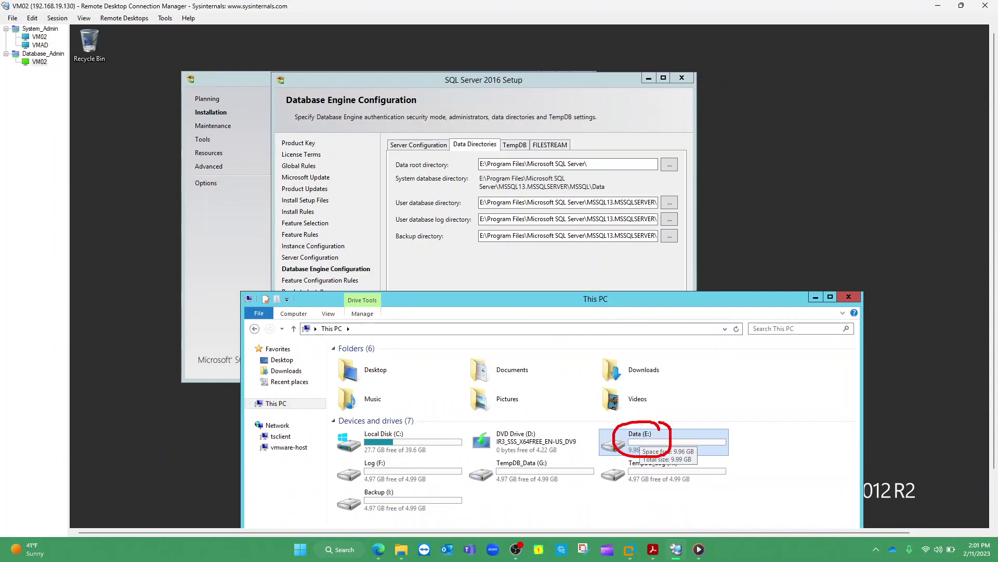
mouse_move(394, 452)
left_mouse_down()
mouse_move(356, 466)
mouse_move(395, 466)
left_mouse_up()
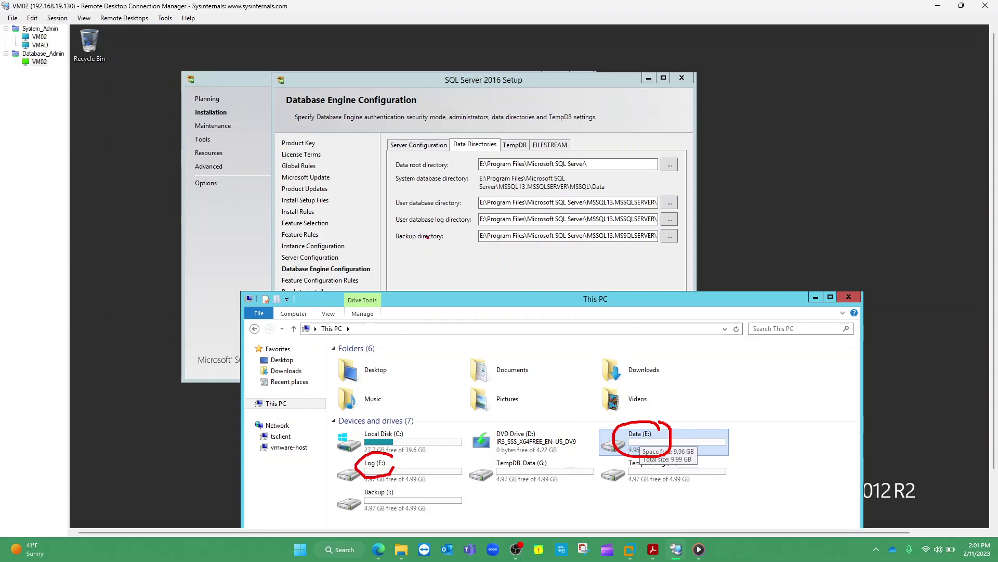
mouse_move(438, 213)
left_mouse_down()
mouse_move(395, 215)
mouse_move(451, 227)
mouse_move(470, 217)
mouse_move(437, 210)
left_mouse_up()
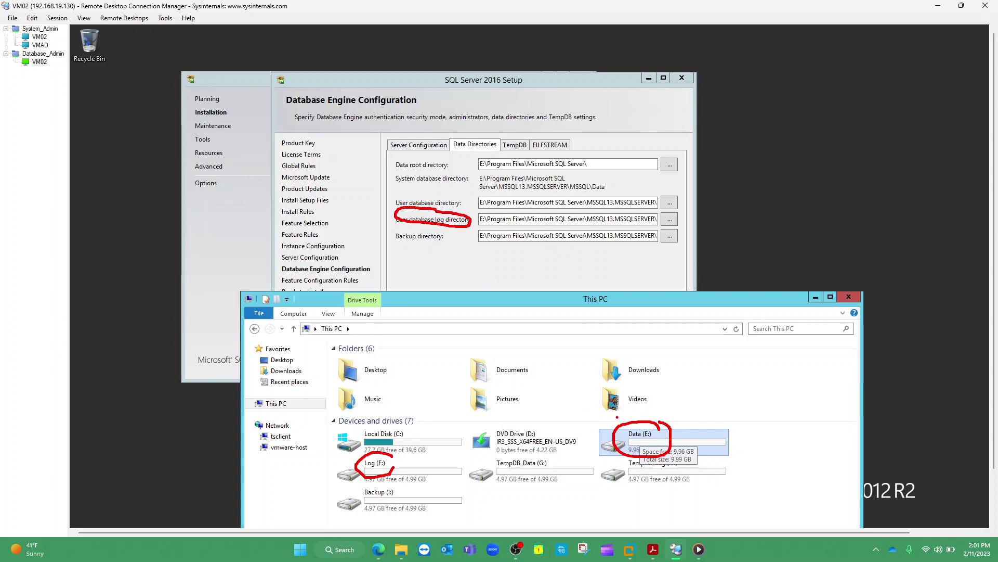
key("b")
mouse_move(659, 422)
left_mouse_down()
mouse_move(613, 450)
mouse_move(675, 418)
mouse_move(641, 415)
left_mouse_up()
mouse_move(449, 194)
left_mouse_down()
mouse_move(411, 192)
mouse_move(417, 208)
mouse_move(465, 195)
mouse_move(451, 189)
left_mouse_up()
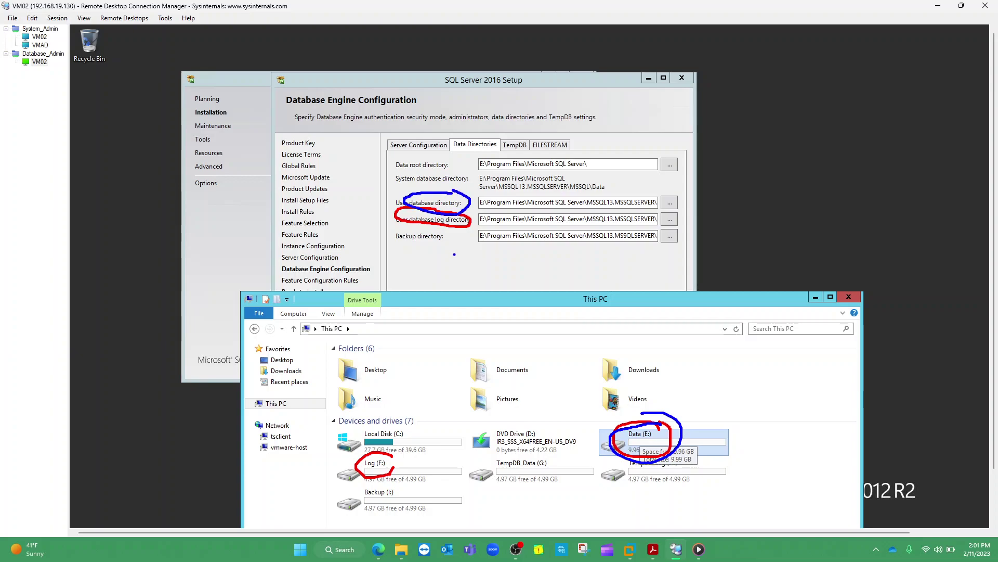
Step: Circle the Backup directory label and Backup (I:) drive, underline the TempDB_Data (G:) and TempDB_Log (H:) drives, and clear all marks
mouse_move(436, 232)
left_mouse_down()
mouse_move(385, 239)
mouse_move(459, 240)
mouse_move(448, 229)
left_mouse_up()
mouse_move(410, 492)
left_mouse_down()
mouse_move(389, 483)
mouse_move(372, 510)
mouse_move(414, 489)
left_mouse_up()
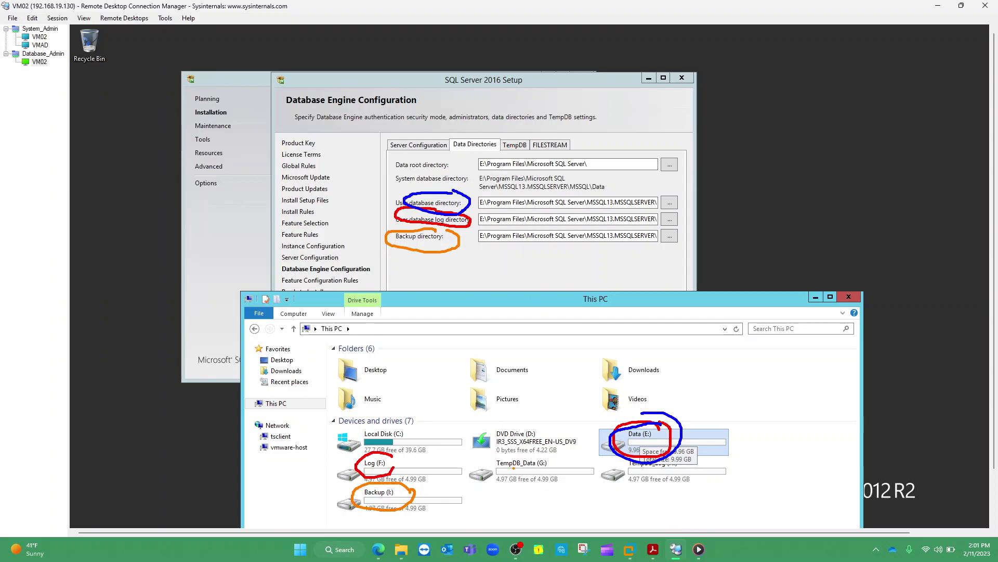
left_click_drag(503, 469, 534, 467)
left_click_drag(628, 475, 707, 474)
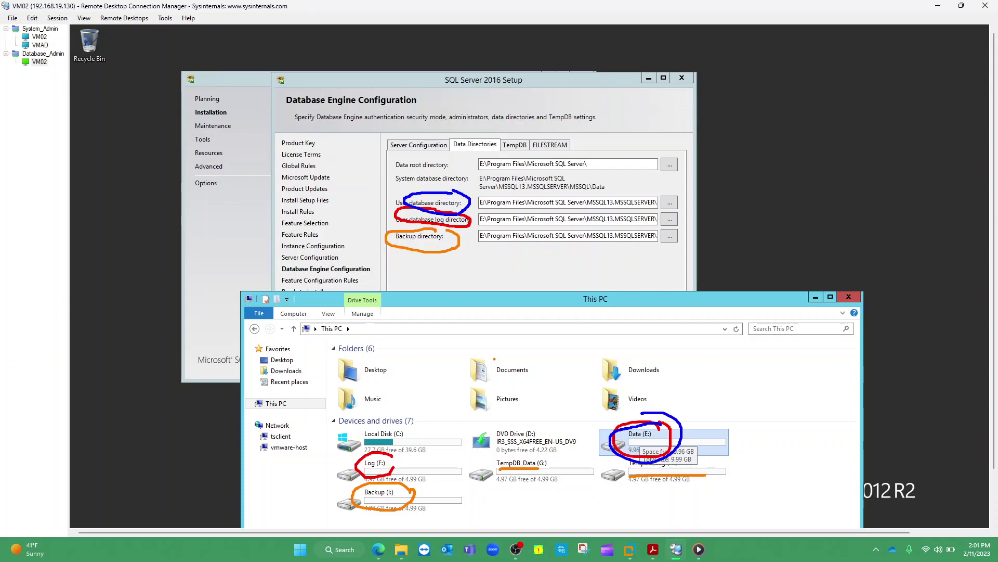
key("Escape")
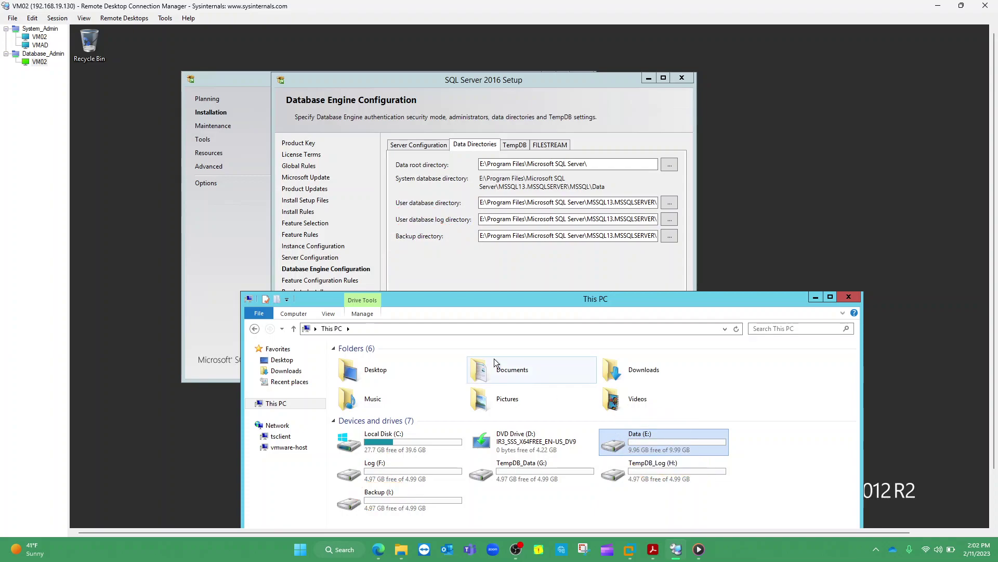
Step: Shorten the user database directory path to E:\MSSQL\Data
left_click(484, 204)
left_click_drag(527, 203, 618, 203)
key("Delete")
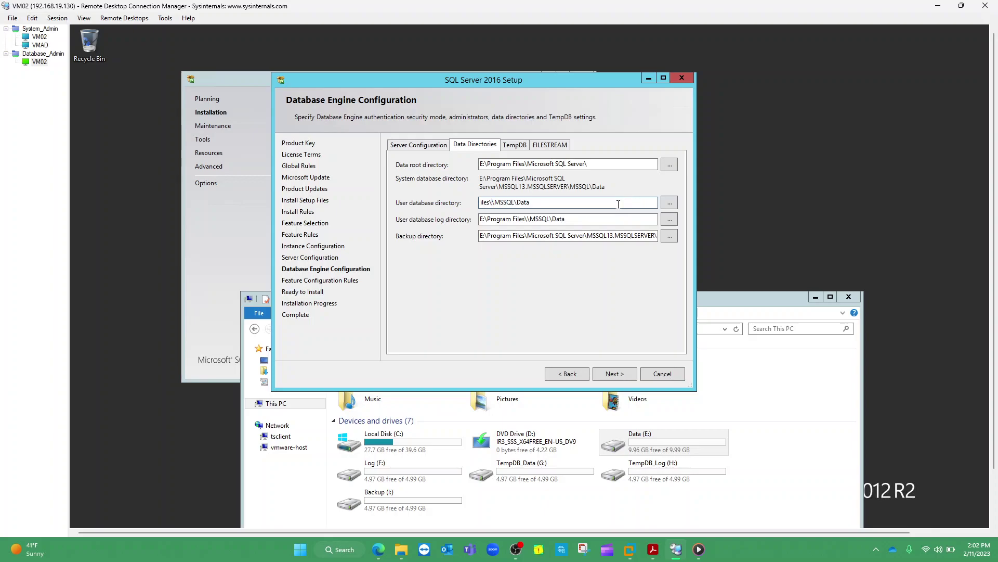
key("BackSpace")
key("Home")
left_click(523, 203)
key("BackSpace")
key("BackSpace")
key("BackSpace")
key("BackSpace")
key("BackSpace")
key("BackSpace")
key("BackSpace")
key("BackSpace")
key("BackSpace")
key("BackSpace")
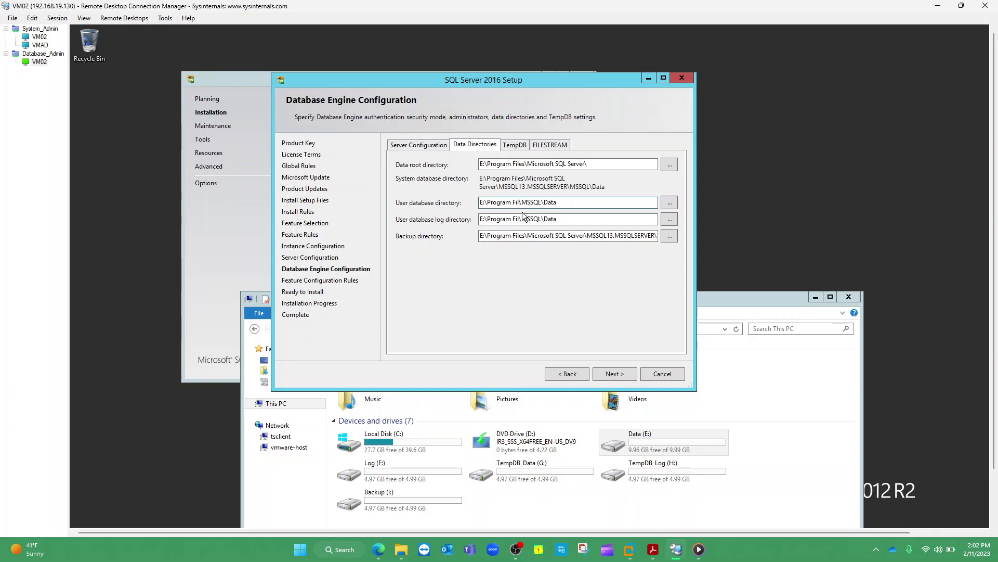
key("BackSpace")
key("BackSpace")
key("BackSpace")
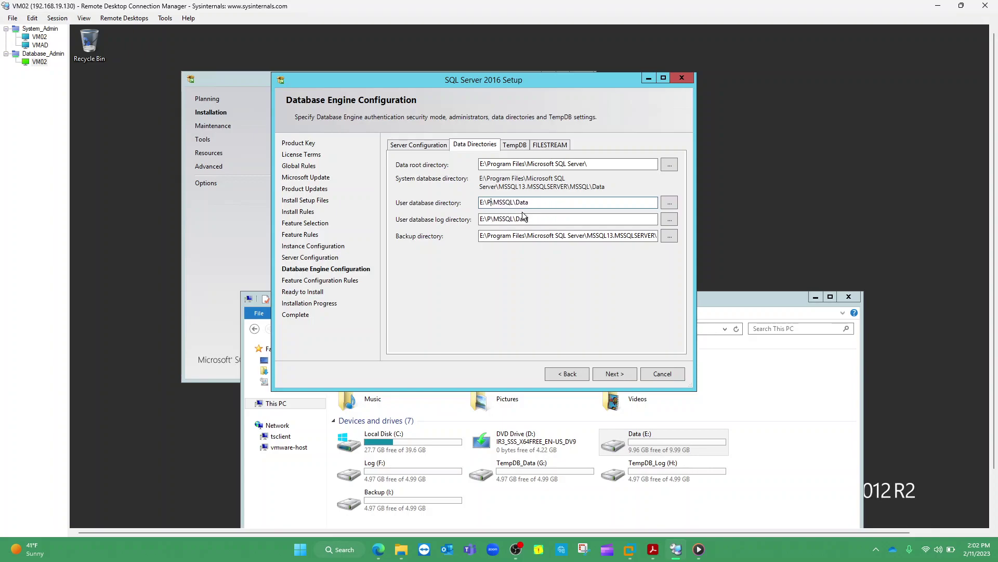
key("BackSpace")
key("End")
Step: Look inside the Data (E:) drive, circle its location and contents area, and clear the marks
left_click(727, 303)
double_click(649, 441)
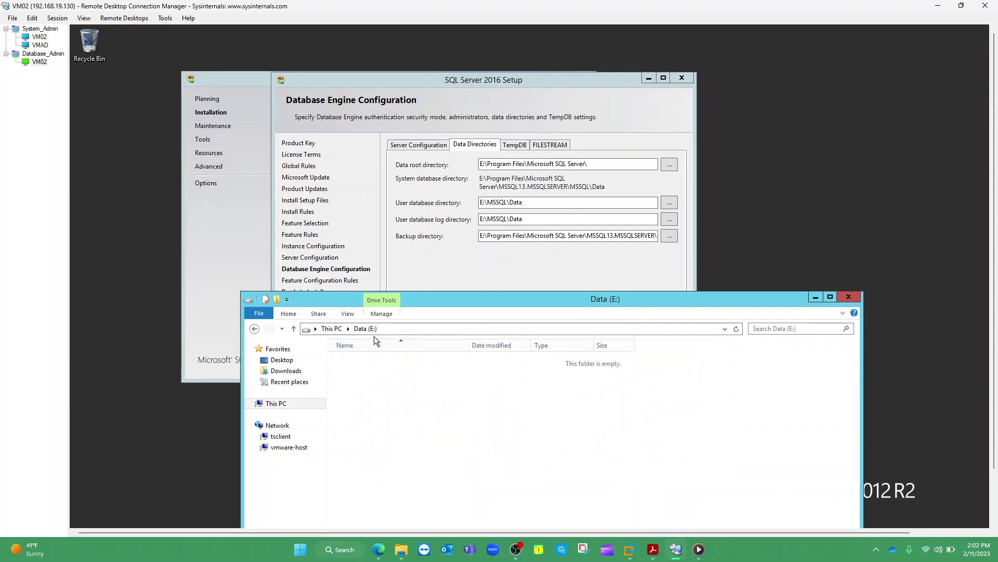
mouse_move(385, 310)
left_mouse_down()
mouse_move(334, 324)
mouse_move(402, 318)
left_mouse_up()
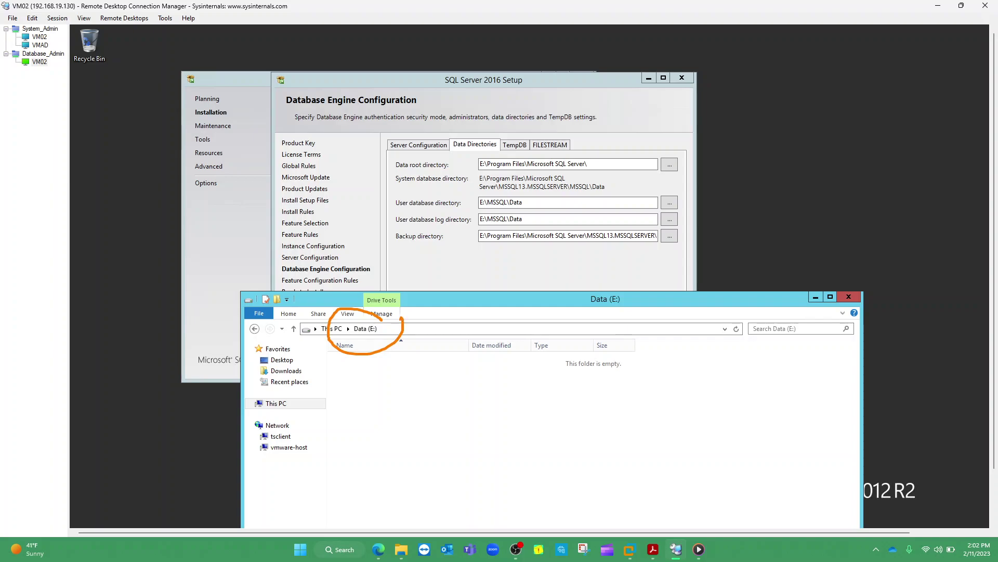
mouse_move(356, 384)
left_mouse_down()
mouse_move(516, 421)
mouse_move(368, 391)
left_mouse_up()
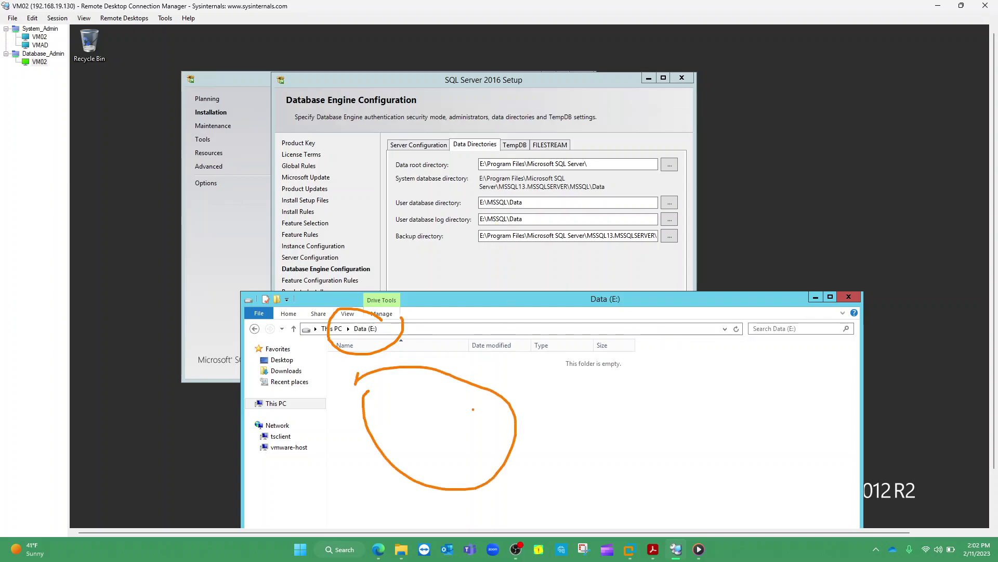
key("Escape")
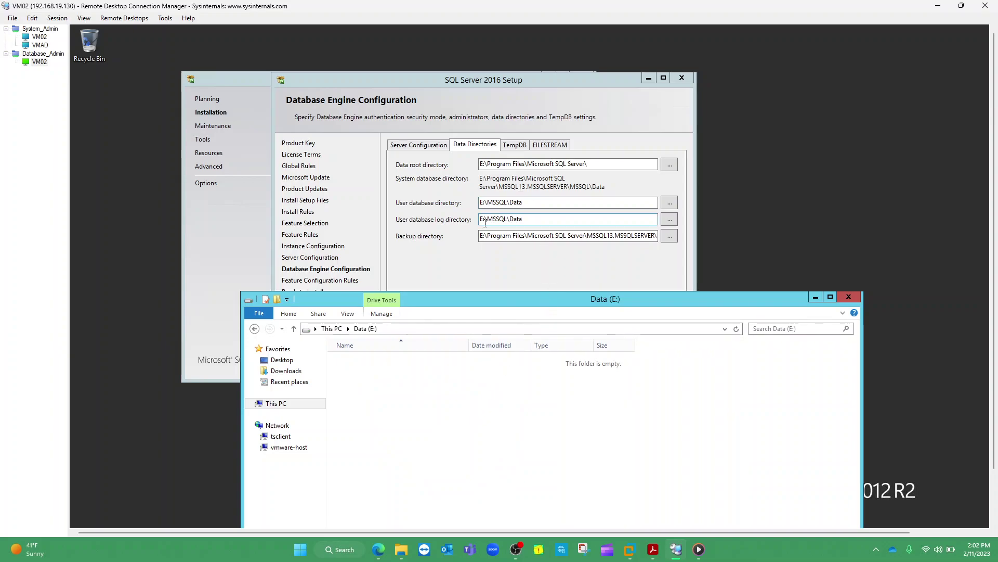
Step: Return to the This PC drives, mark Log (F:), and change the user database log directory's drive letter to F
left_click(276, 403)
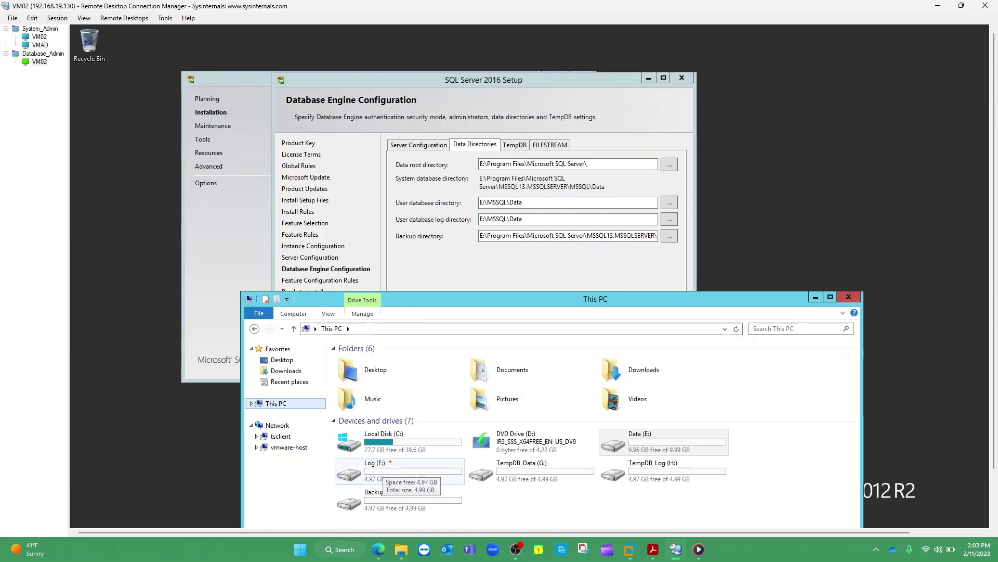
mouse_move(393, 456)
left_mouse_down()
mouse_move(370, 477)
mouse_move(411, 455)
left_mouse_up()
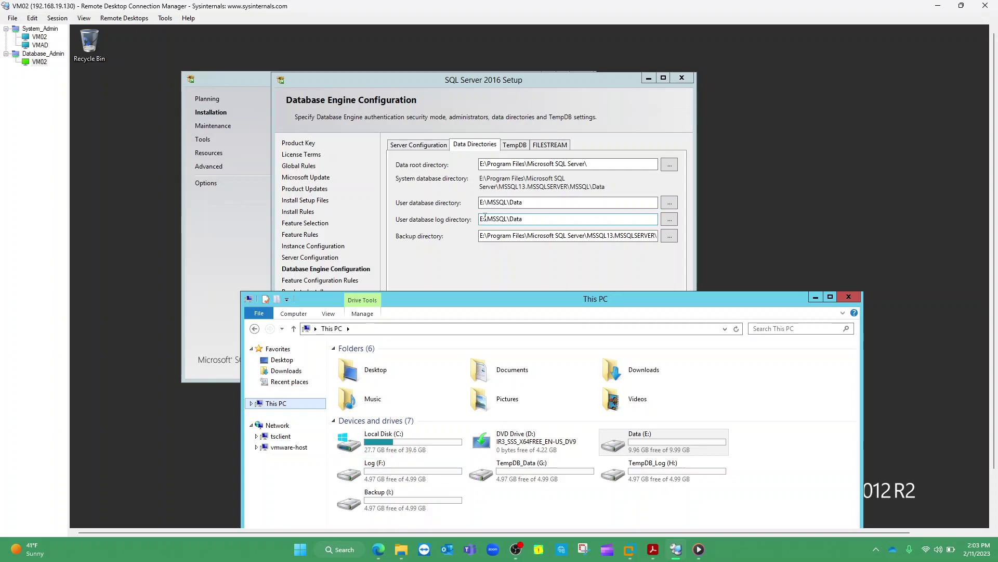
left_click(483, 222)
key("BackSpace")
type("F")
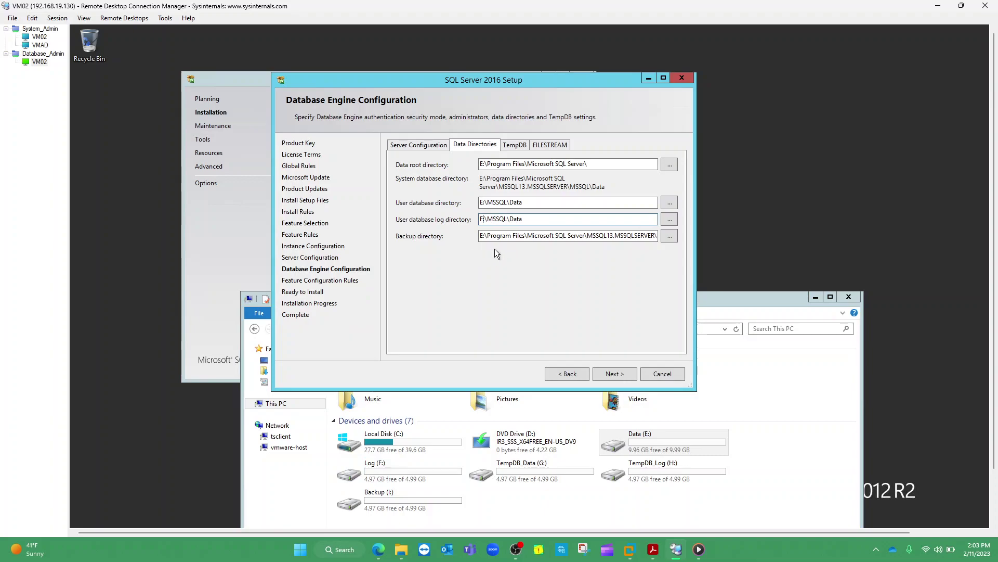
Step: Change the last folder of the user database log directory to Log, so the path reads F:\MSSQL\Log
left_click(524, 221)
key("BackSpace")
key("BackSpace")
key("BackSpace")
key("BackSpace")
type("Log")
left_click(512, 235)
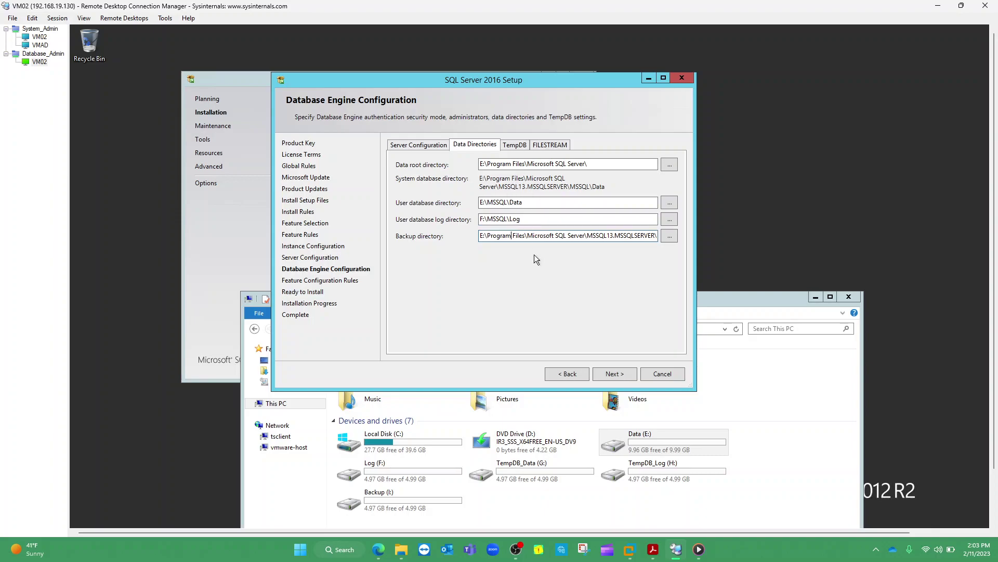
left_click(482, 221)
key("Delete")
type("F")
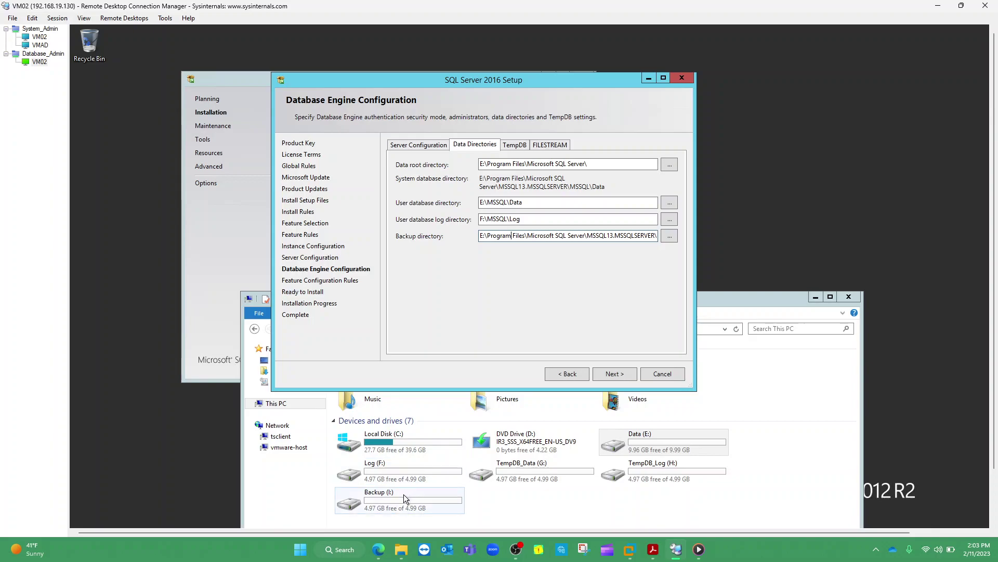
Step: Mark the Backup (I:) drive, clear the mark, and set the backup directory to I:\MSSQL\Backup
key("ctrl+2")
mouse_move(399, 489)
left_mouse_down()
mouse_move(371, 478)
mouse_move(406, 495)
left_mouse_up()
key("Escape")
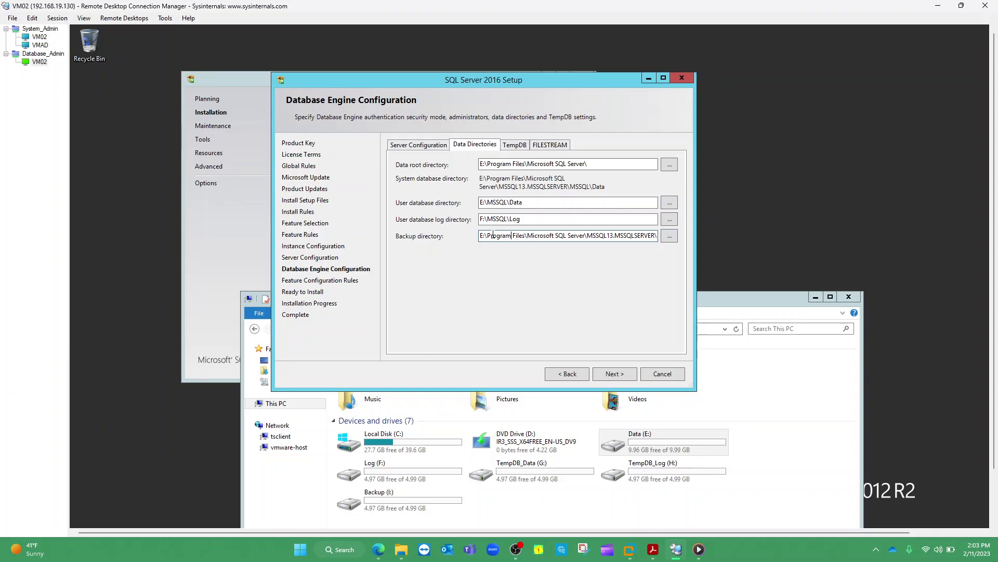
left_click_drag(487, 235, 653, 236)
key("Delete")
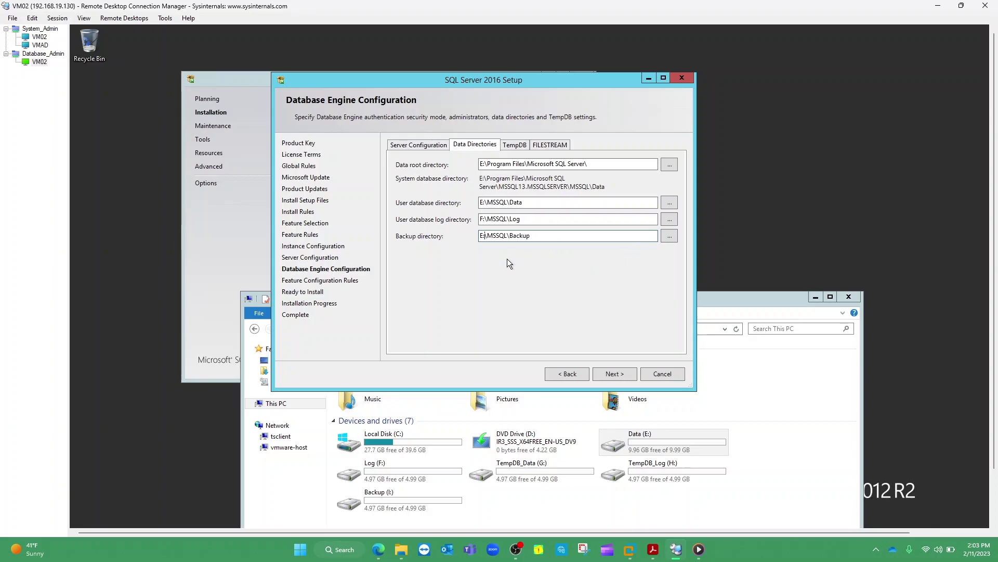
left_click(482, 235)
key("BackSpace")
type("I")
left_click(533, 236)
Step: Show the TempDB settings and highlight the number of data files
left_click(512, 146)
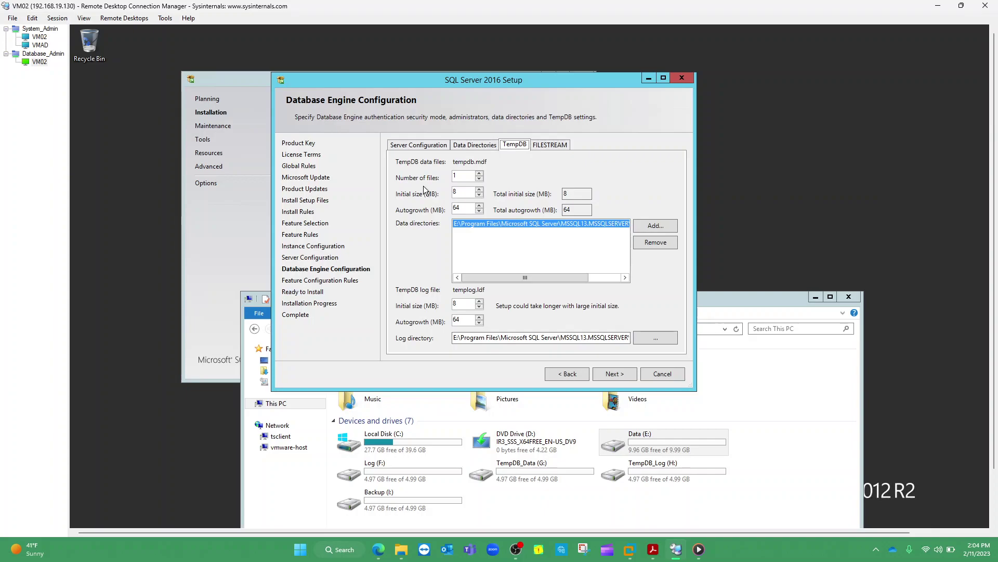
double_click(455, 177)
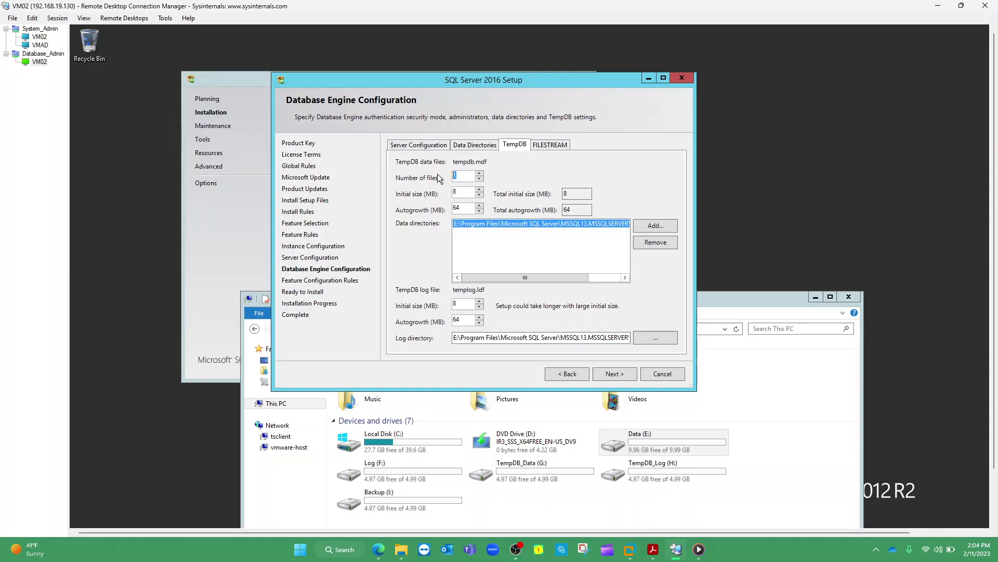
left_click(459, 178)
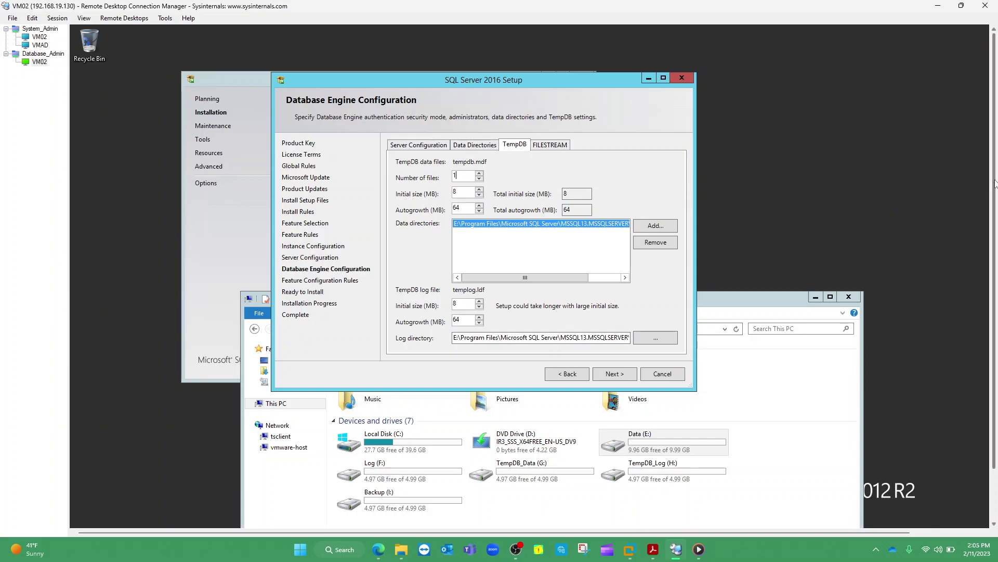
Step: Open Task Manager on the remote VM02 server
left_click_drag(995, 184, 994, 239)
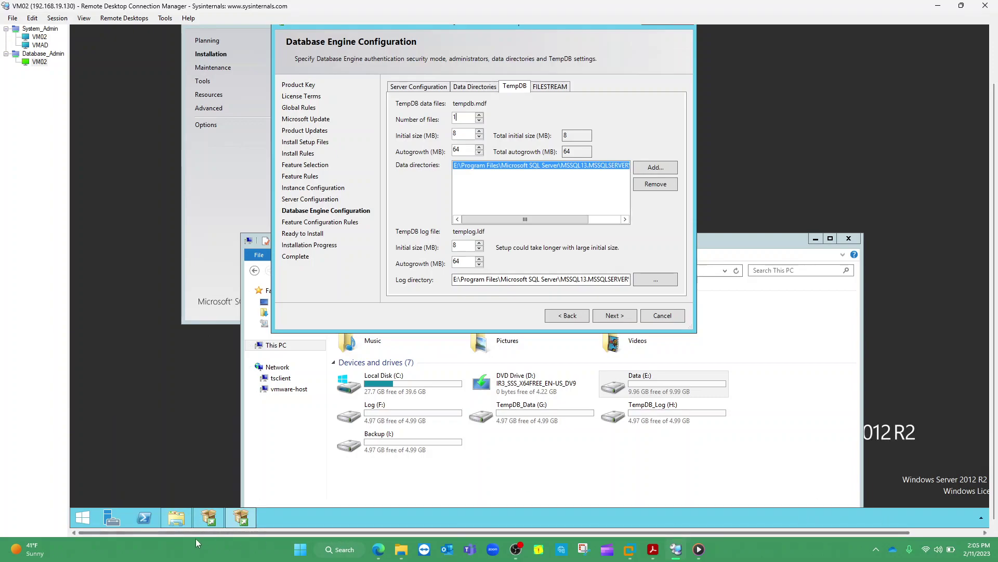
right_click(345, 516)
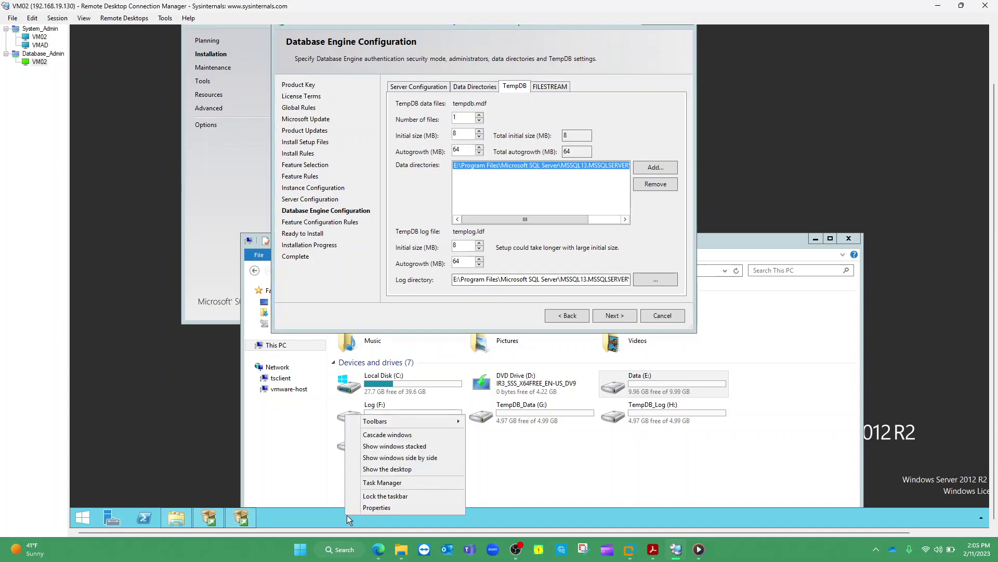
left_click(389, 483)
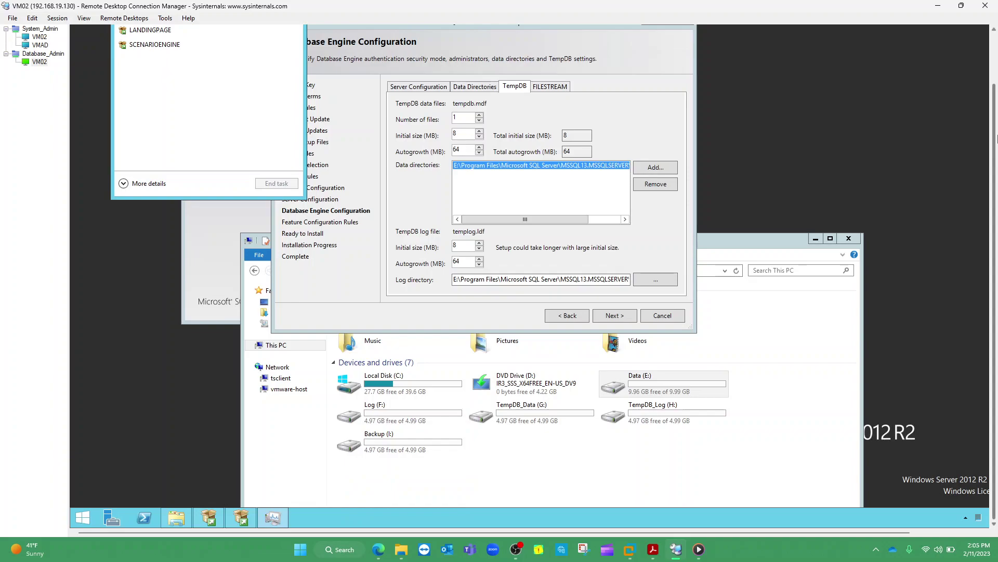
Step: Show detailed CPU performance in Task Manager, mark the virtual processor count, clear the marks, and minimize Task Manager
left_click_drag(995, 136, 996, 96)
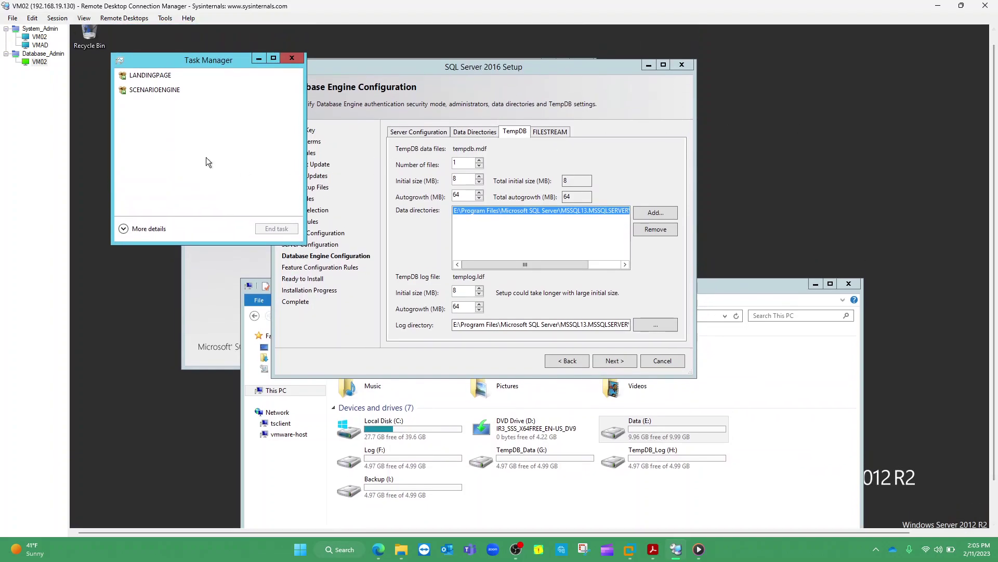
left_click(130, 229)
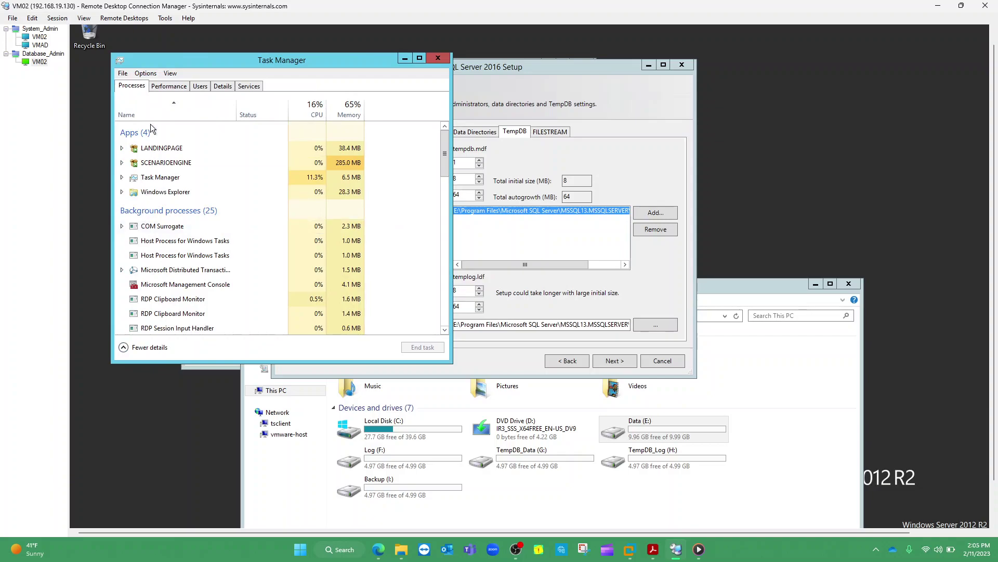
left_click(160, 89)
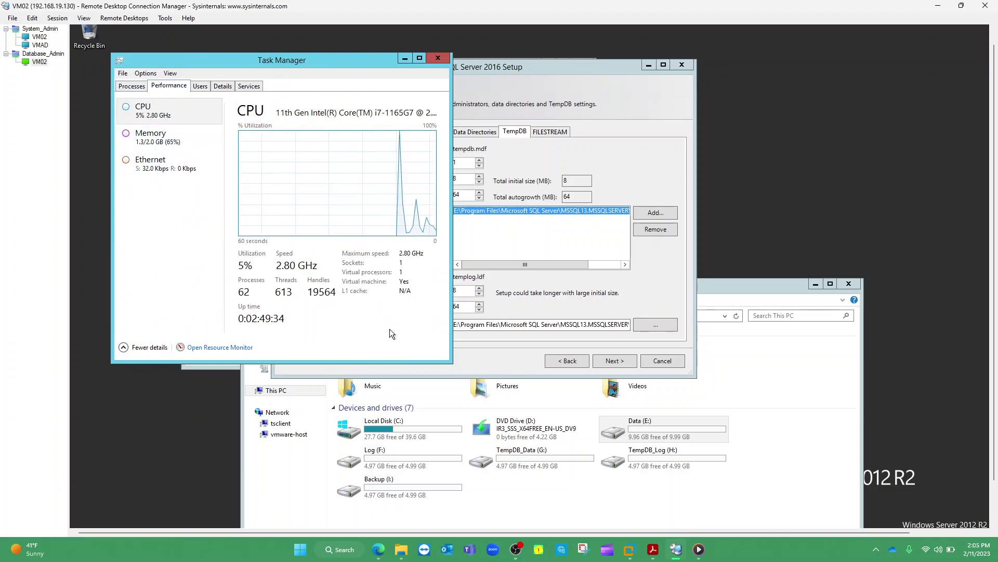
mouse_move(407, 266)
left_mouse_down()
mouse_move(338, 266)
mouse_move(351, 278)
mouse_move(408, 282)
mouse_move(409, 268)
left_mouse_up()
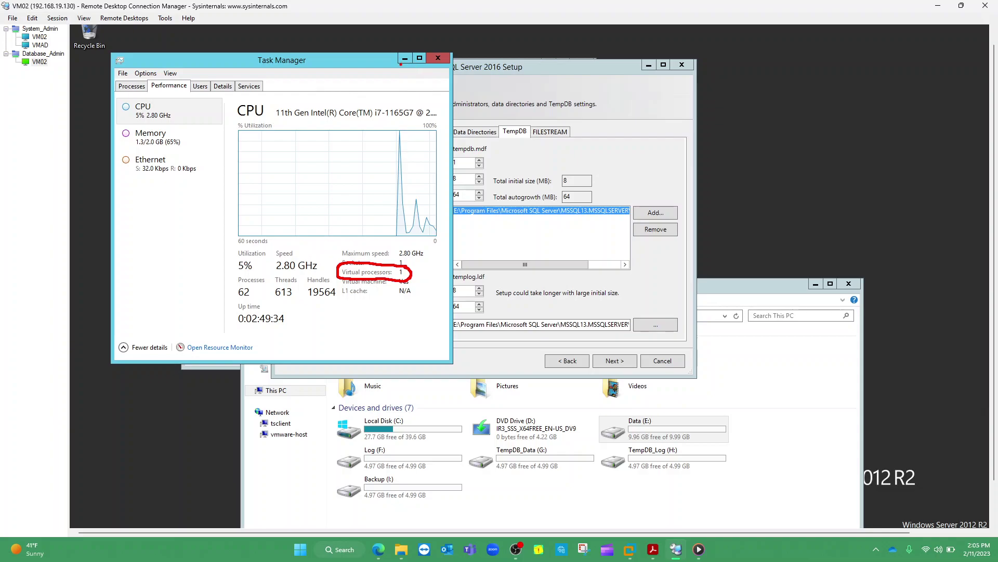
left_click_drag(415, 266, 418, 284)
key("b")
mouse_move(405, 306)
left_mouse_down()
mouse_move(406, 324)
mouse_move(416, 325)
left_mouse_up()
key("Escape")
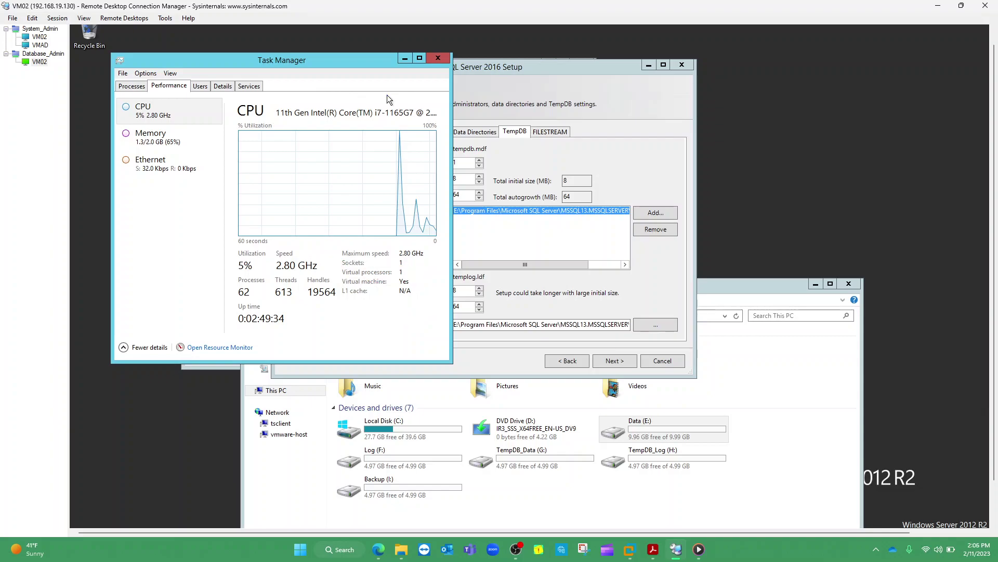
left_click(403, 59)
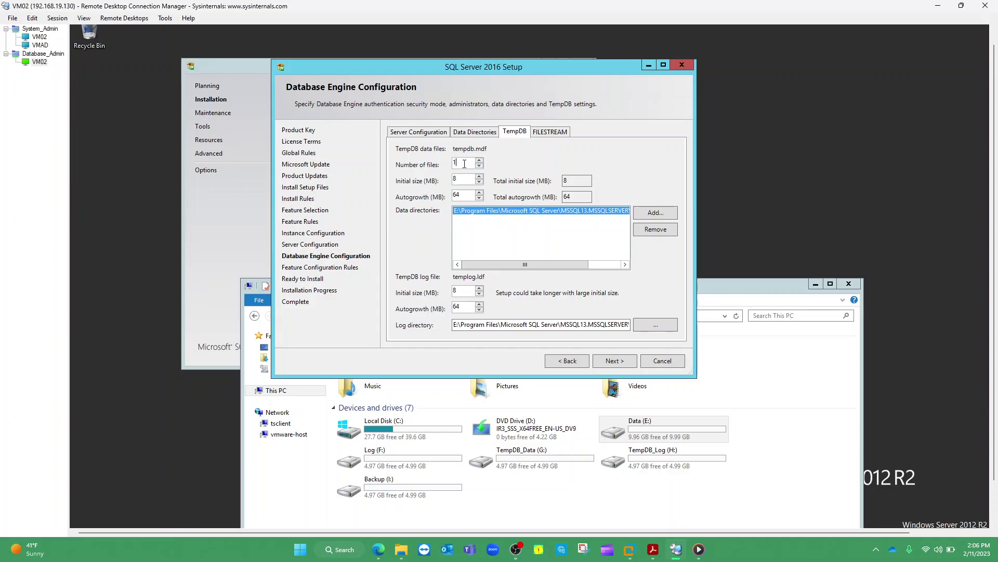
Step: Remove the default TempDB data directory and, while adding a new one, create an MSSQL folder on the TempDB_Data (G:) drive
left_click(464, 180)
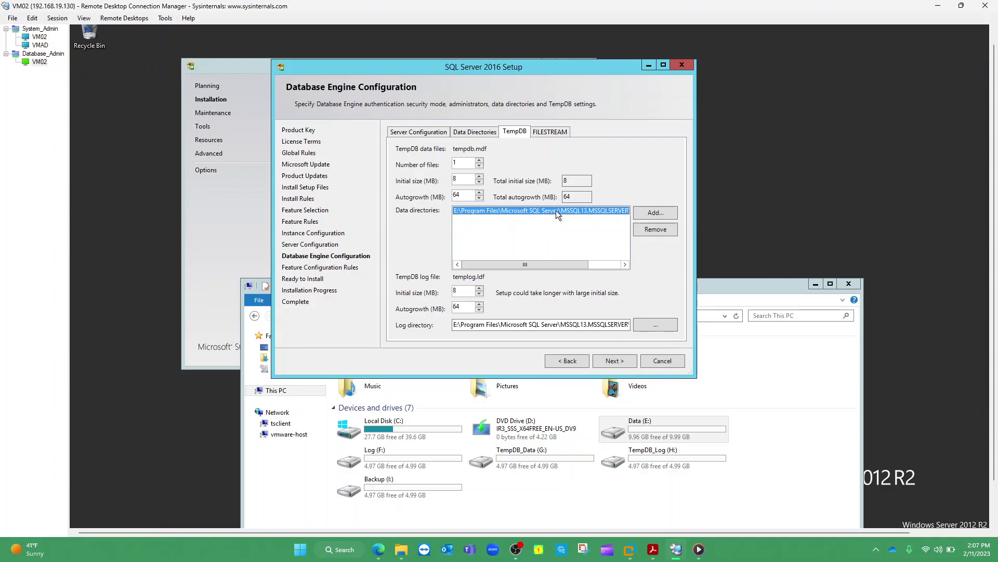
left_click(645, 232)
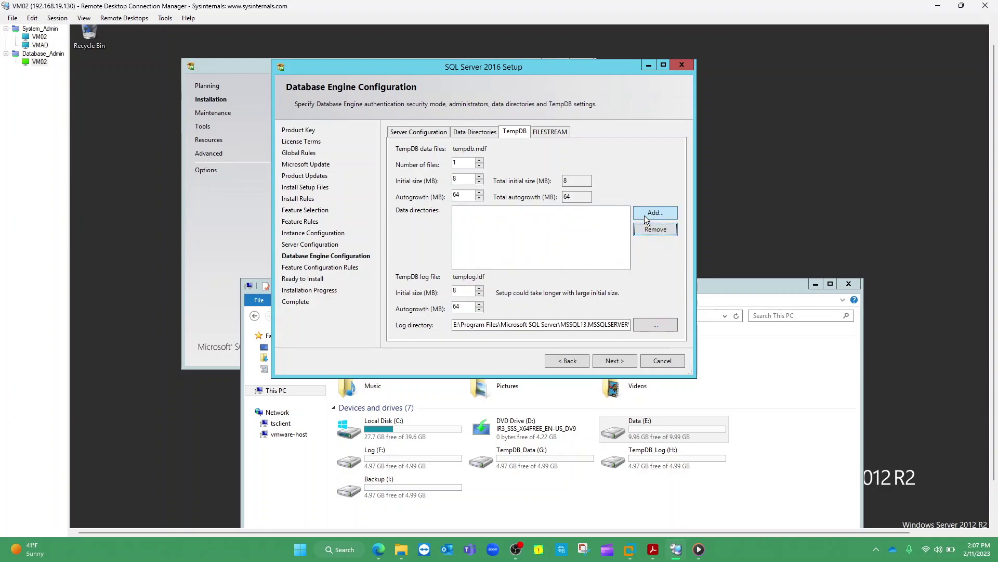
left_click(645, 217)
scroll(594, 293, "down", 3)
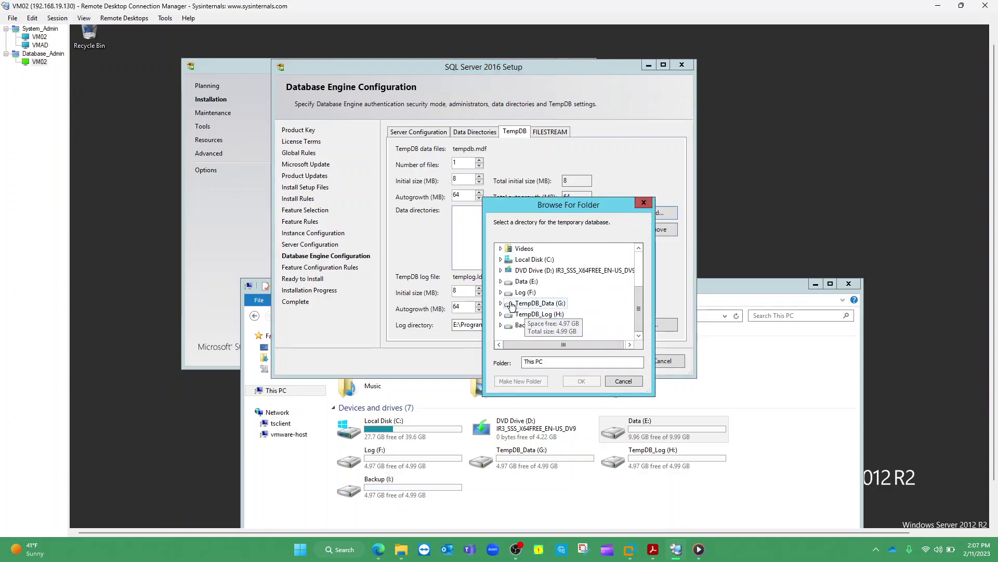
left_click(541, 307)
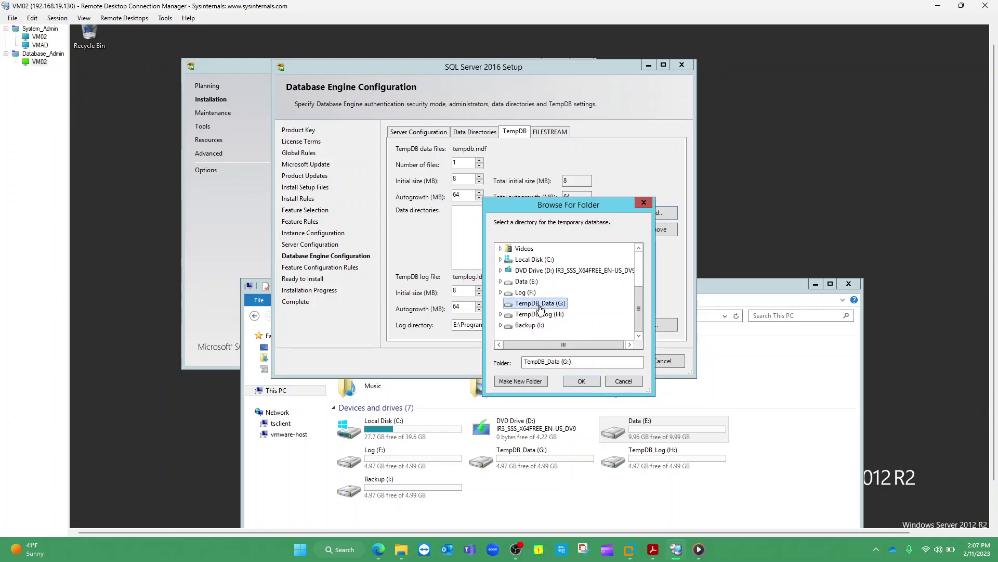
left_click(516, 382)
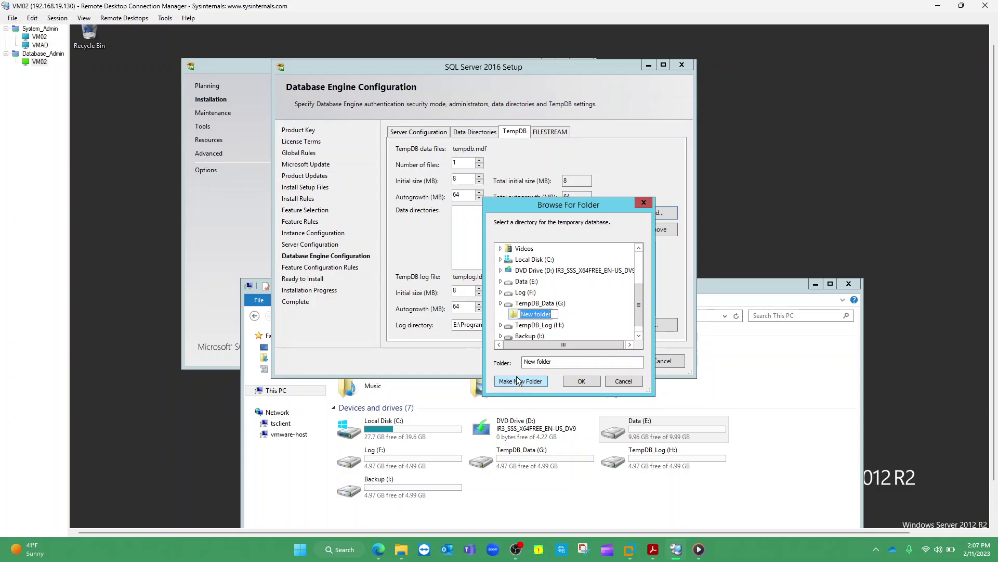
type("MSSQL")
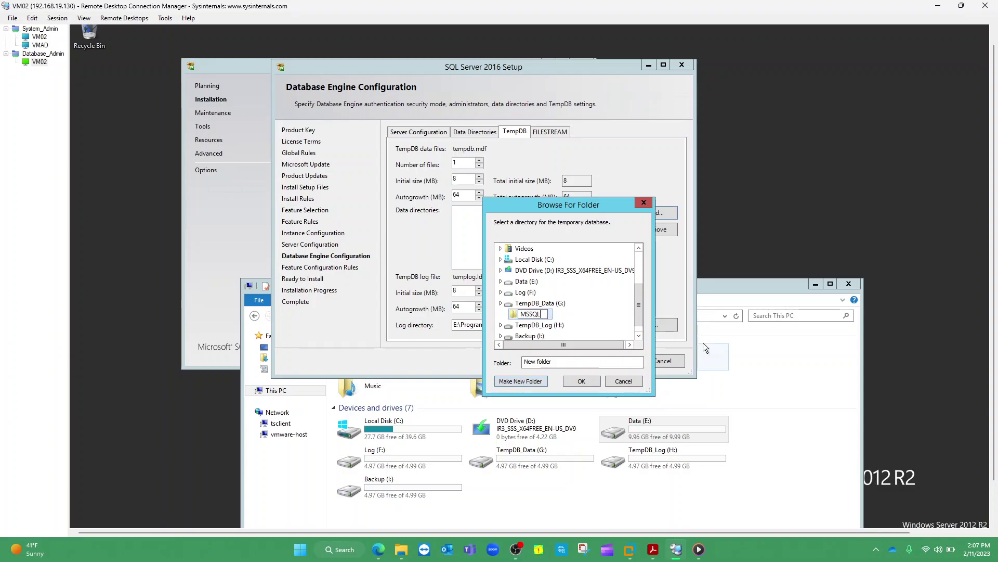
left_click(559, 317)
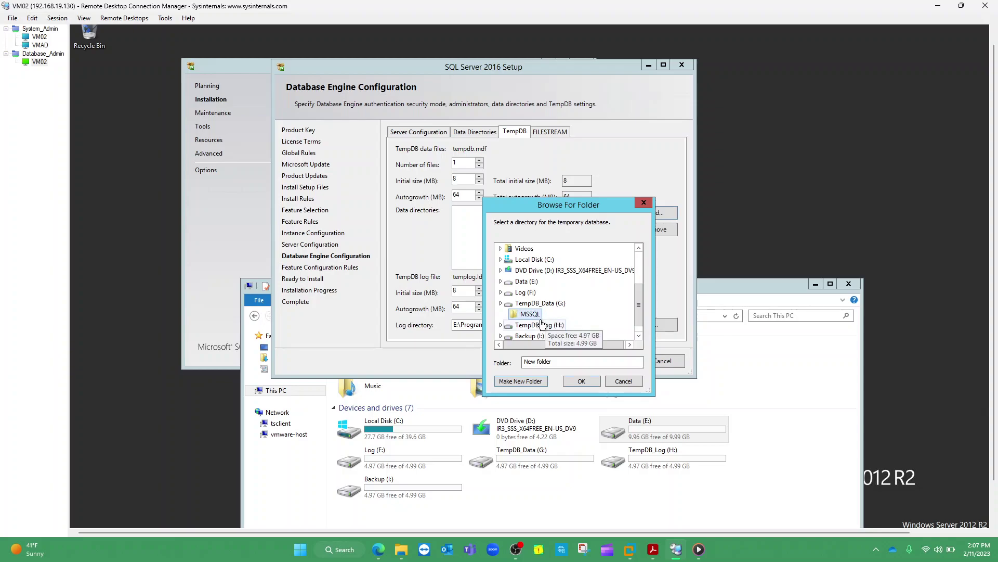
Step: Create a TempDB_Data subfolder inside the new MSSQL folder and add it as the TempDB data directory
left_click(527, 382)
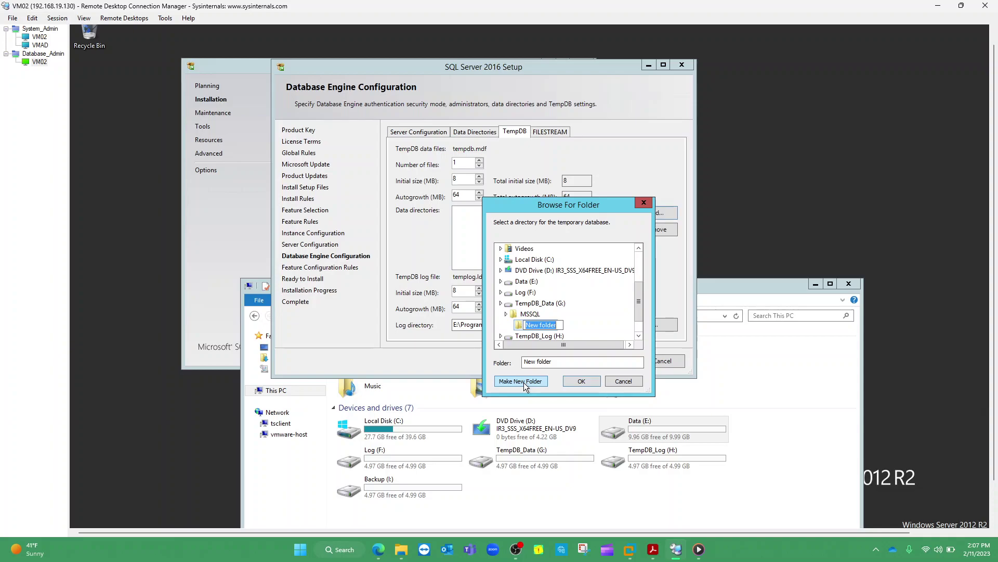
type("TE")
key("BackSpace")
type("empDB_Data")
key("Return")
left_click(578, 381)
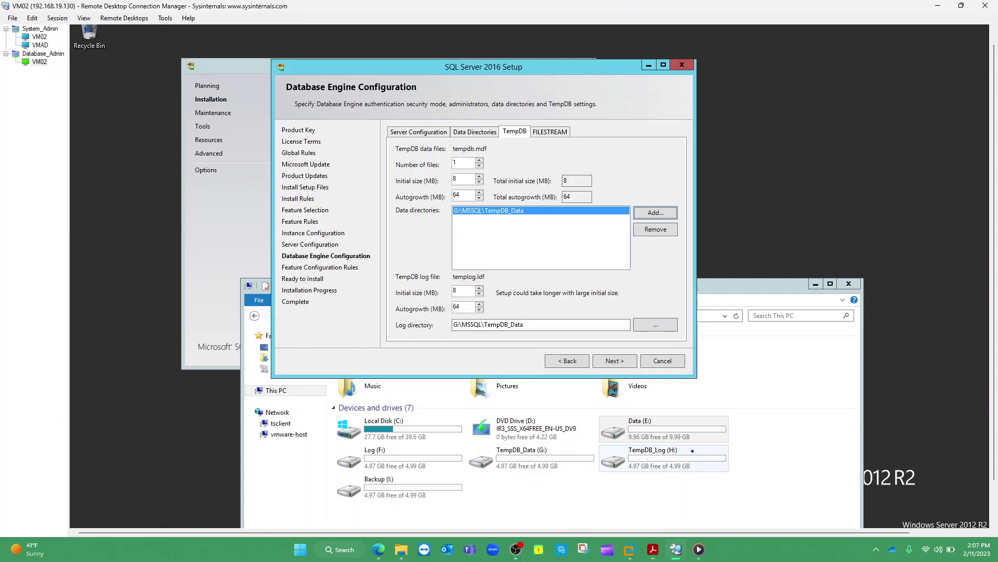
Step: Mark the TempDB_Log (H:) and TempDB_Data (G:) drives, and set the TempDB log directory to H:\MSSQL\TempDB_Log
mouse_move(685, 447)
left_mouse_down()
mouse_move(617, 454)
mouse_move(695, 456)
left_mouse_up()
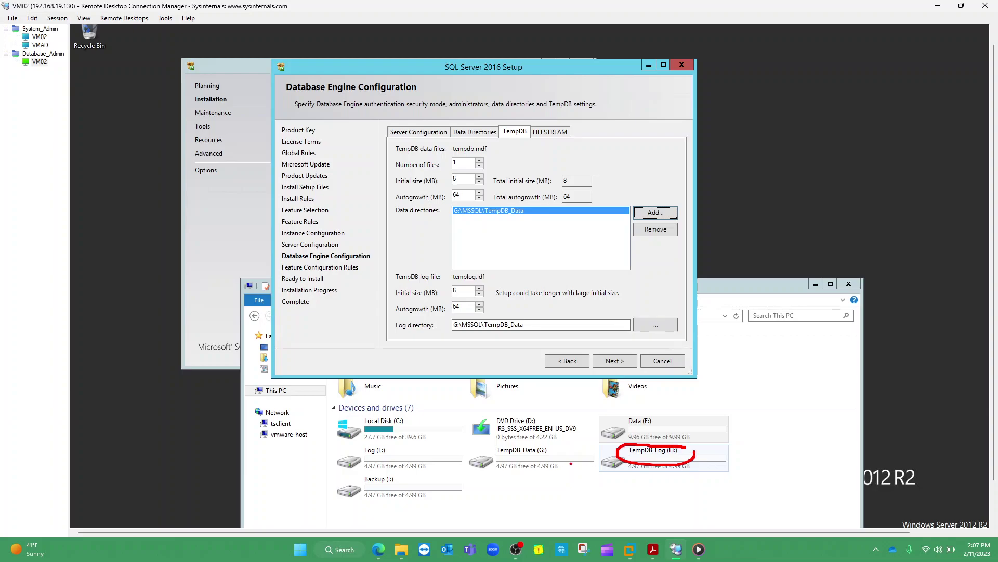
mouse_move(554, 448)
left_mouse_down()
mouse_move(530, 483)
mouse_move(559, 475)
mouse_move(535, 454)
left_mouse_up()
left_click(455, 325)
key("BackSpace")
type("H")
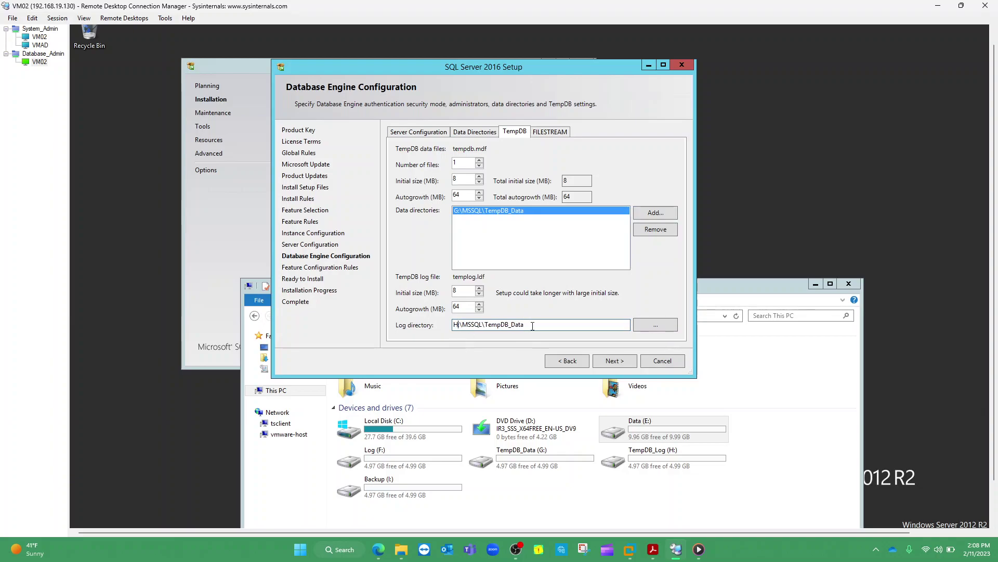
key("BackSpace")
key("BackSpace")
key("BackSpace")
key("BackSpace")
type("Log")
Step: Check the FILESTREAM settings without enabling any, continue to the installation summary, and mark the summary and configuration file path before clearing the marks
left_click(550, 132)
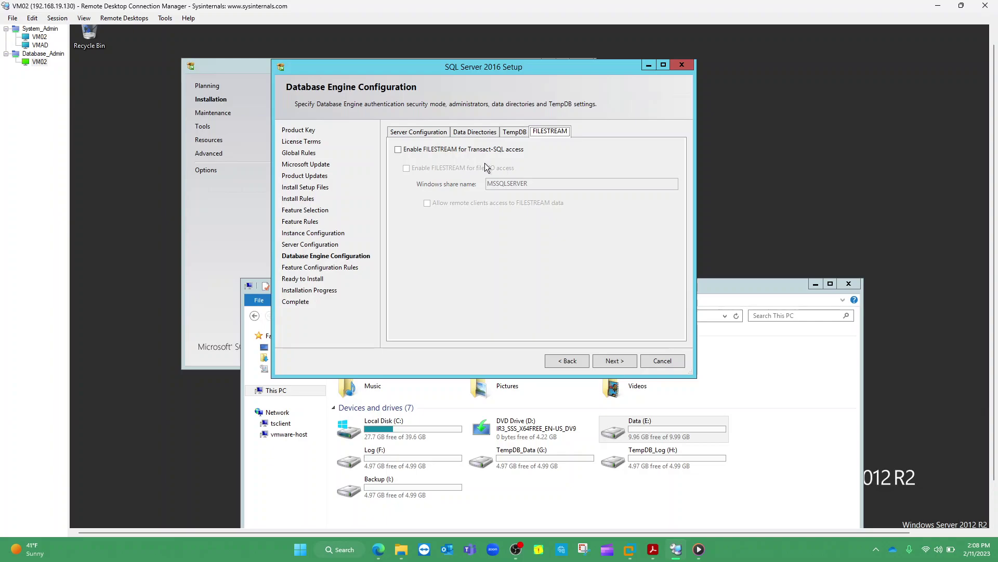
left_click(615, 361)
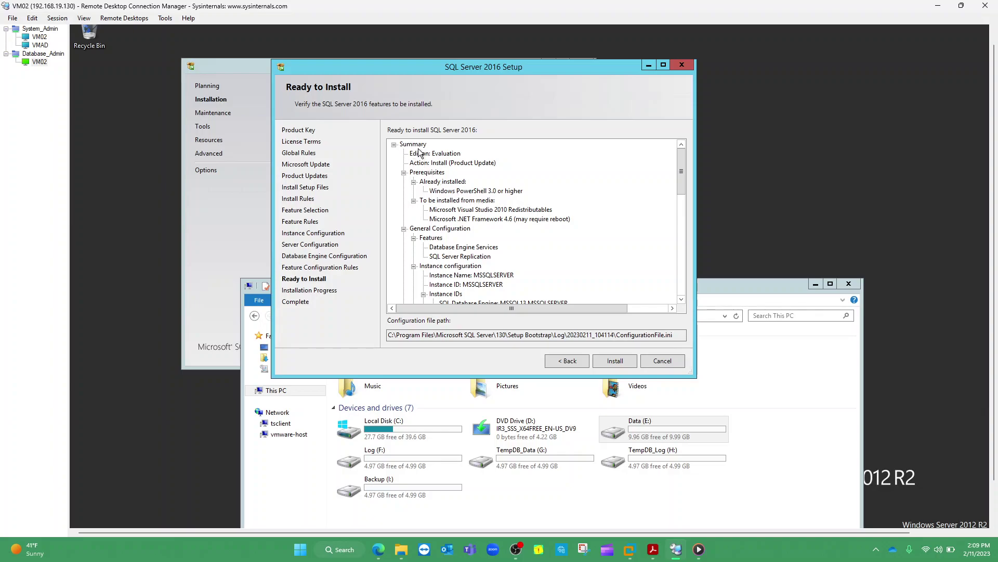
mouse_move(678, 174)
left_mouse_down()
mouse_move(682, 206)
mouse_move(679, 171)
left_mouse_up()
mouse_move(507, 149)
left_mouse_down()
mouse_move(602, 251)
mouse_move(587, 298)
mouse_move(415, 232)
mouse_move(486, 162)
left_mouse_up()
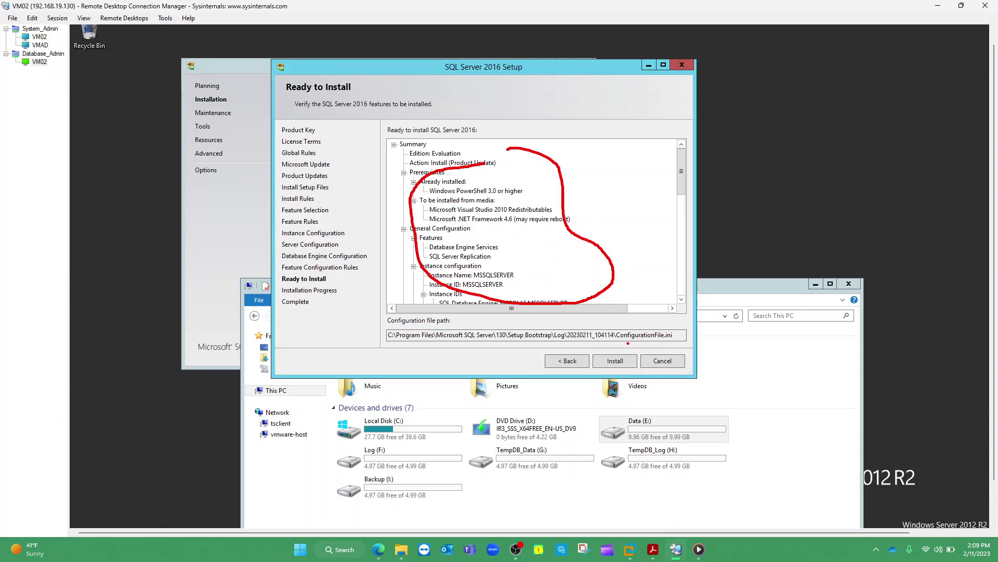
mouse_move(618, 342)
left_mouse_down()
mouse_move(674, 342)
mouse_move(674, 323)
mouse_move(617, 319)
mouse_move(619, 341)
left_mouse_up()
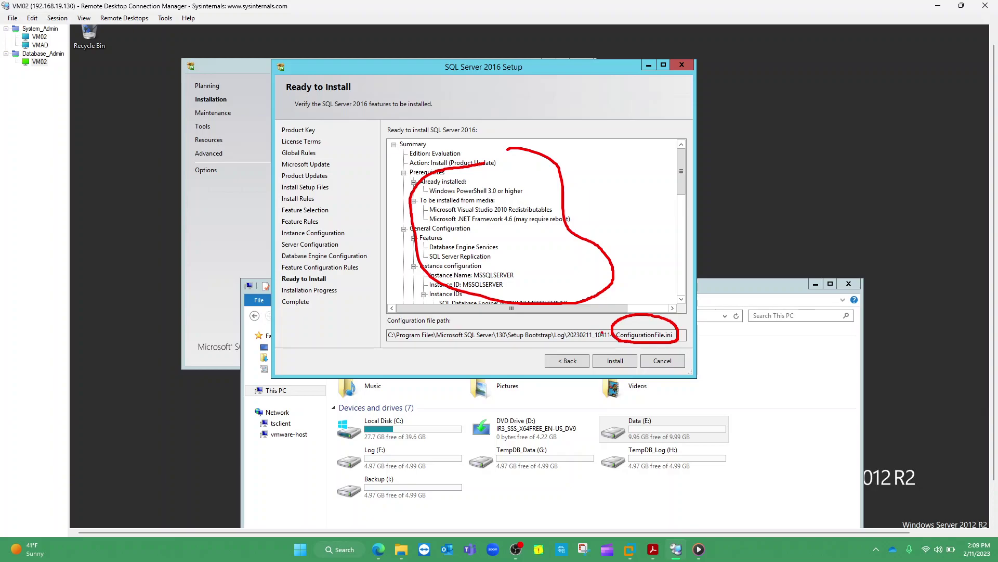
key("Escape")
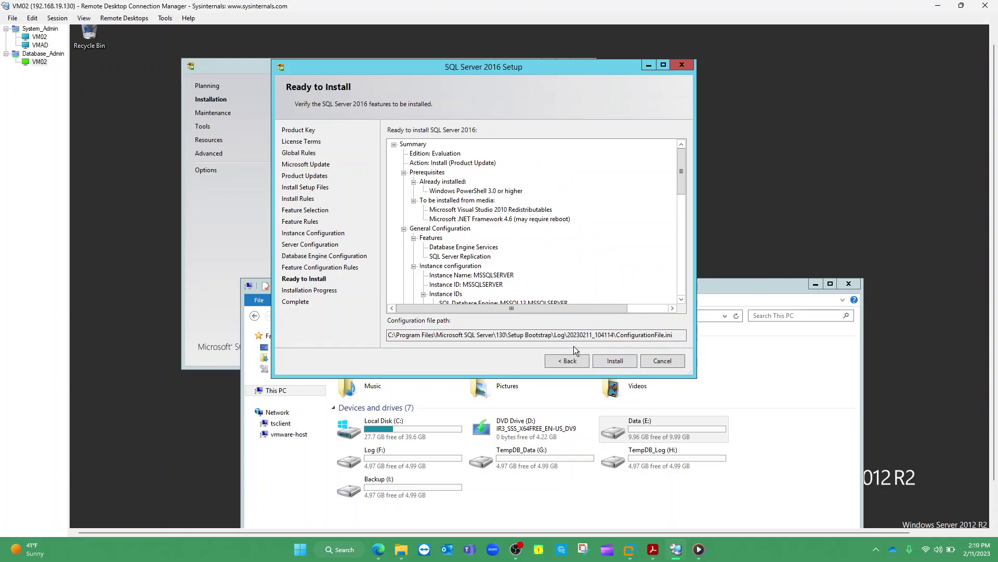
Step: Start the SQL Server 2016 installation and open the Data (E:) drive in File Explorer while it runs
left_click(612, 361)
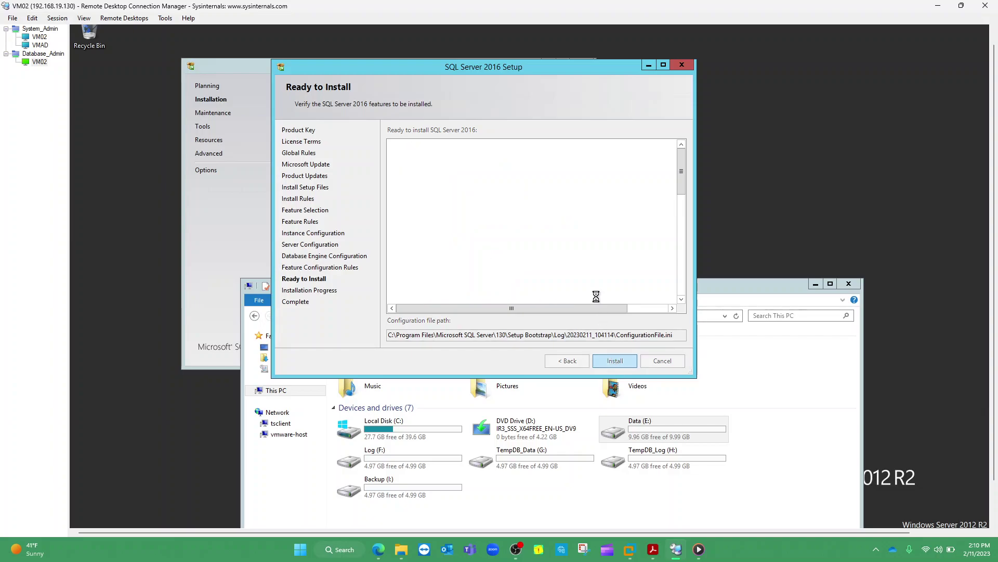
left_click(673, 423)
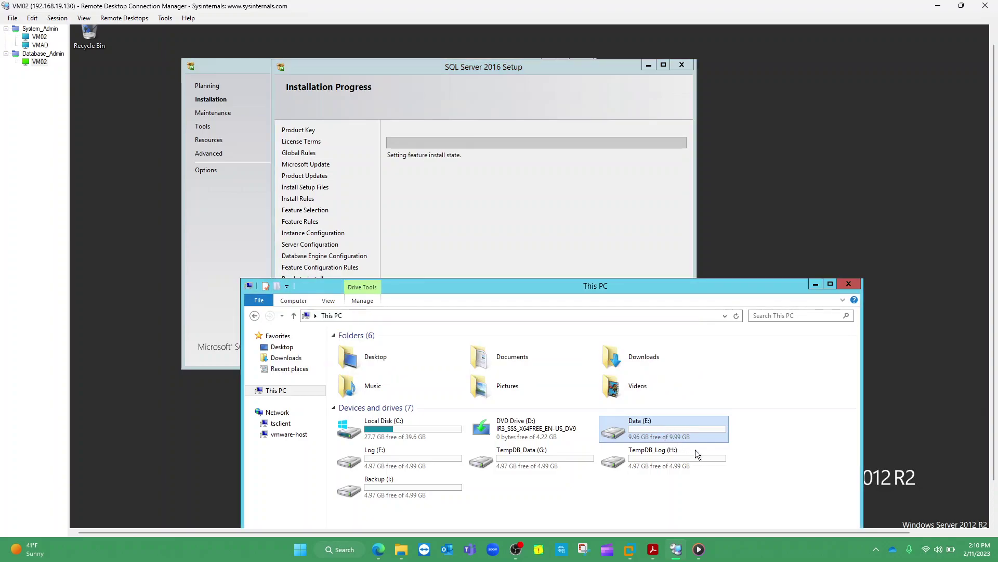
double_click(694, 431)
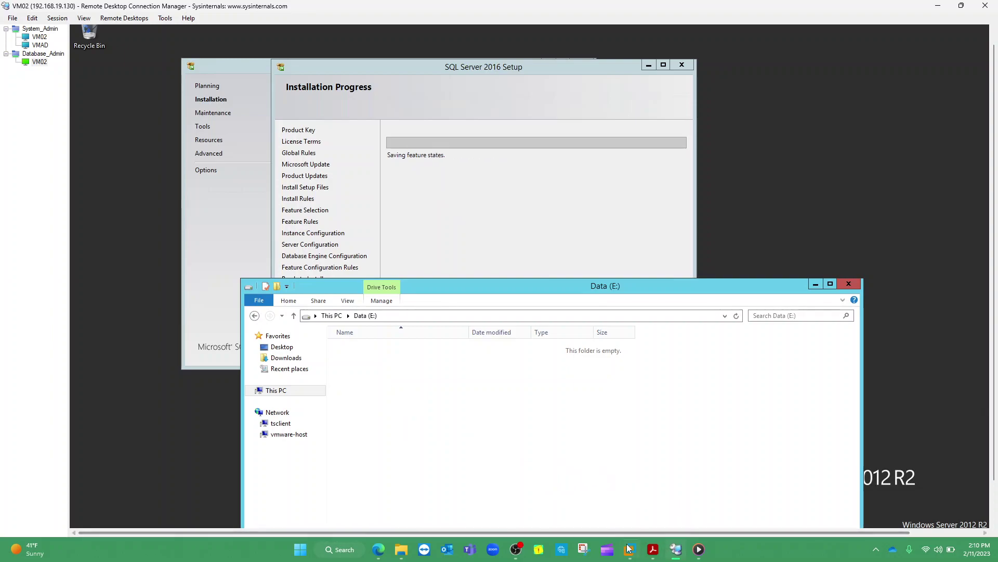
mouse_move(518, 554)
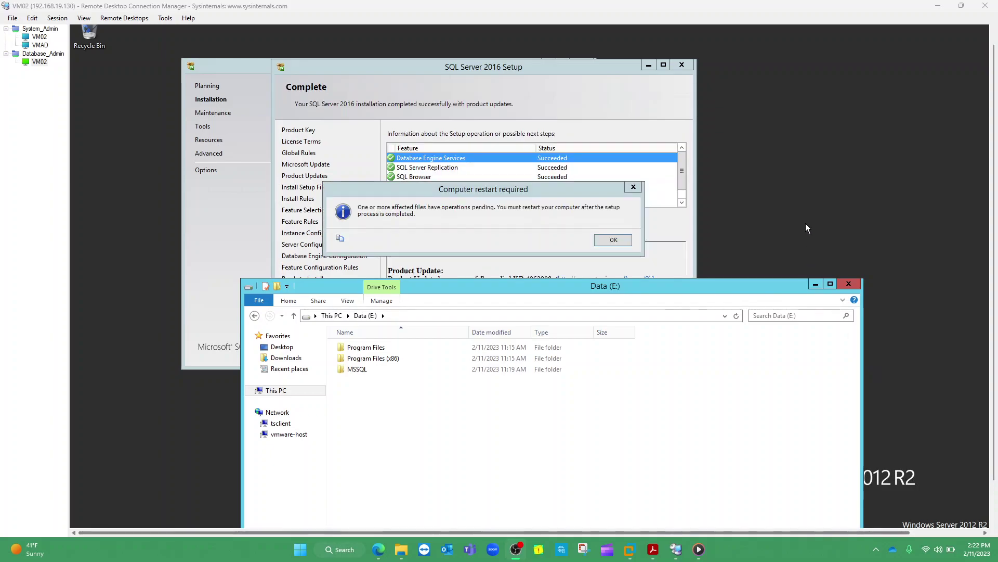
Step: Minimize the Data (E:) window, acknowledge the restart notice, and close both the setup wizard and SQL Server Installation Center
left_click(850, 235)
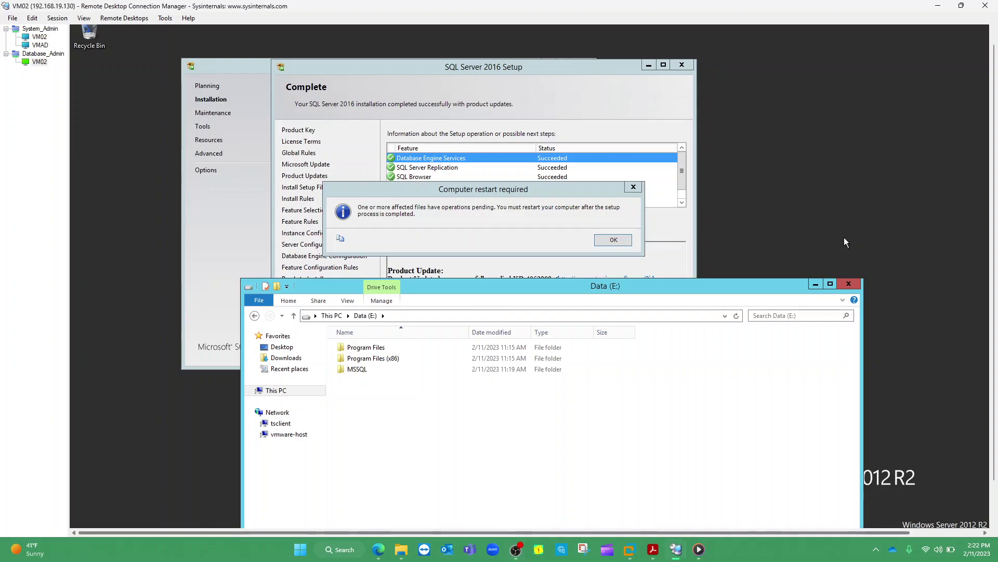
left_click(815, 284)
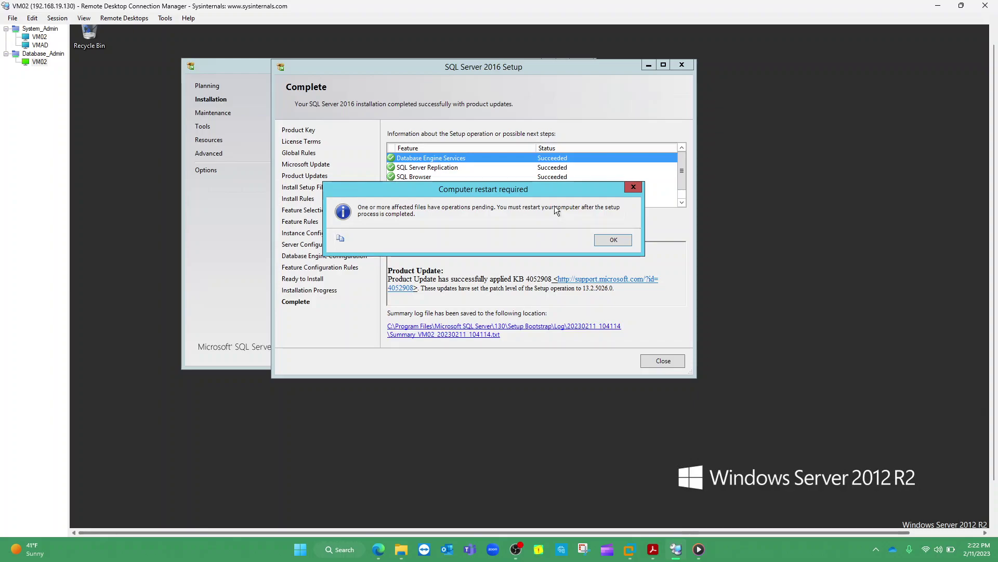
left_click(601, 240)
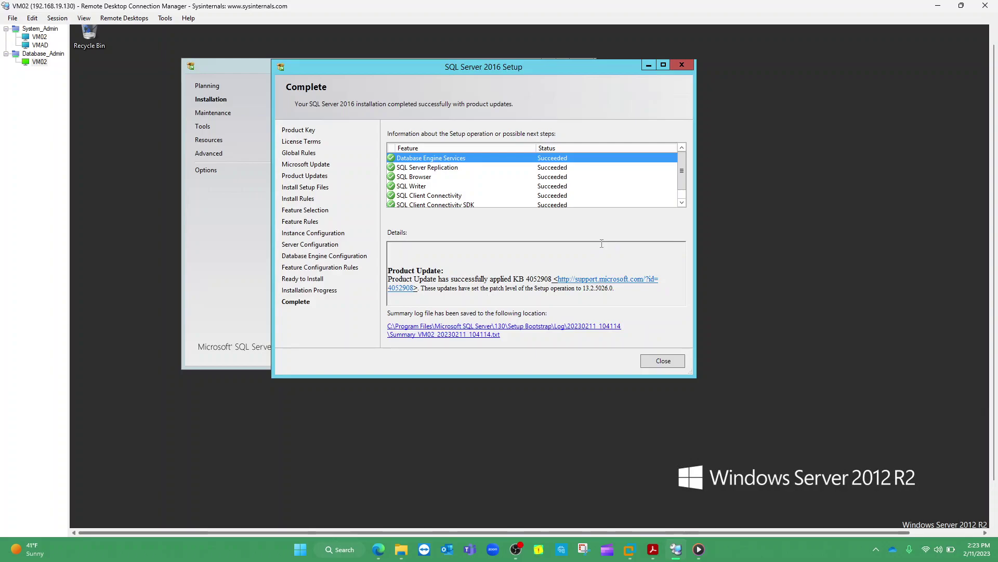
left_click(663, 360)
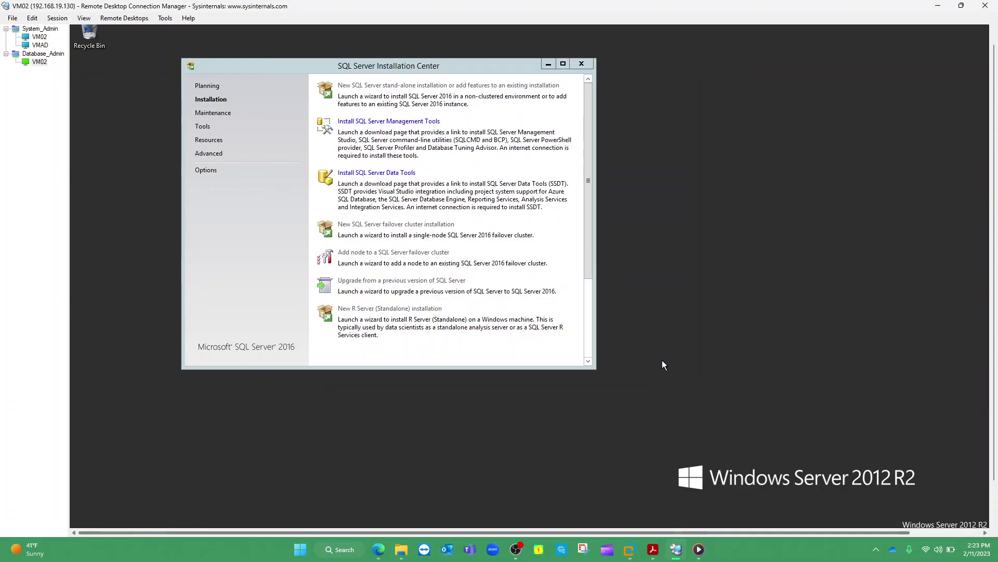
left_click(580, 64)
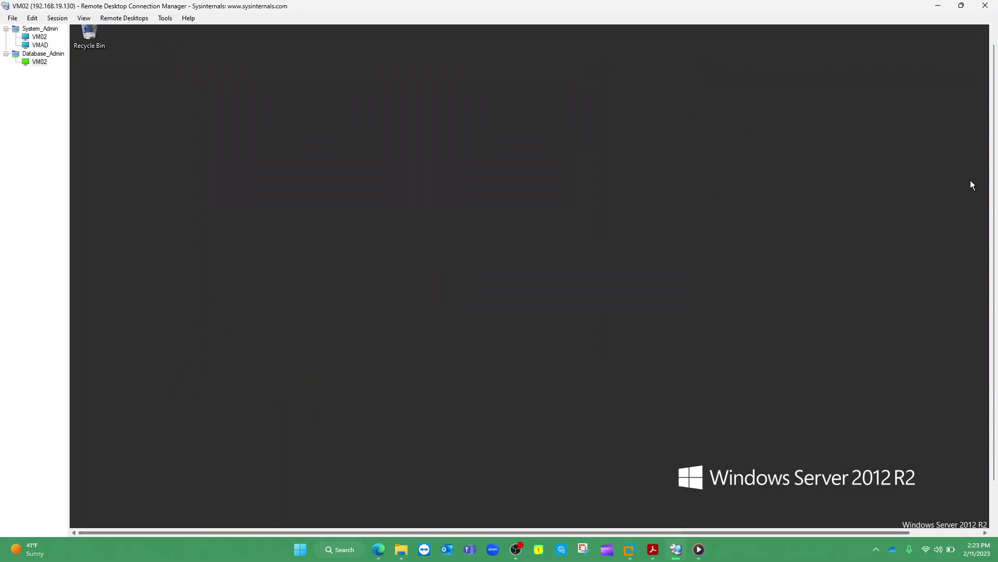
Step: Close the remaining Data (E:) File Explorer window and Task Manager on the server
scroll(994, 166, "down", 2)
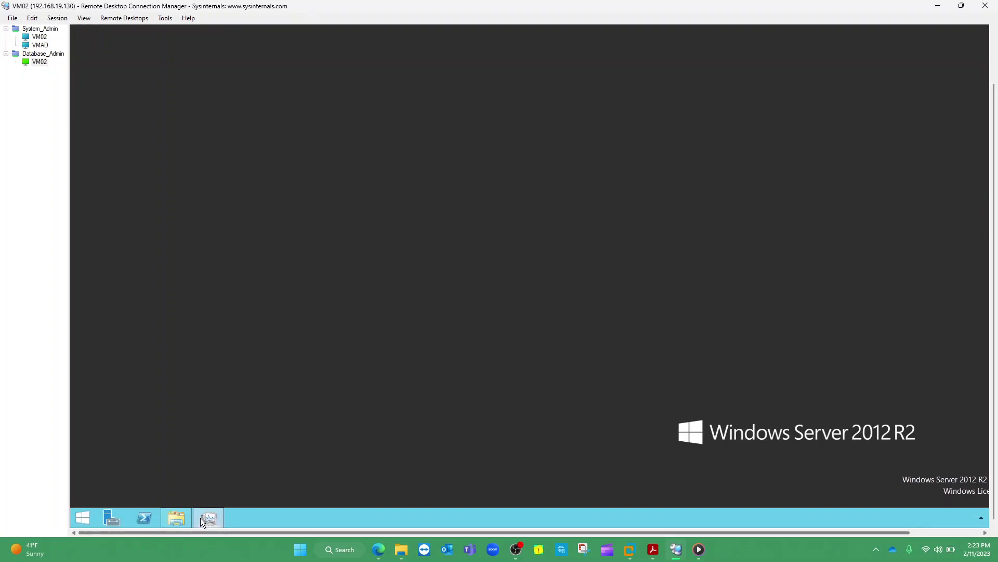
left_click(183, 515)
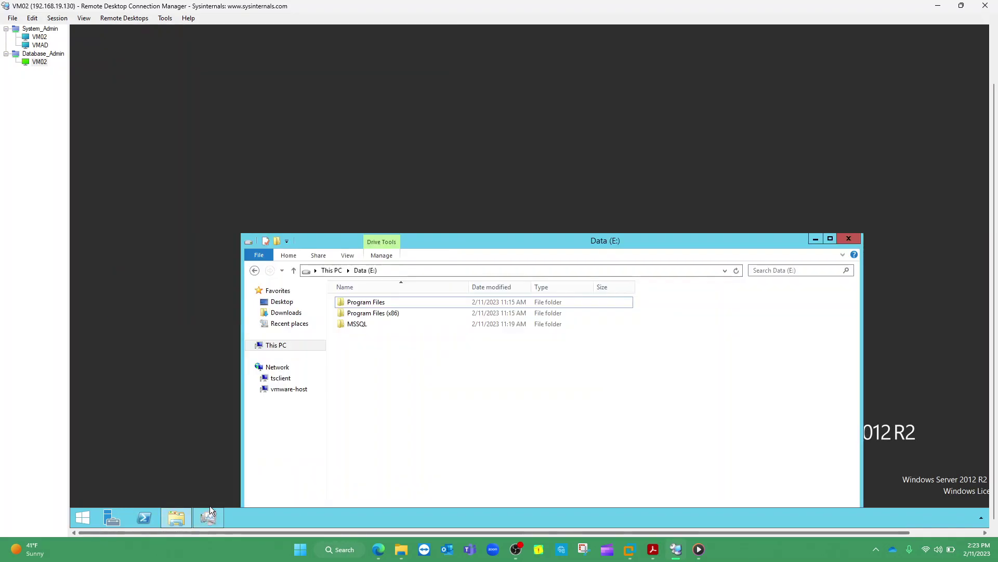
left_click(850, 239)
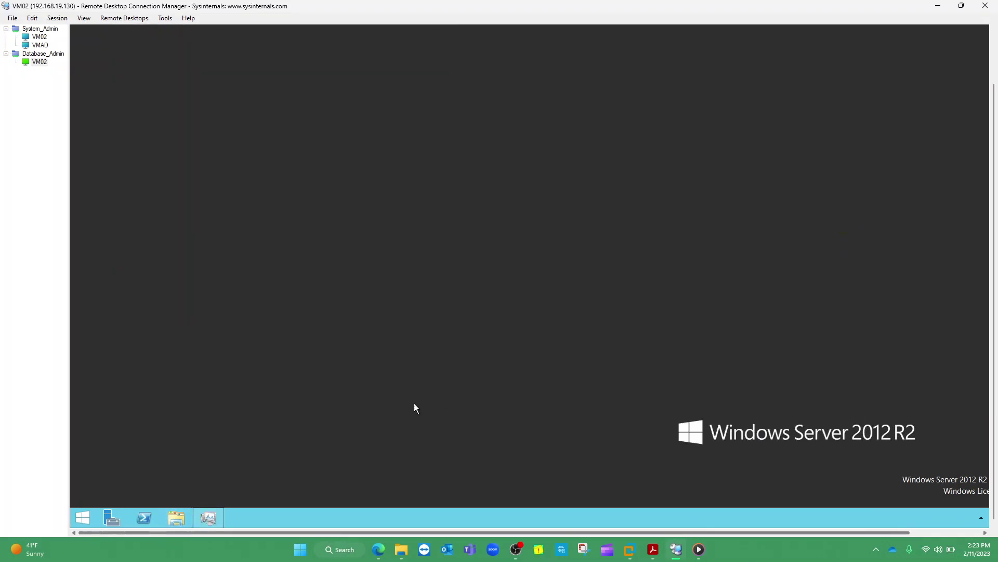
left_click(213, 516)
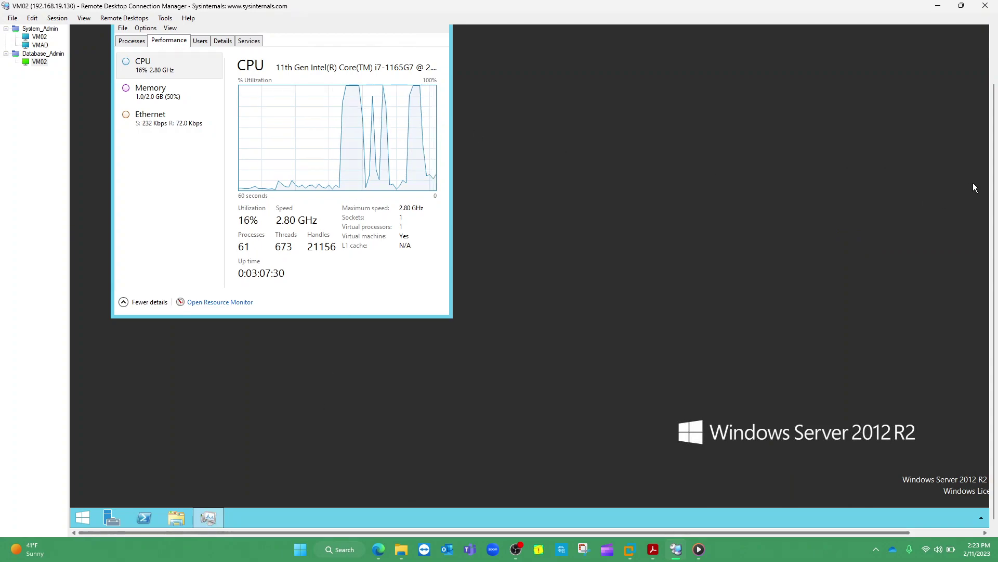
scroll(993, 182, "up", 1)
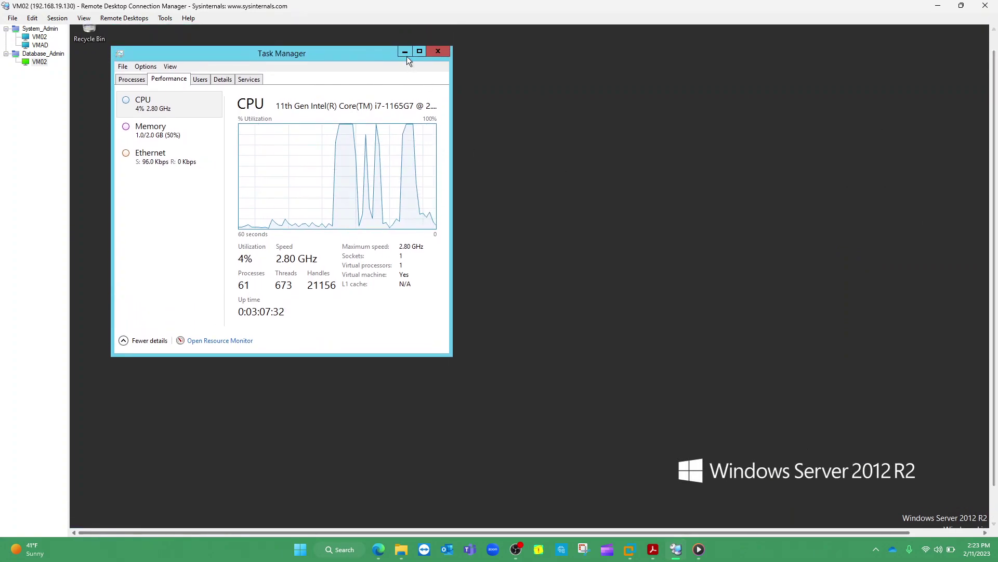
left_click(439, 51)
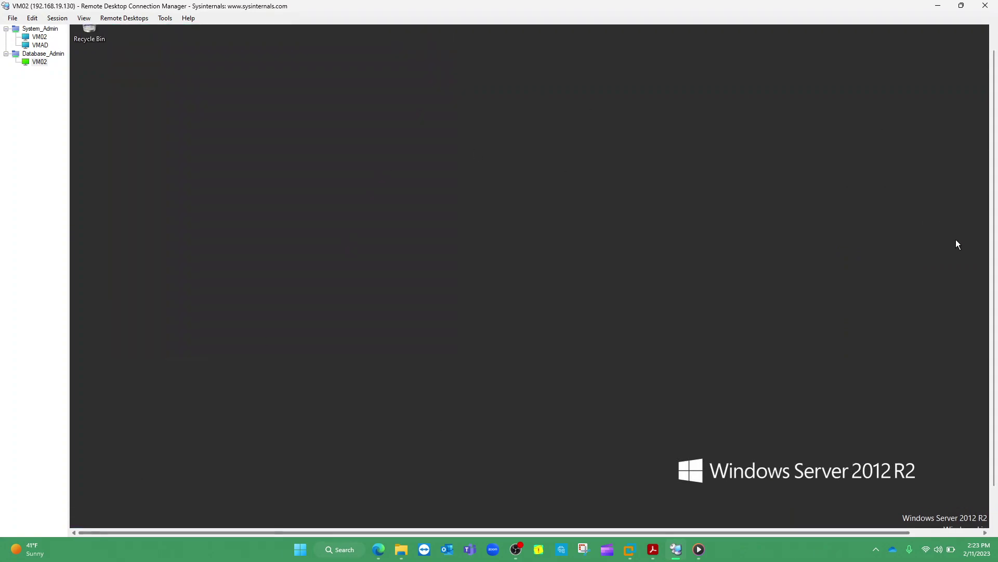
scroll(993, 224, "down", 1)
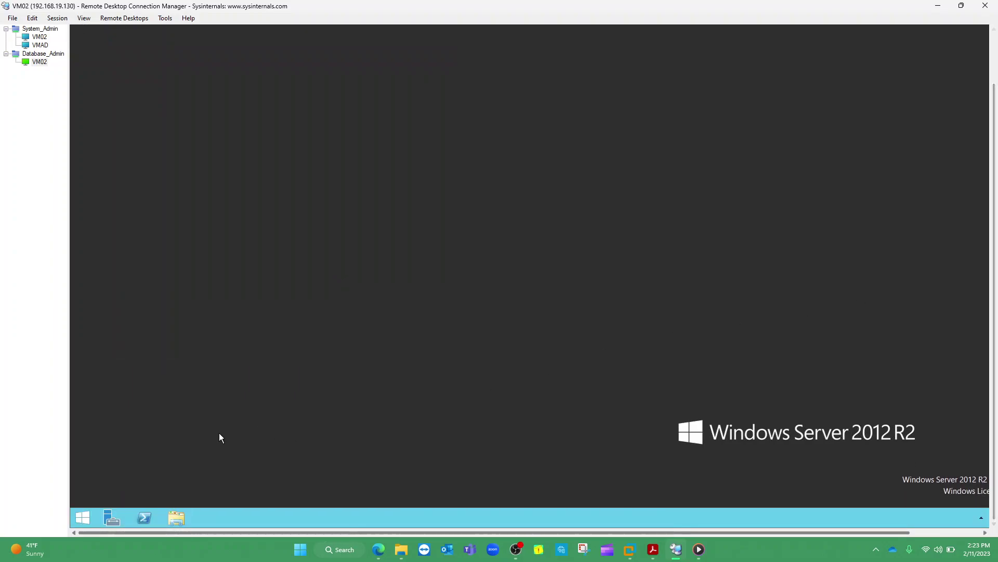
left_click(82, 518)
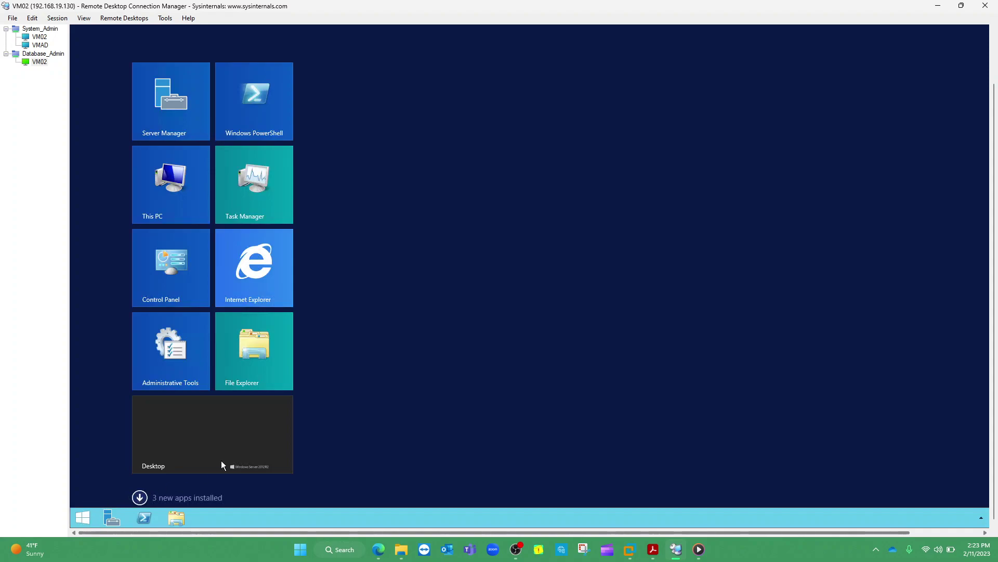
left_click_drag(797, 531, 872, 530)
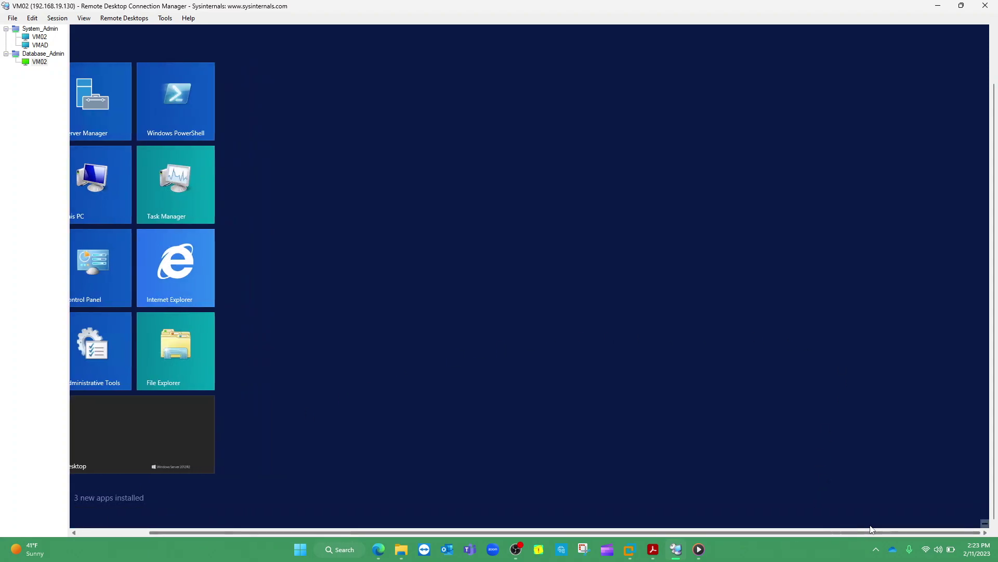
left_click_drag(994, 334, 993, 278)
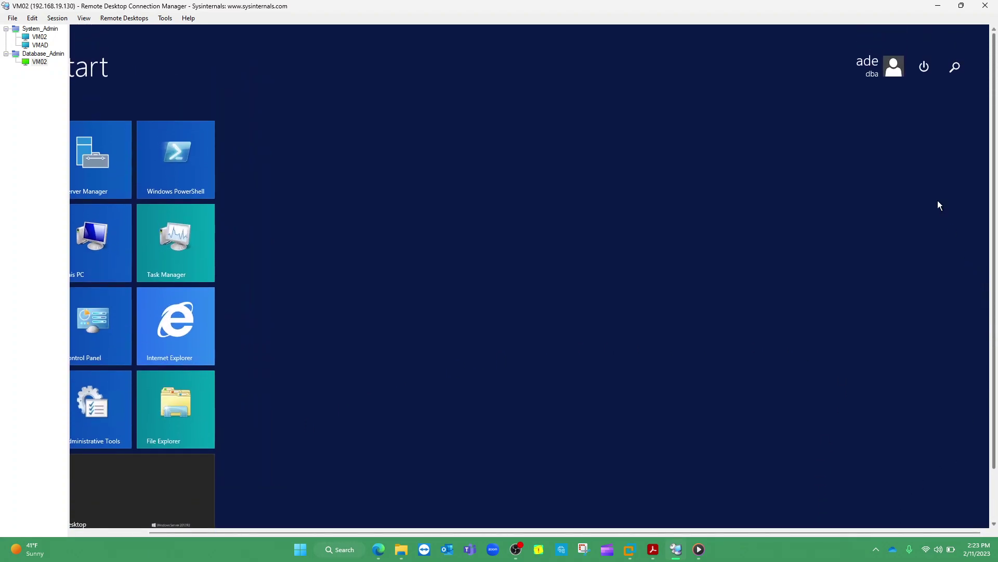
left_click(930, 71)
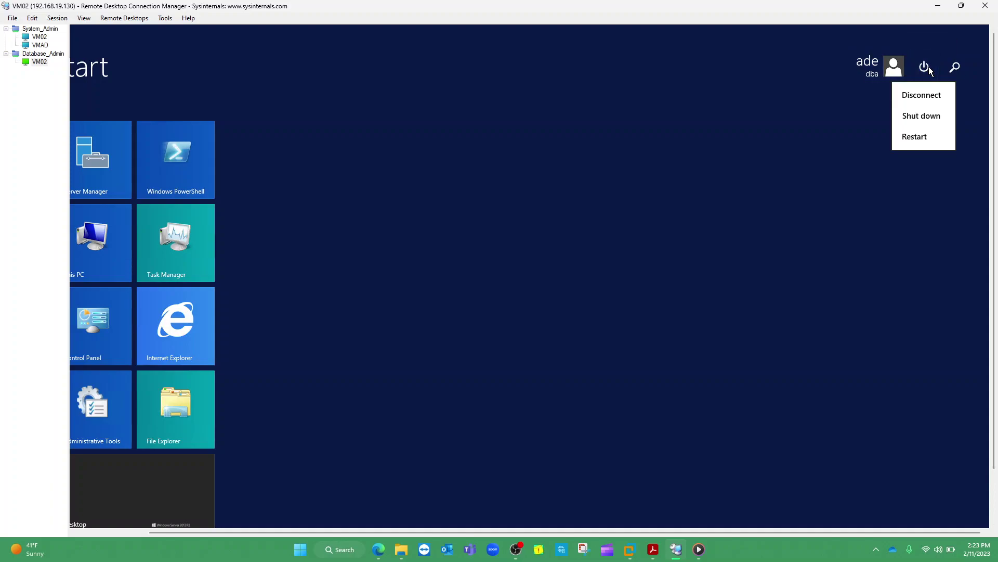
left_click(919, 141)
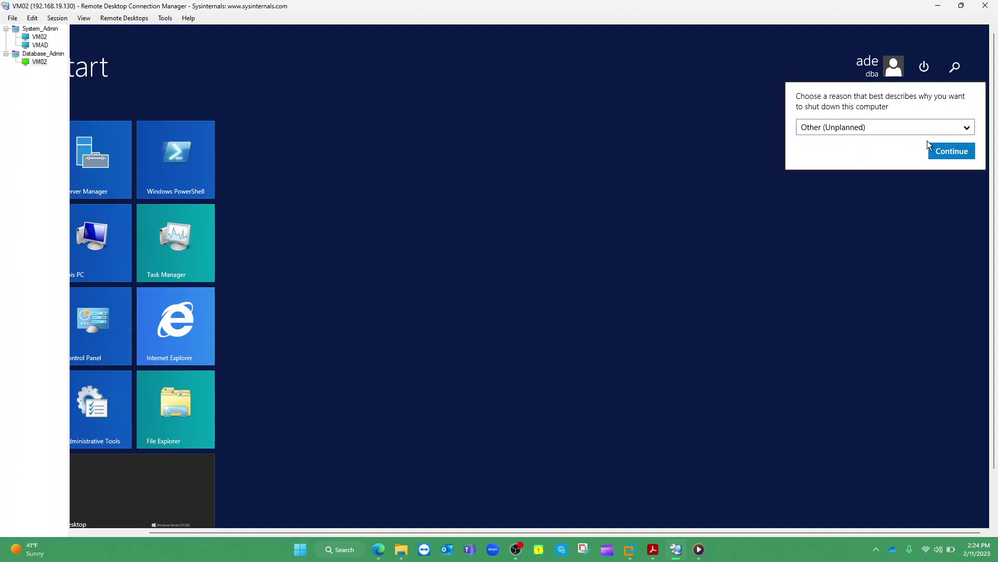
left_click(947, 127)
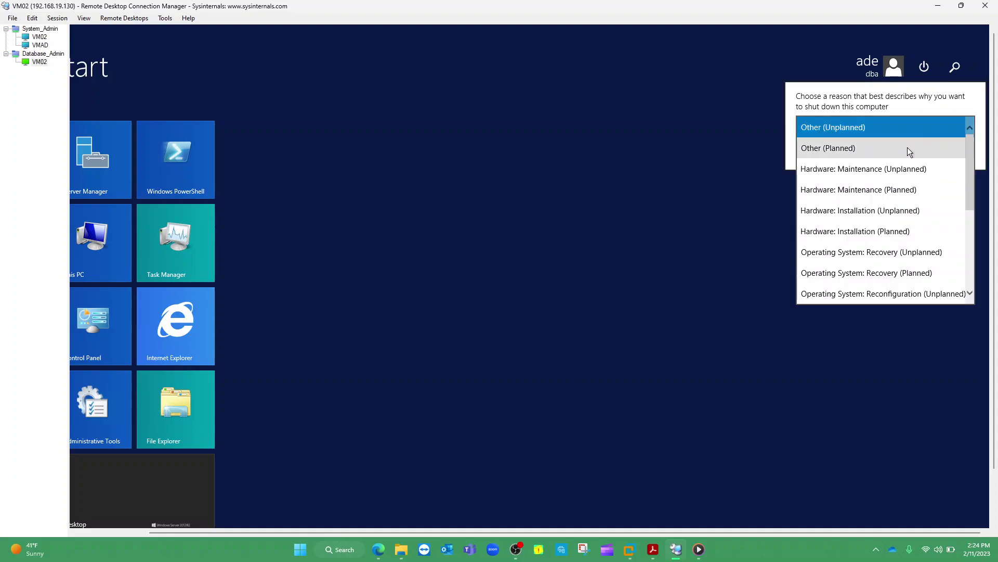
left_click(889, 190)
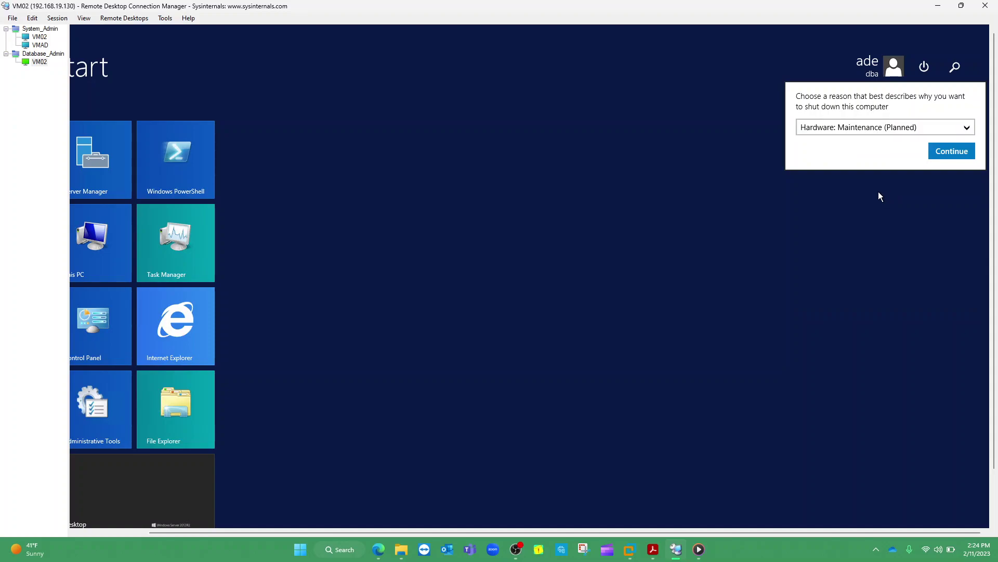
left_click(954, 155)
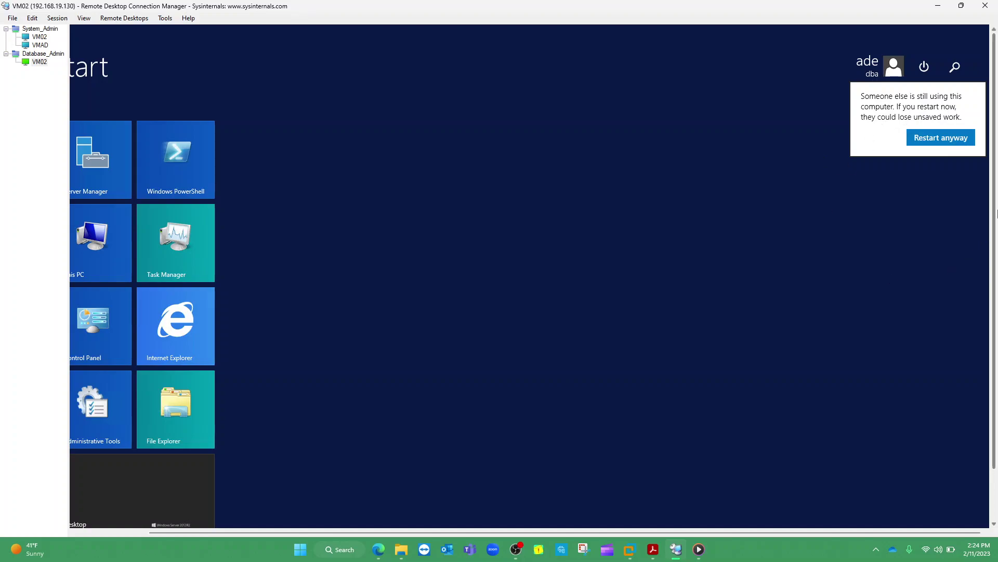
left_click_drag(994, 210, 995, 298)
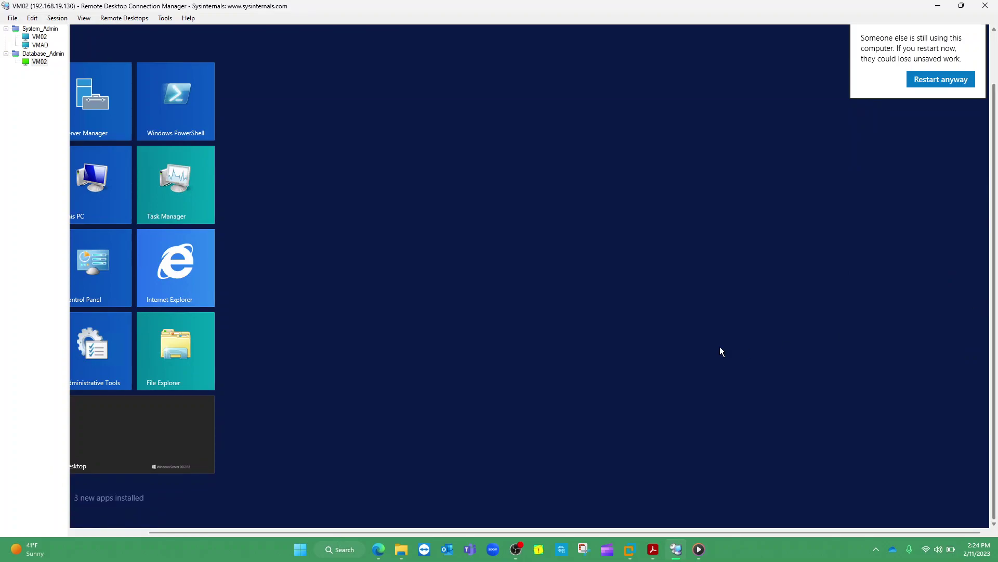
left_click(127, 457)
left_click(127, 453)
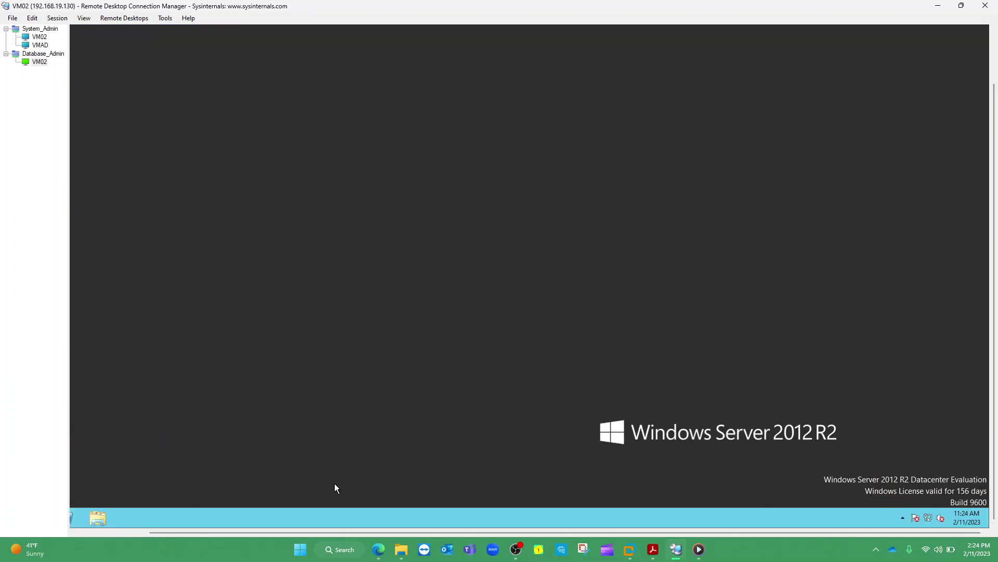
Step: Check which user accounts are signed in to the server in Task Manager, then close it
right_click(402, 517)
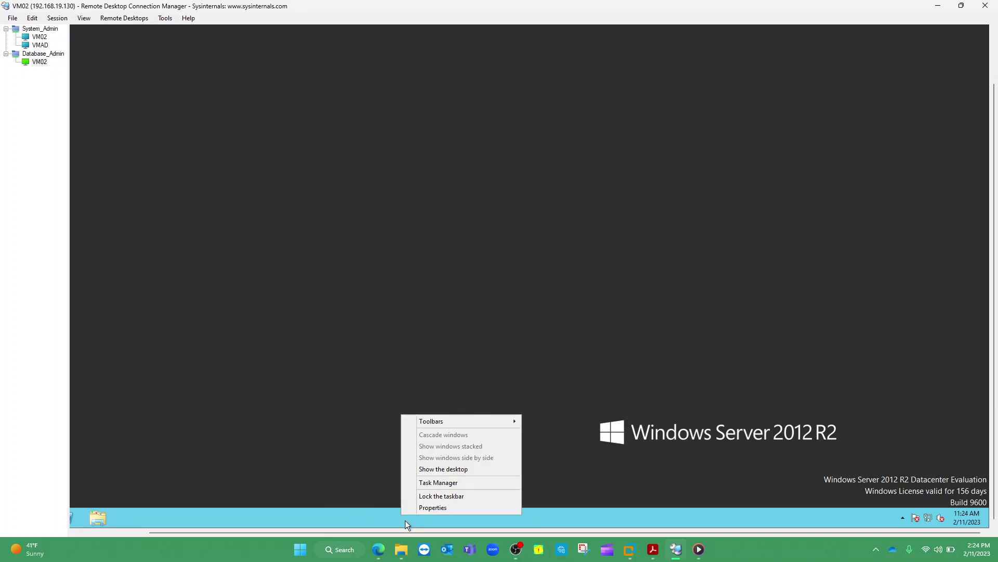
left_click(425, 483)
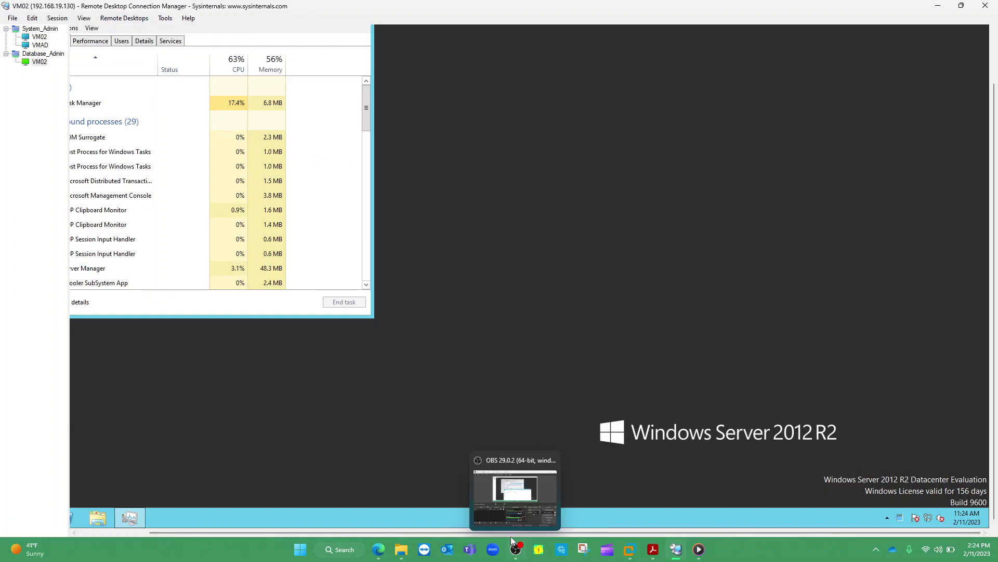
left_click_drag(512, 532, 437, 533)
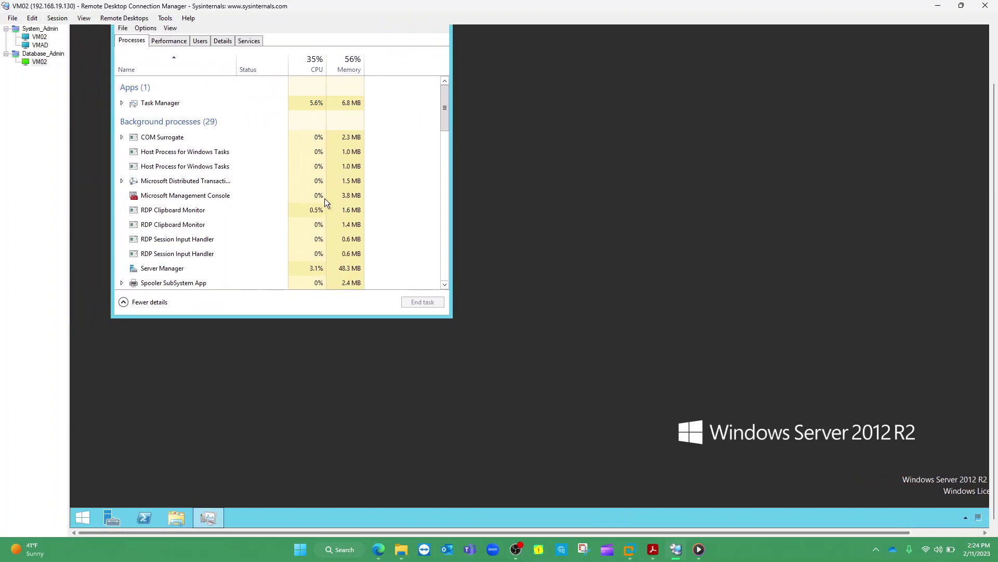
left_click(201, 41)
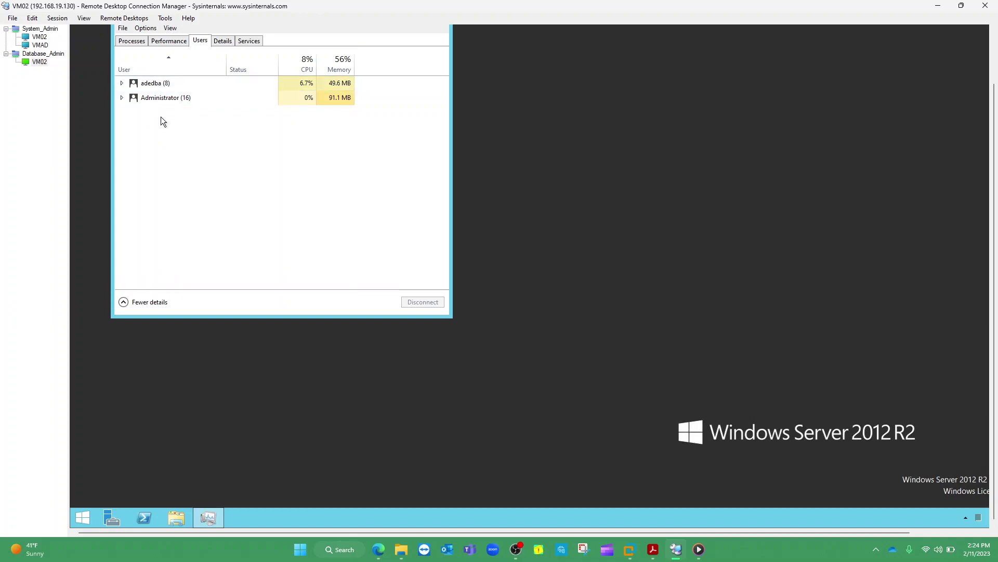
left_click(155, 83)
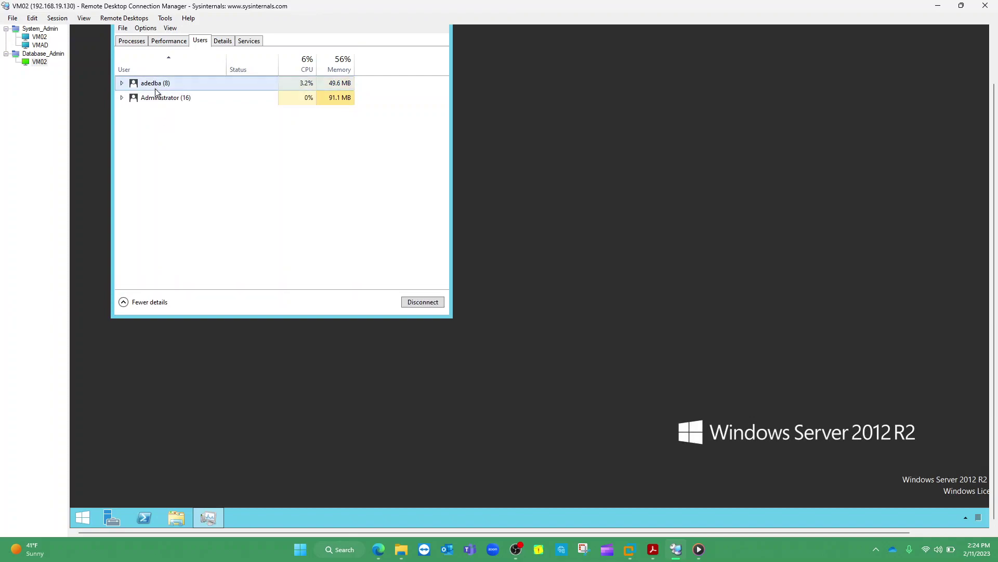
left_click(152, 99)
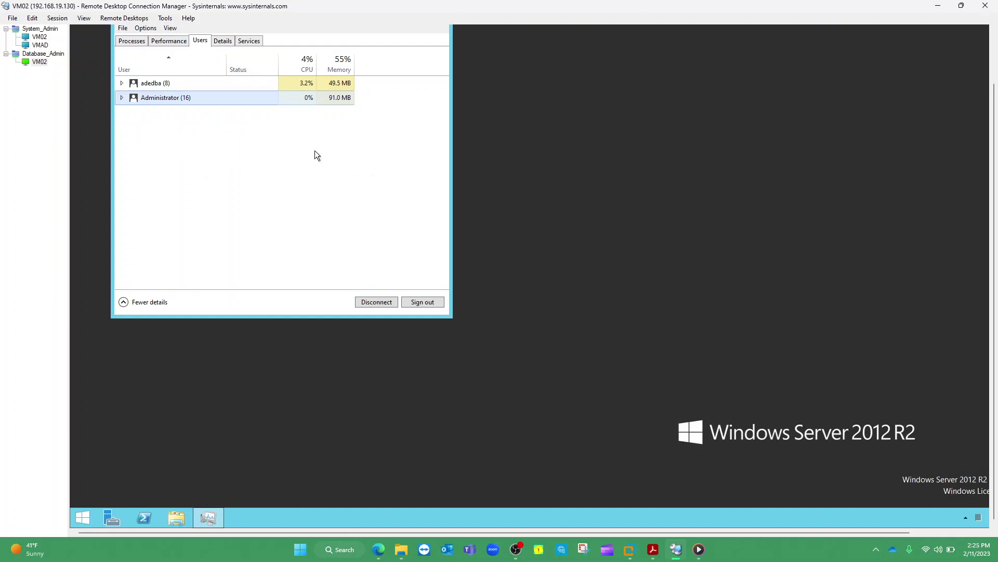
left_click_drag(993, 148, 992, 104)
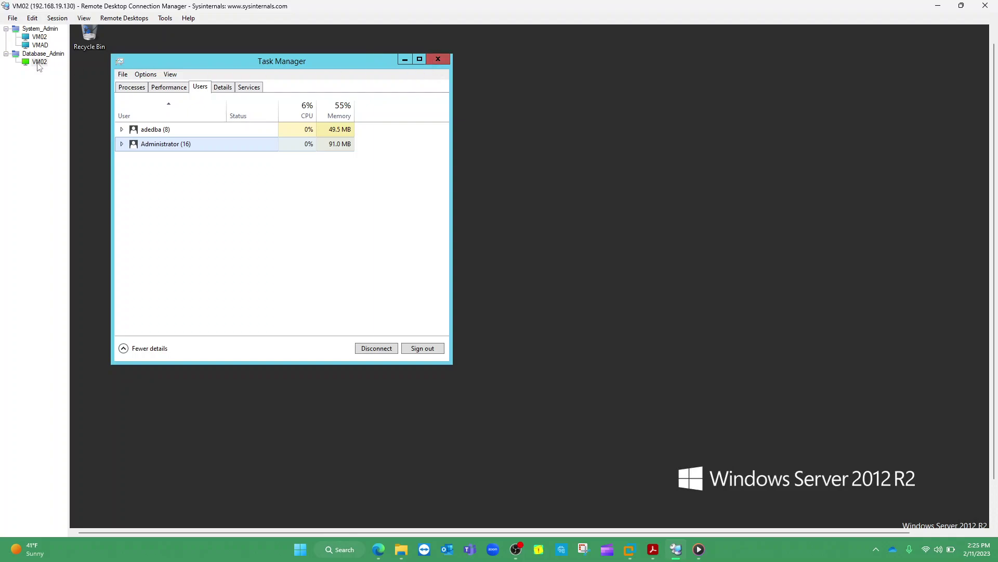
left_click(438, 60)
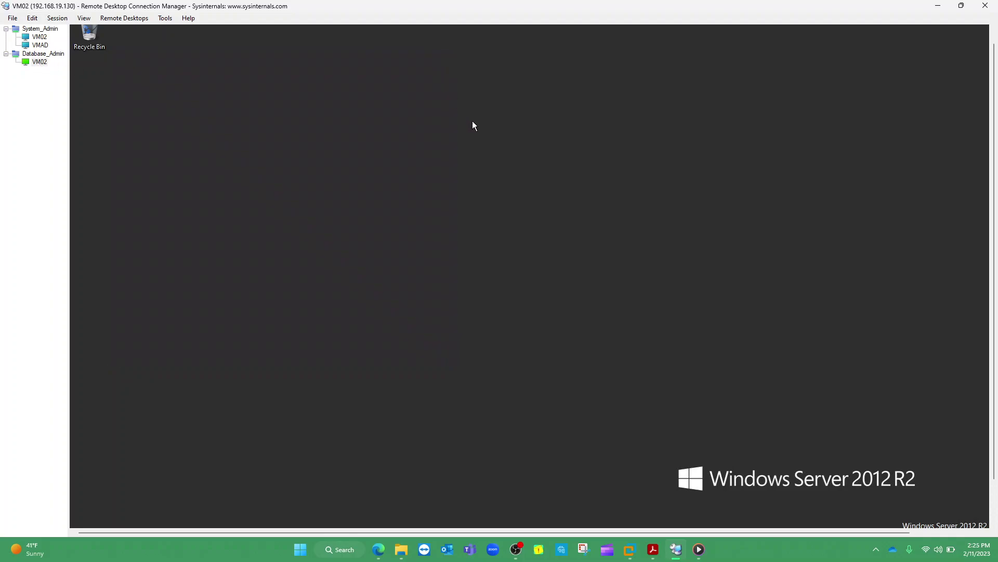
Step: Restart the server with the reason Hardware: Maintenance (Planned), proceeding despite the other signed-in user
left_click_drag(992, 187, 989, 233)
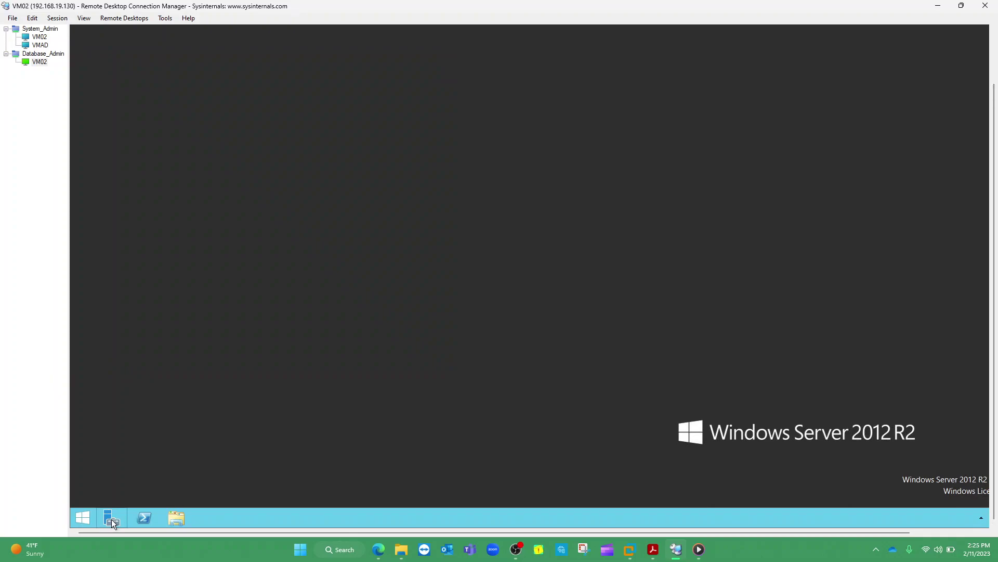
left_click(90, 517)
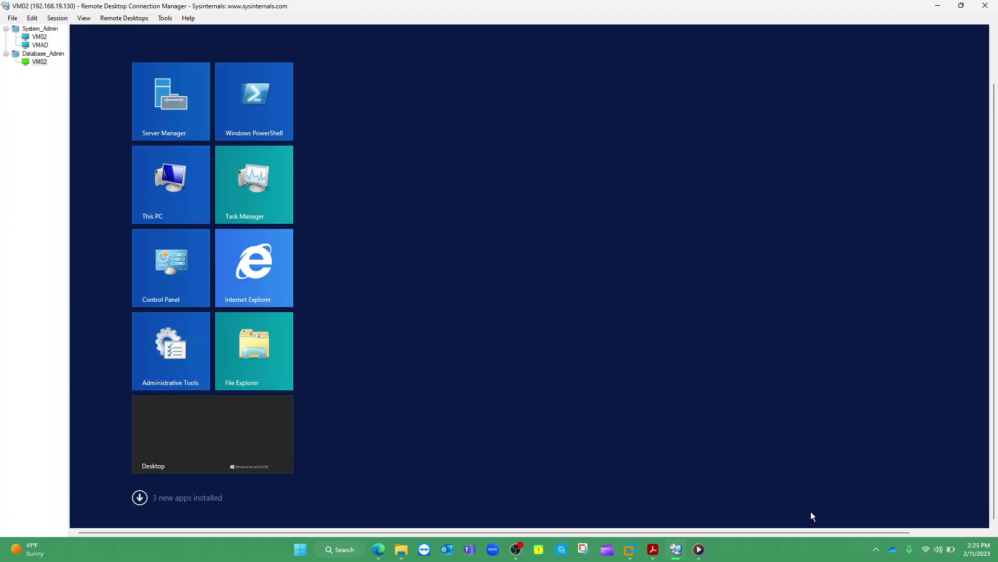
left_click_drag(814, 536, 885, 534)
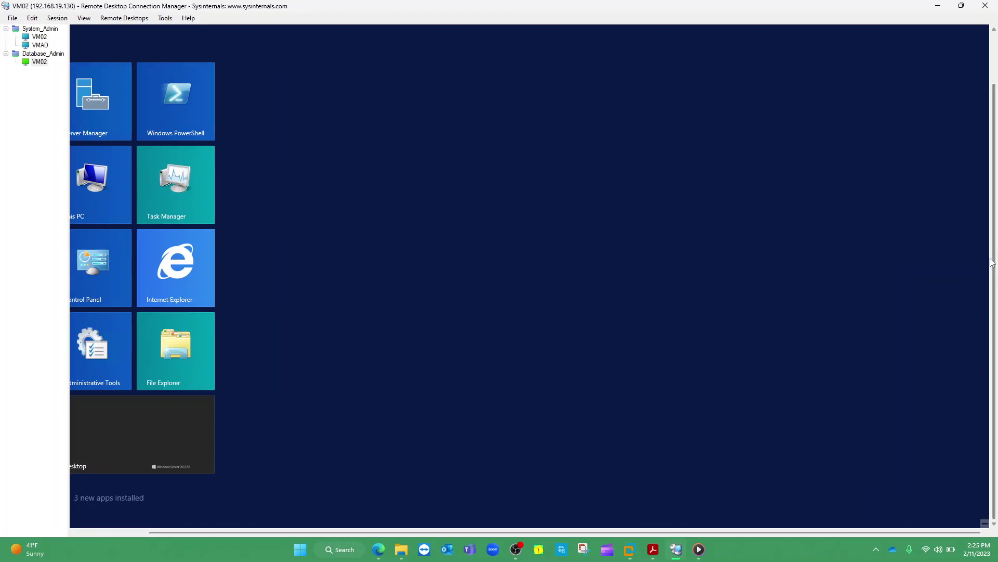
scroll(995, 255, "up", 3)
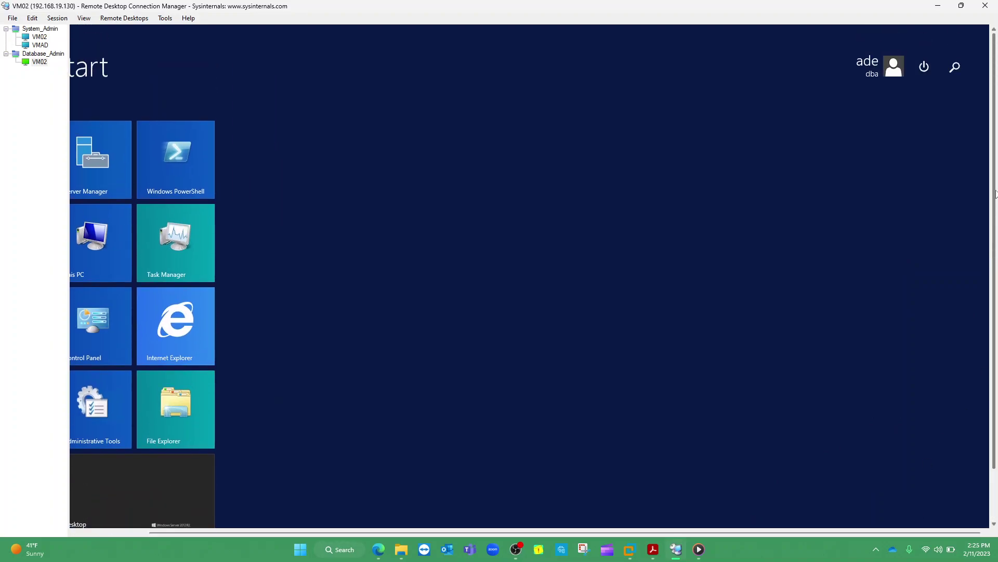
left_click(925, 67)
left_click(921, 117)
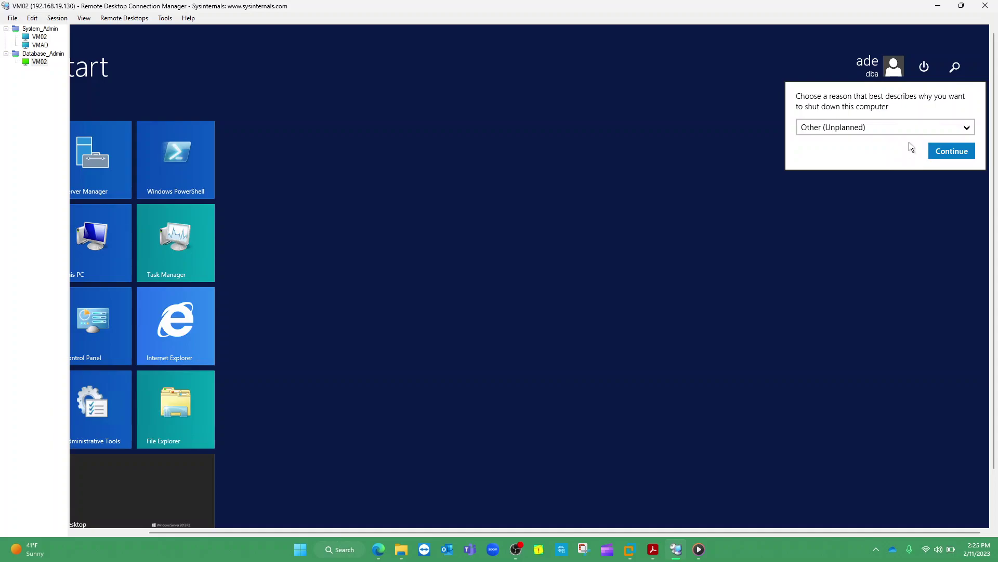
left_click(905, 129)
left_click(880, 191)
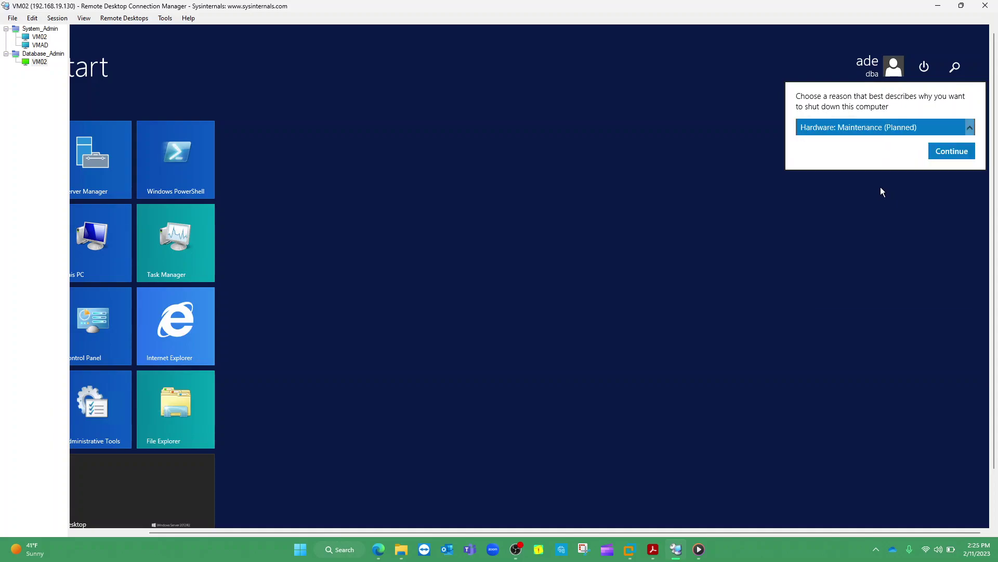
left_click(936, 151)
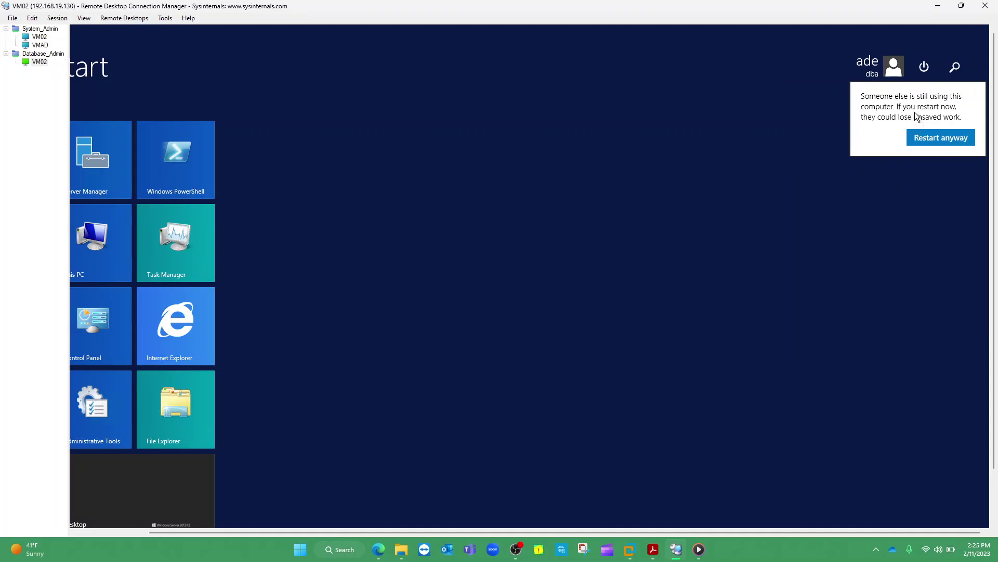
left_click(925, 139)
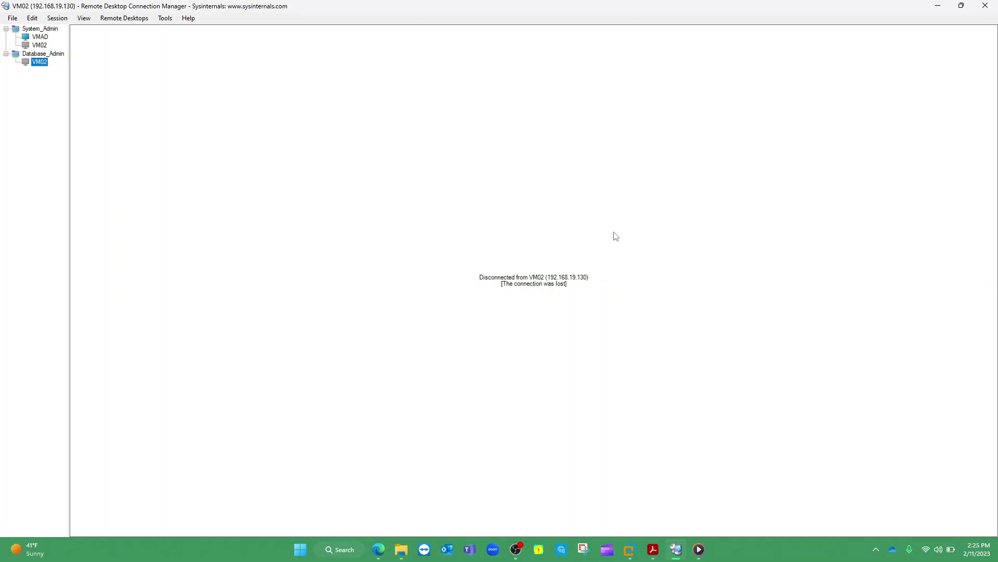
Step: Try to reconnect to VM02 in the Database_Admin group
left_click(516, 553)
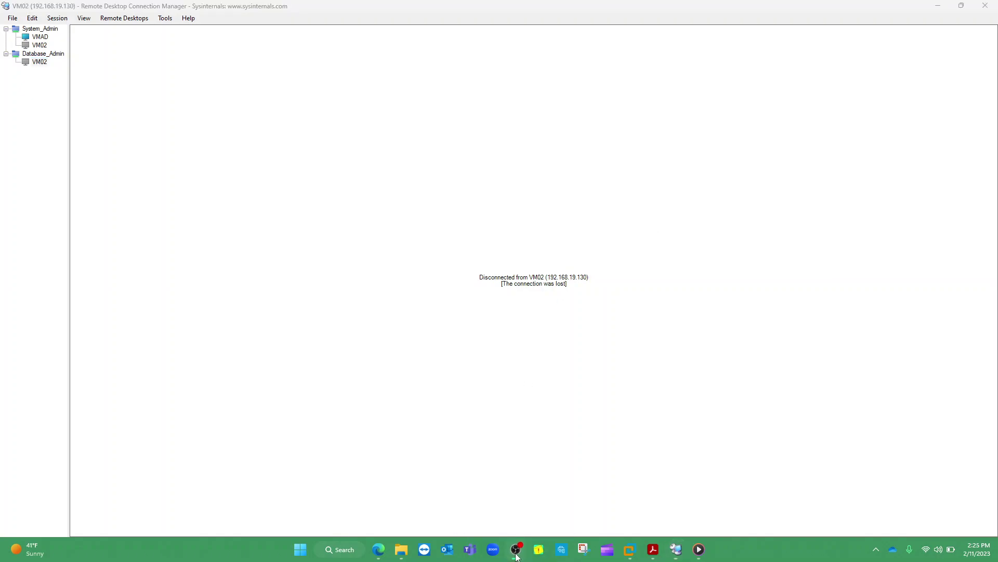
left_click(516, 551)
double_click(40, 62)
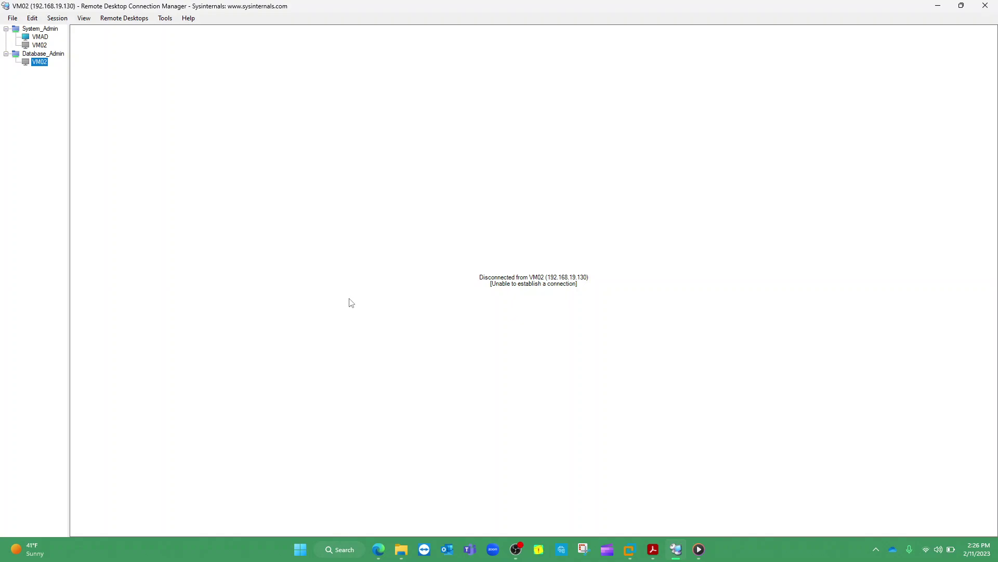
Step: Reconnect to VM02 in the Database_Admin group and minimize Server Manager on its desktop
right_click(42, 64)
left_click(55, 66)
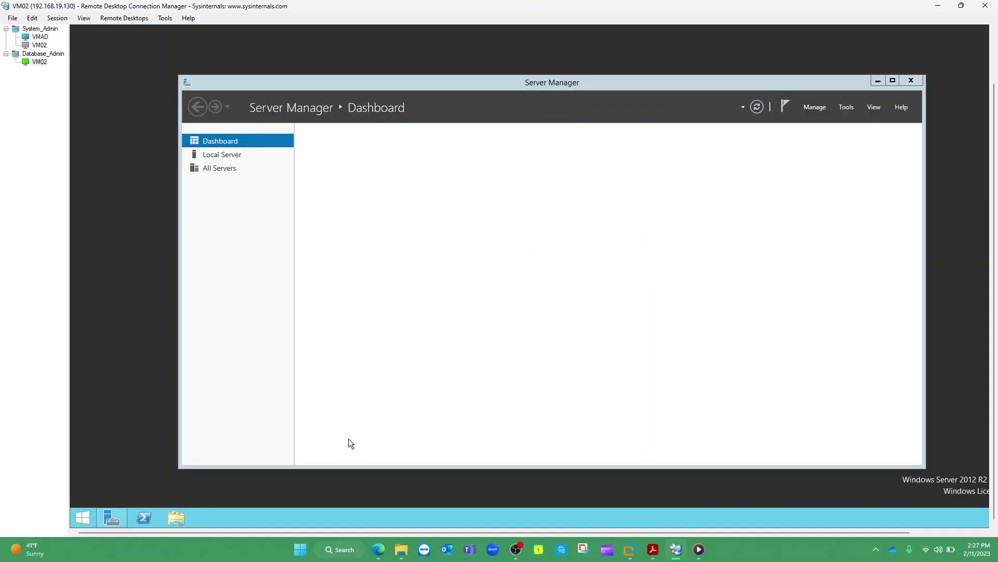
left_click(878, 81)
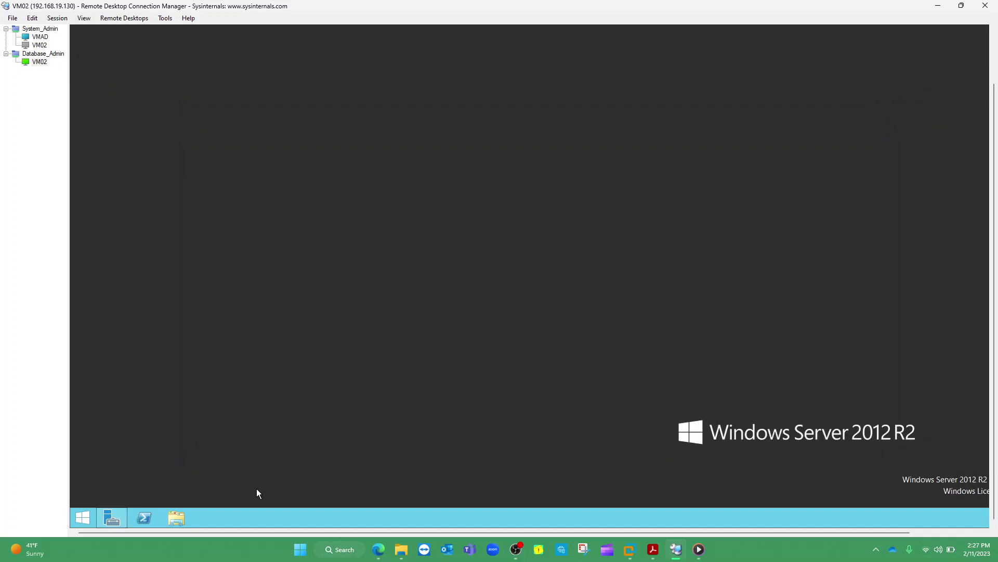
Step: Search the server for "config", launch SQL Server 2016 Configuration Manager, and allow Microsoft Management Console to make changes
left_click(83, 517)
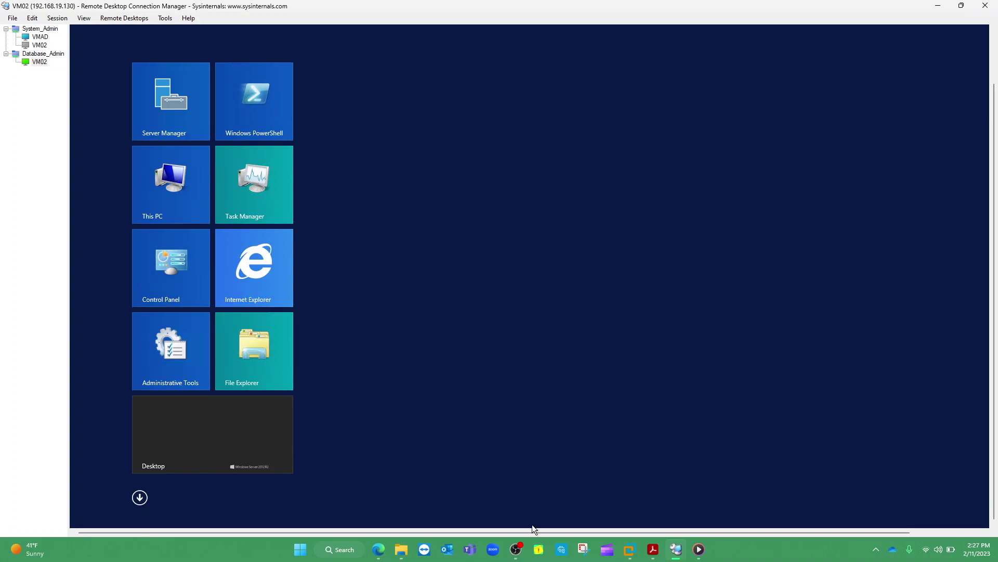
type("config")
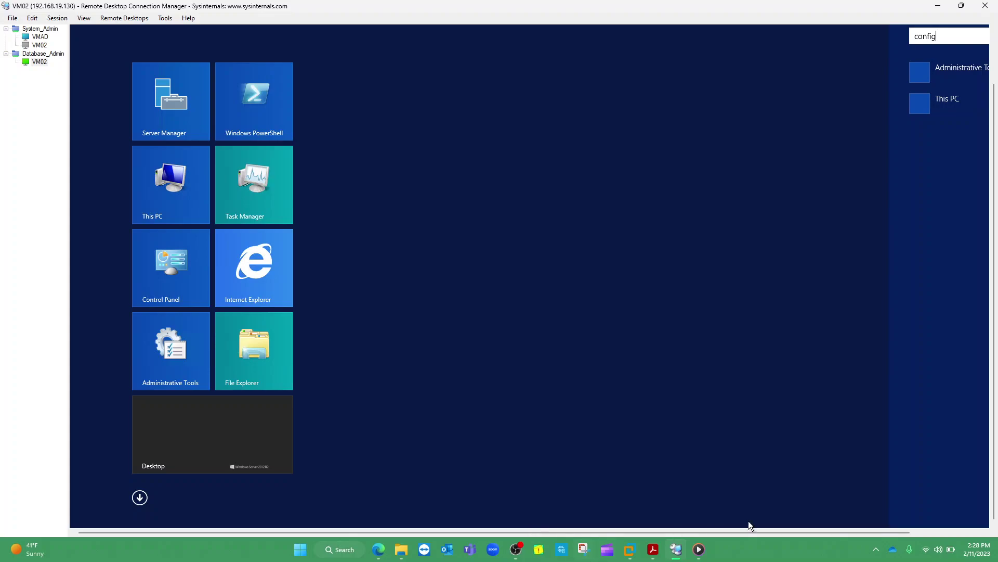
left_click_drag(863, 532, 935, 529)
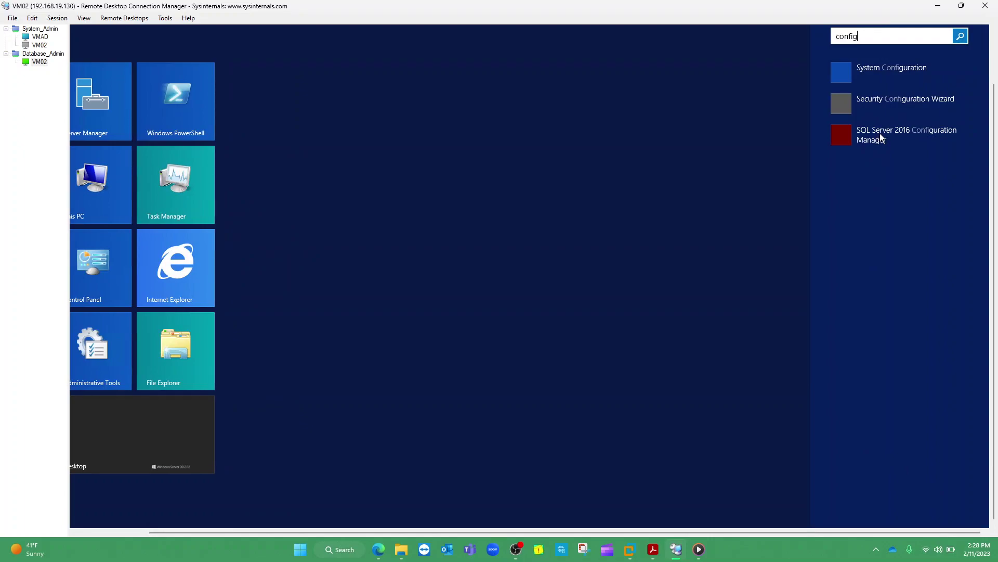
mouse_move(893, 120)
left_mouse_down()
mouse_move(822, 128)
mouse_move(920, 163)
mouse_move(962, 118)
mouse_move(887, 114)
left_mouse_up()
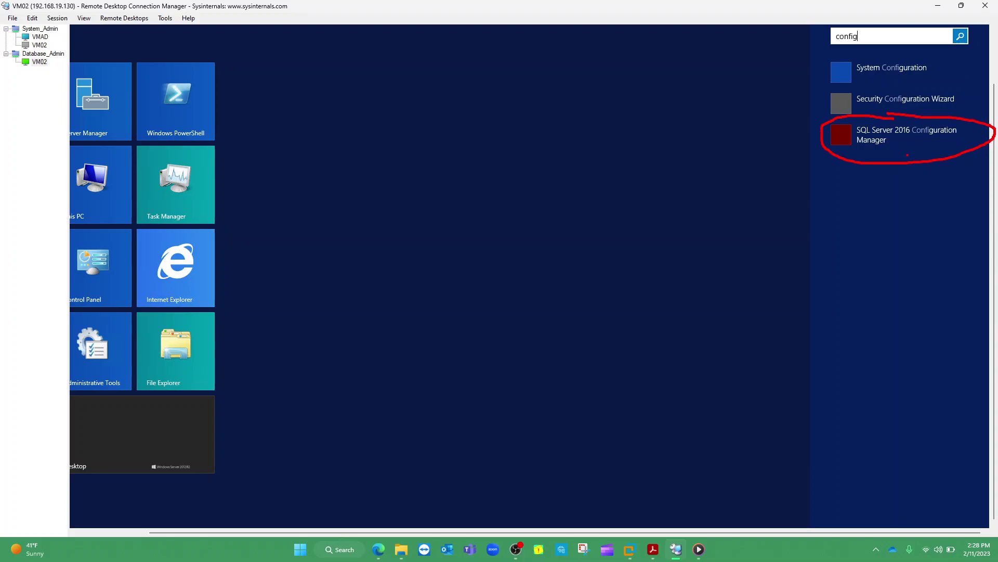
right_click(895, 135)
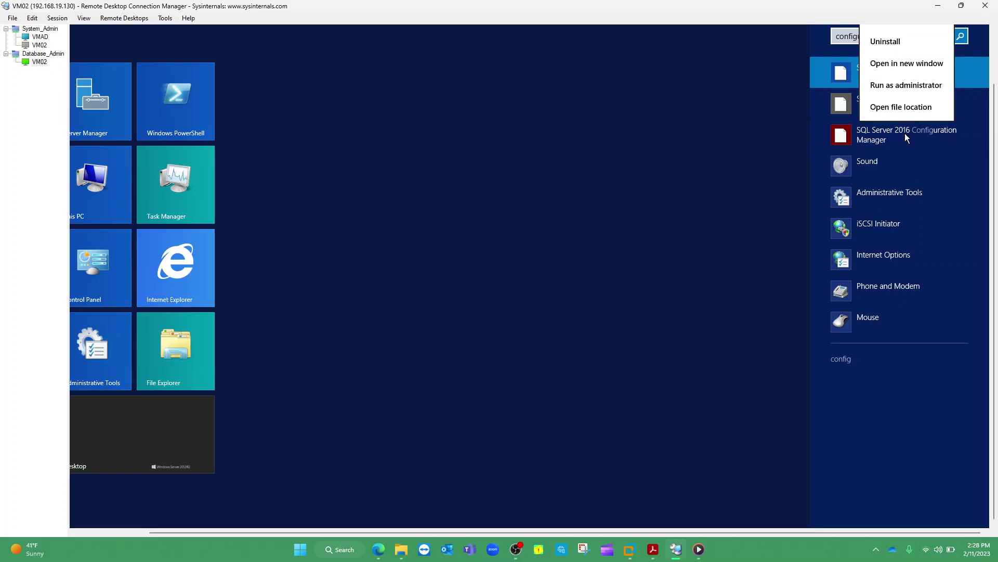
left_click(877, 134)
left_click(875, 136)
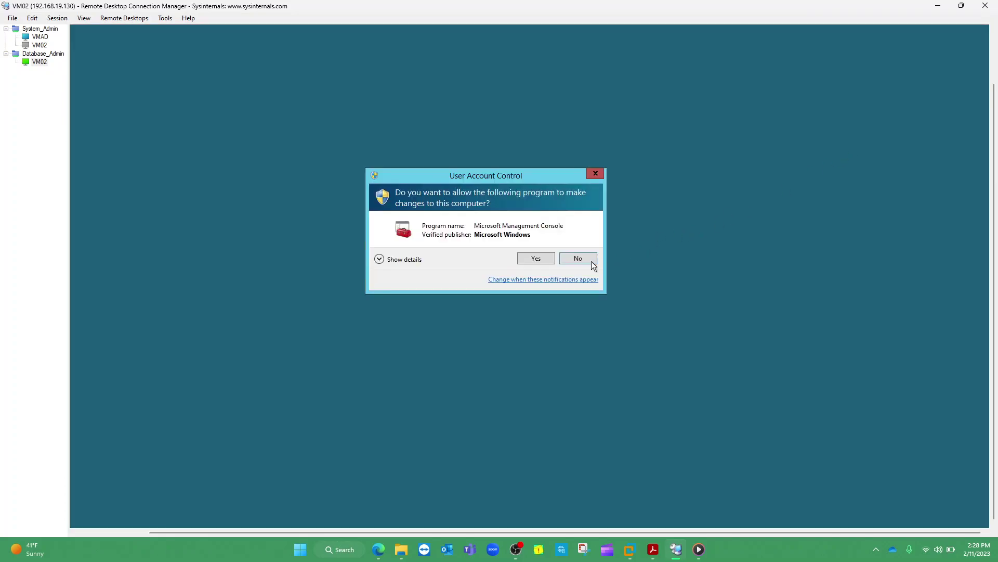
left_click(535, 257)
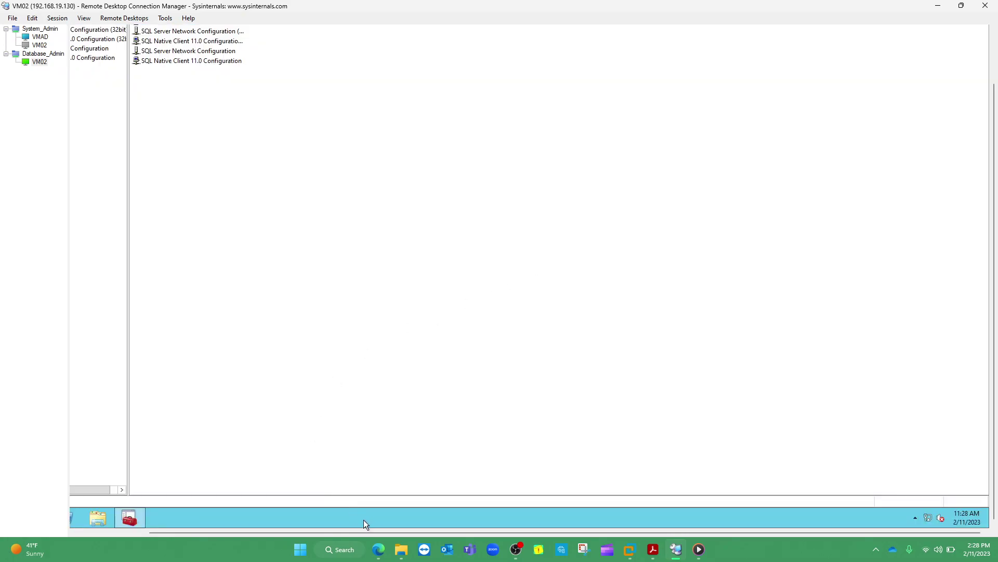
Step: Pin SQL Server 2016 Configuration Manager to the server's taskbar
left_click_drag(370, 532, 207, 518)
right_click(207, 518)
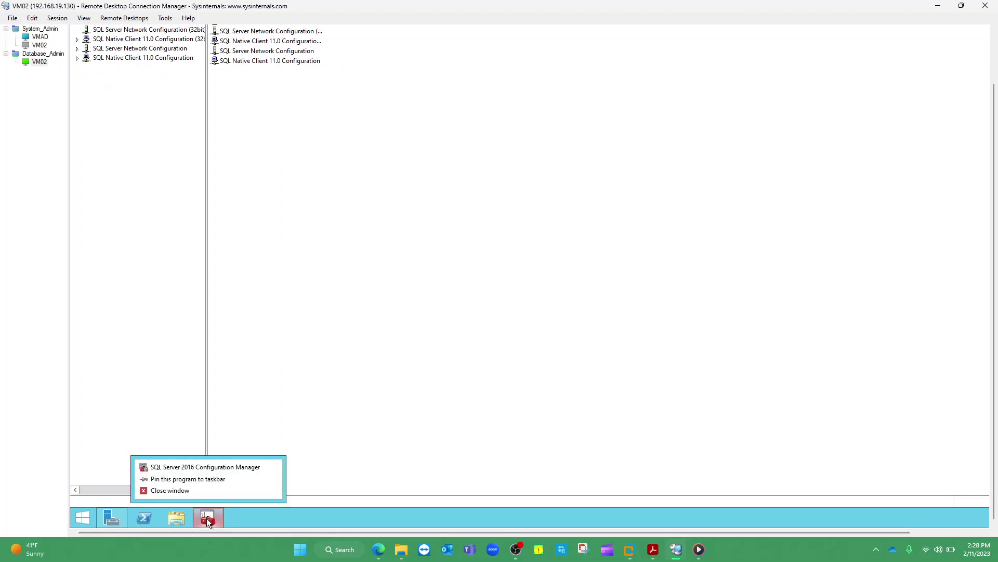
left_click(182, 479)
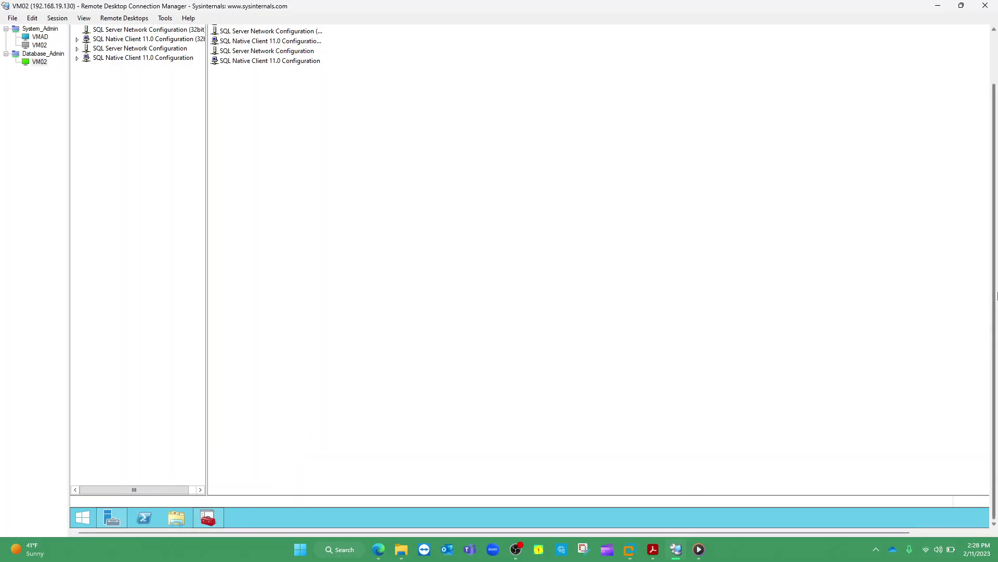
Step: Restore the Configuration Manager window, list the SQL Server Services, and widen the Name column and window to show full service details
scroll(996, 283, "up", 2)
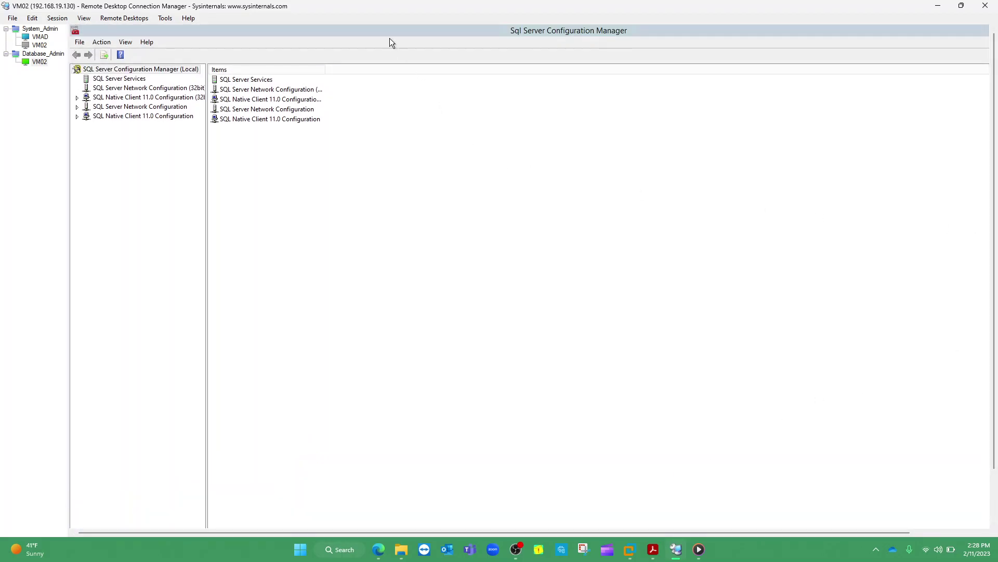
left_click_drag(417, 32, 438, 73)
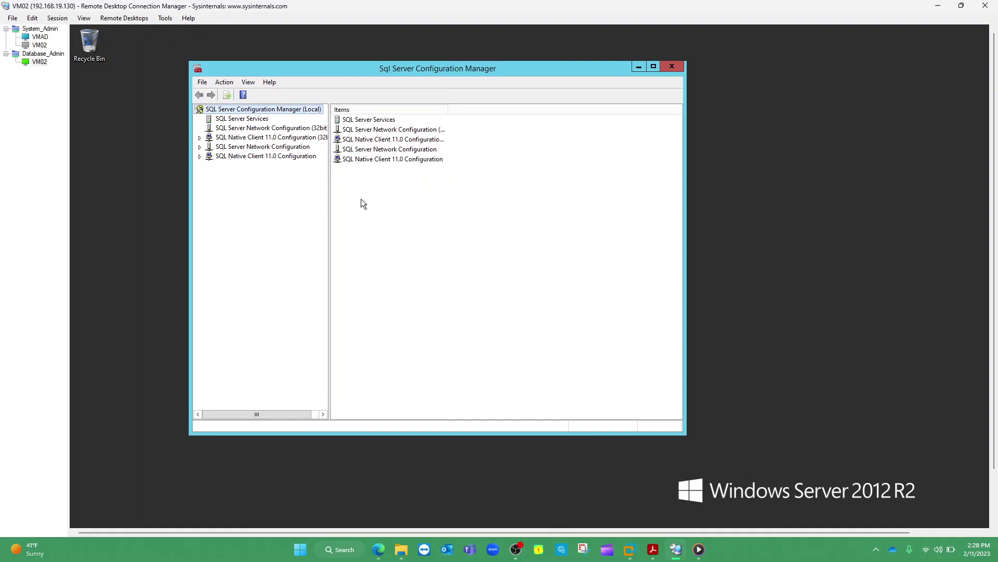
left_click(233, 120)
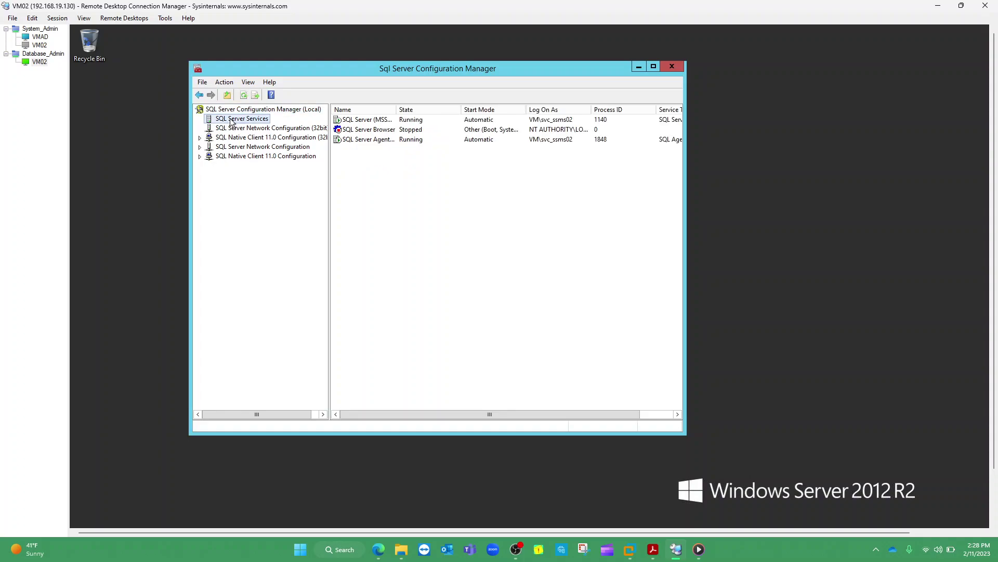
double_click(396, 109)
left_click_drag(685, 165, 783, 180)
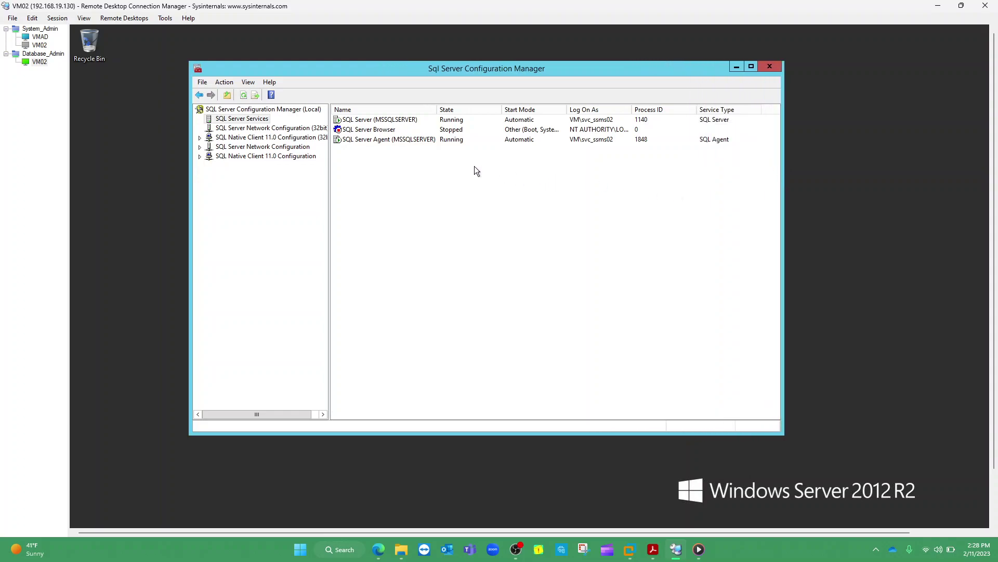
Step: Examine the state and start mode of the SQL Server, SQL Server Browser and SQL Server Agent services
left_click(398, 121)
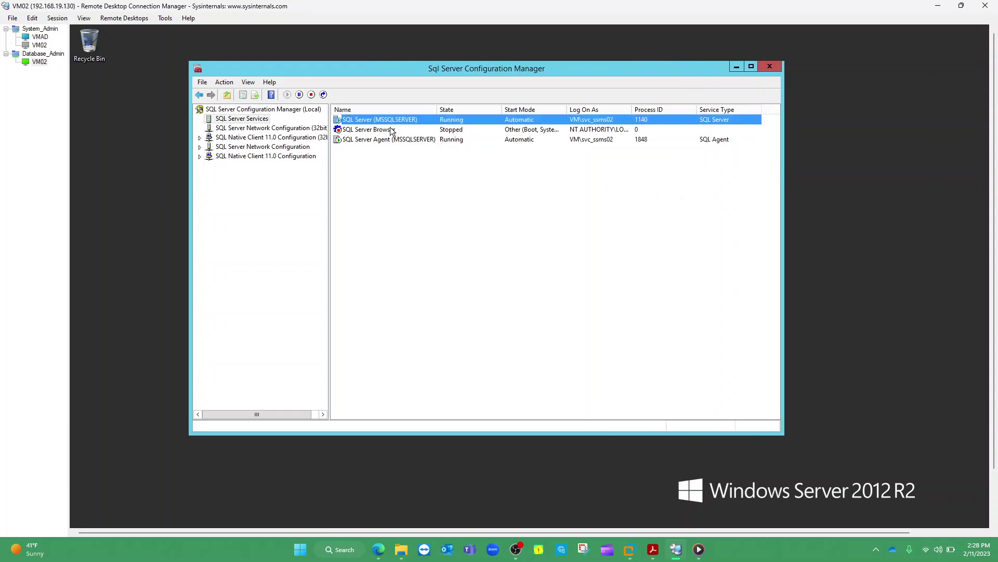
left_click(392, 131)
left_click(379, 138)
left_click(377, 131)
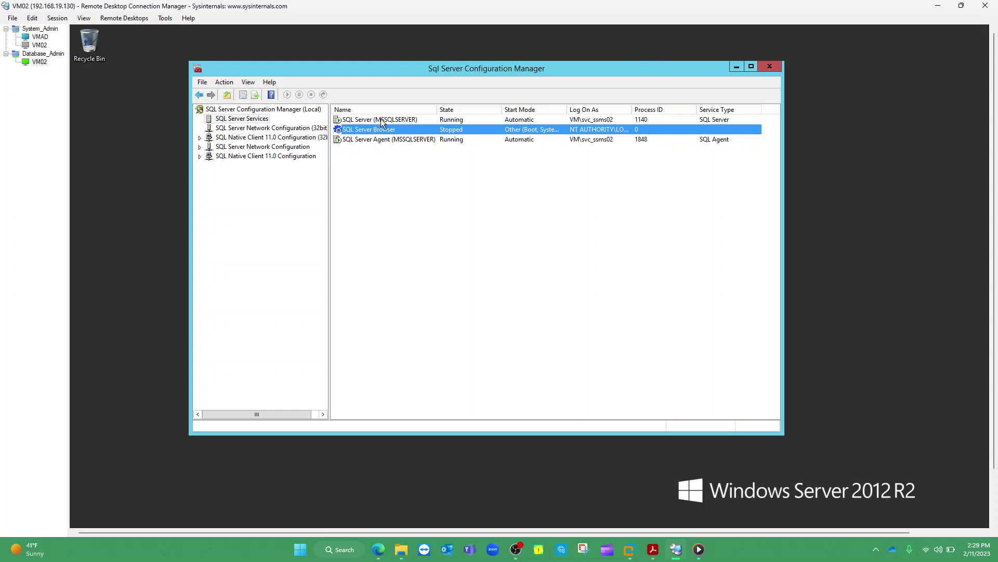
left_click(381, 119)
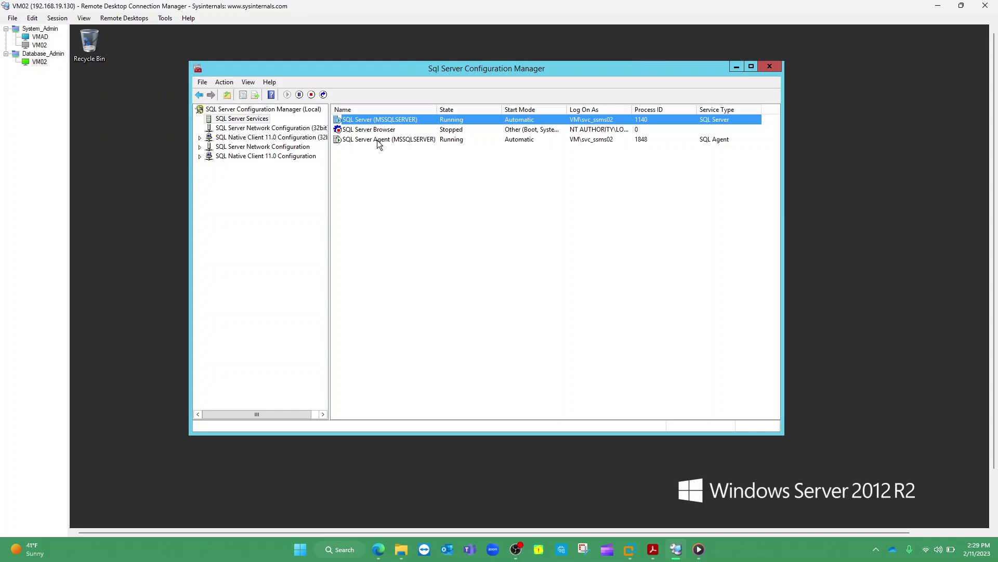
left_click(377, 139)
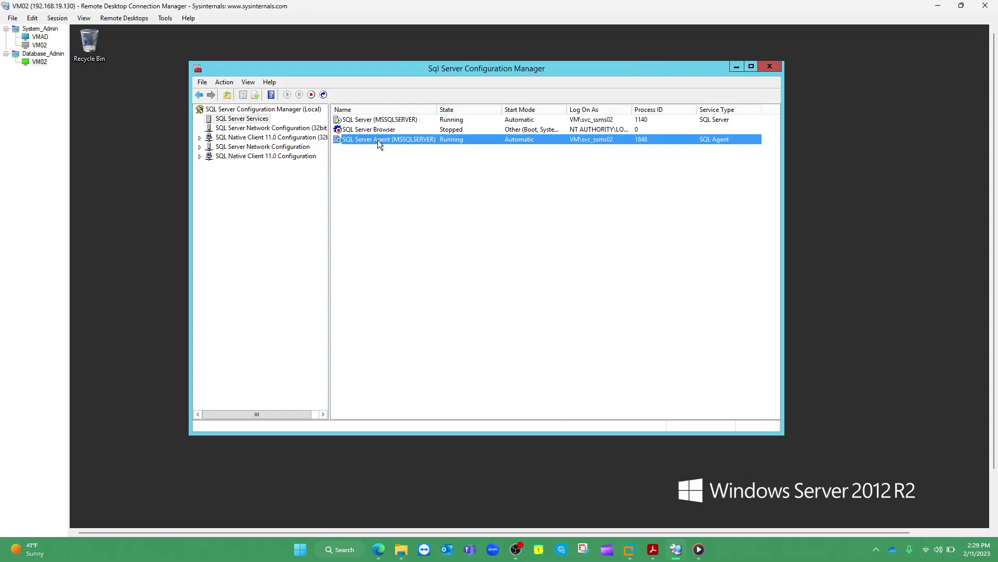
left_click(452, 121)
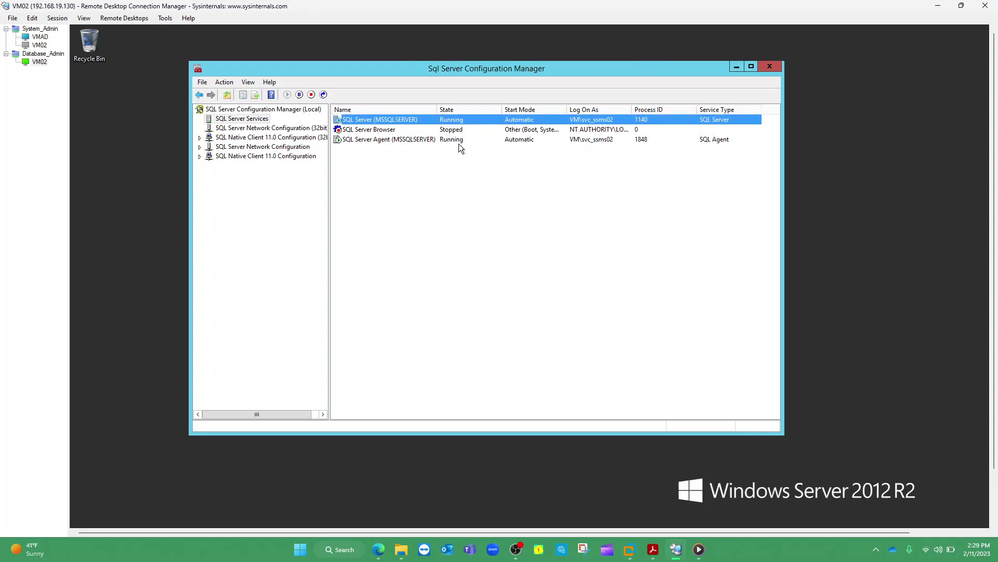
left_click(457, 141)
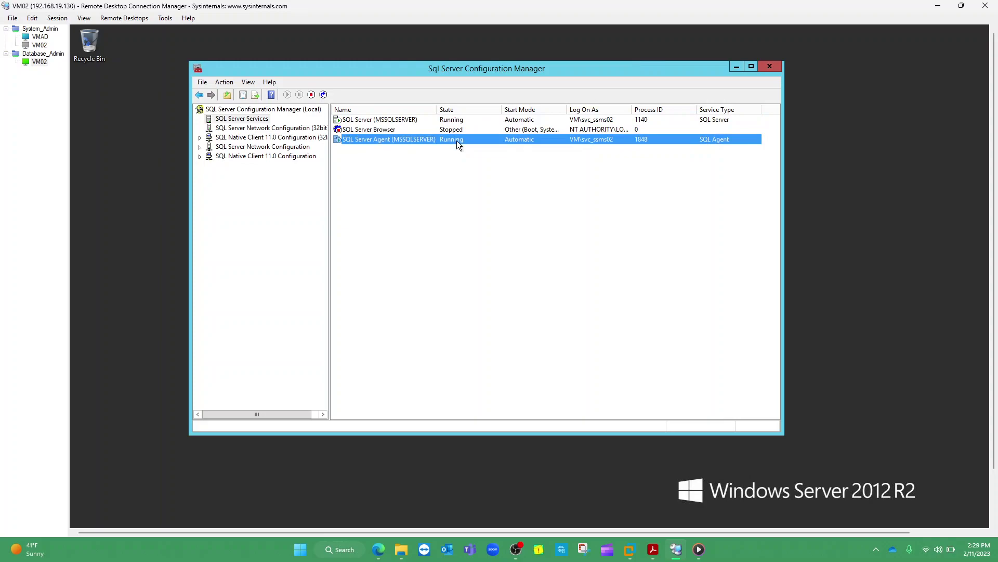
left_click(523, 120)
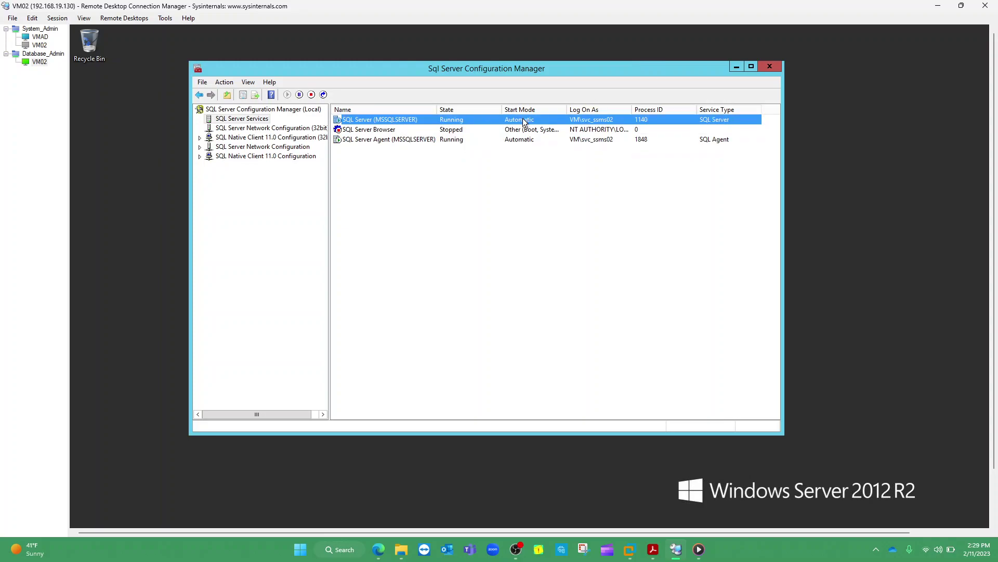
left_click(520, 140)
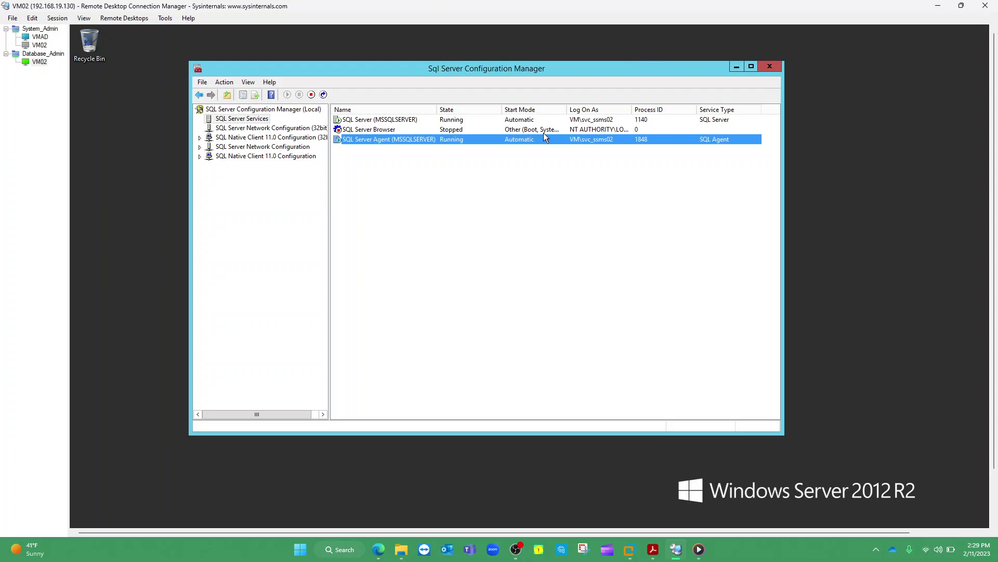
Step: Widen the Log On As column and compare the accounts that run the SQL Server, Browser and Agent services
left_click_drag(631, 108, 656, 108)
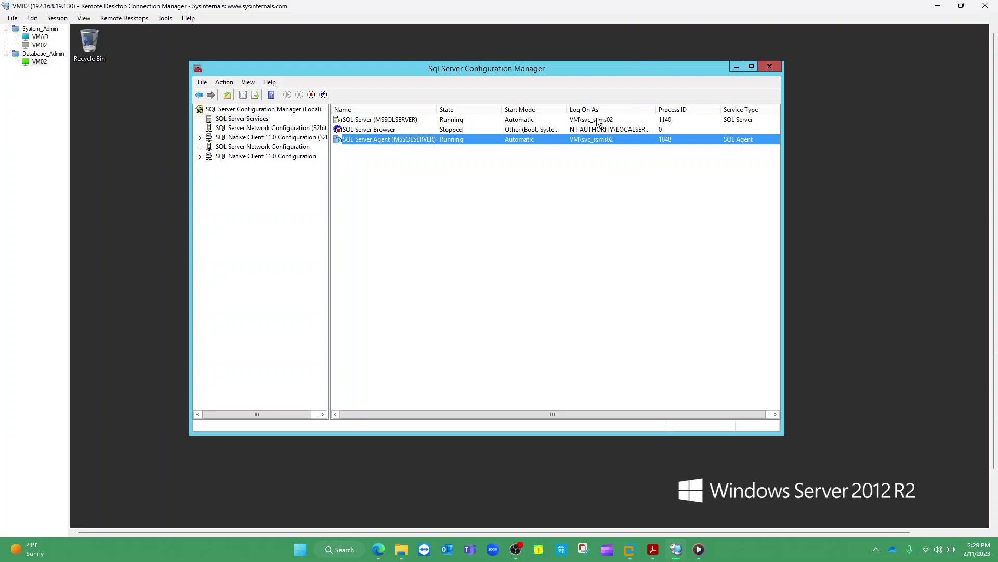
left_click(599, 121)
left_click(603, 141)
left_click(598, 120)
left_click(602, 139)
left_click(604, 120)
left_click(594, 131)
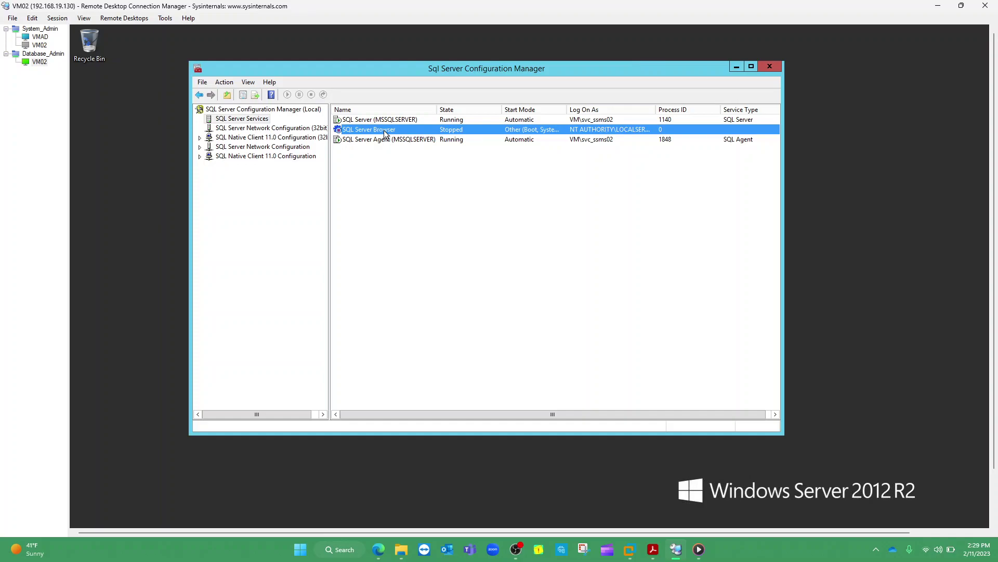
left_click(593, 141)
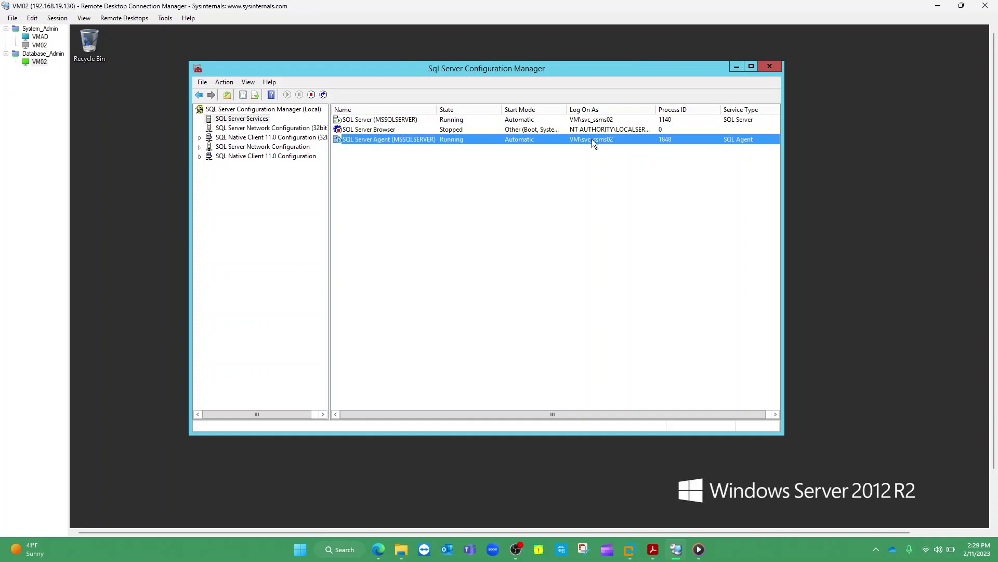
left_click(595, 120)
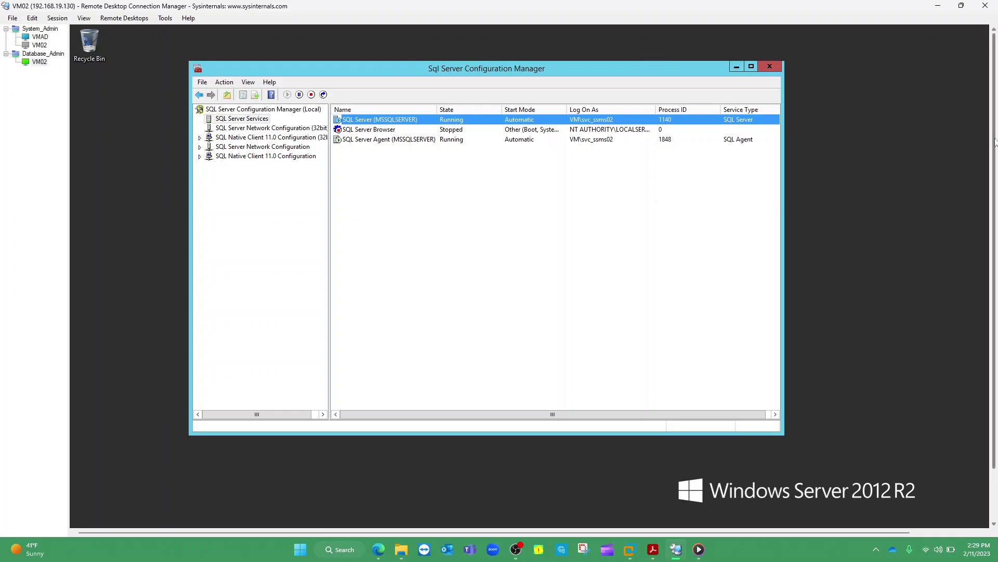
Step: Open the server's Downloads folder in File Explorer, select the SSMS_19 installer, and move the window higher on the desktop
scroll(995, 141, "down", 3)
scroll(993, 138, "up", 3)
left_click_drag(993, 139, 994, 195)
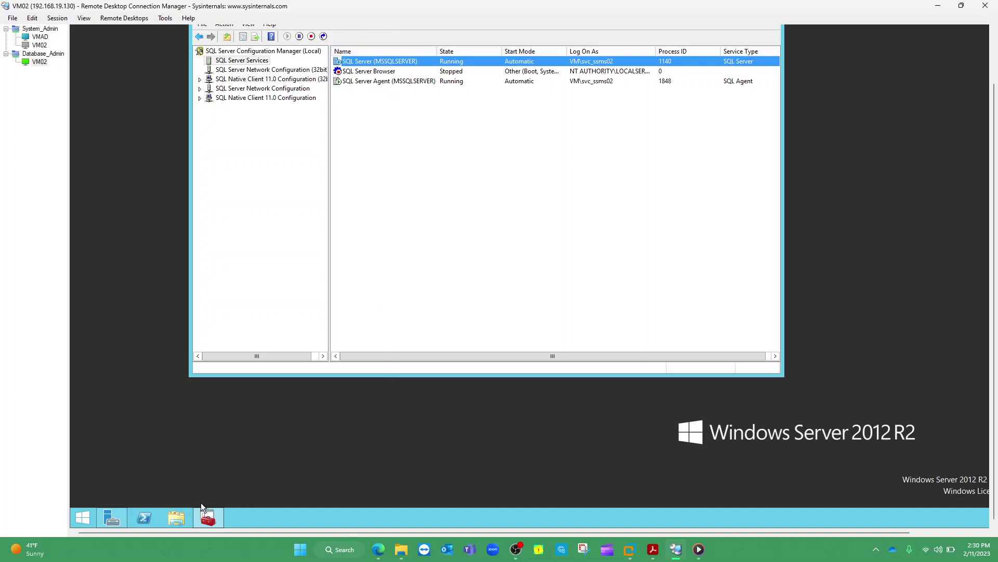
left_click(177, 517)
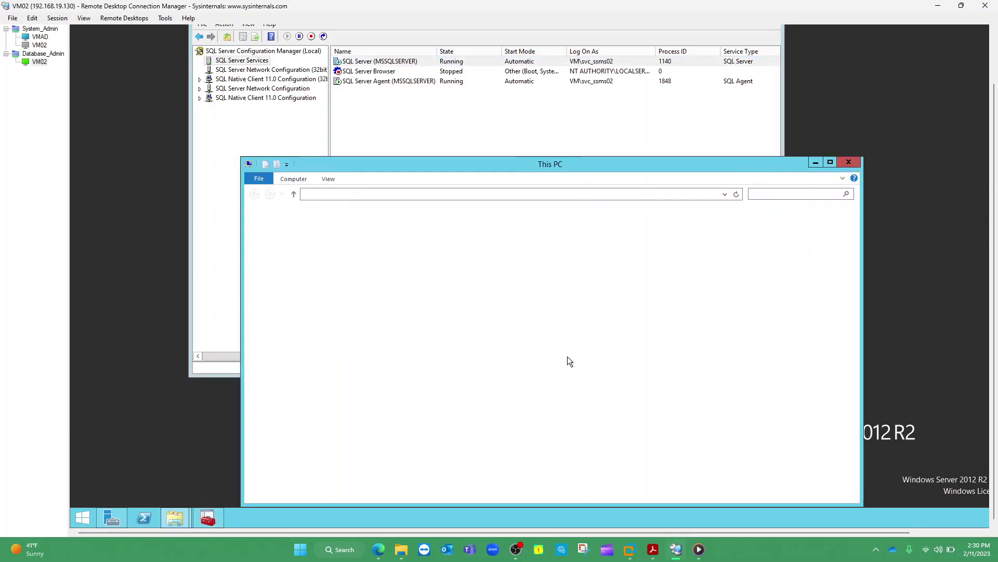
left_click(287, 236)
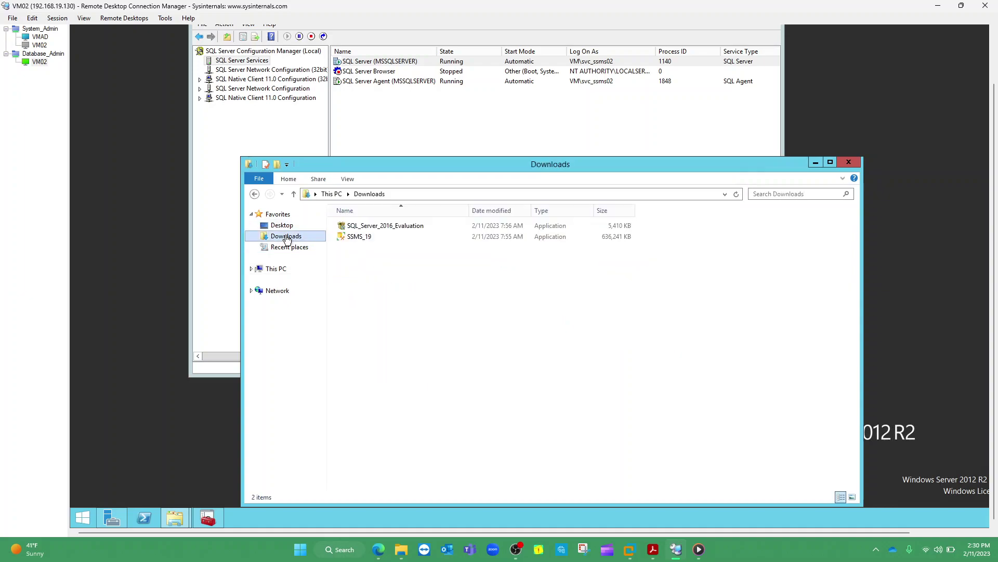
left_click(355, 236)
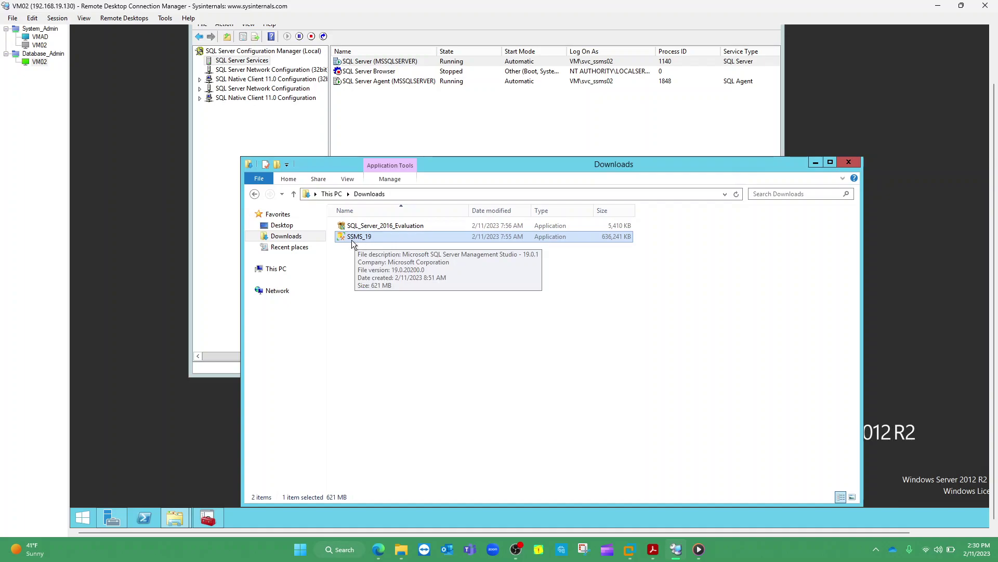
left_click_drag(470, 164, 426, 105)
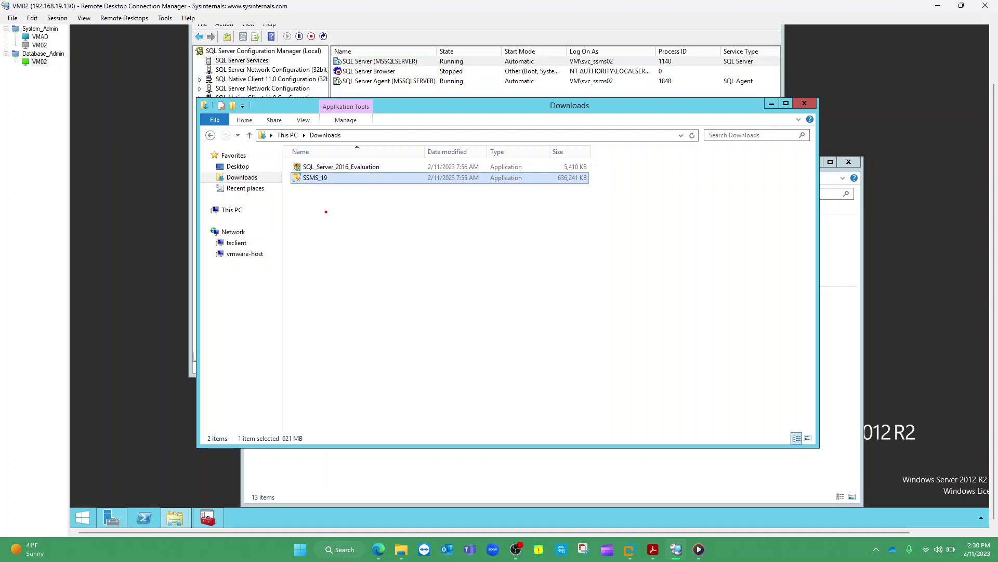
left_click_drag(329, 216, 329, 239)
type("SQL SERVER MANA")
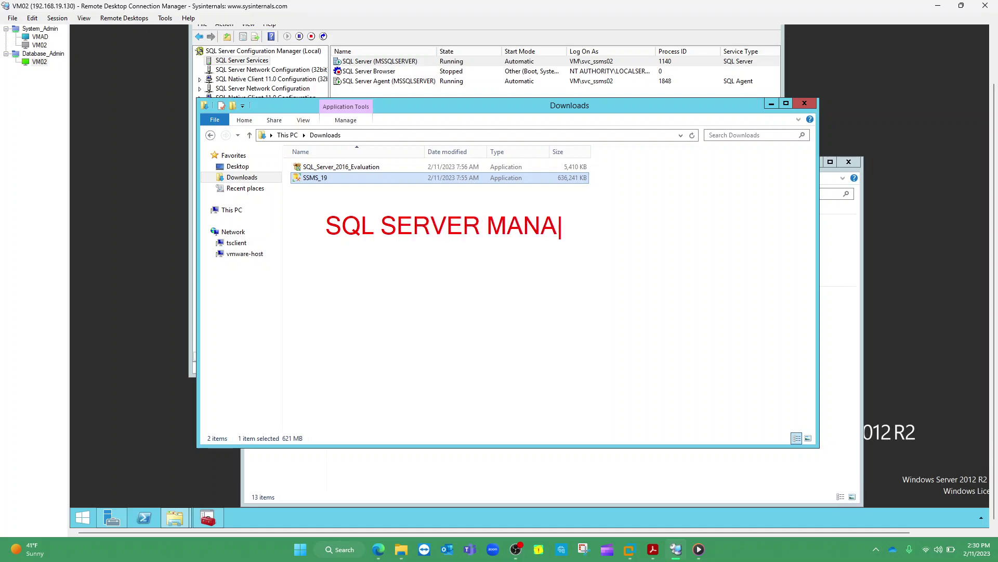
type("GEMENT STUDIO (SSMS)")
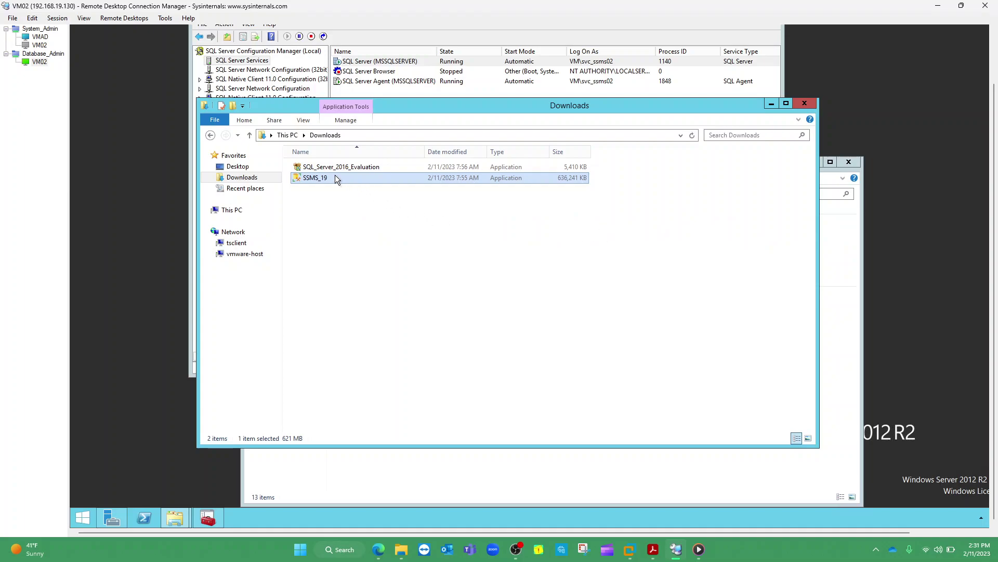
mouse_move(330, 179)
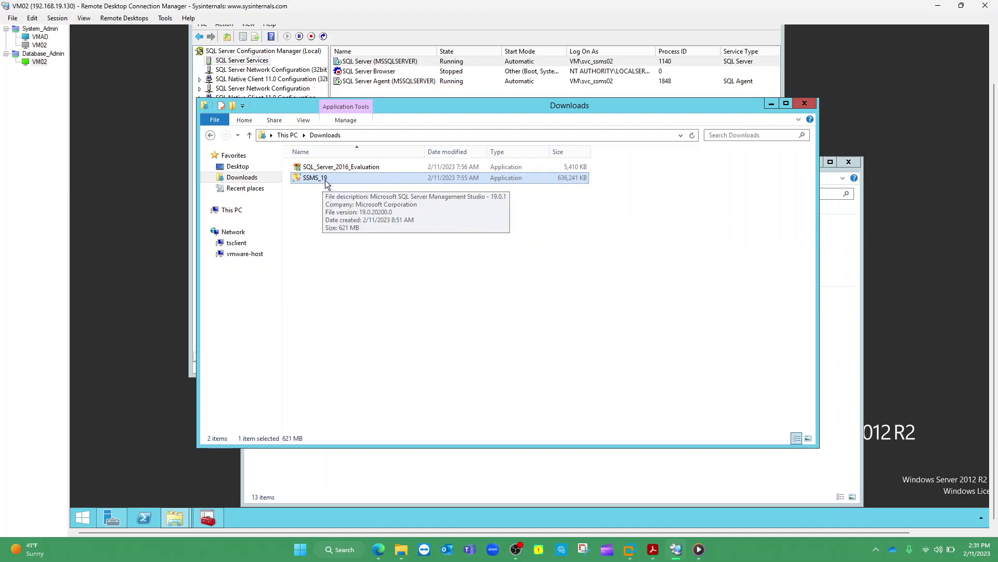
Step: Try to run the SSMS_19 installer from the Downloads folder
double_click(348, 180)
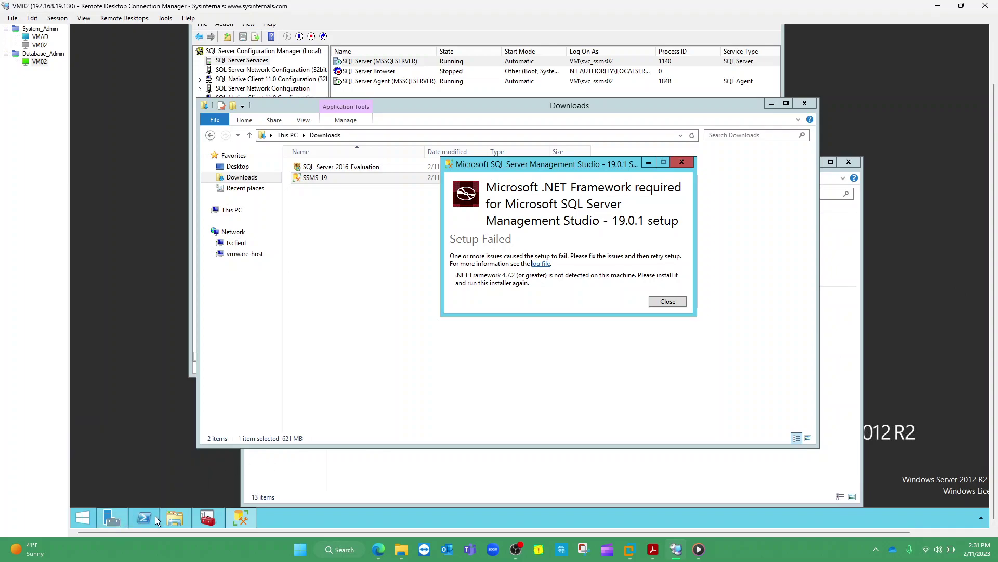
mouse_move(112, 519)
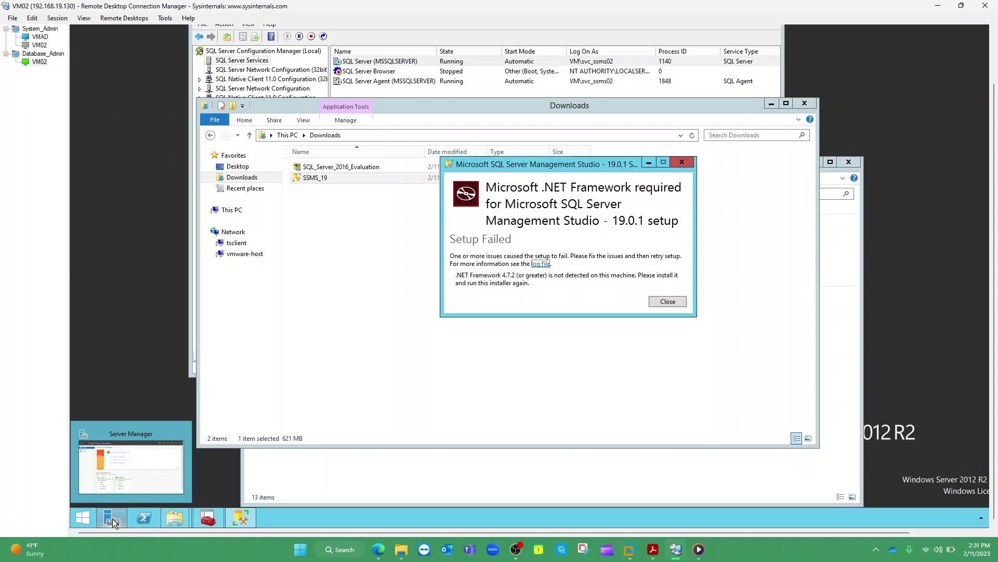
left_click(112, 519)
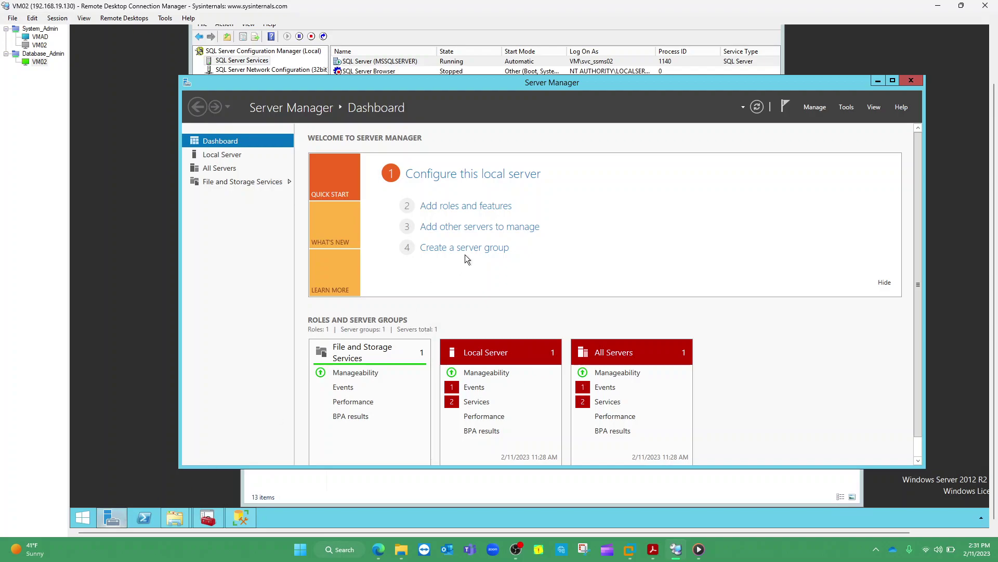
left_click(445, 208)
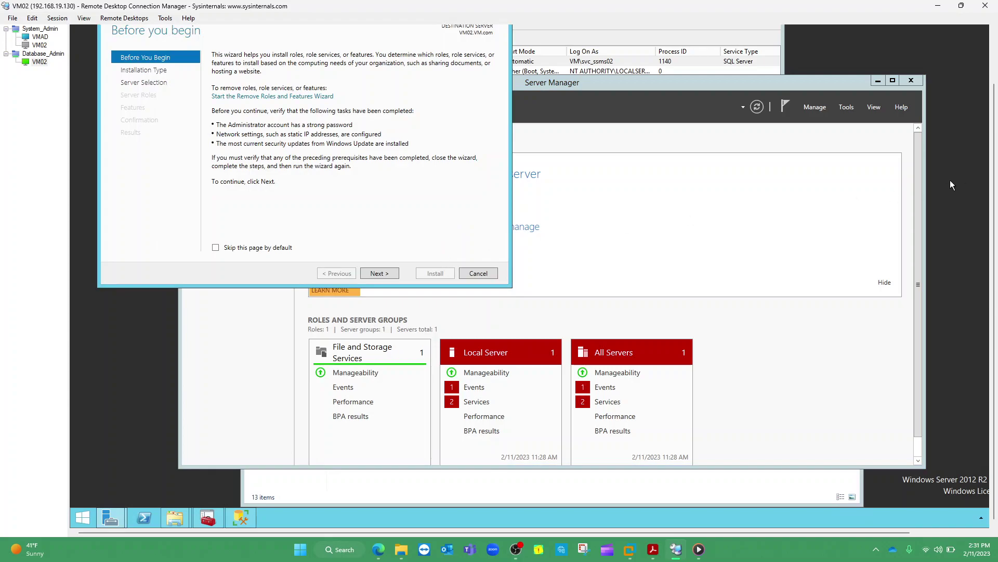
left_click_drag(993, 151, 994, 116)
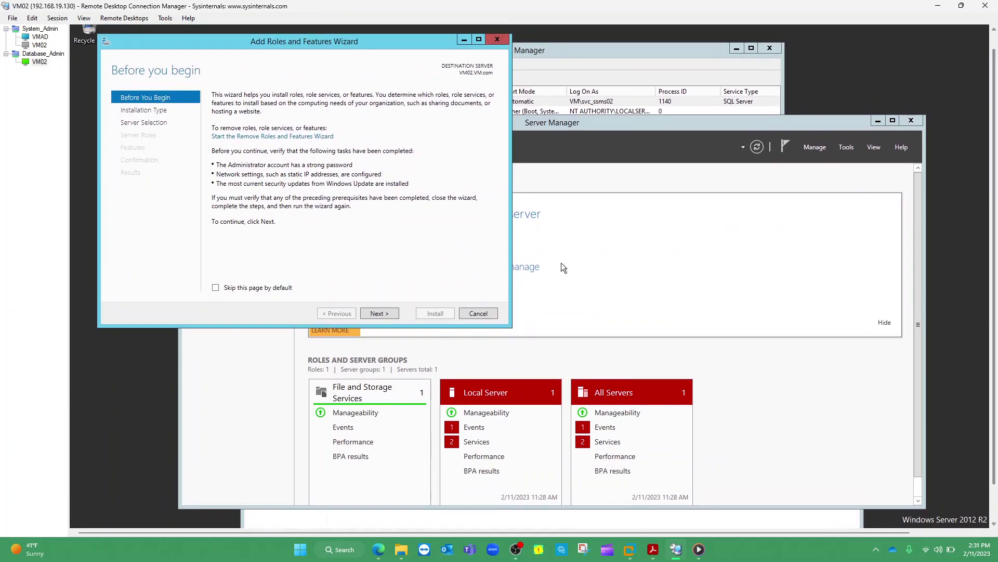
left_click(386, 313)
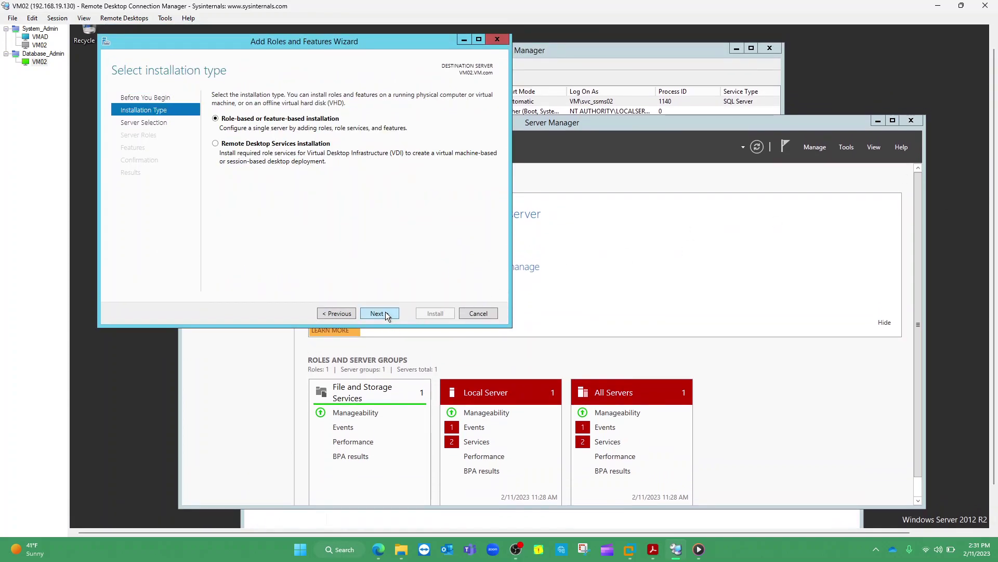
left_click(385, 313)
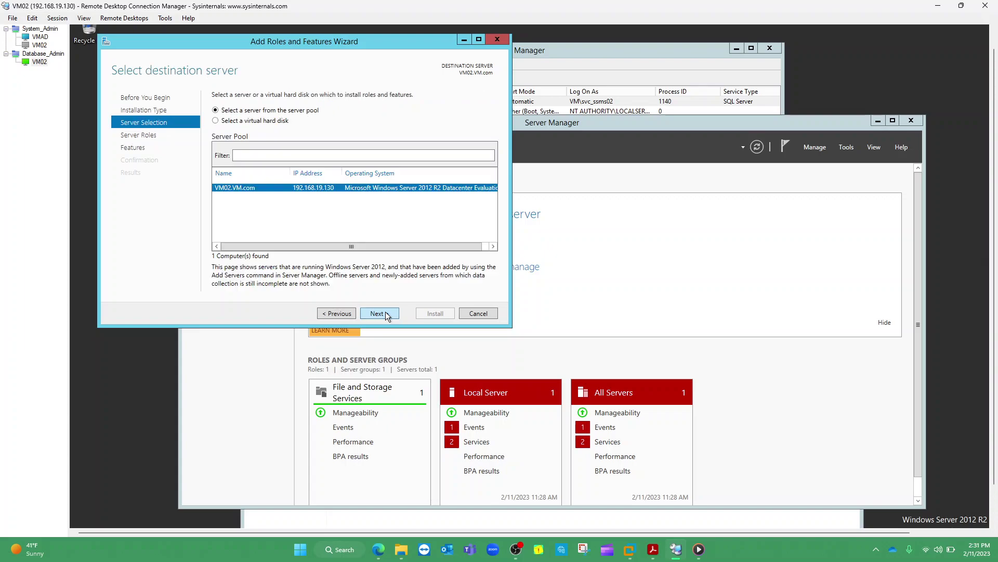
left_click(385, 313)
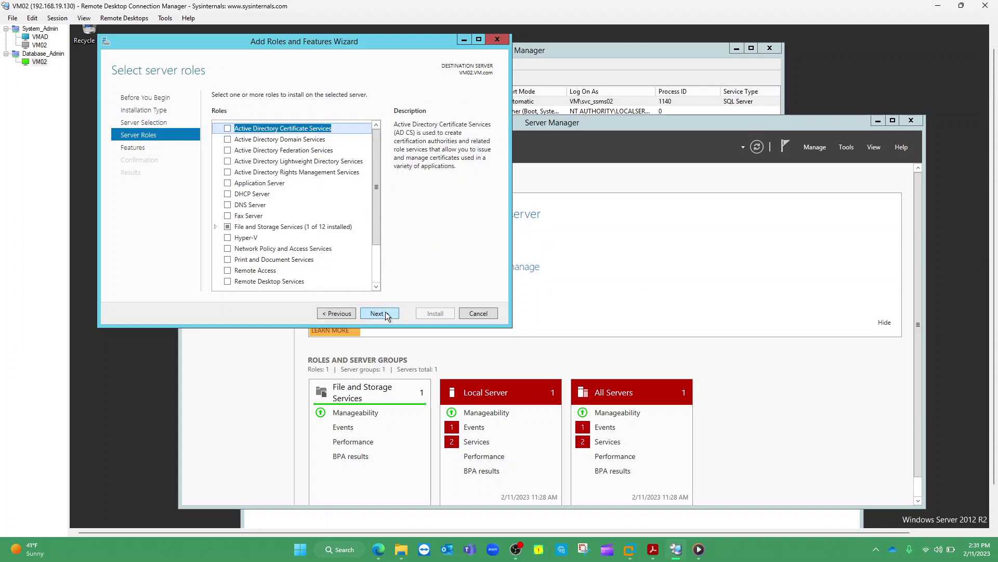
left_click(385, 313)
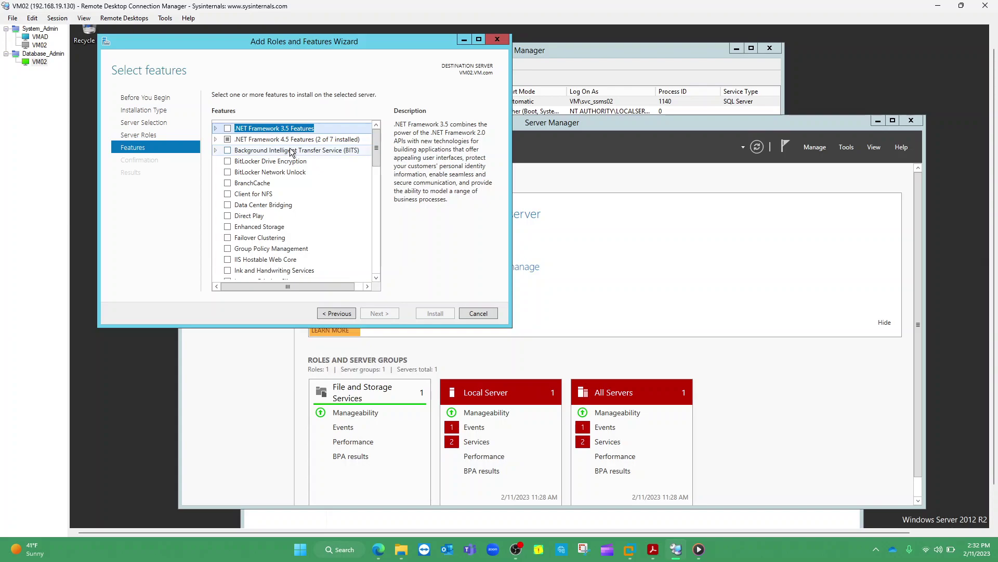
left_click(496, 40)
Step: Bring the SSMS 19.0.1 setup message back to the front and check which .NET Framework version it requires
left_click(570, 55)
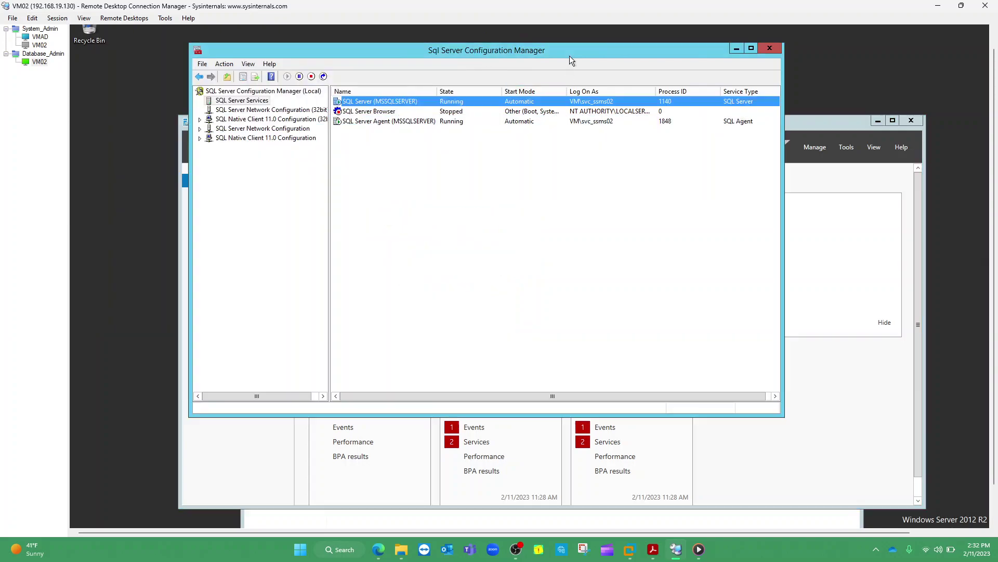
left_click(404, 523)
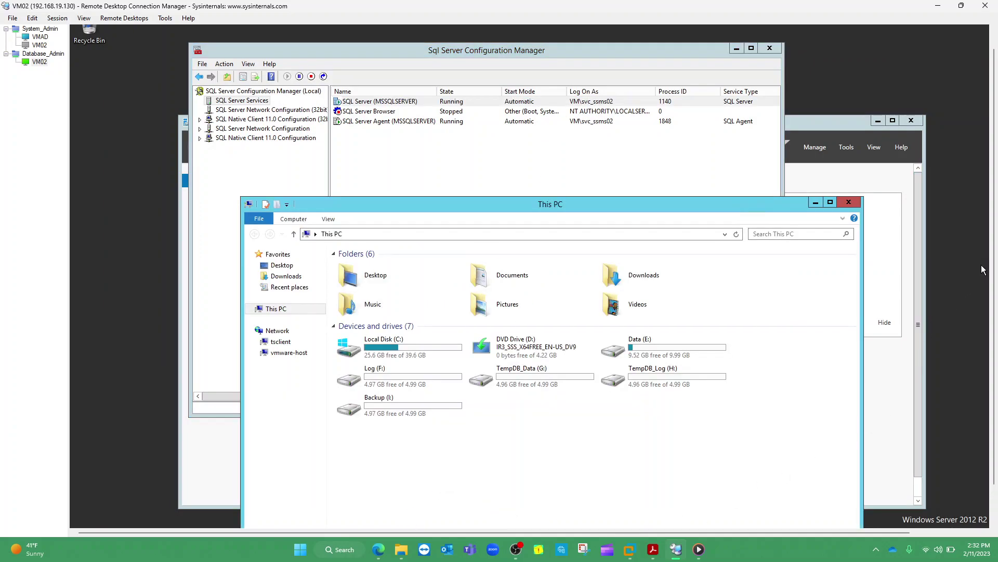
scroll(995, 254, "down", 2)
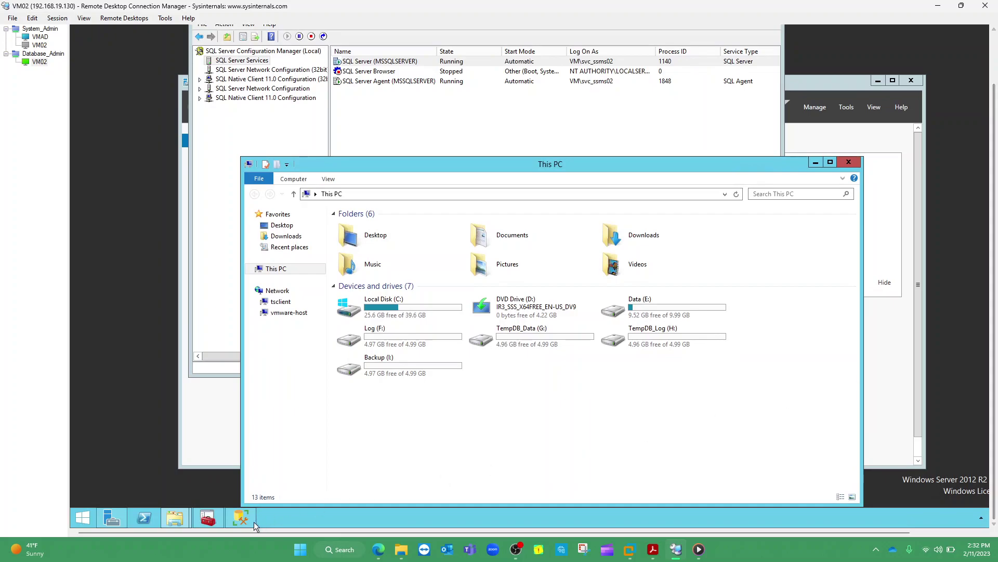
left_click(239, 523)
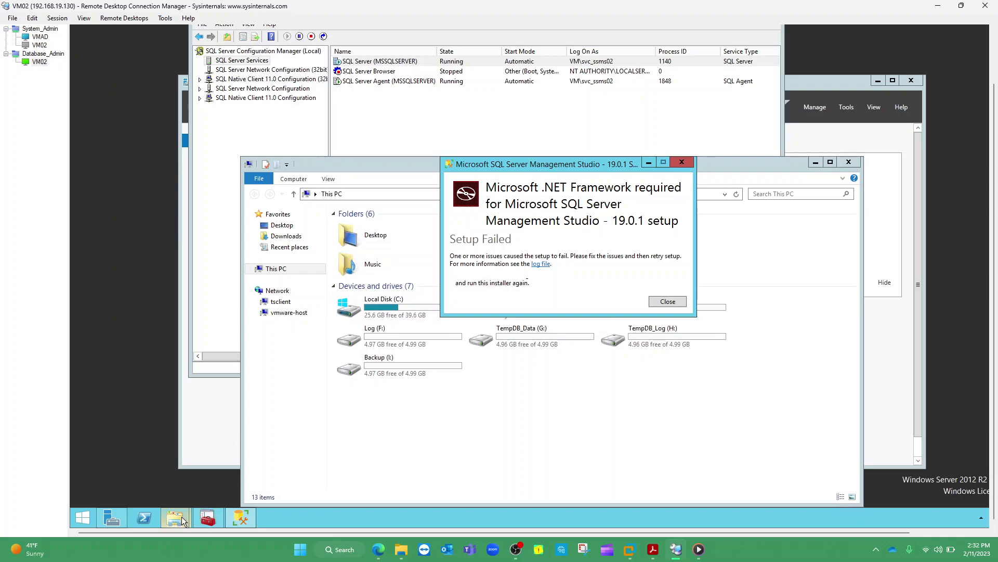
Step: Start adding roles and features from Server Manager, using role-based installation on VM02.VM.com with no new roles, up to feature selection
mouse_move(182, 516)
left_click(113, 518)
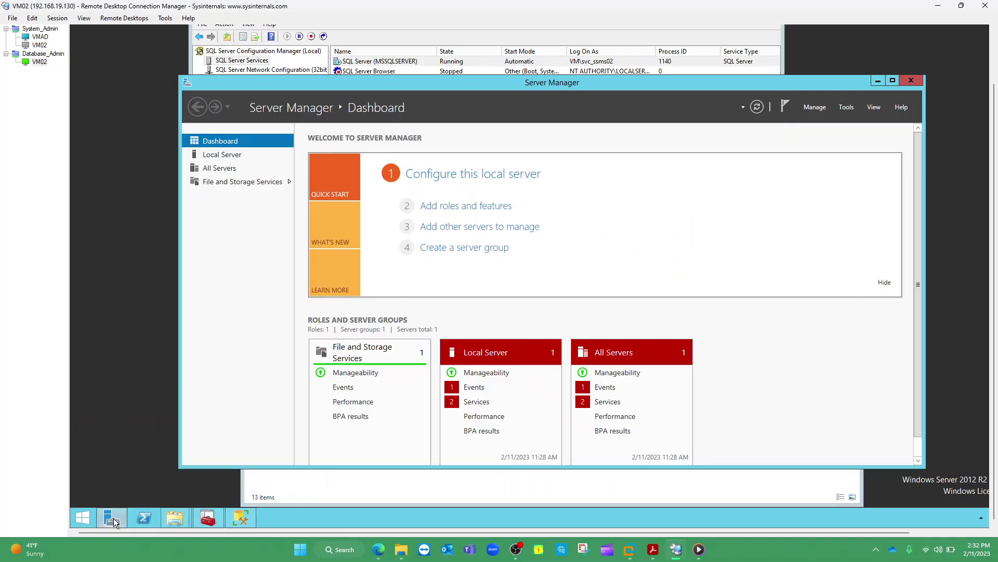
left_click(459, 208)
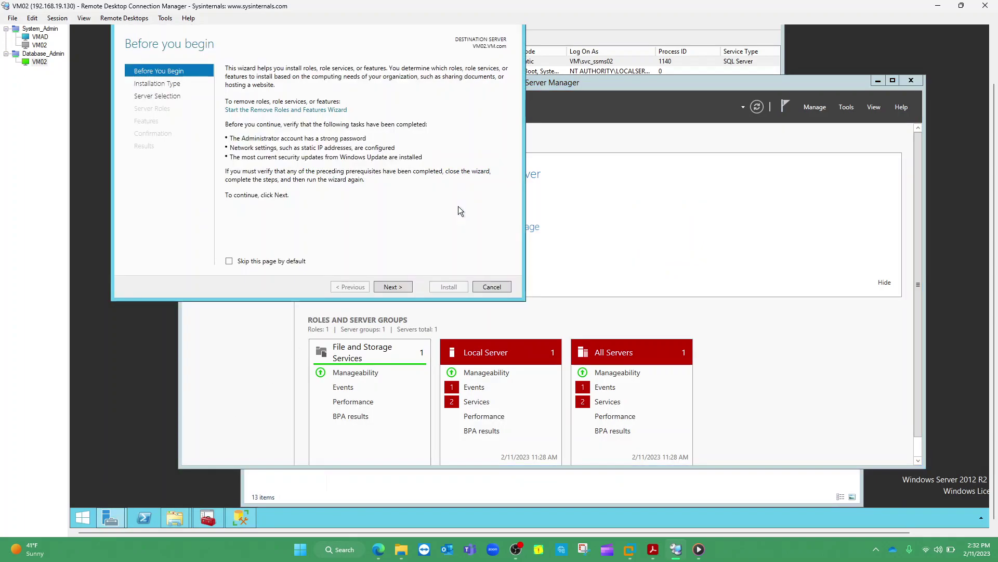
left_click(396, 287)
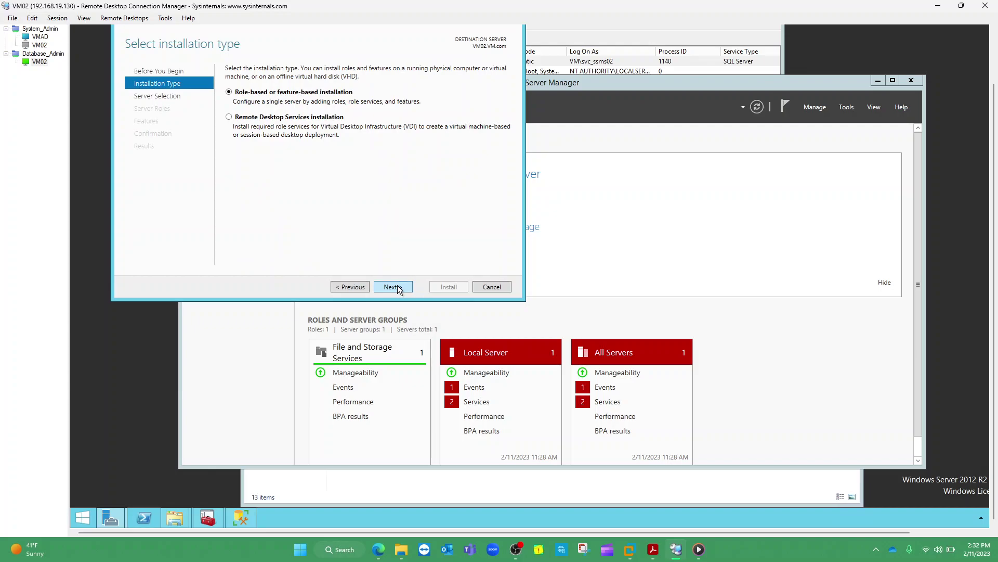
left_click(397, 285)
left_click(397, 285)
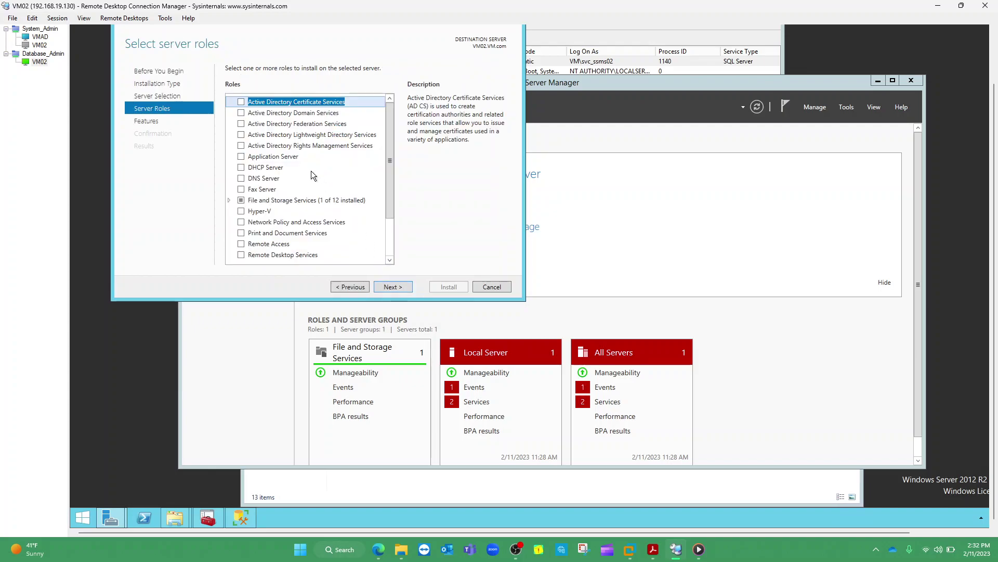
left_click(385, 287)
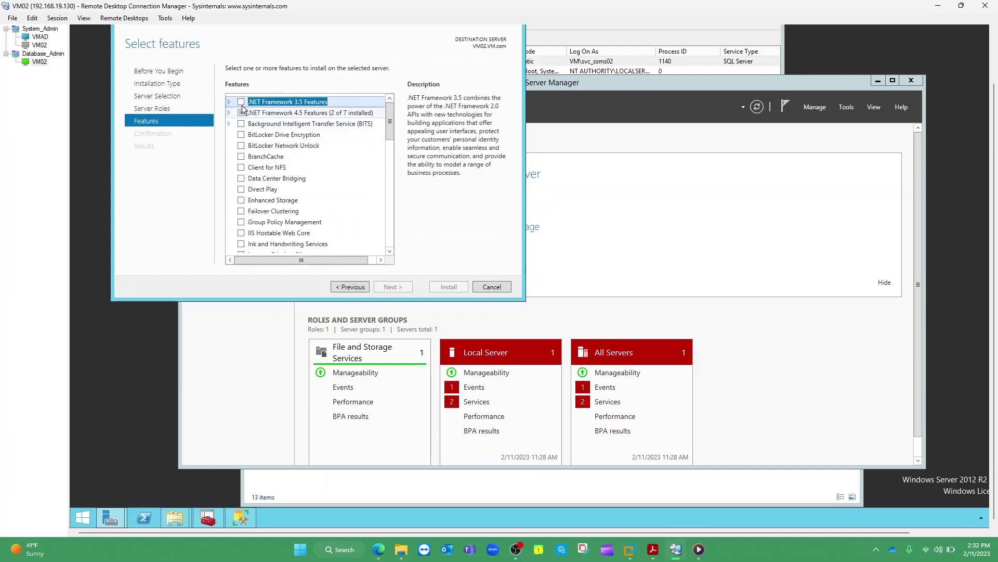
Step: Select .NET Framework 3.5 Features and start their installation
left_click(241, 103)
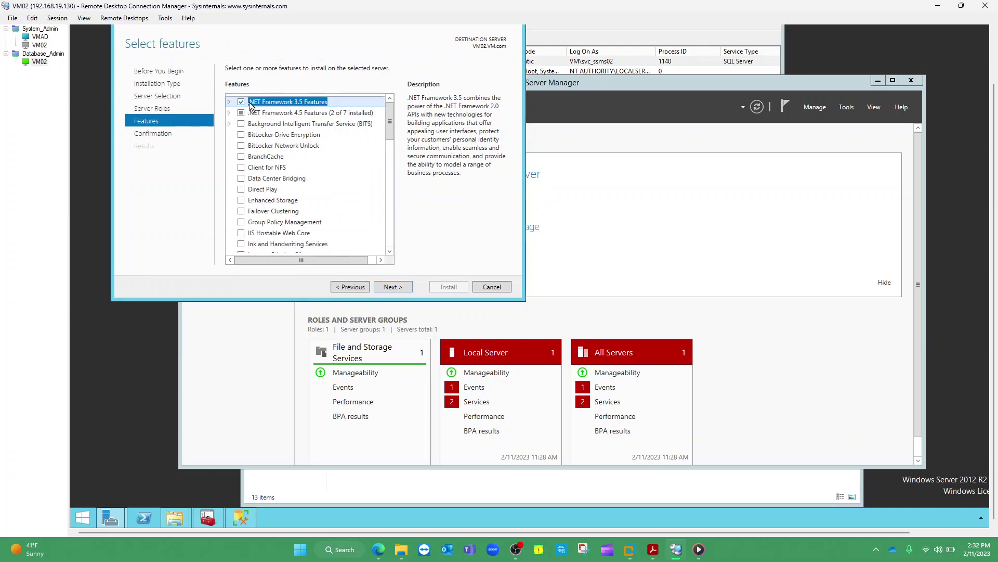
left_click(399, 288)
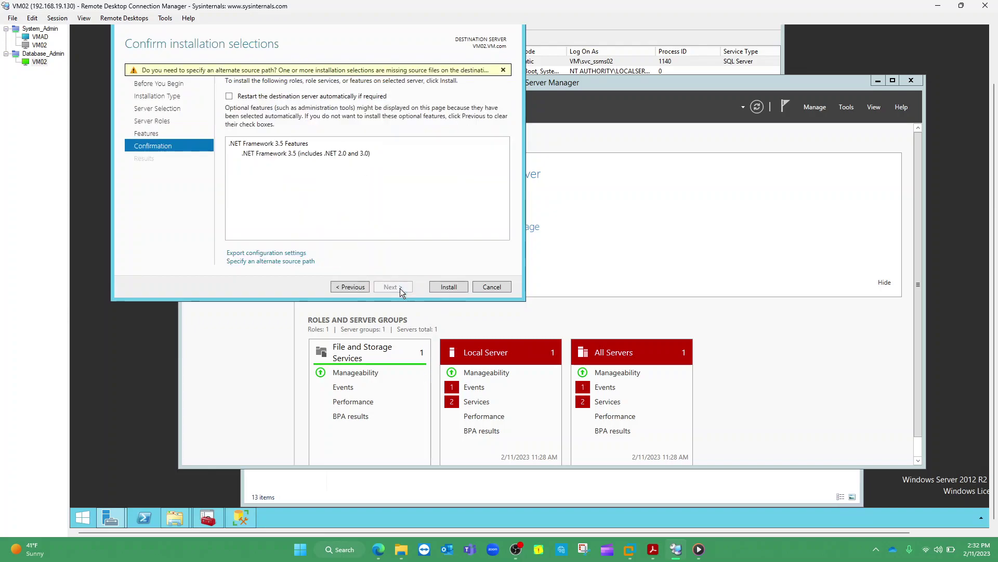
left_click(445, 287)
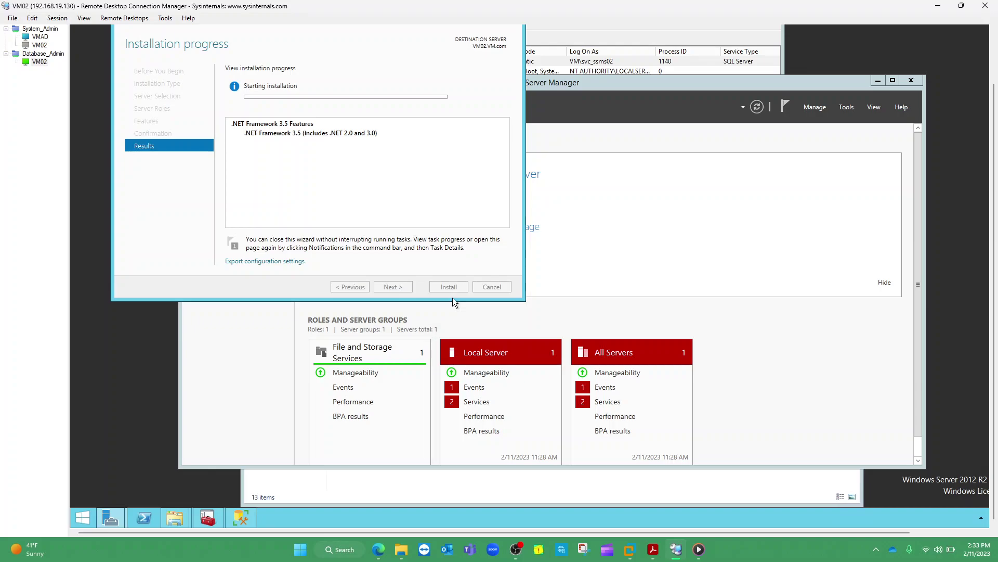
Step: Check the .NET Framework 3.5 installation result and close the Add Roles and Features Wizard
left_click(517, 552)
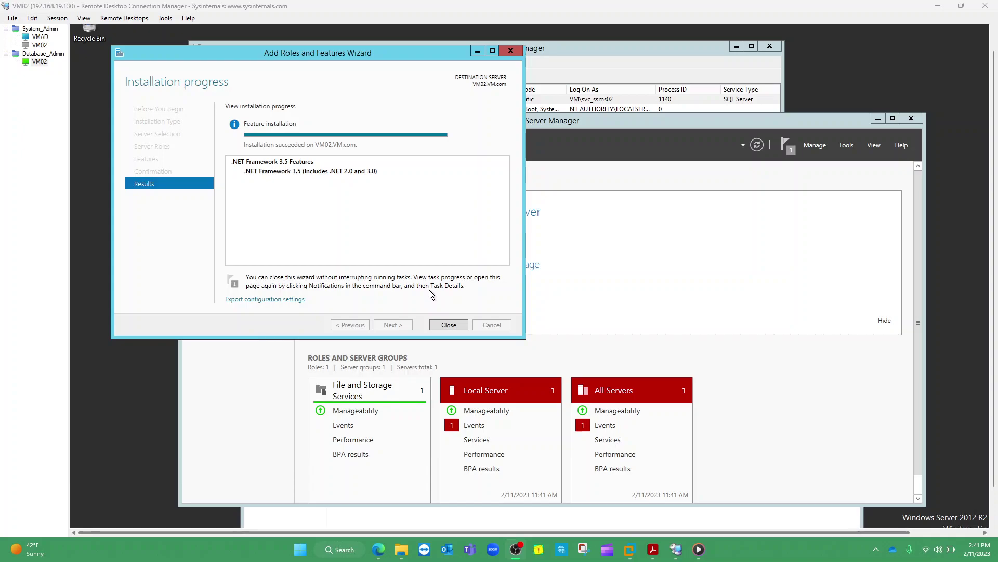
left_click(895, 265)
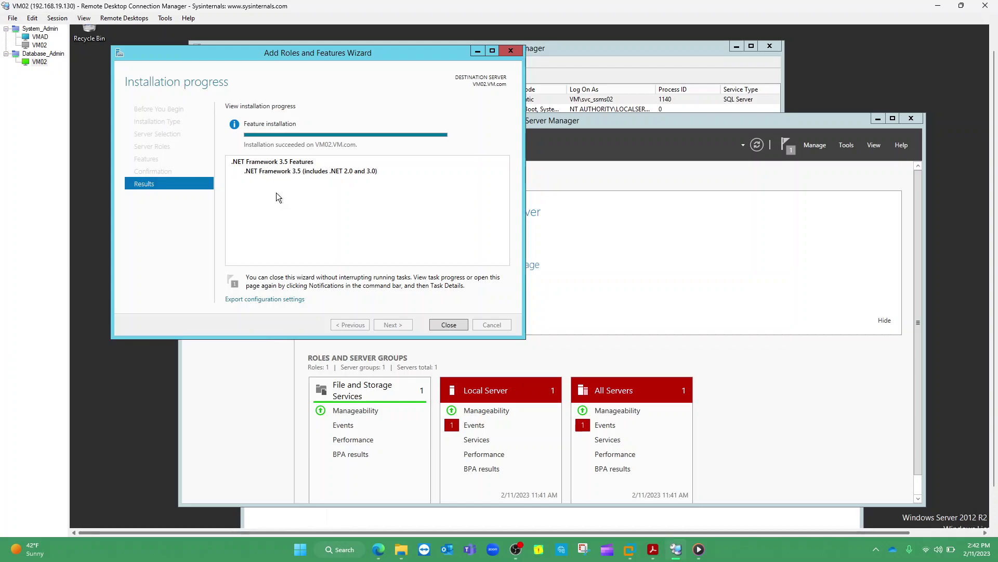
mouse_move(265, 134)
left_mouse_down()
mouse_move(247, 154)
mouse_move(365, 148)
mouse_move(238, 131)
left_mouse_up()
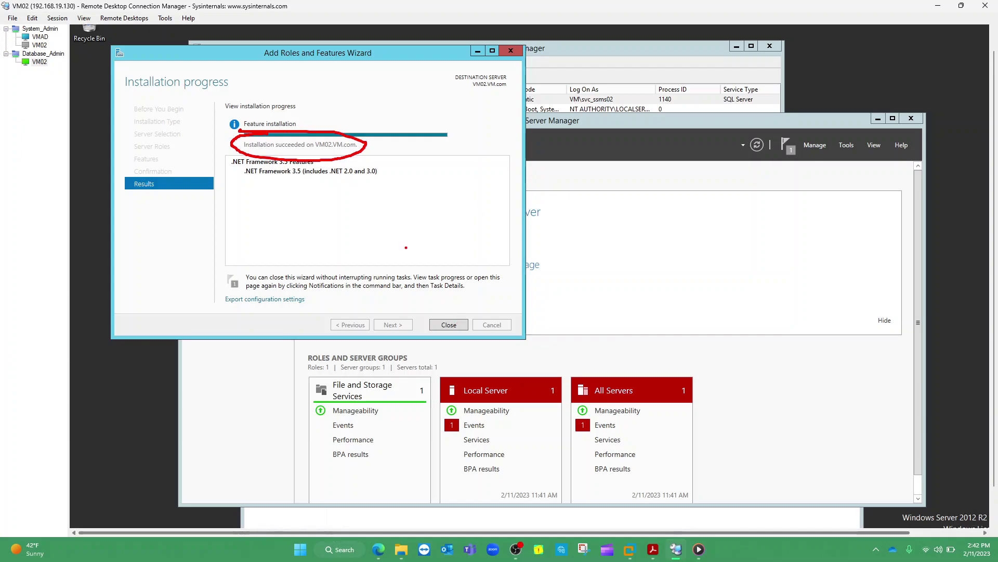
left_click(458, 324)
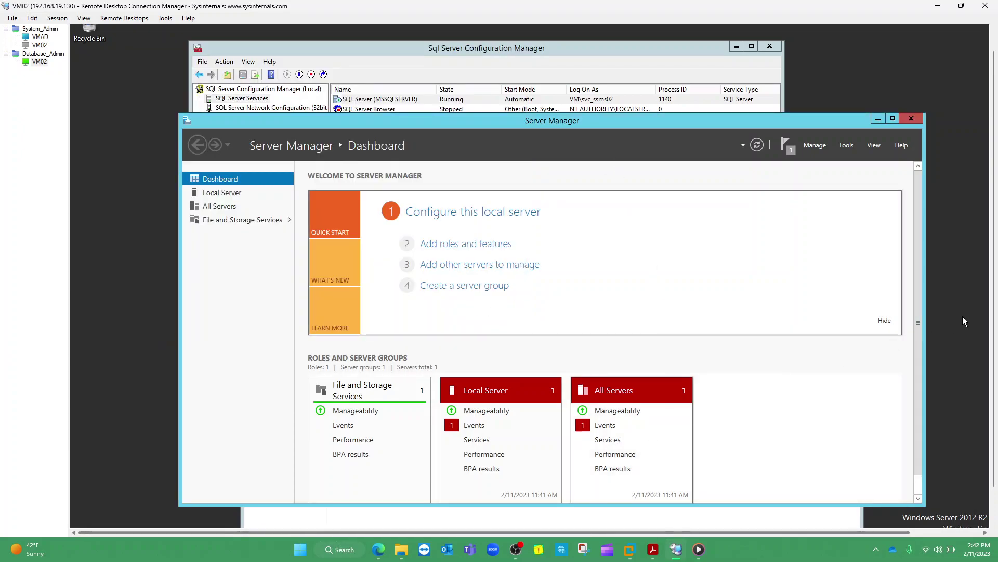
Step: Return to the earlier SSMS 19.0.1 setup window and close it
left_click_drag(994, 251, 991, 325)
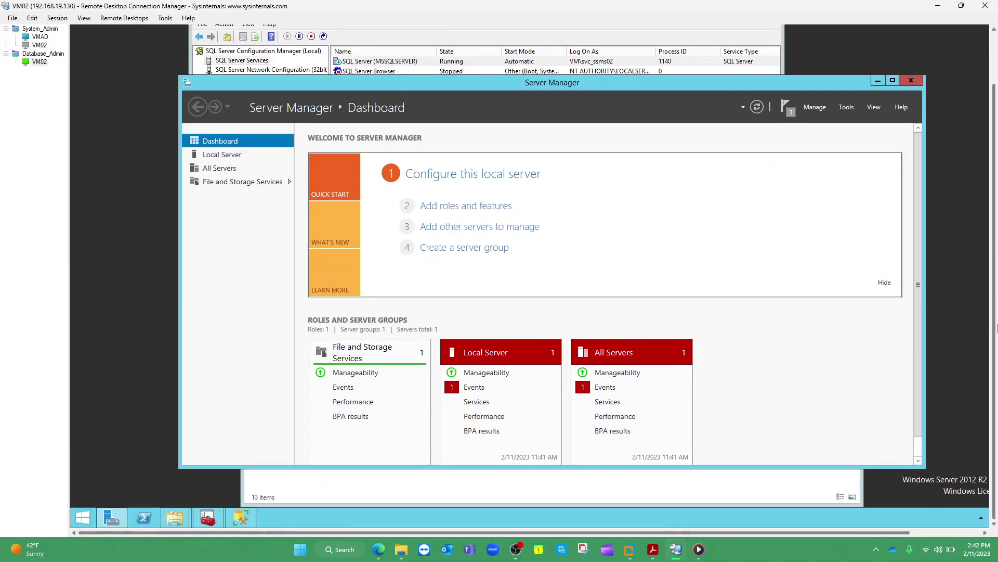
left_click(240, 518)
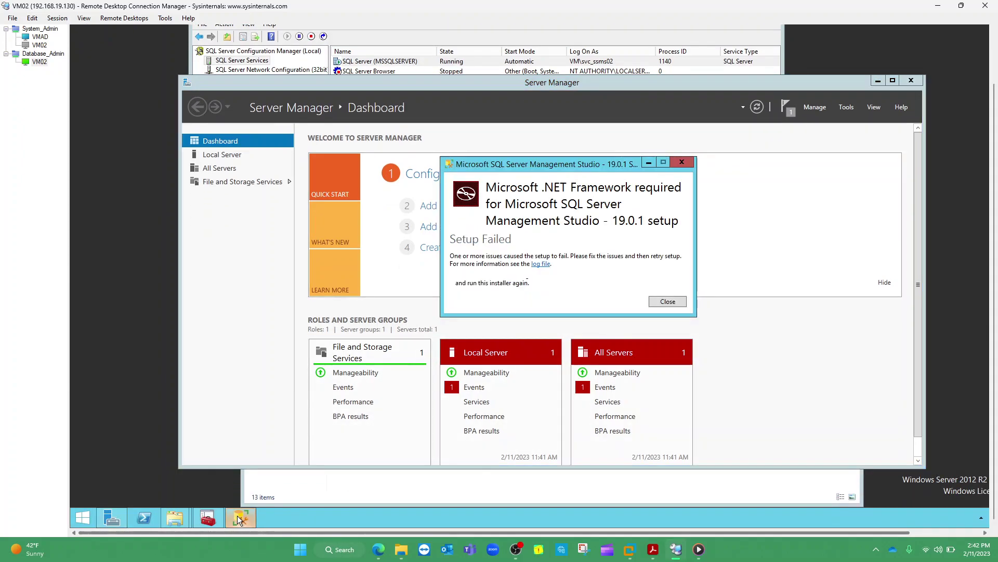
left_click(668, 301)
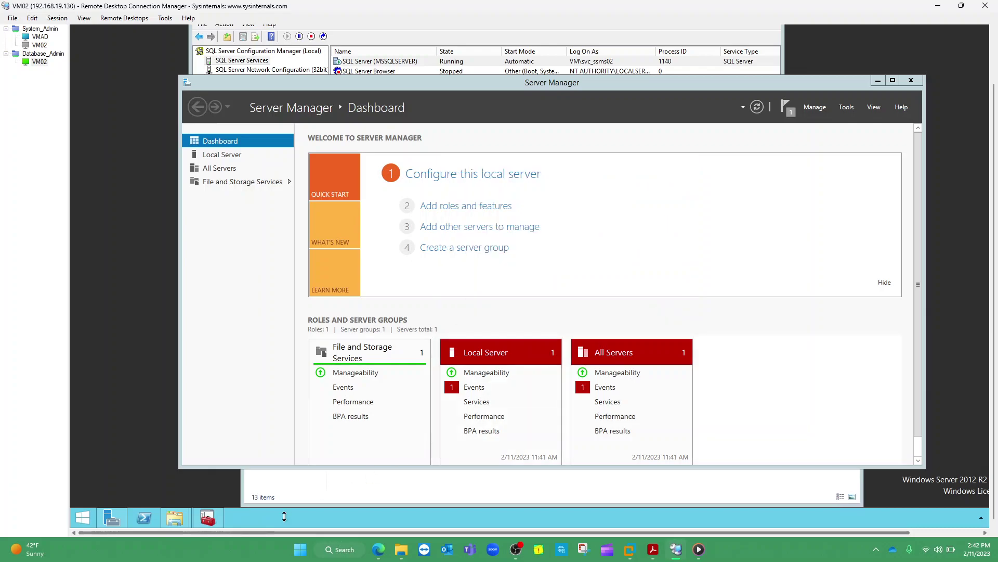
Step: Close the This PC window, try the SSMS_19 installer again from Downloads, and dismiss its setup window
mouse_move(175, 517)
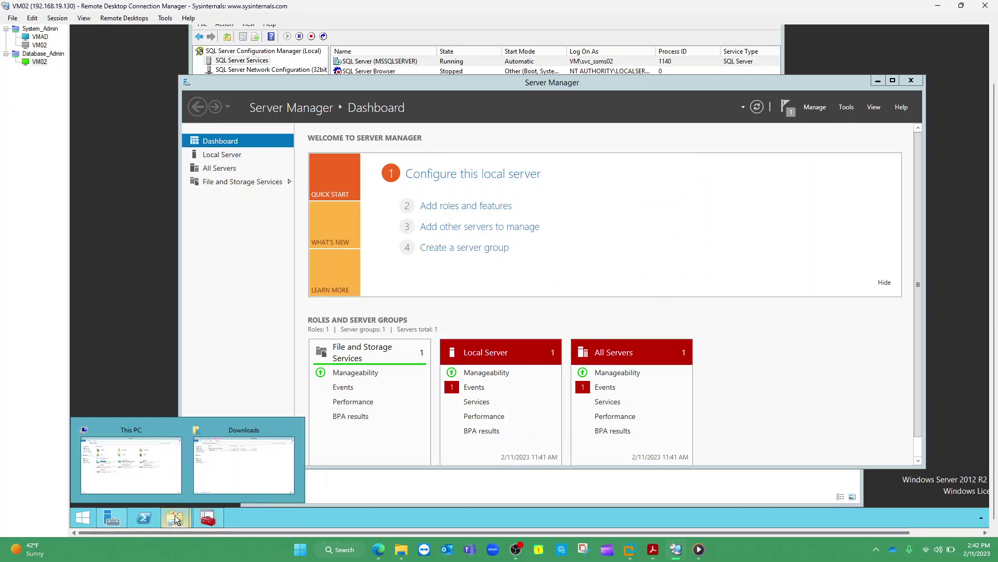
left_click(178, 430)
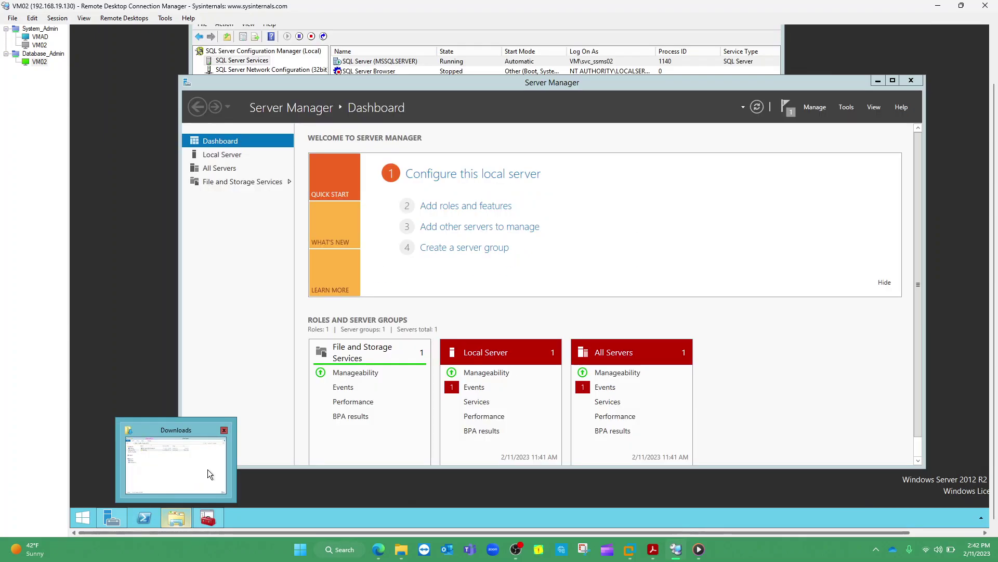
left_click(207, 470)
double_click(341, 178)
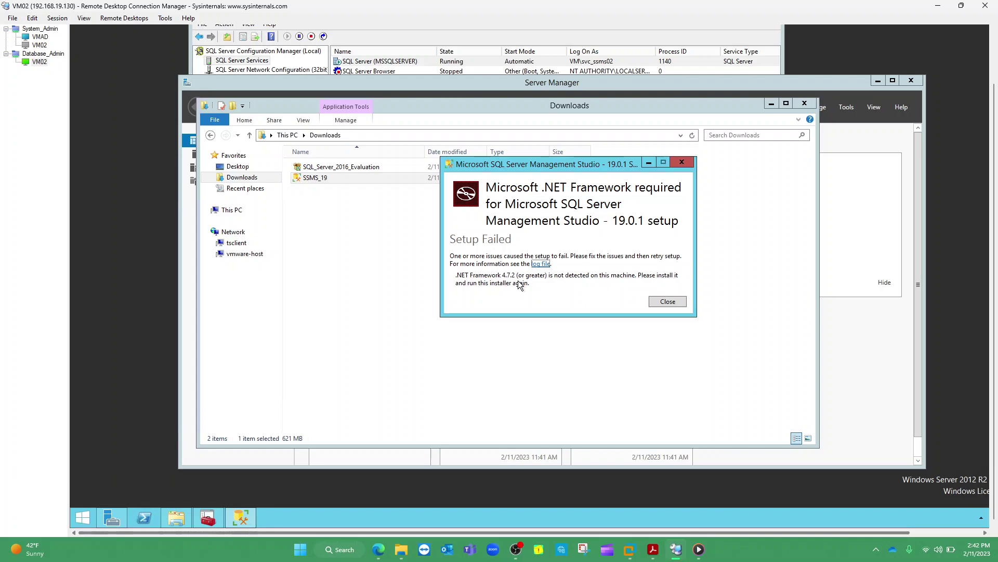
left_click(682, 163)
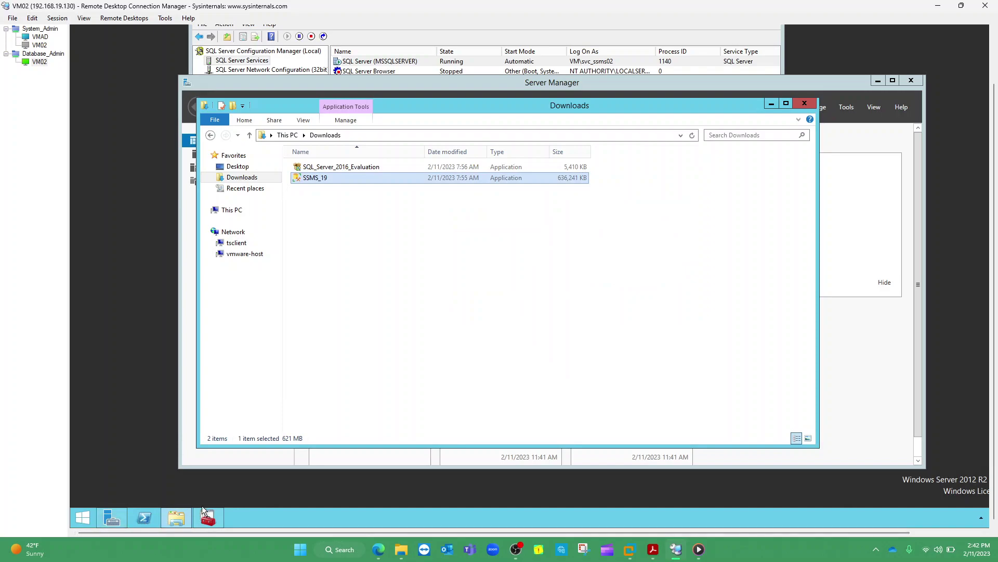
Step: Switch to Microsoft Edge on the host computer and open google.com in a new tab
left_click(379, 549)
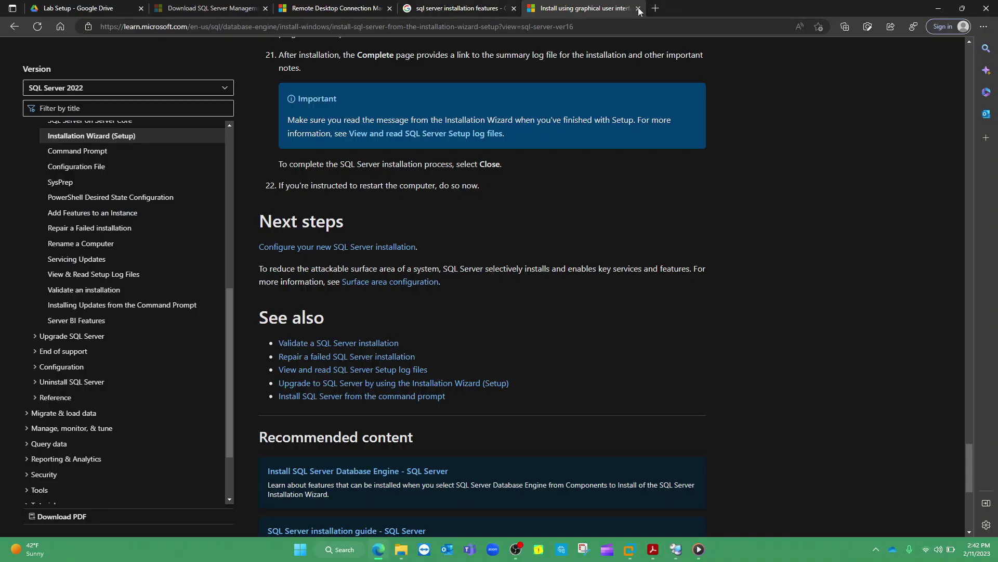
left_click(655, 9)
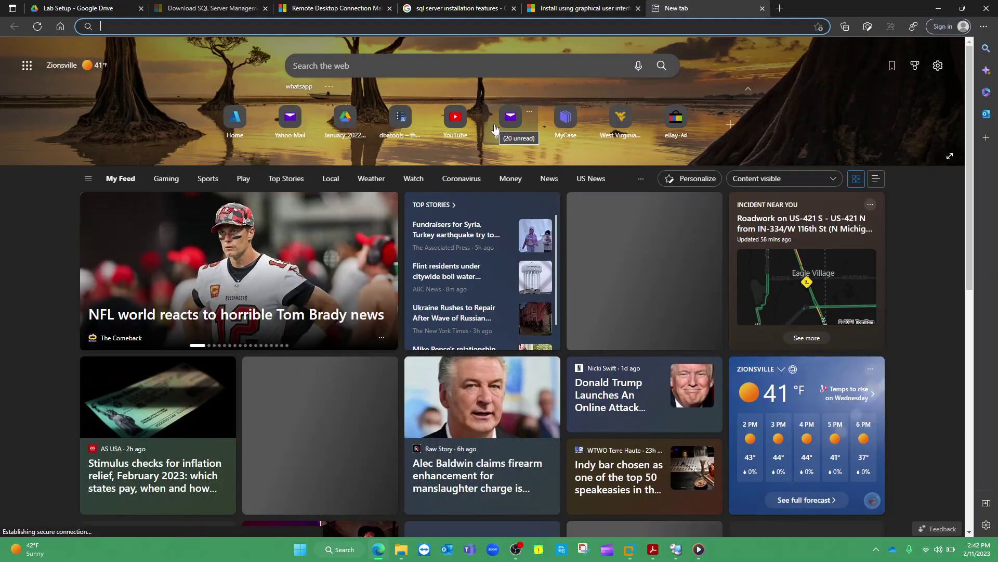
type("google.com")
key("Return")
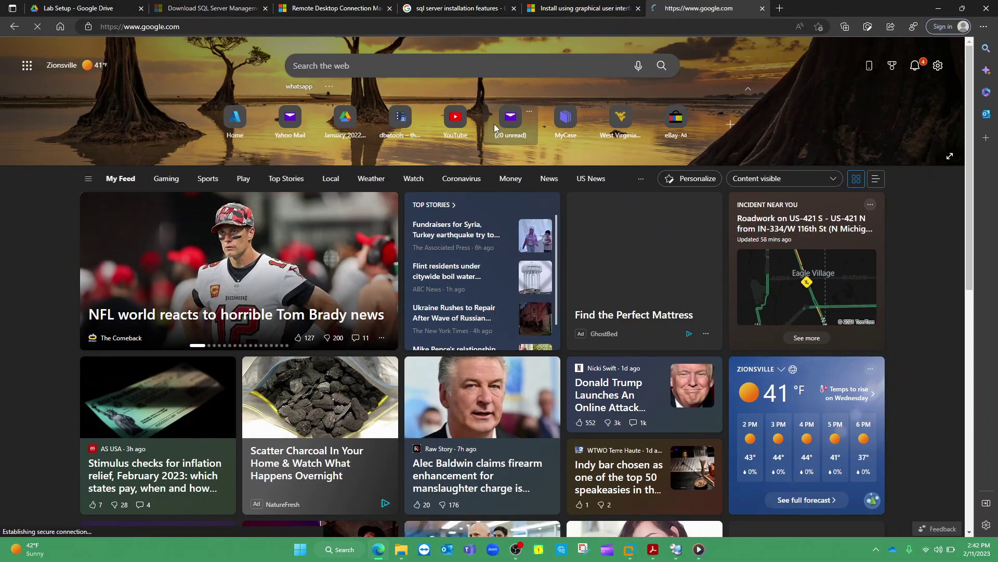
Step: Search Google for ".net framework", then open the .NET Framework 4.8 page on Microsoft's download site
type(".NET")
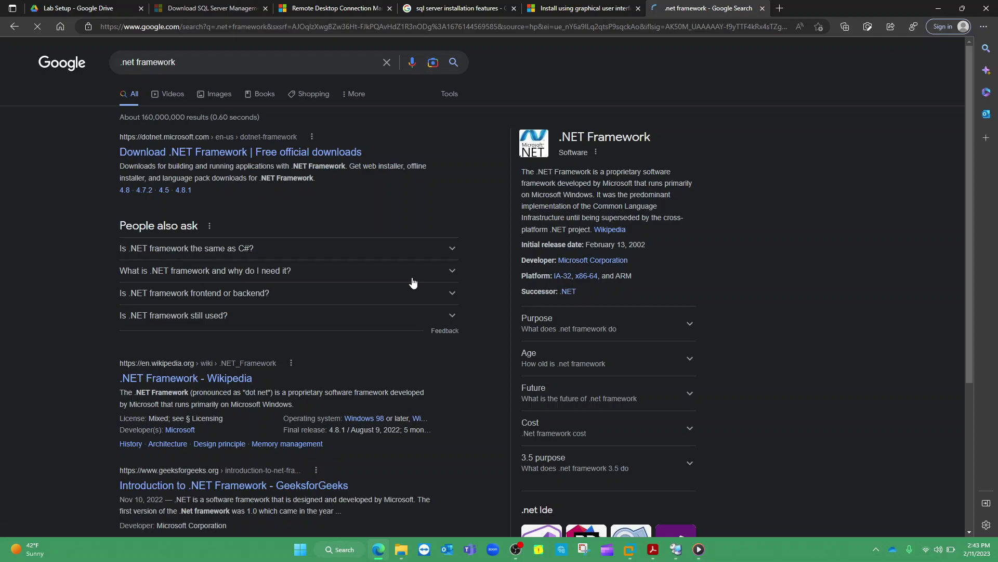
left_click(197, 155)
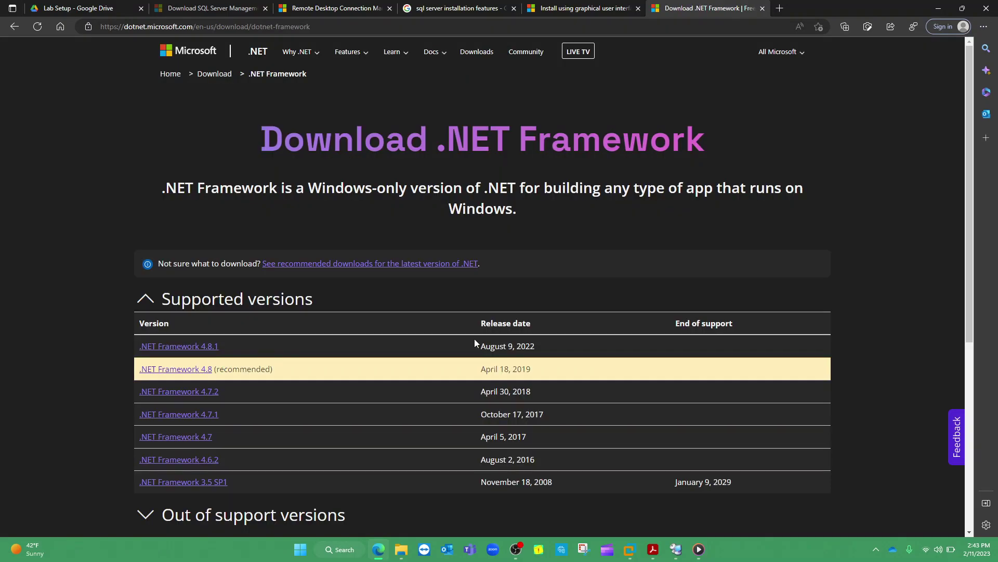
scroll(514, 356, "down", 3)
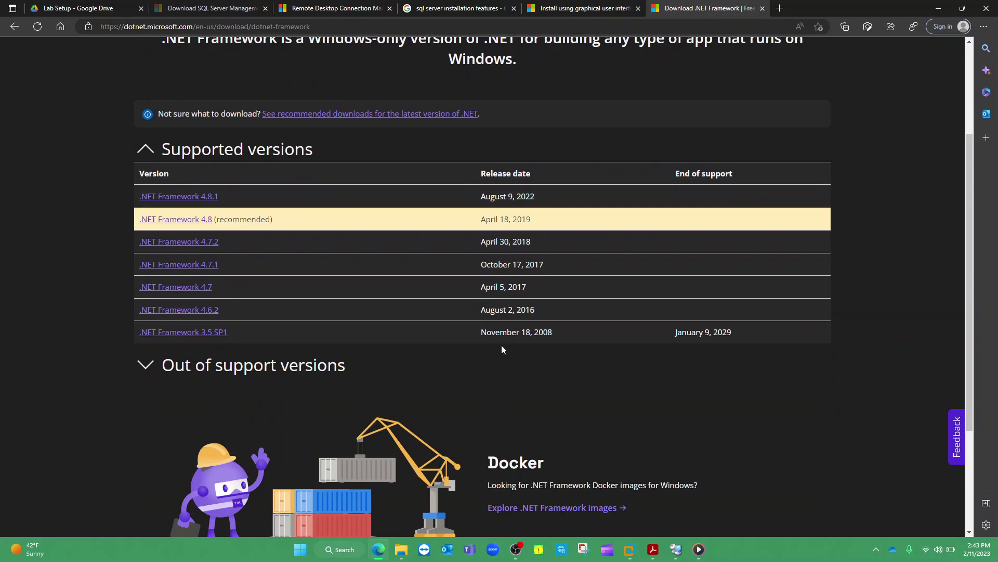
left_click(184, 221)
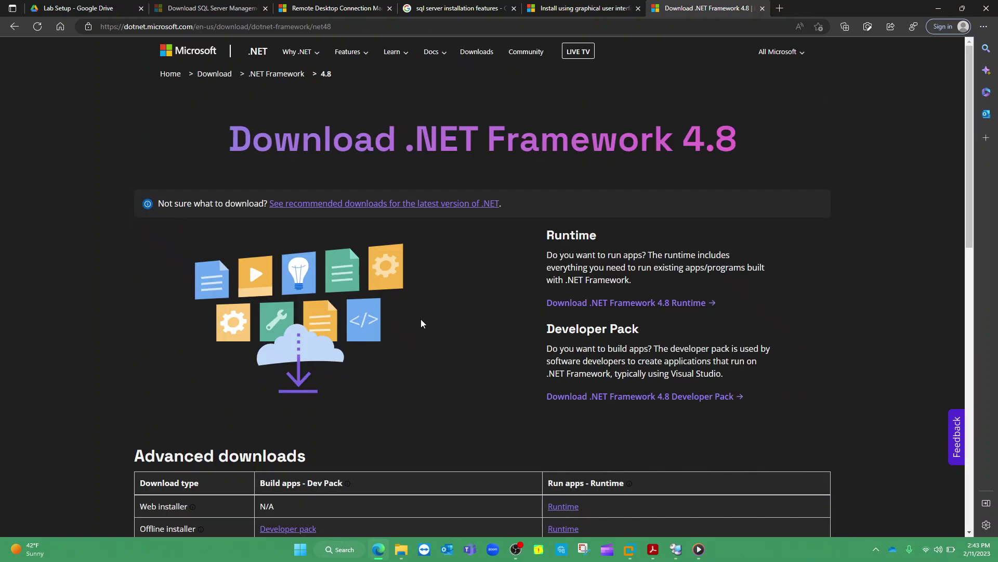
Step: Request the offline Runtime installer of .NET Framework 4.8 from the advanced downloads
scroll(421, 321, "down", 3)
scroll(422, 321, "down", 3)
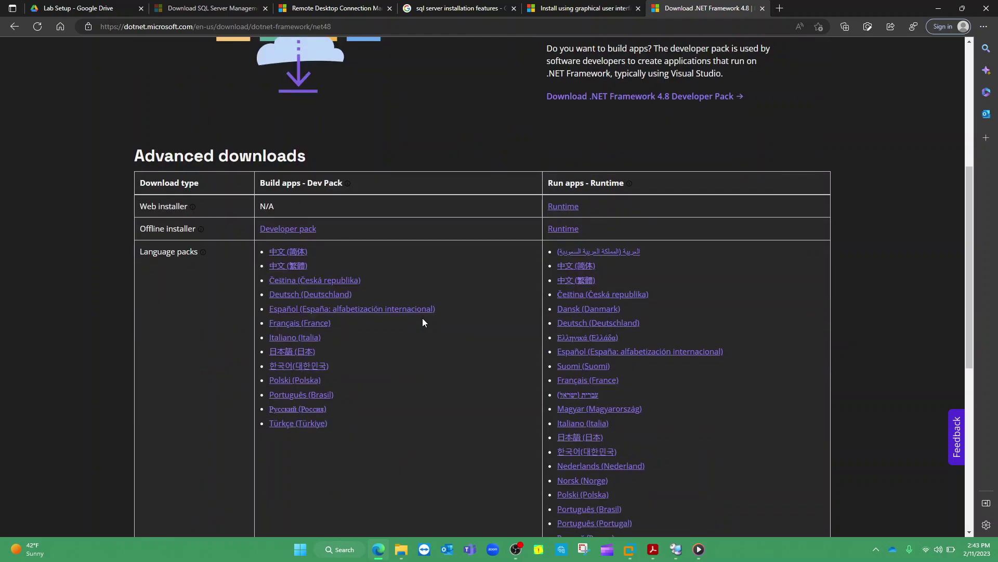
scroll(423, 320, "down", 5)
scroll(423, 319, "up", 3)
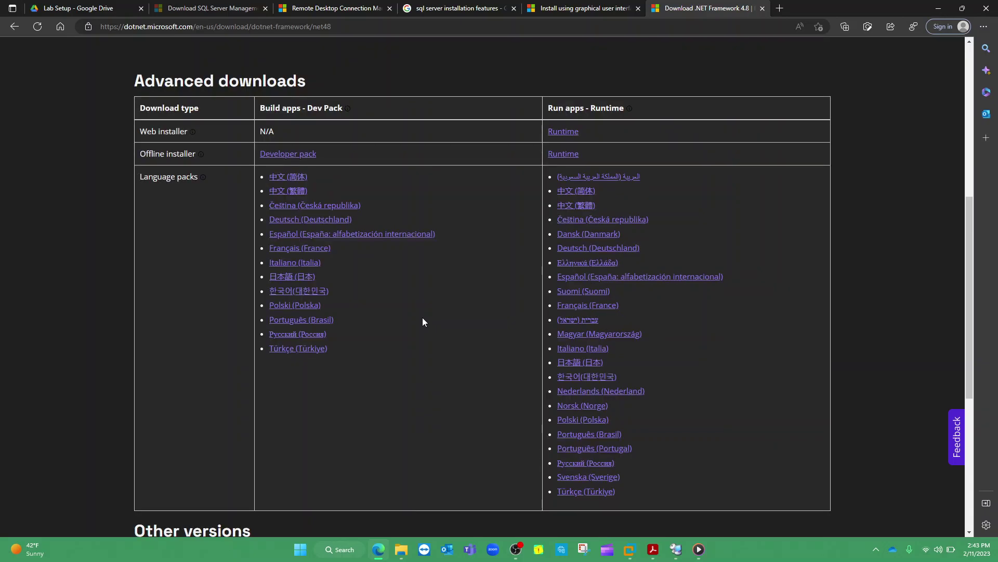
left_click(568, 155)
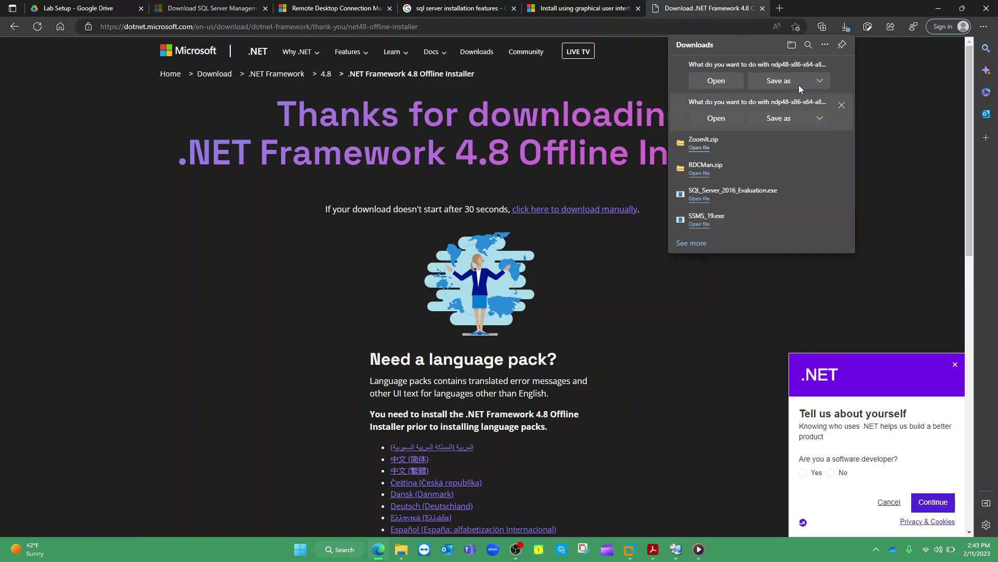
Step: Save the downloaded installer in the Lab Setup folder under the name ".NET 4.8"
left_click(778, 120)
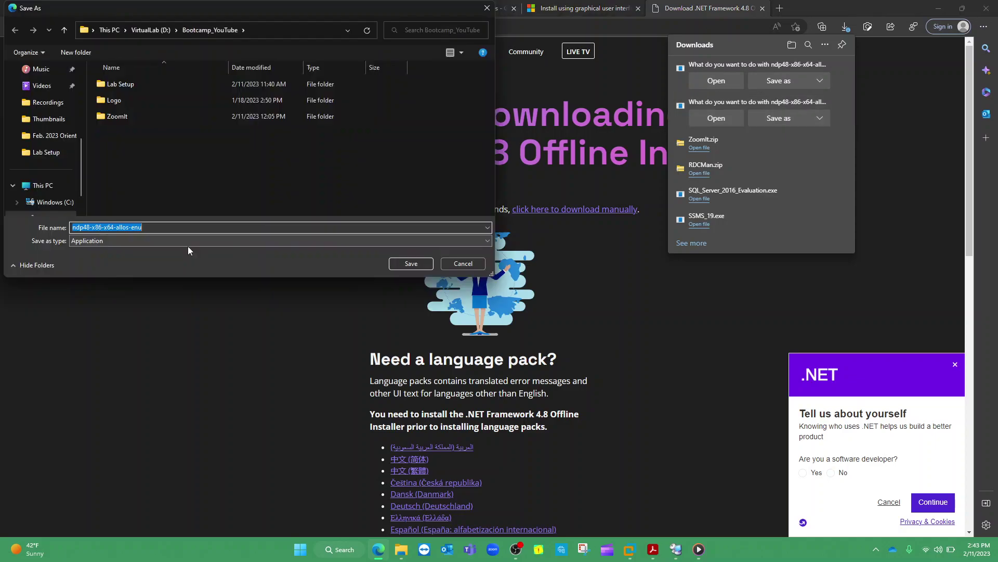
double_click(130, 88)
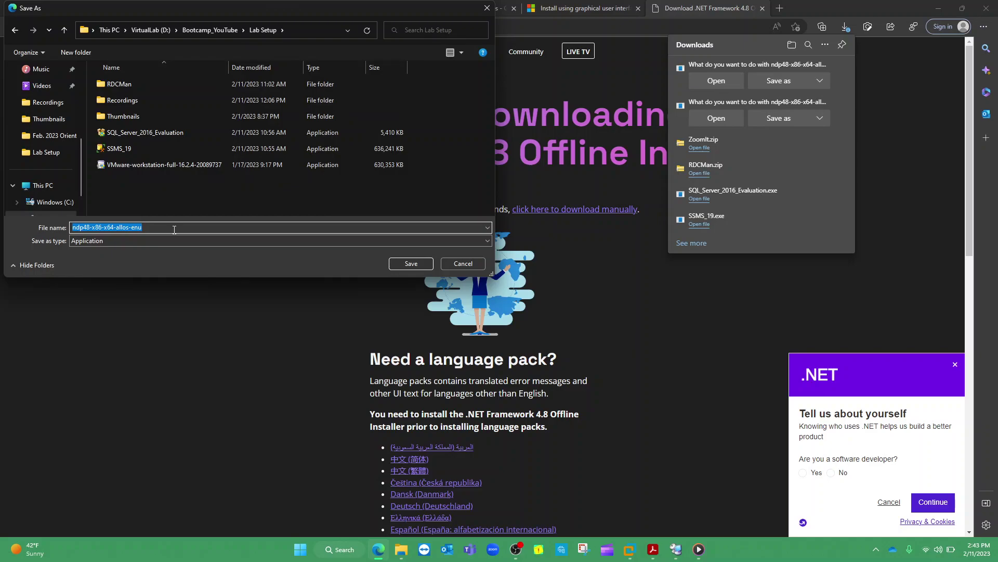
type(".NET 4.8")
left_click(402, 265)
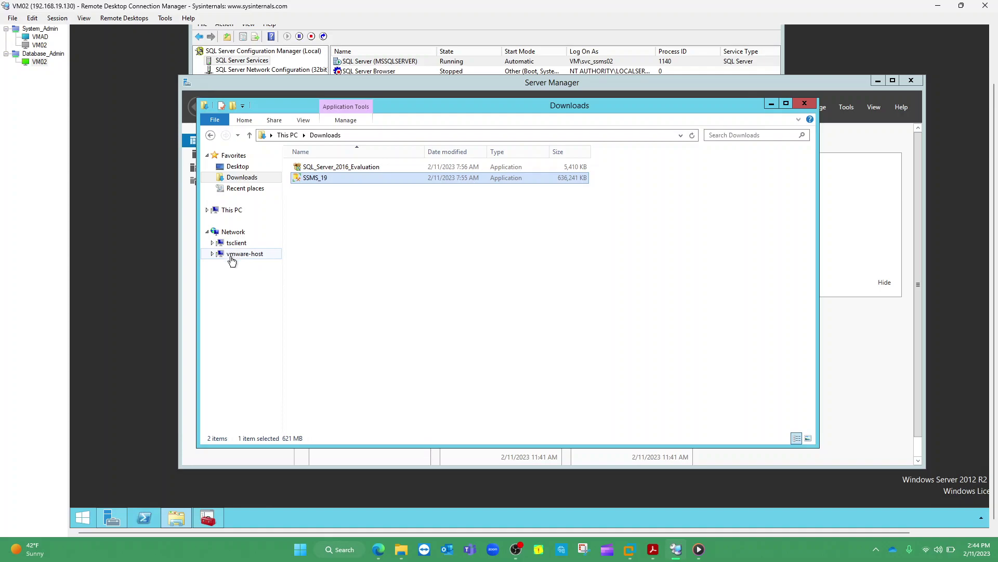
Step: On VM02, copy the .NET 4.8 installer from the vmware-host Lab Setup shared folder into Downloads
left_click(232, 260)
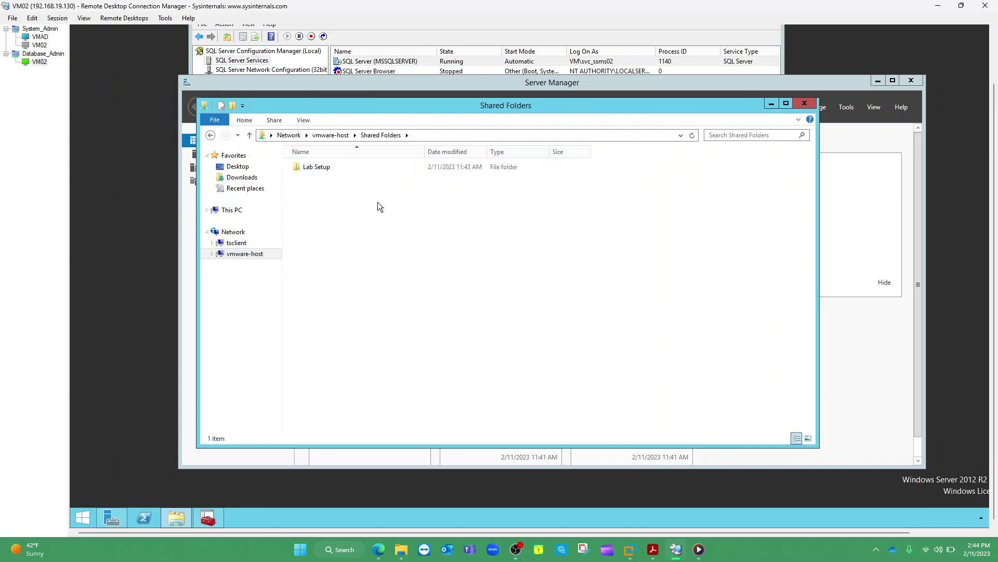
double_click(318, 166)
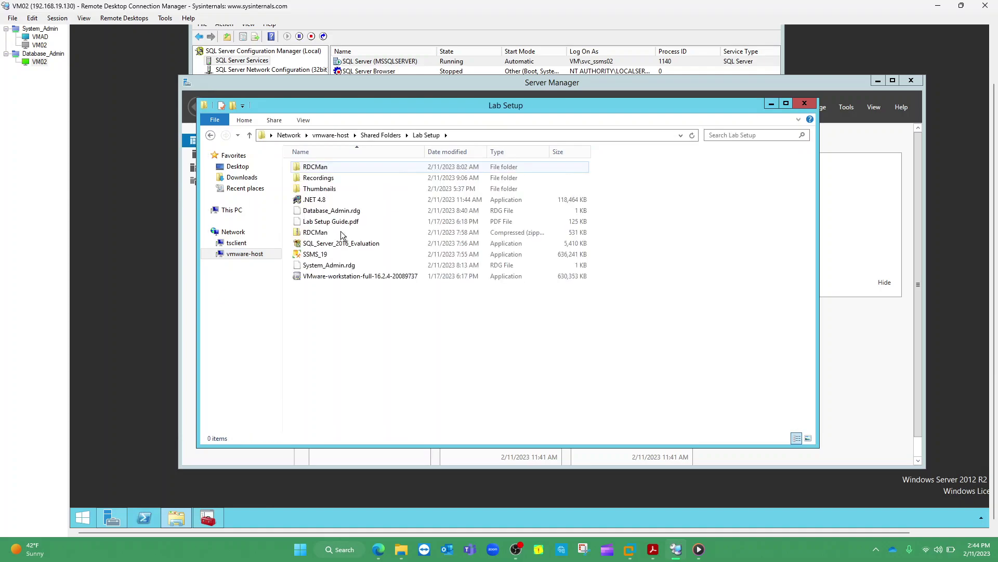
left_click(325, 200)
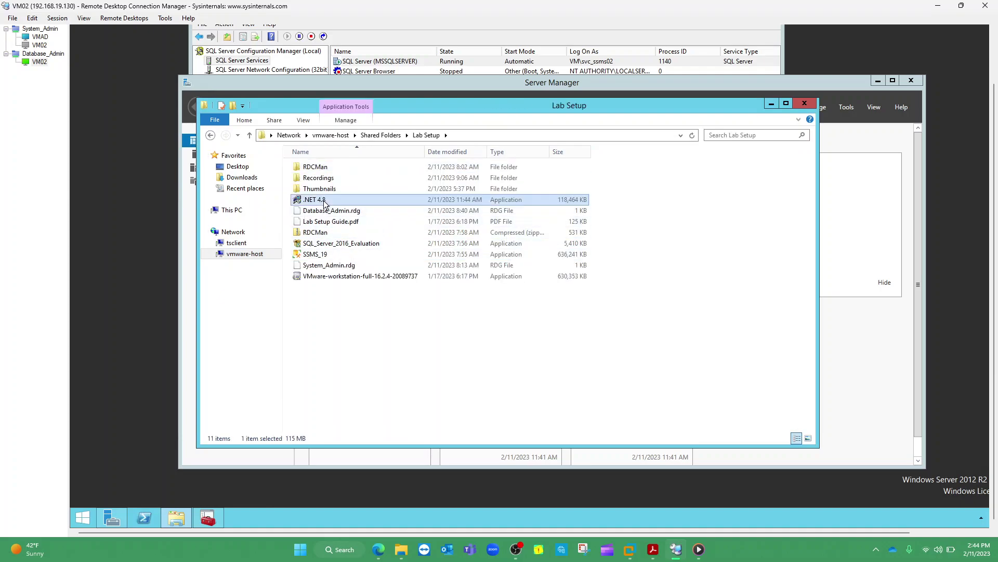
right_click(324, 199)
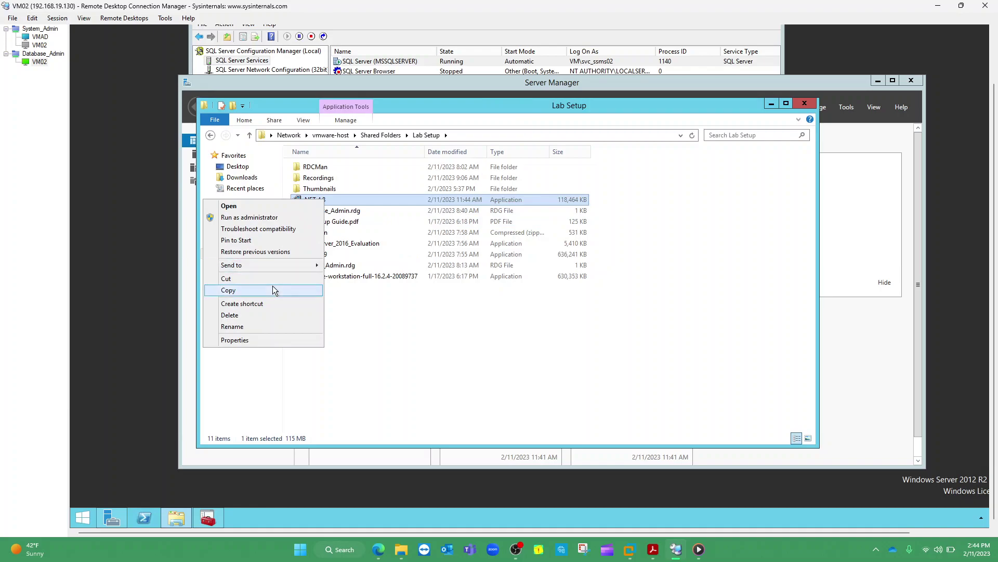
left_click(270, 289)
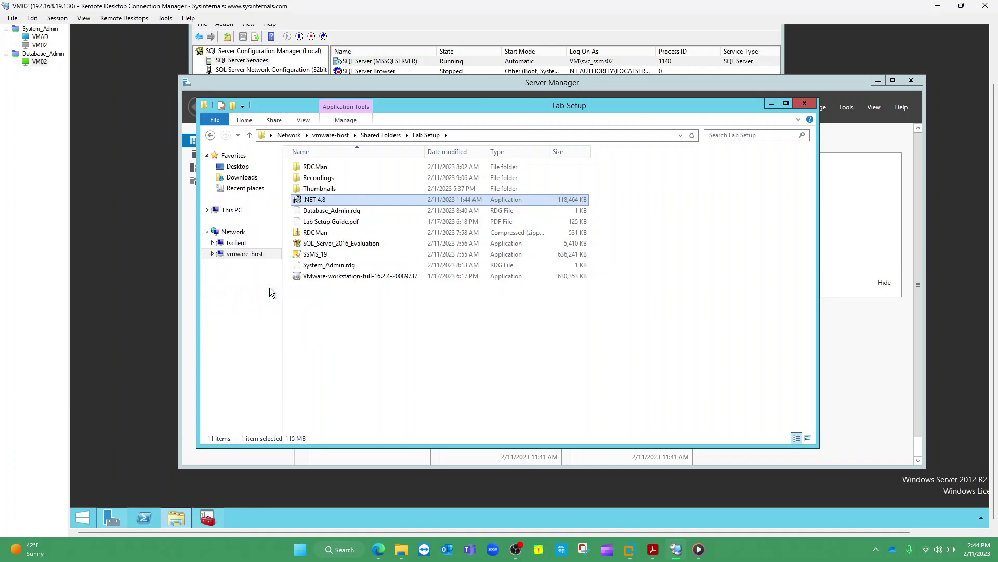
left_click(242, 178)
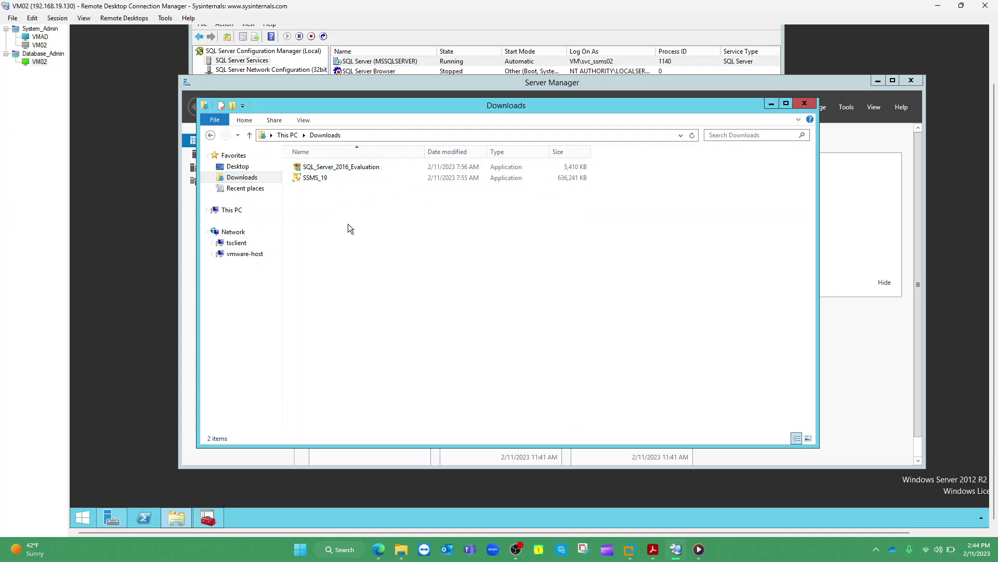
key("ctrl+v")
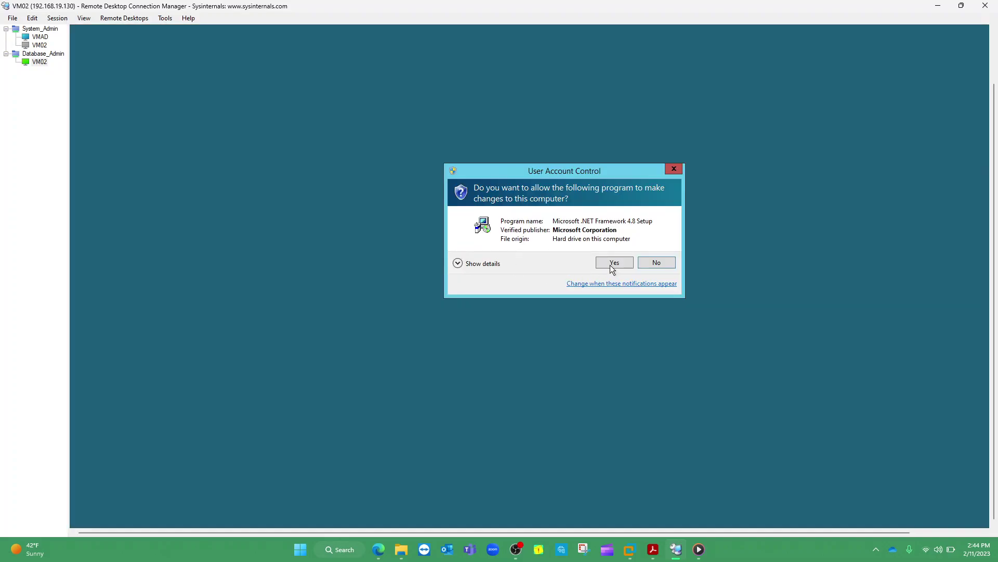
Step: Allow the .NET Framework 4.8 setup to make changes, accept its license terms and run the installation
left_click(613, 262)
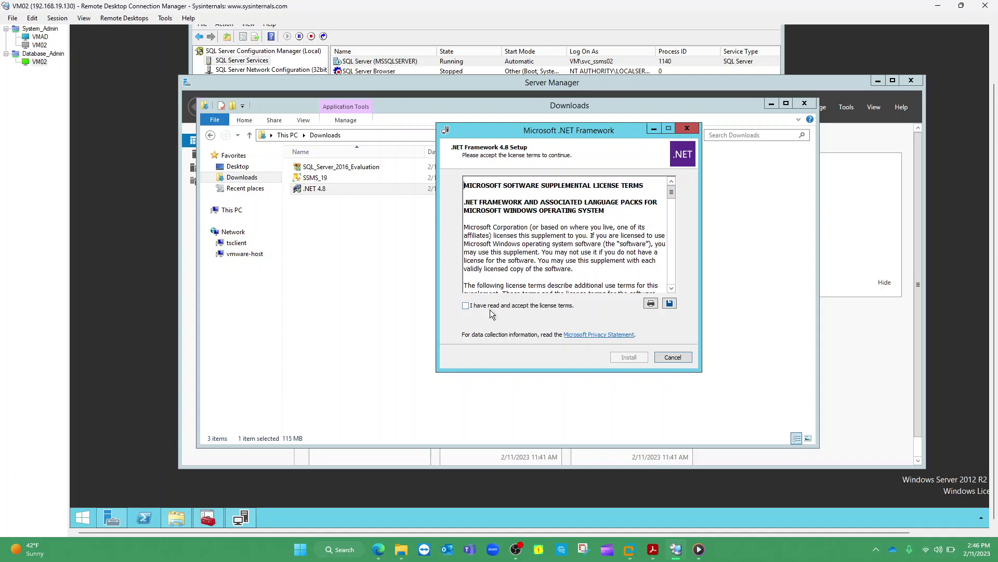
left_click(466, 306)
left_click(630, 357)
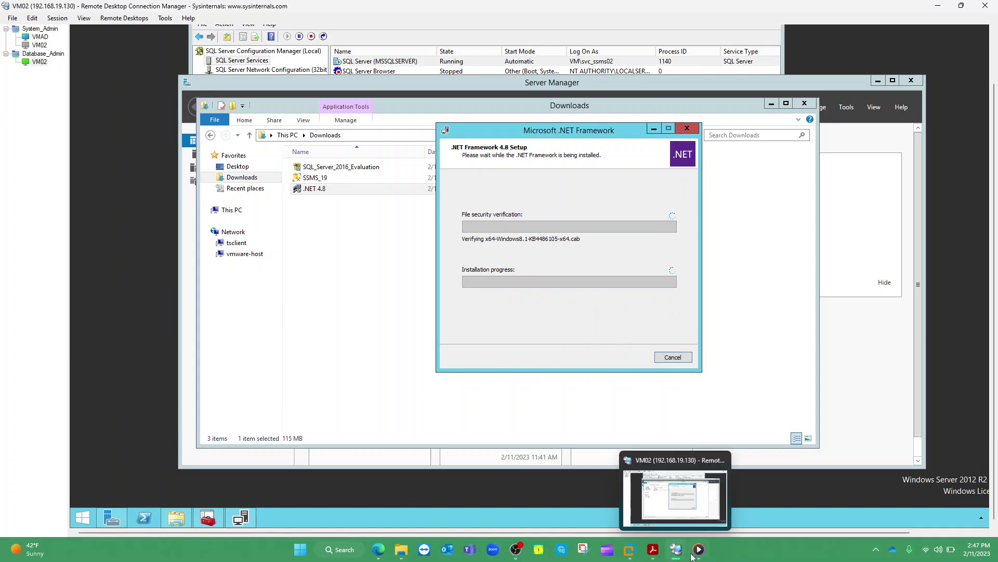
mouse_move(648, 512)
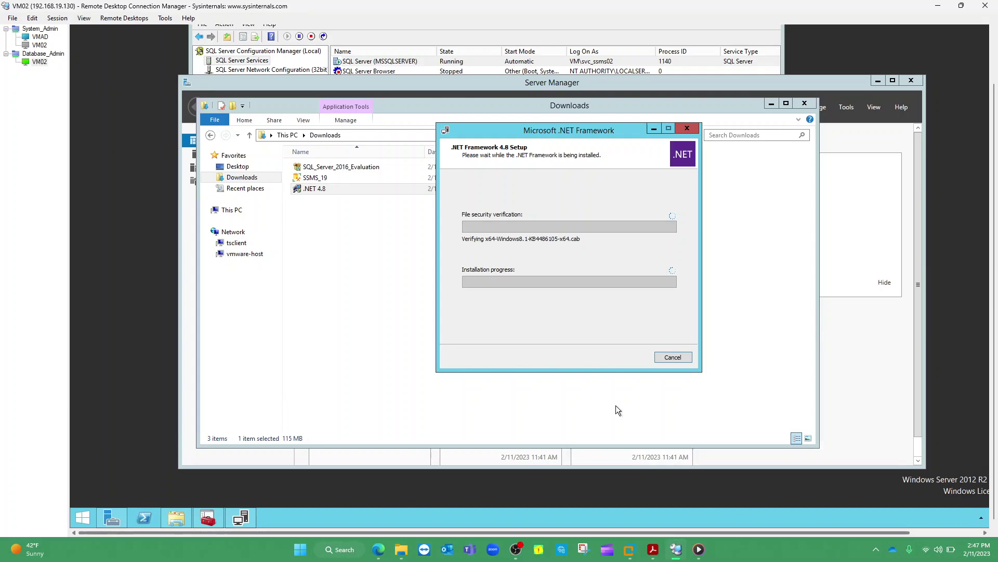
mouse_move(518, 553)
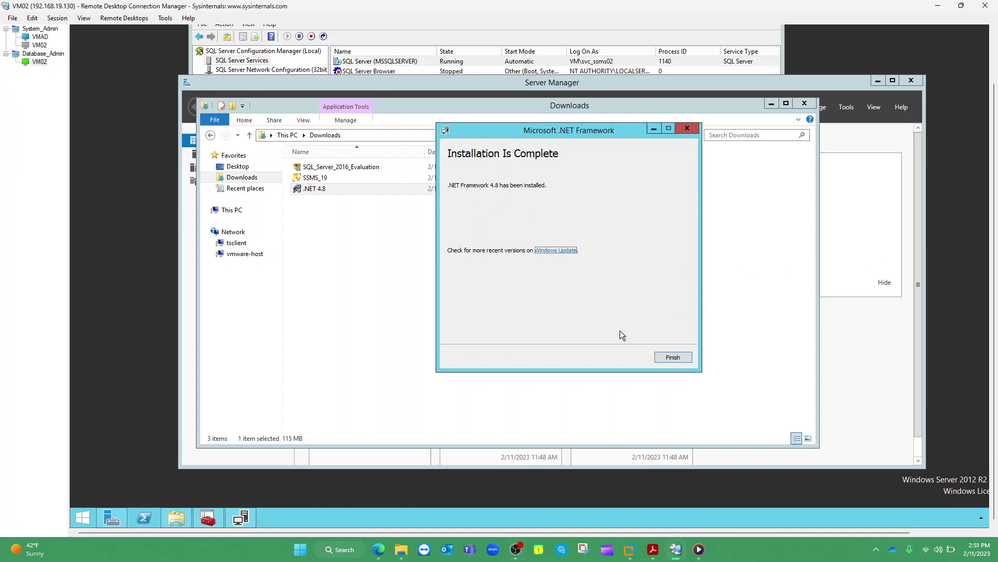
Step: Finish the .NET Framework setup with an immediate restart and reconnect to VM02 under Database_Admin
left_click(672, 357)
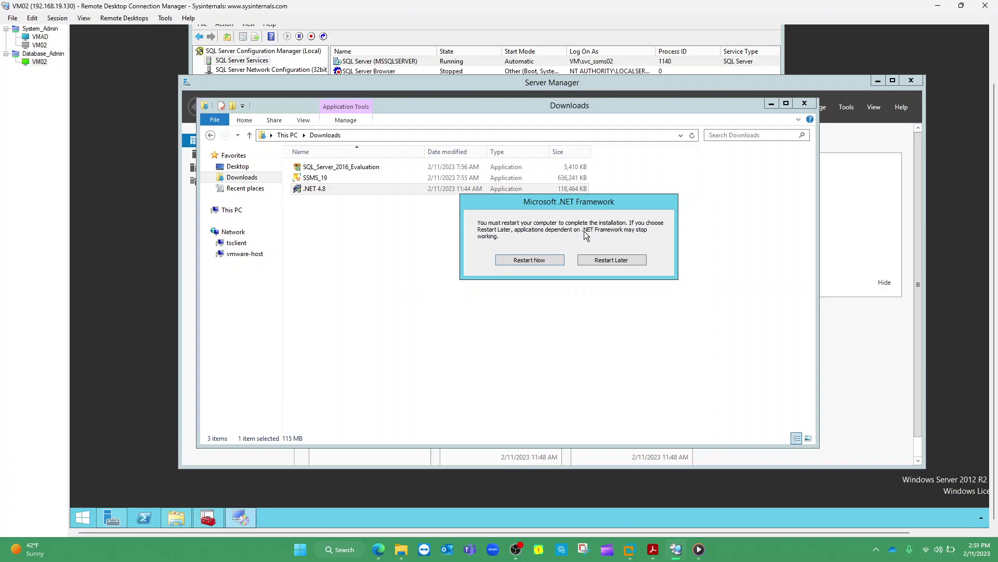
left_click(531, 260)
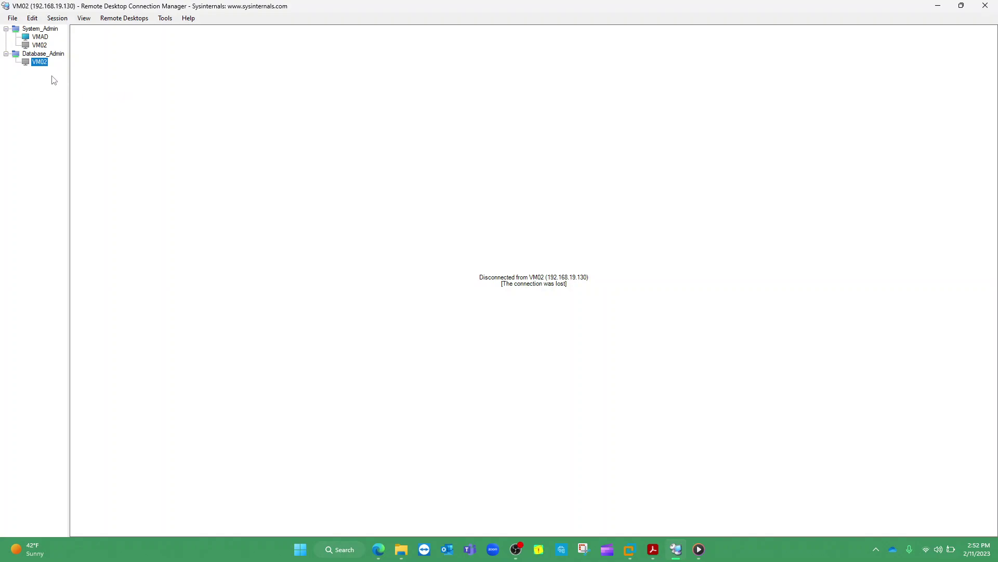
left_click(40, 62)
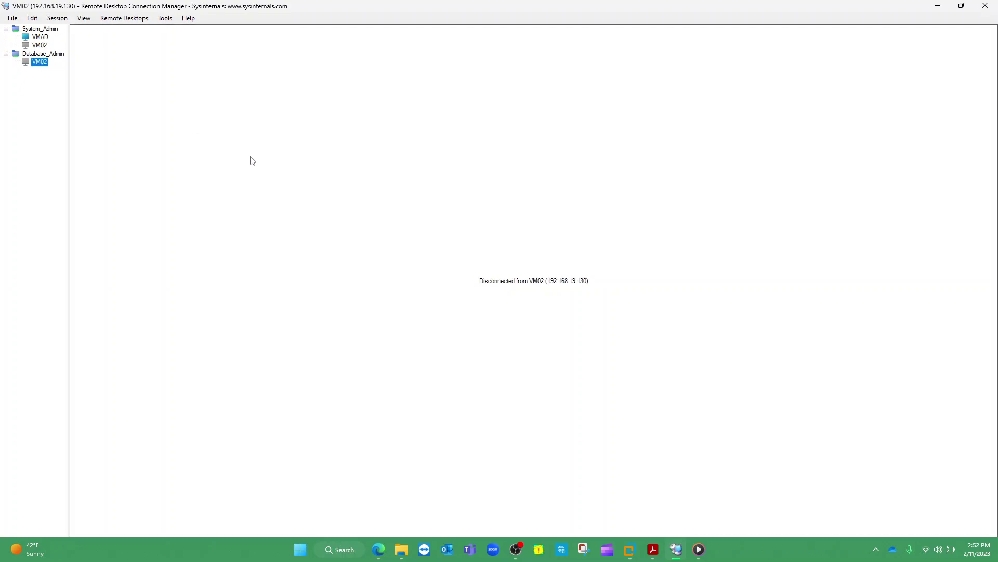
double_click(40, 63)
double_click(38, 64)
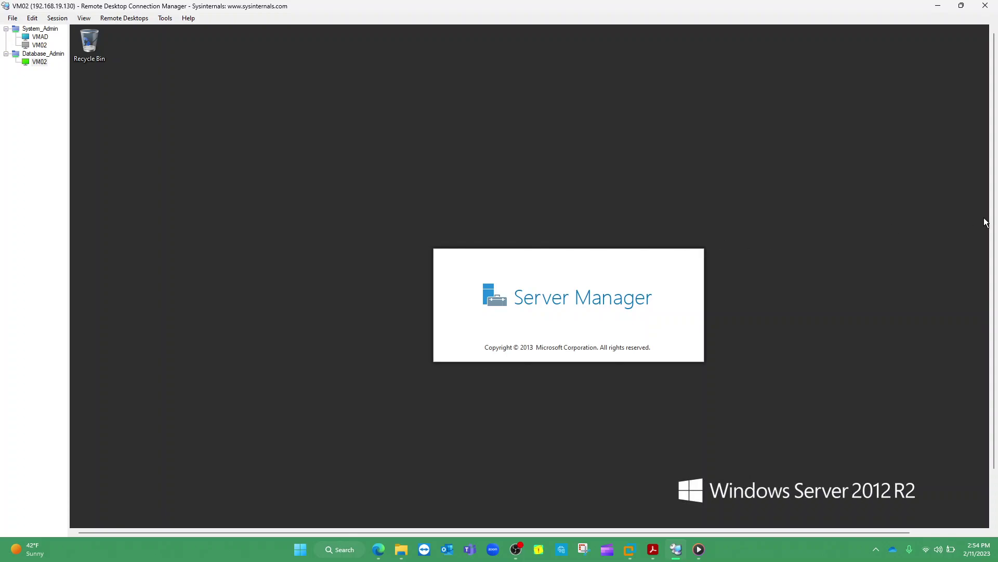
Step: Launch the SSMS_19 installer from the Downloads folder on VM02
left_click_drag(995, 215, 997, 268)
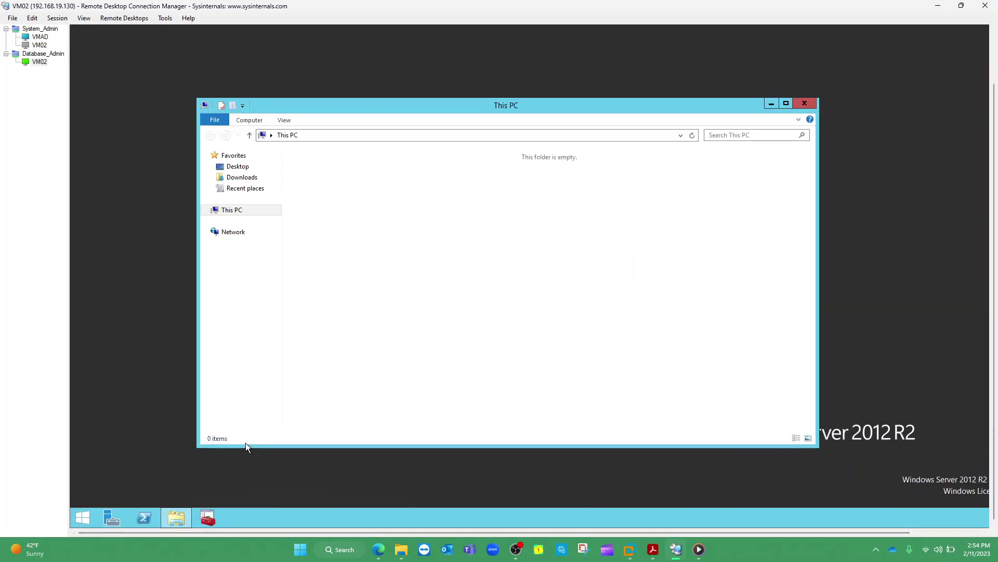
left_click(232, 179)
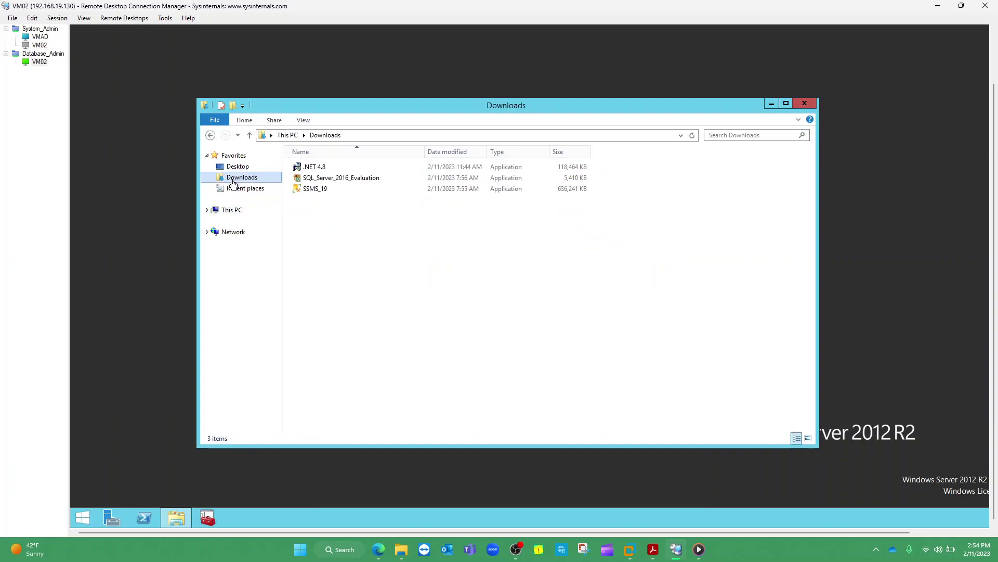
left_click(314, 190)
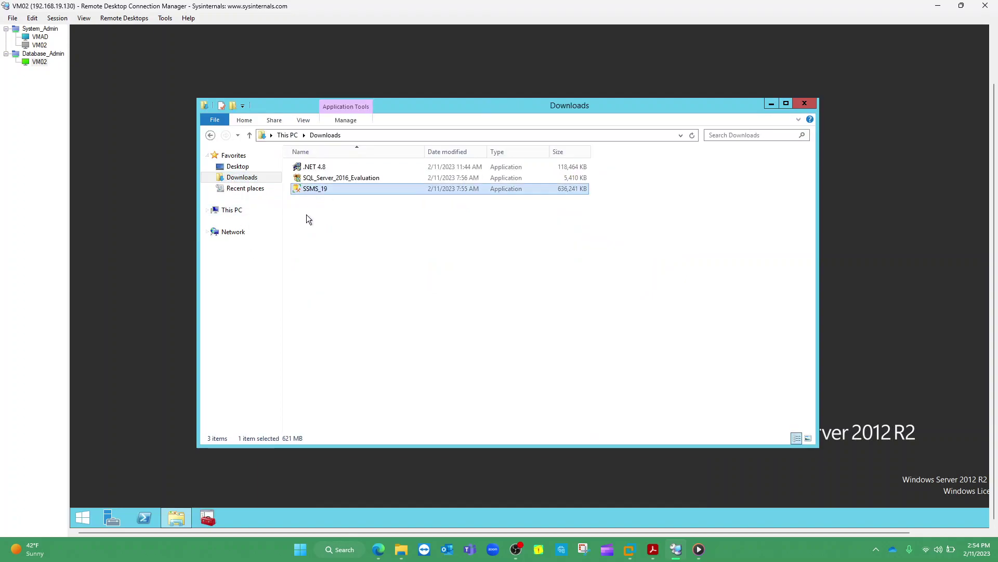
double_click(333, 189)
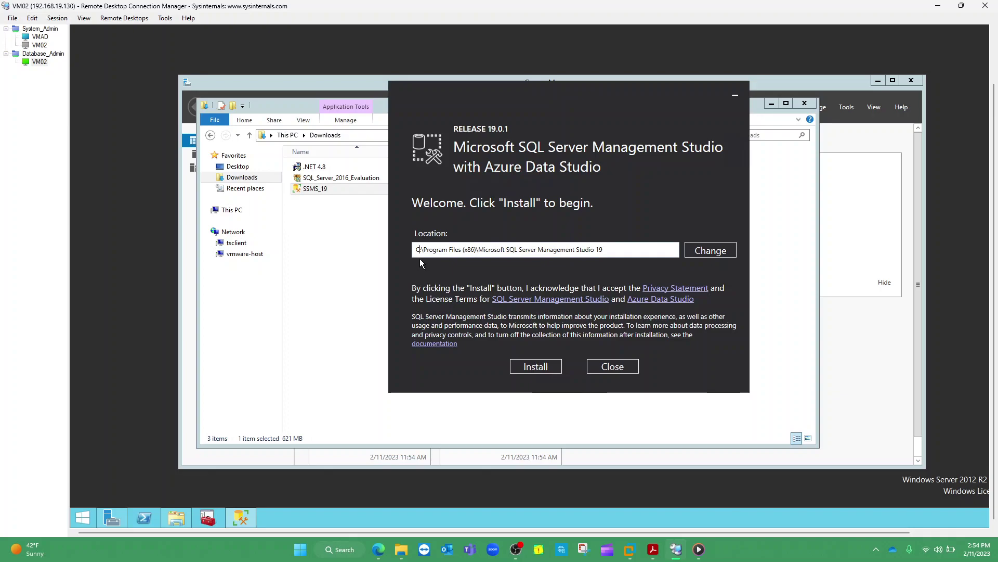
Step: Change the SSMS install location to drive E, keeping the Program Files (x86) path, and start the installation with administrator approval
key("BackSpace")
type("E")
left_click(507, 250)
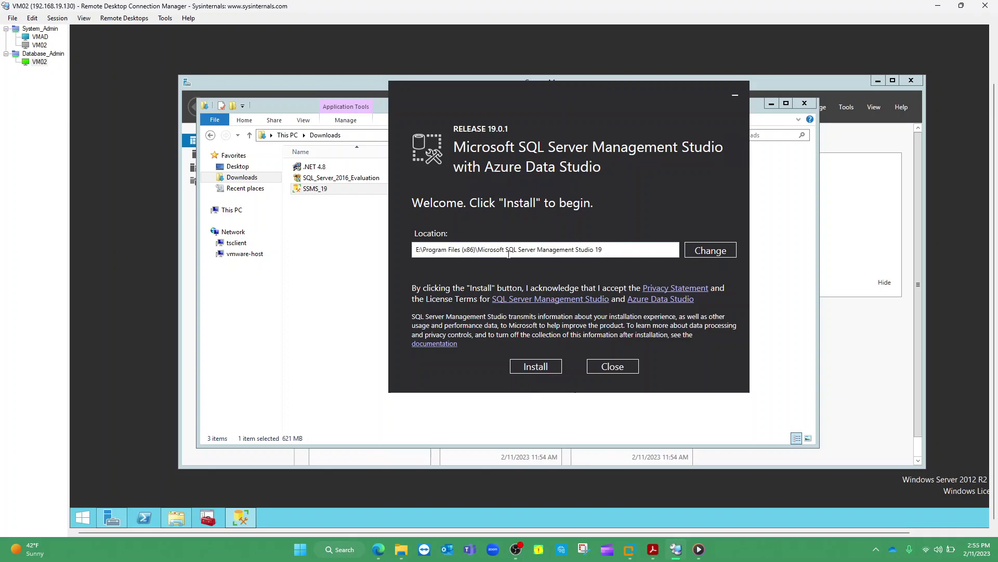
left_click(539, 368)
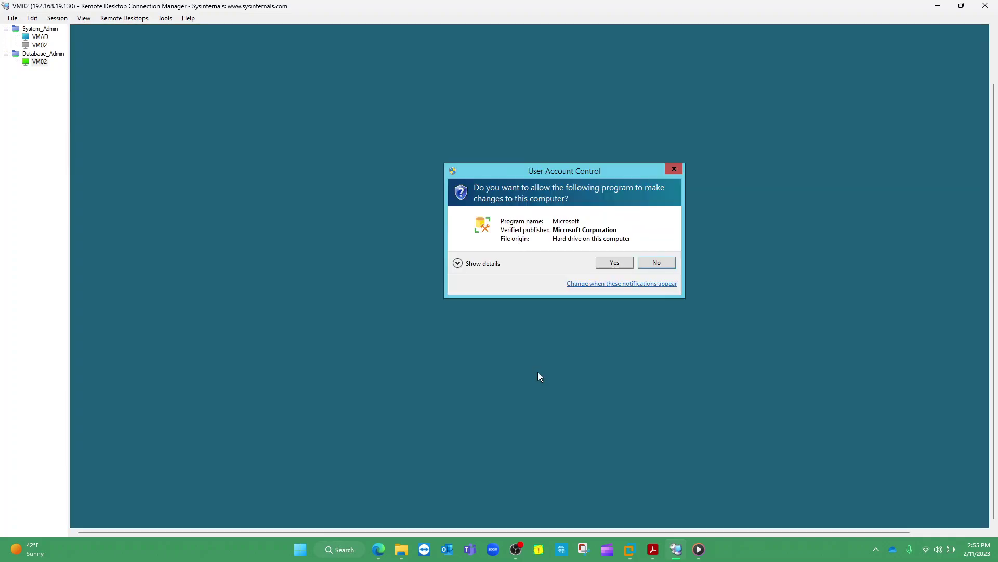
left_click(614, 263)
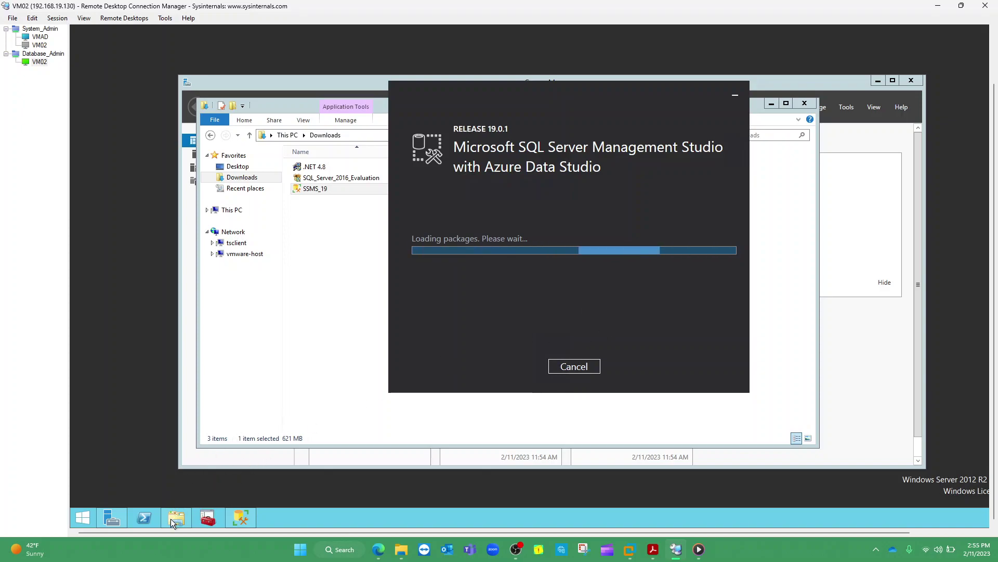
Step: Inspect the folders on the Data (E:) drive of VM02 while SSMS installs
mouse_move(179, 515)
left_click(199, 484)
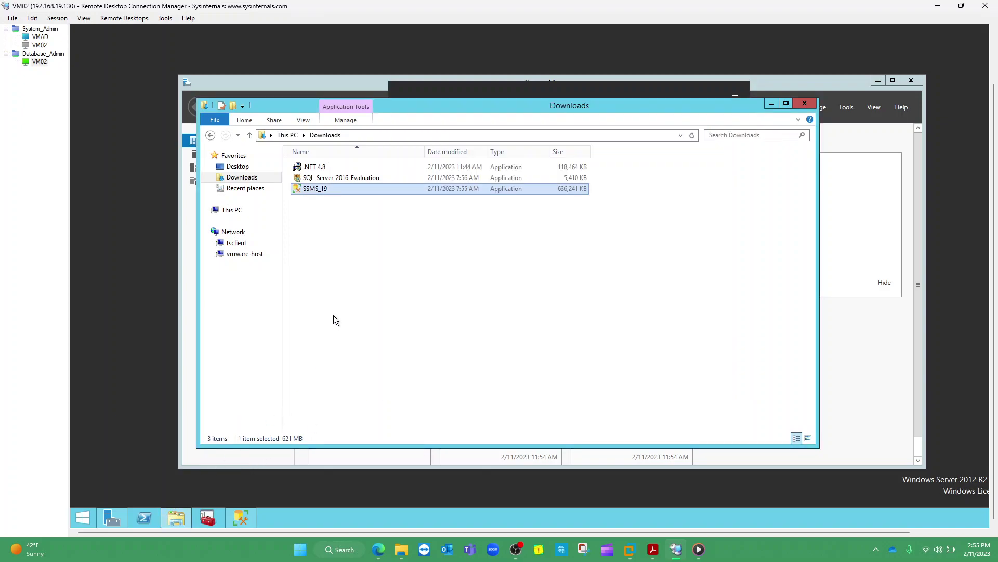
left_click(234, 211)
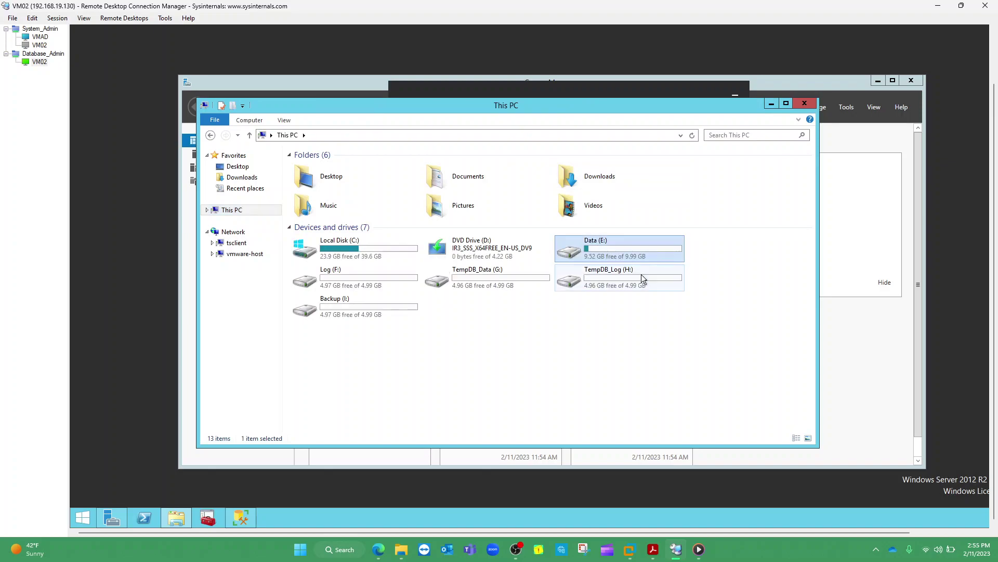
double_click(608, 242)
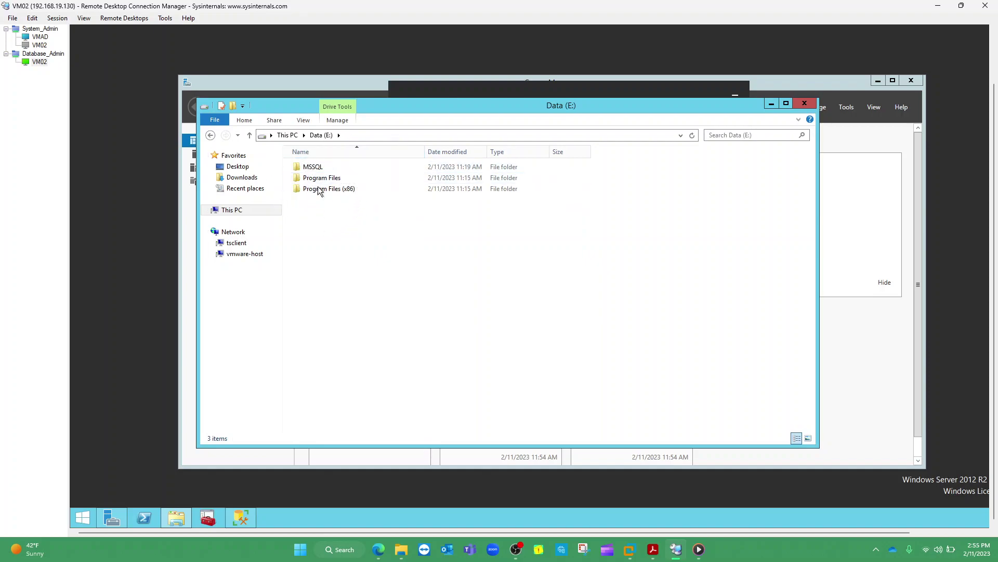
left_click(285, 135)
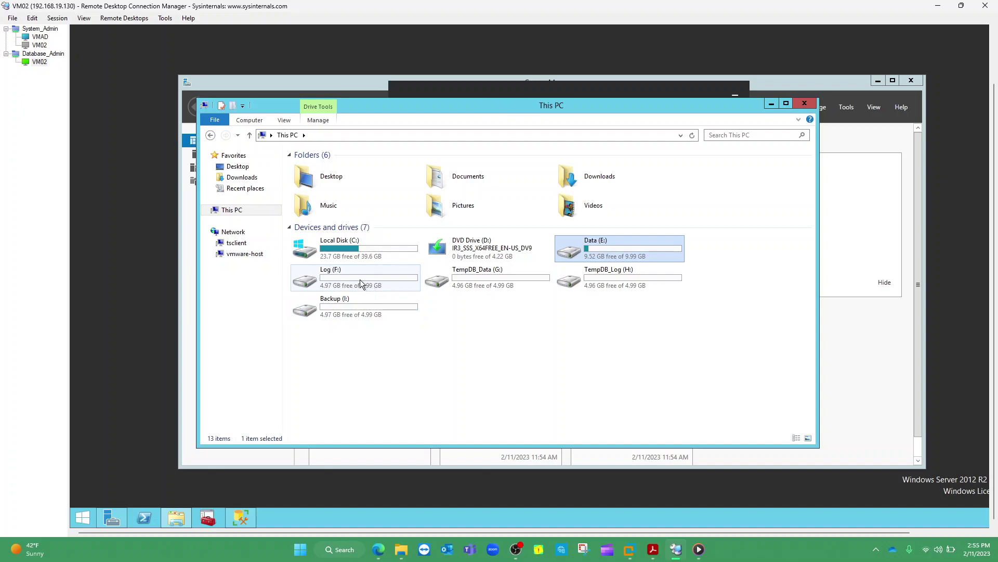
Step: Open the MSSQL\Log folder on the Log (F:) drive, granting permanent access to it, and return to This PC
double_click(360, 280)
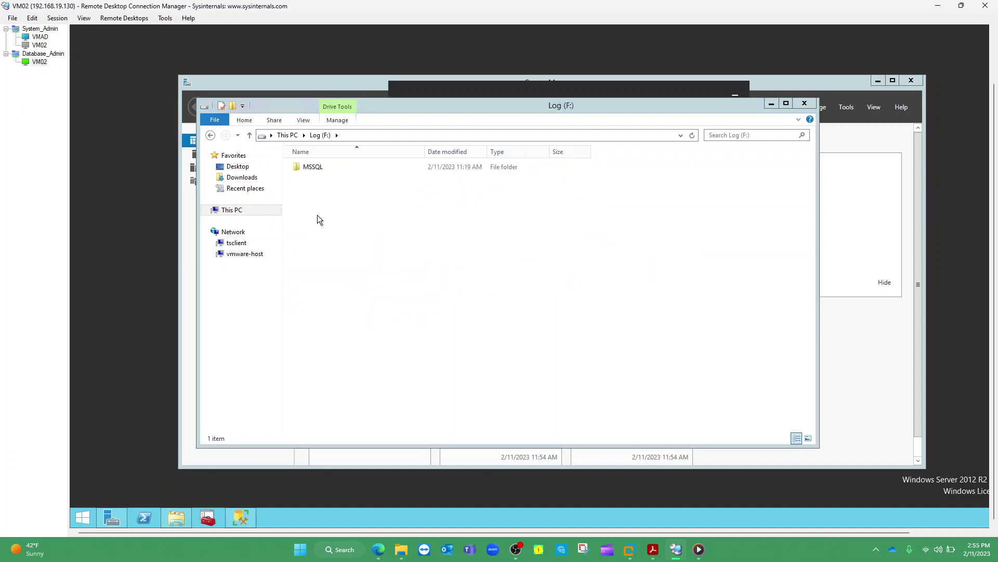
double_click(309, 167)
double_click(318, 165)
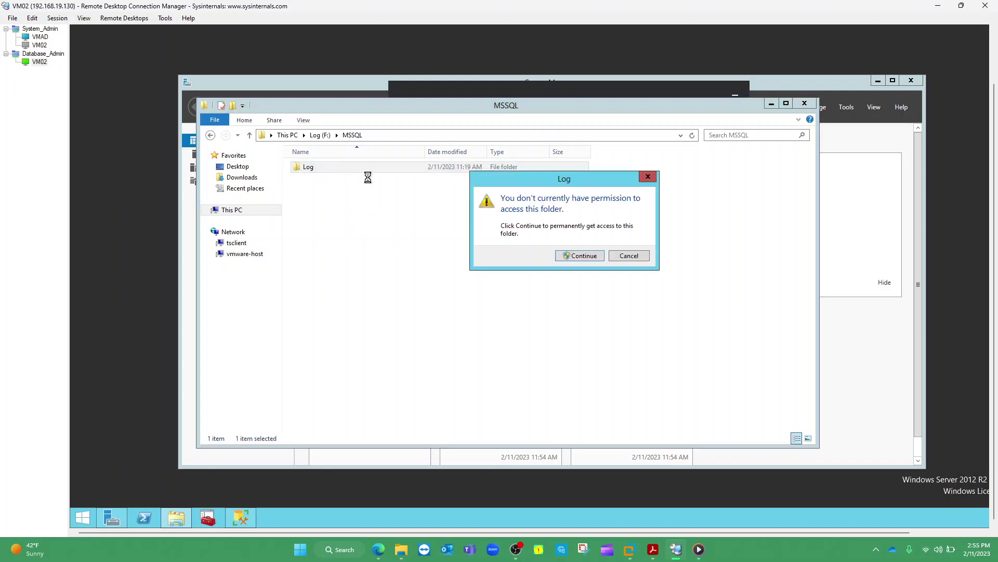
left_click(568, 255)
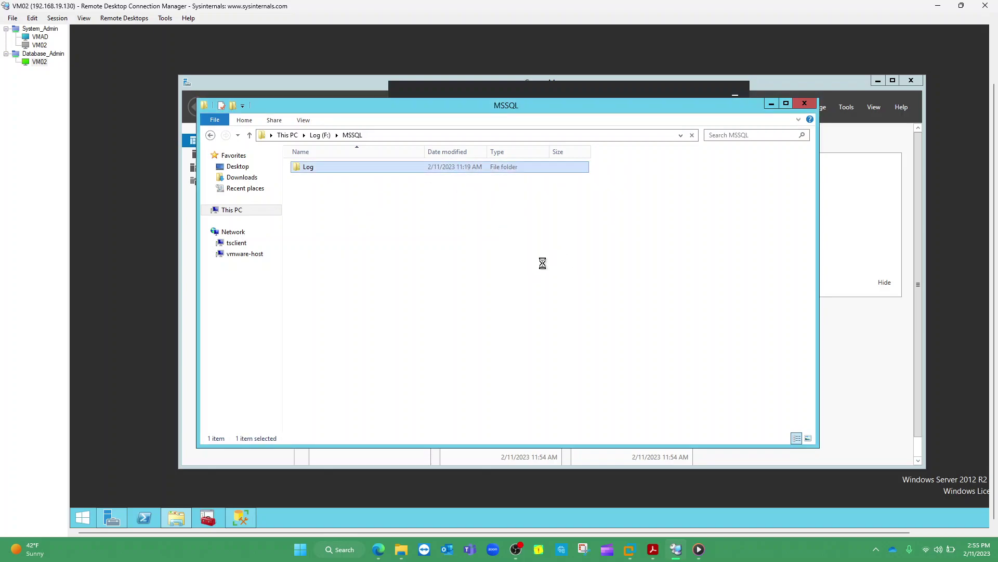
left_click(211, 135)
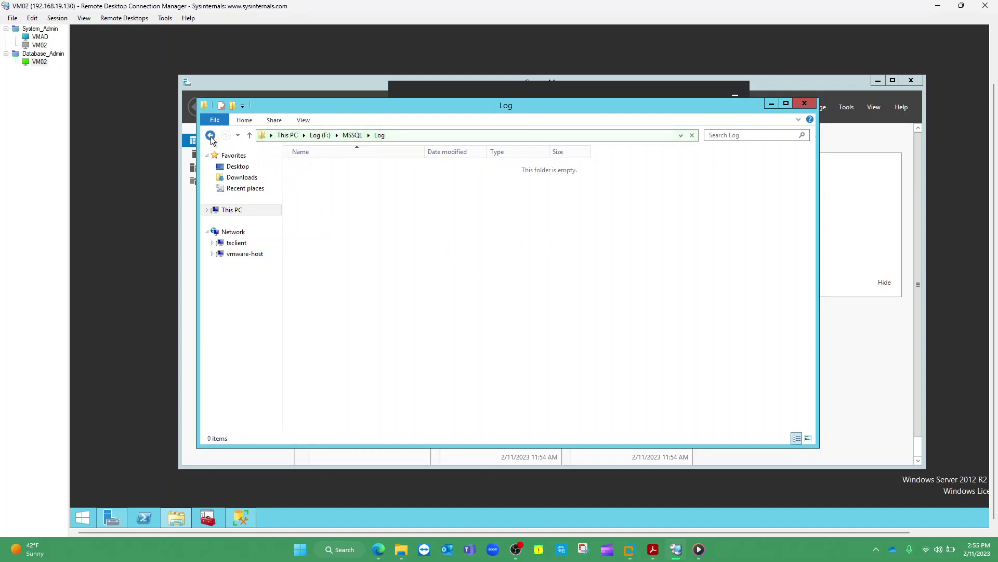
left_click(211, 135)
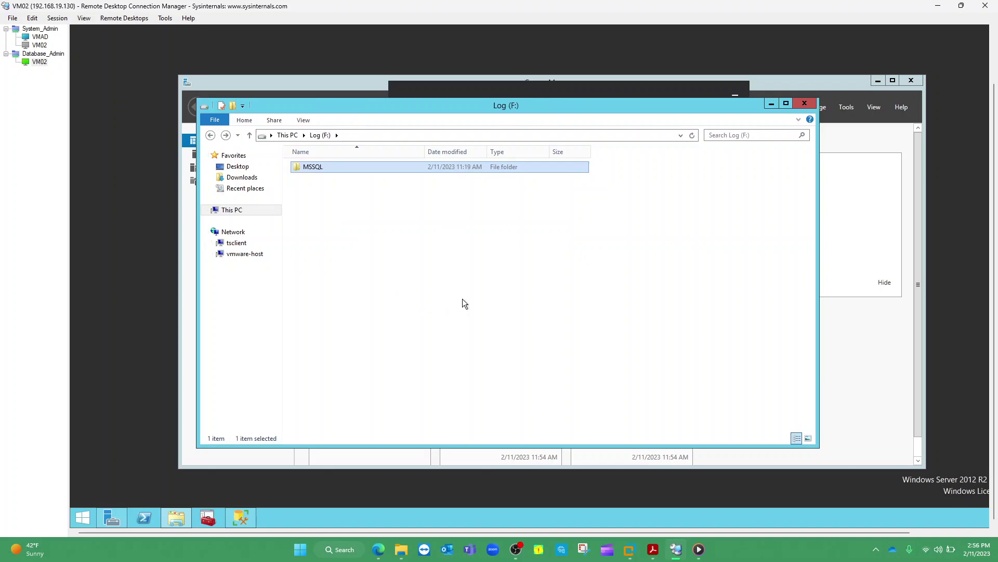
left_click(287, 135)
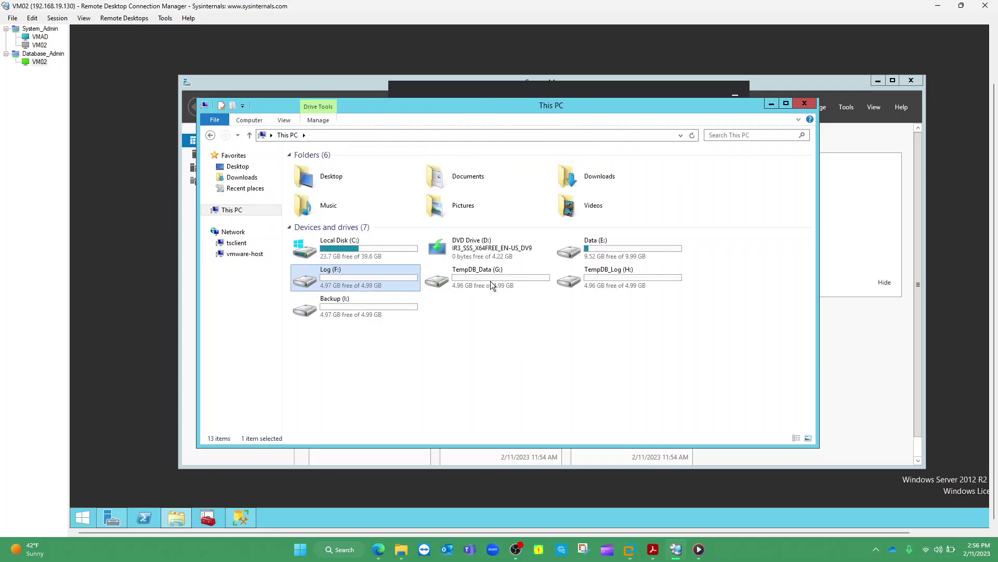
Step: Open the MSSQL\Backup folder on the Backup (I:) drive with permanent access granted, and minimize File Explorer when finished
left_click(386, 303)
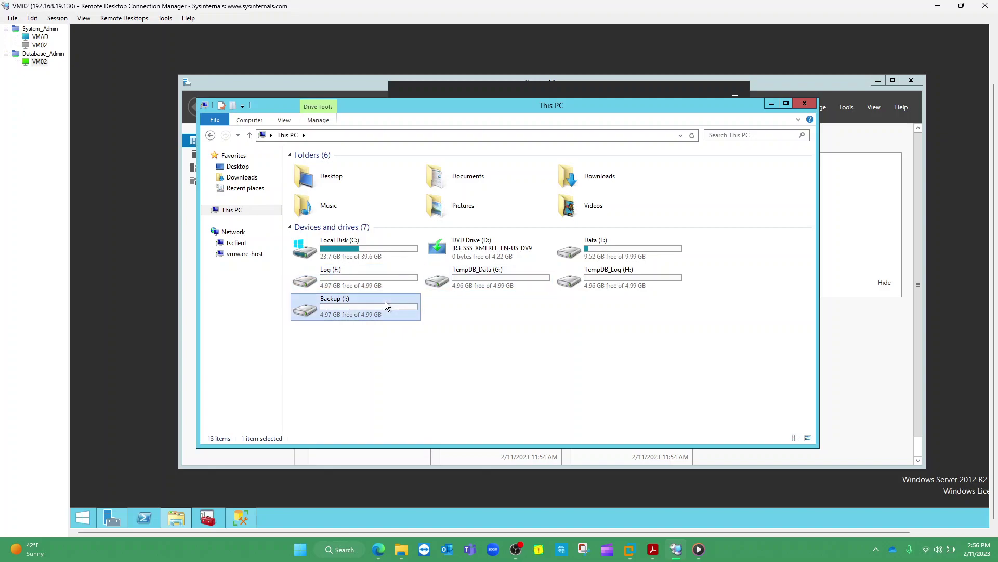
double_click(397, 316)
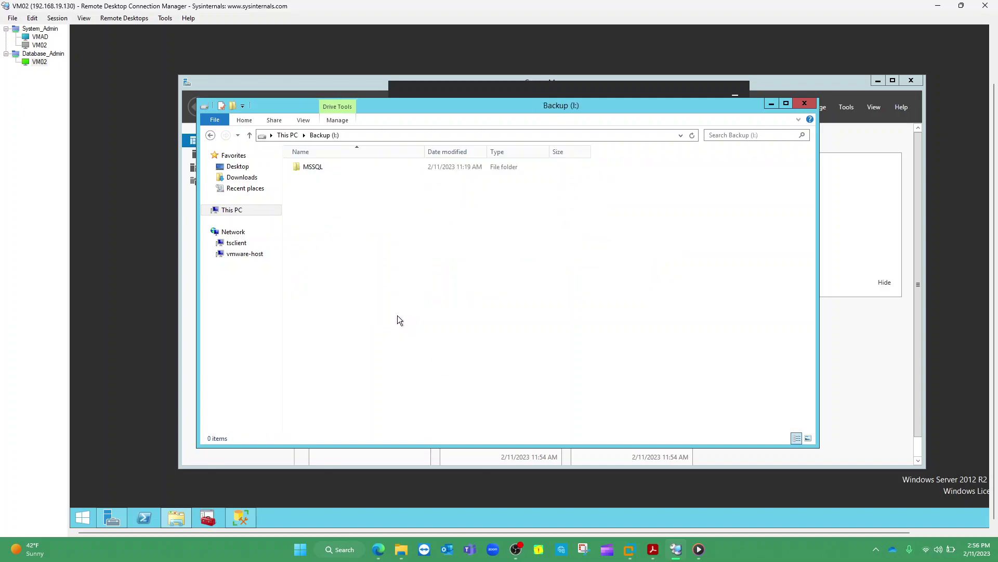
double_click(319, 167)
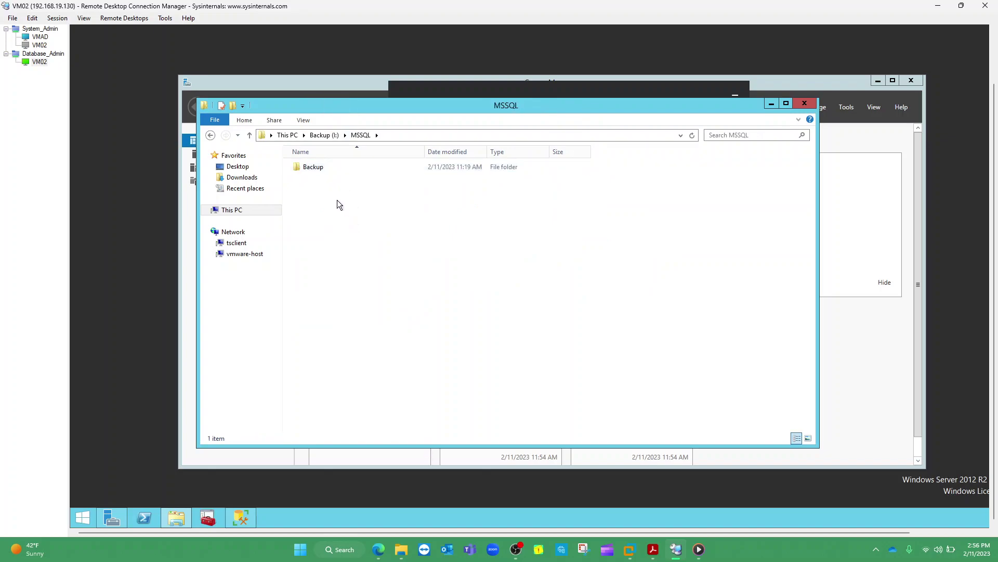
double_click(312, 168)
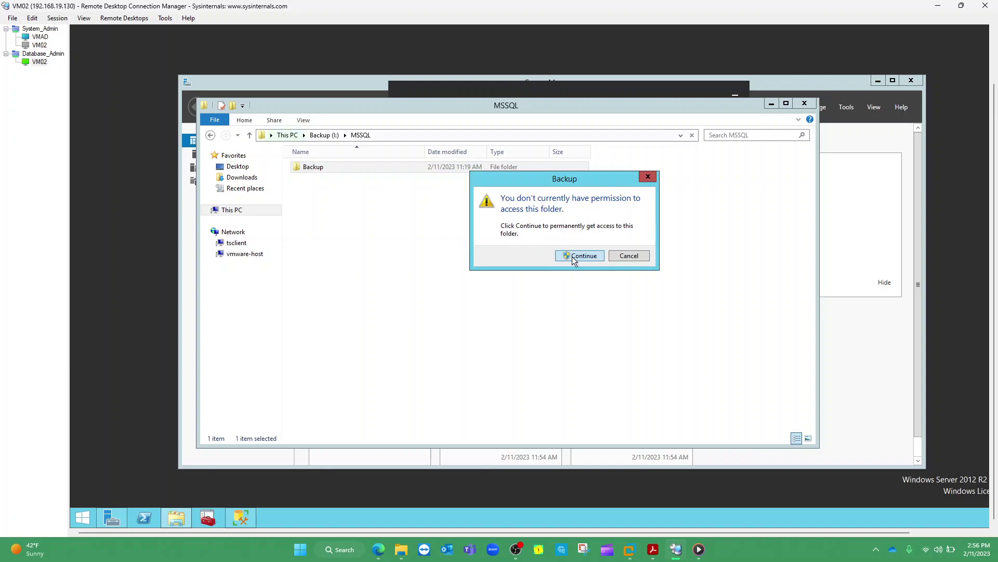
left_click(572, 256)
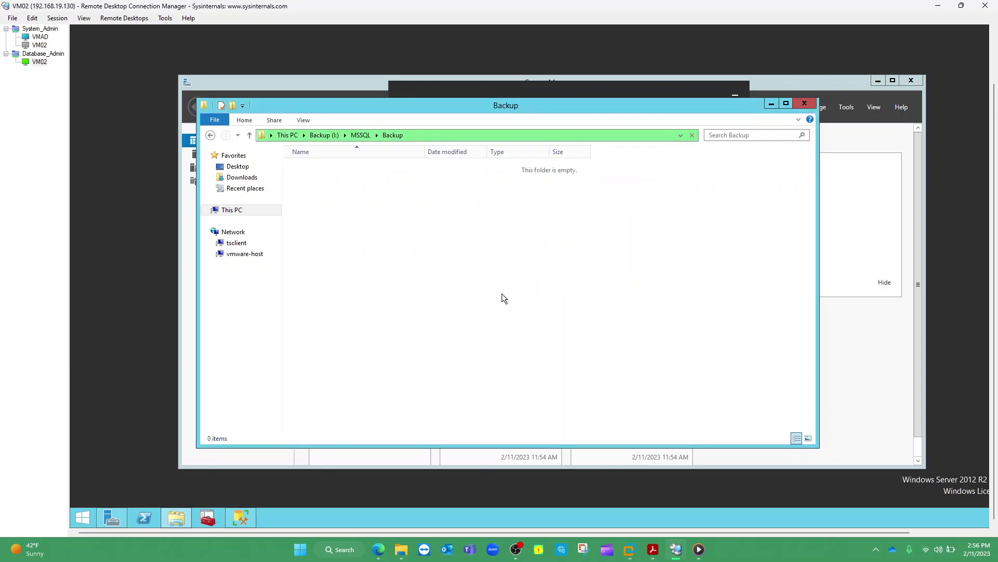
left_click(210, 136)
left_click(211, 136)
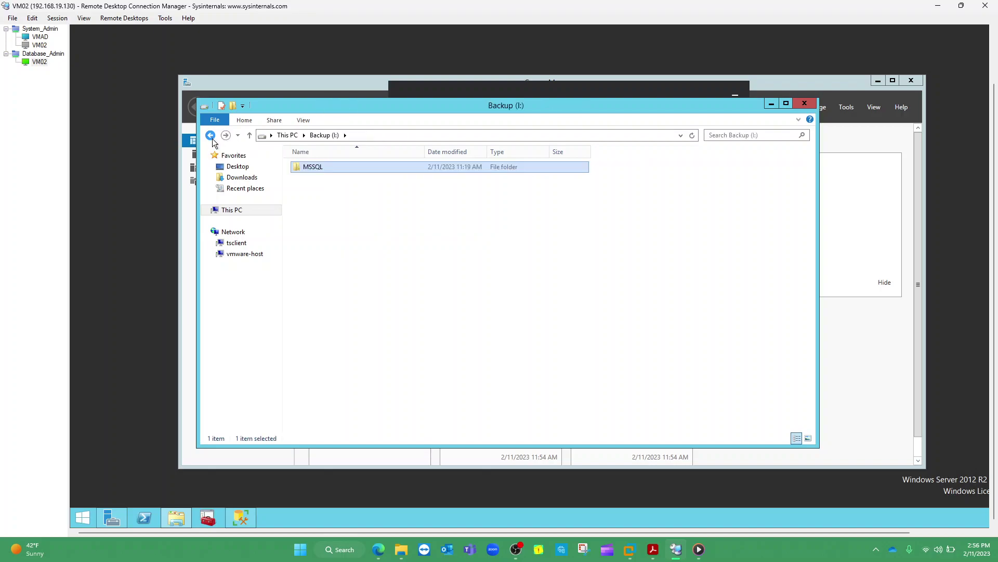
left_click(211, 136)
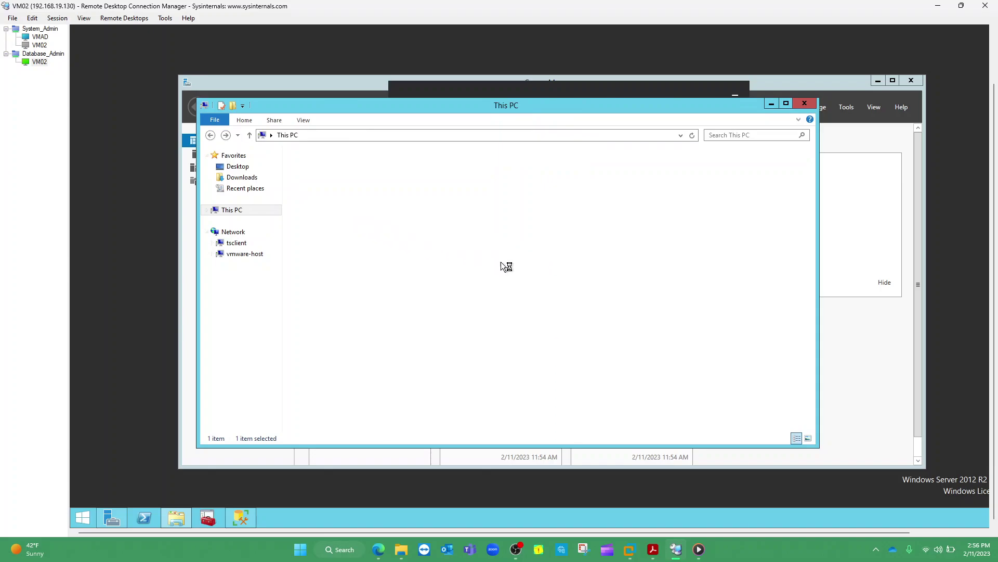
left_click(770, 104)
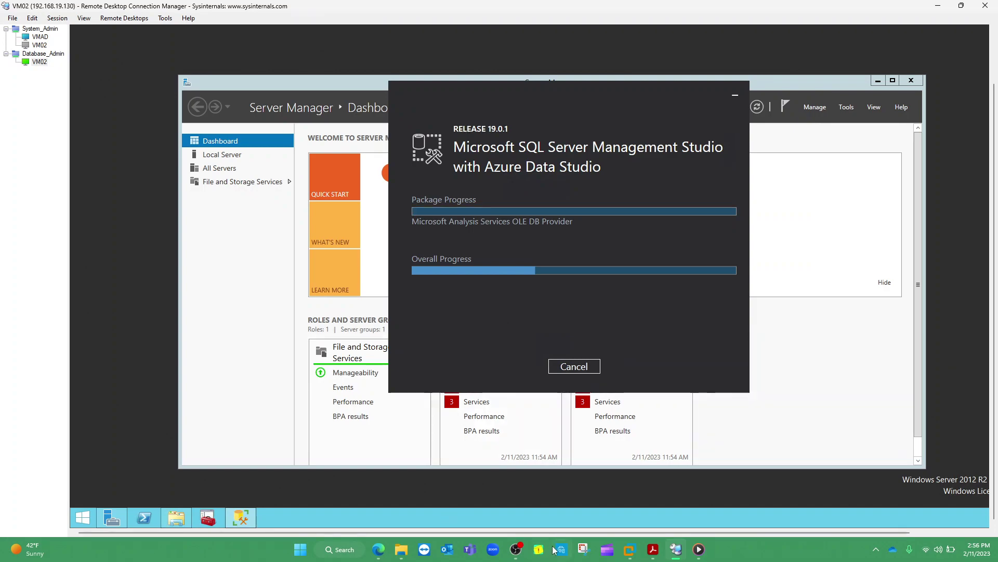
Step: Close the completed SSMS setup and launch SQL Server Management Studio by searching for SSMS
mouse_move(517, 552)
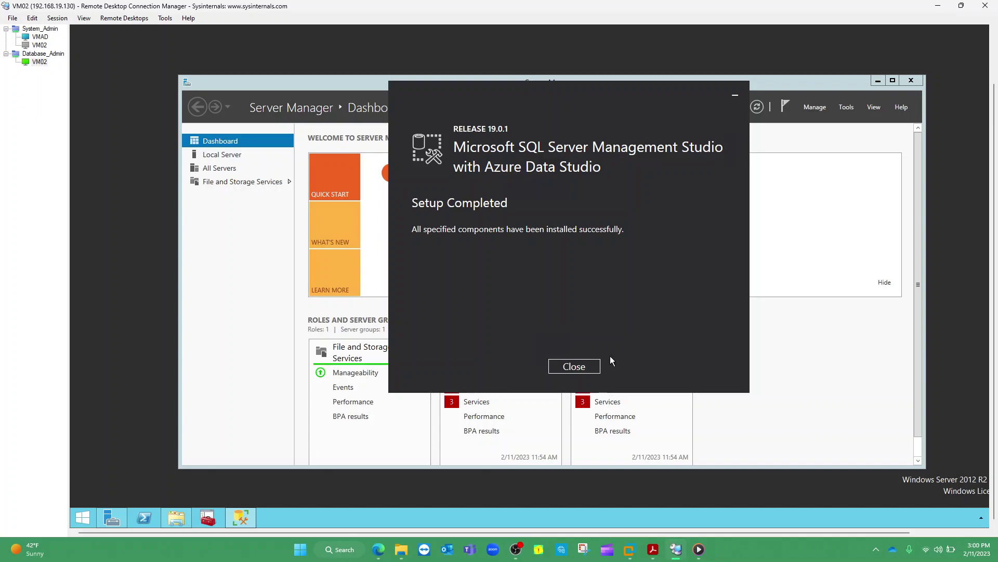
left_click(579, 369)
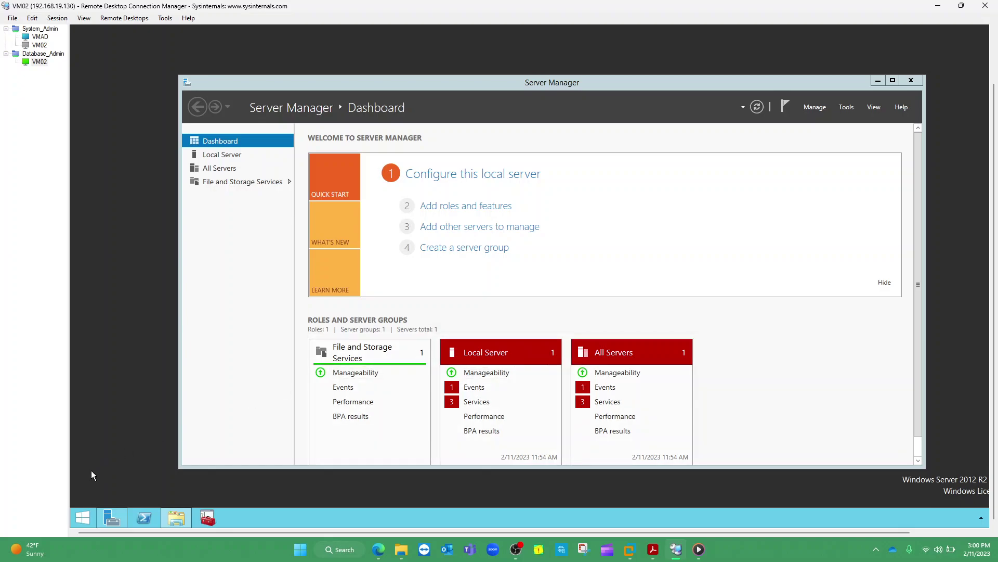
left_click(82, 517)
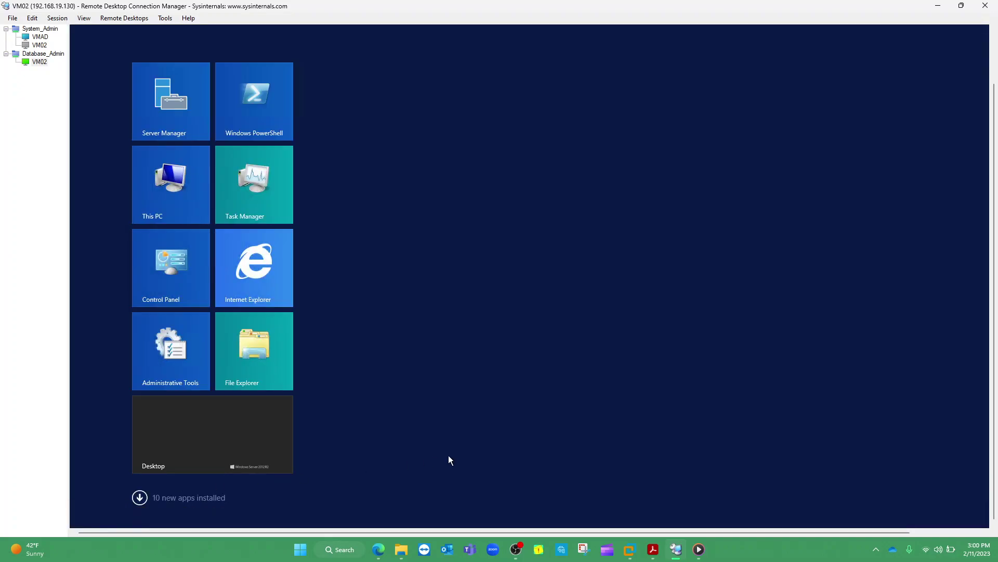
type("SSMS")
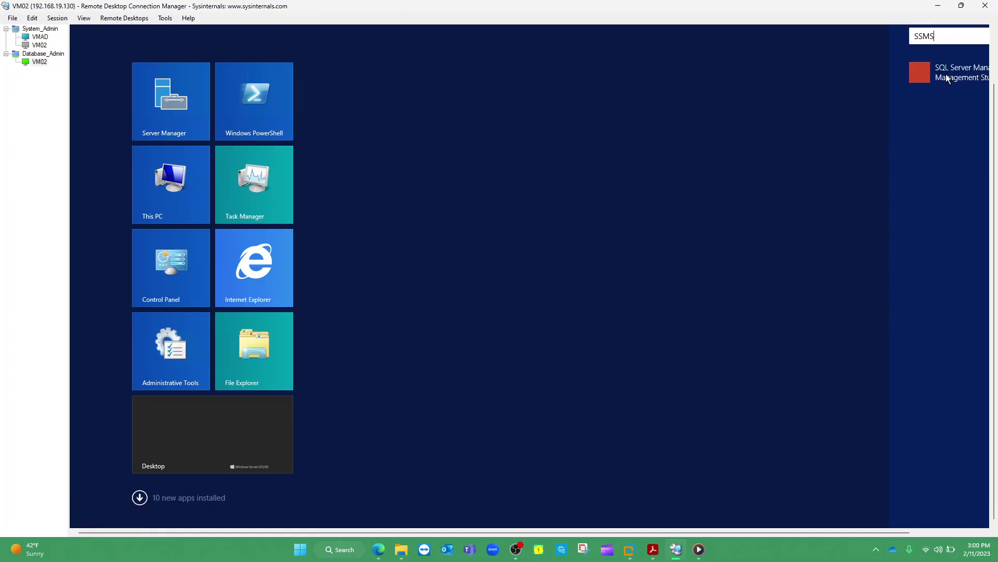
key("Return")
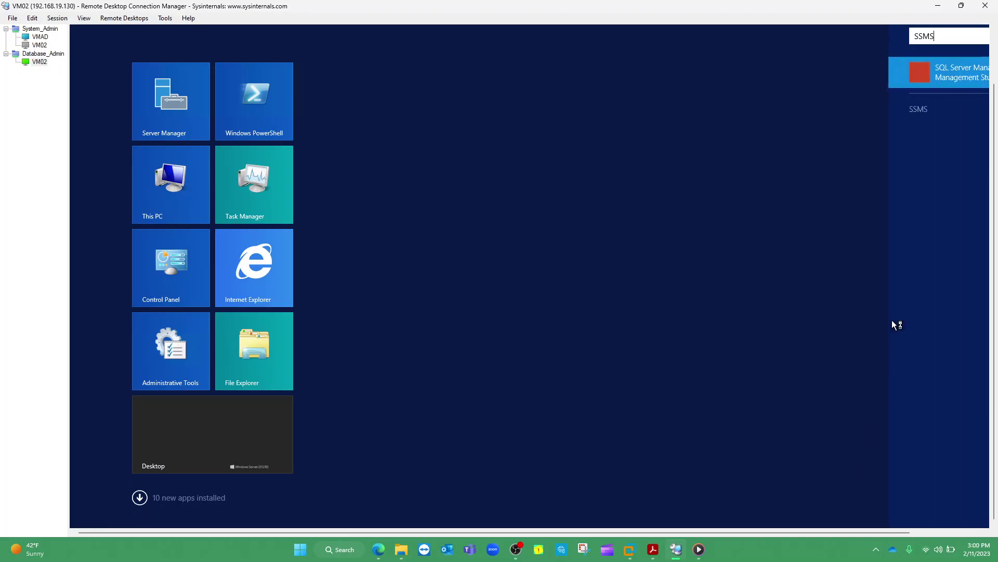
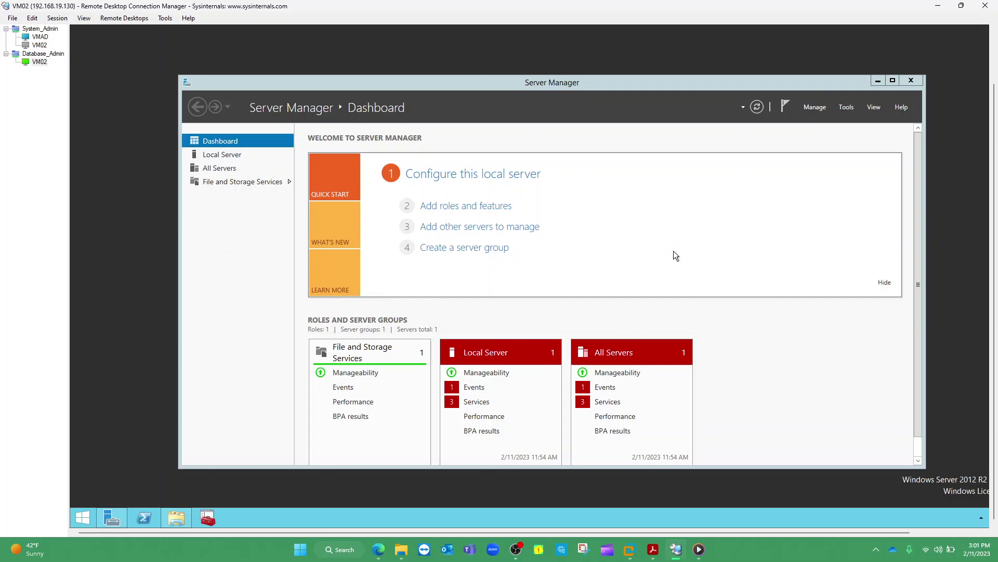
Step: Minimize Server Manager and pin SQL Server Management Studio to the VM02 taskbar
left_click(876, 82)
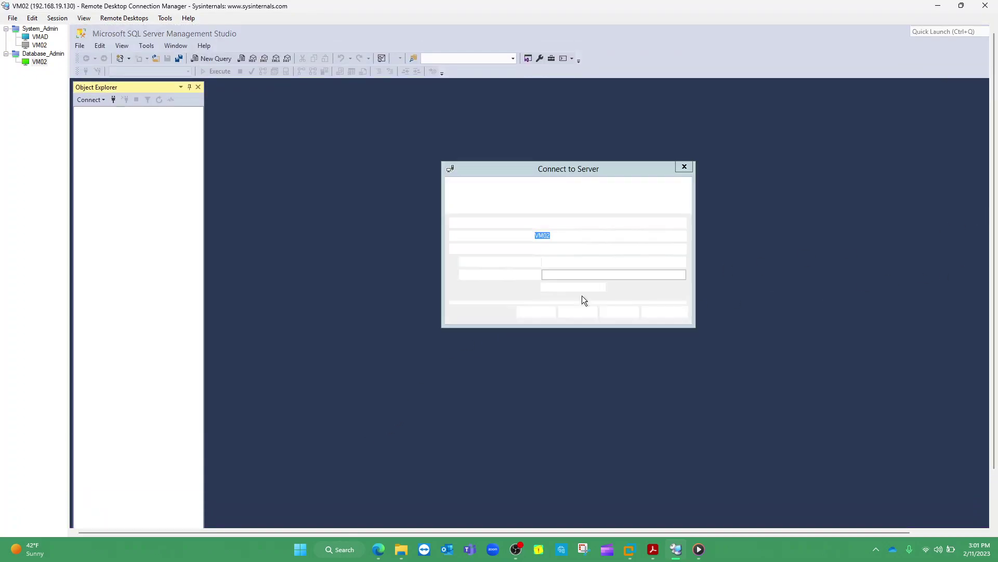
left_click_drag(994, 207, 994, 262)
right_click(238, 514)
left_click(229, 479)
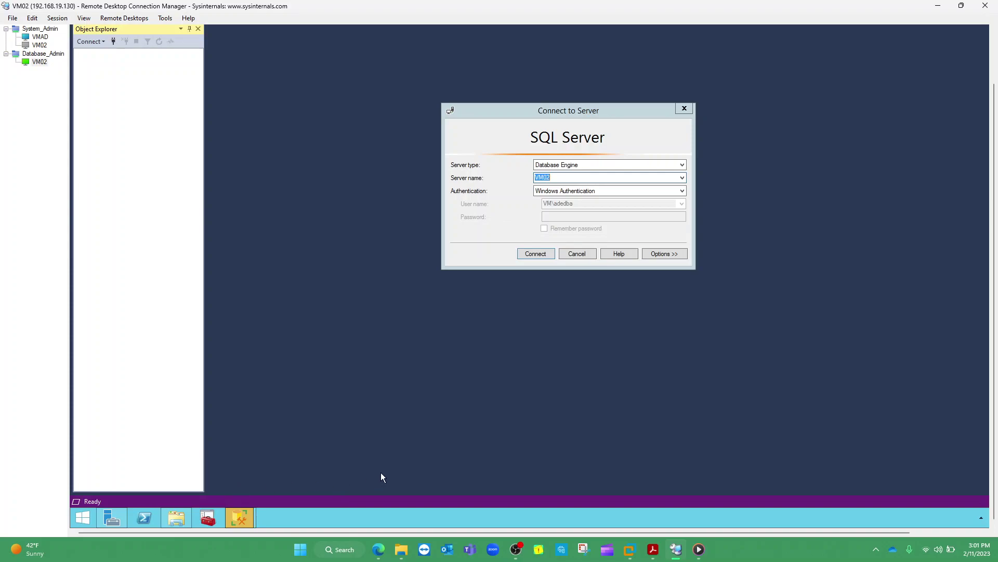
left_click_drag(994, 385, 995, 330)
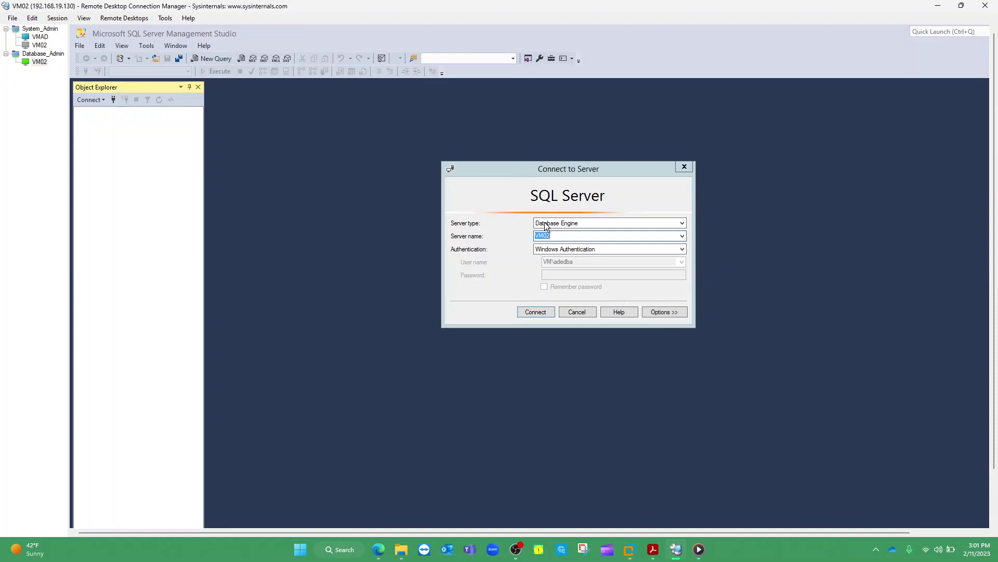
Step: Connect to the Database Engine on VM02 with Windows Authentication and widen Object Explorer
left_click(565, 225)
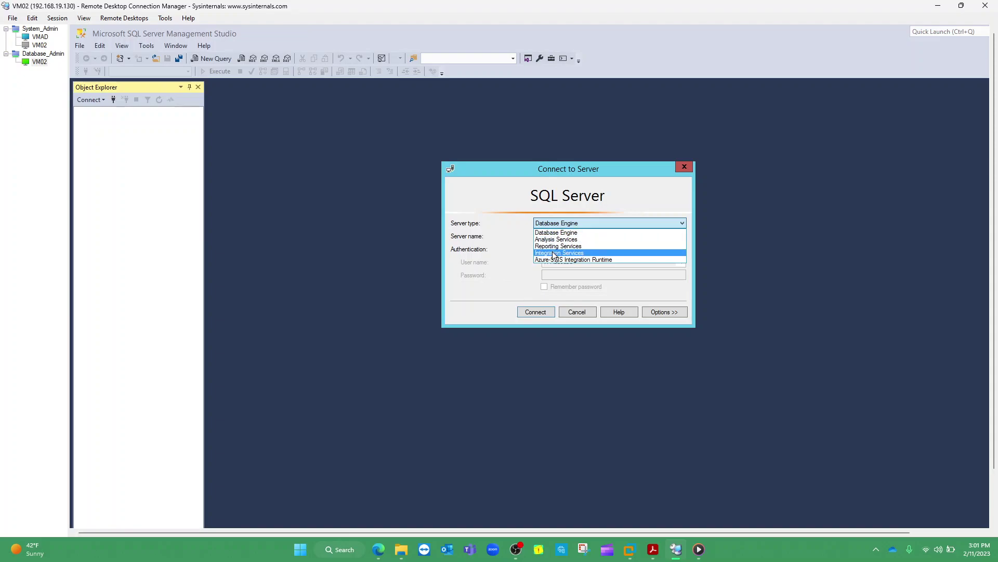
left_click(544, 233)
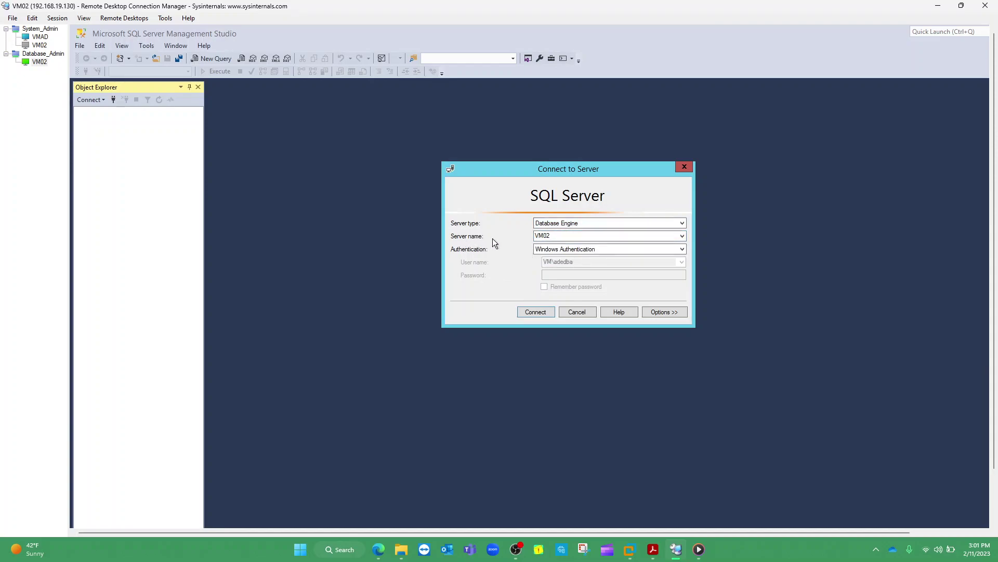
left_click(550, 253)
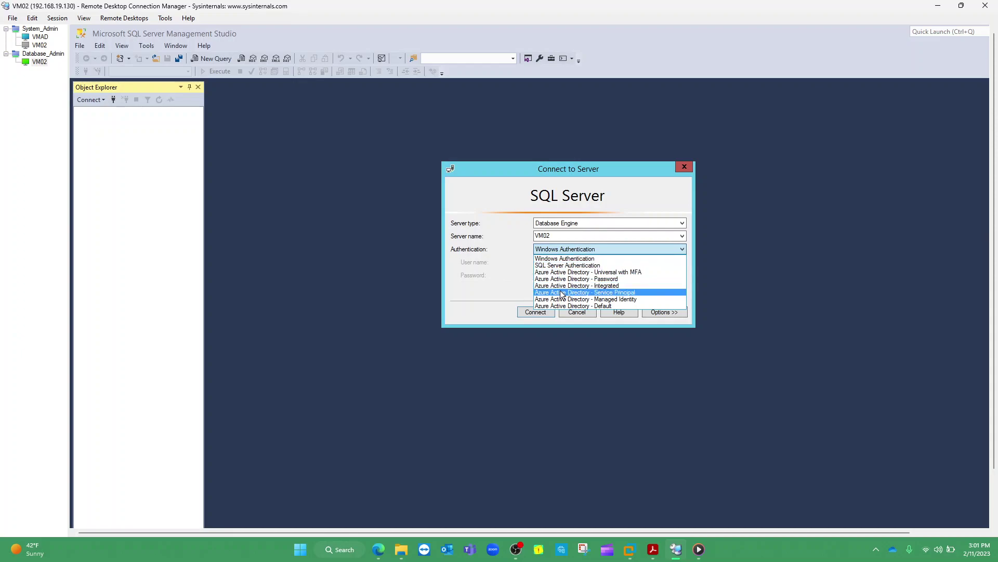
left_click(561, 258)
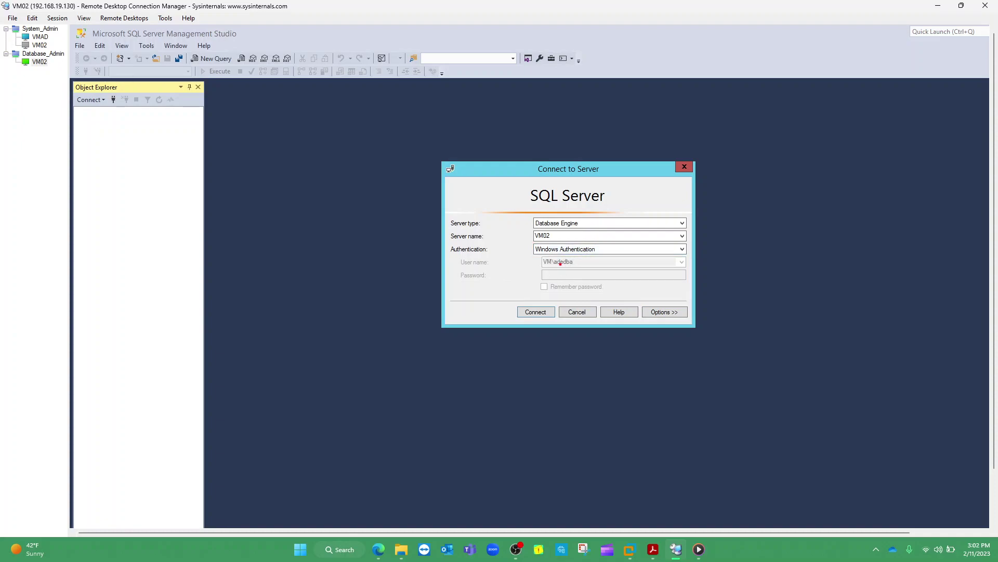
mouse_move(579, 257)
left_mouse_down()
mouse_move(526, 263)
mouse_move(582, 270)
mouse_move(581, 259)
left_mouse_up()
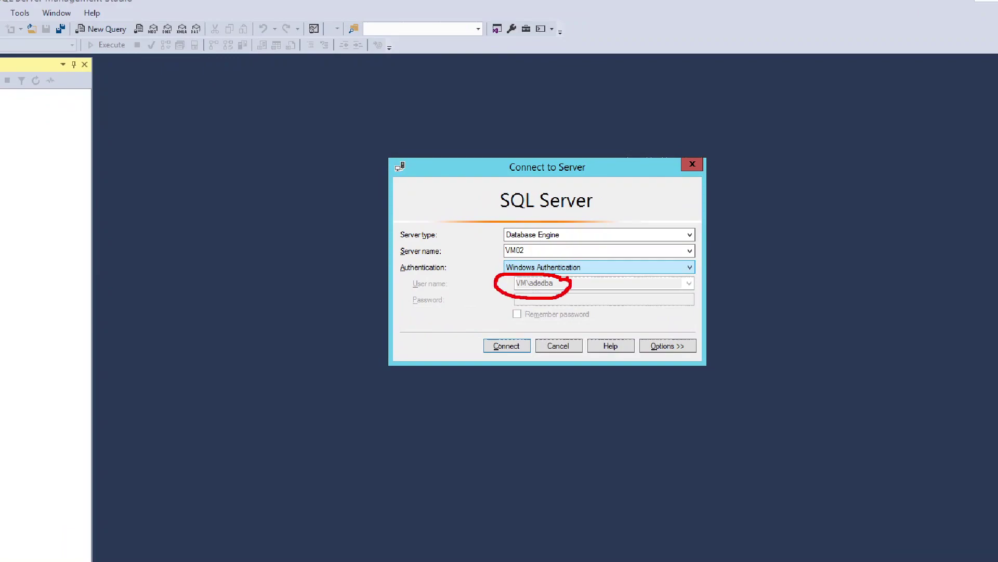
left_click_drag(516, 288, 553, 289)
key("Escape")
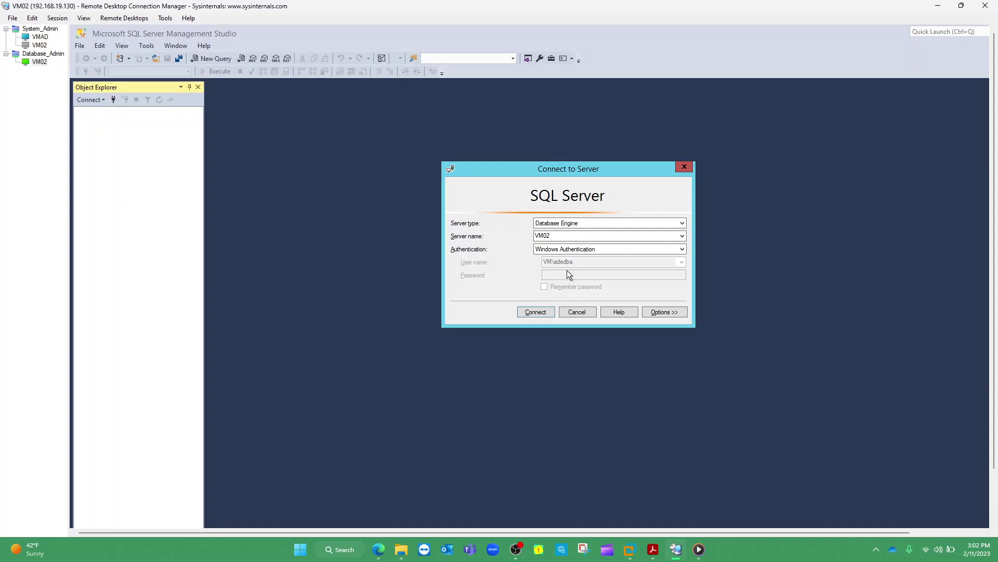
left_click(533, 313)
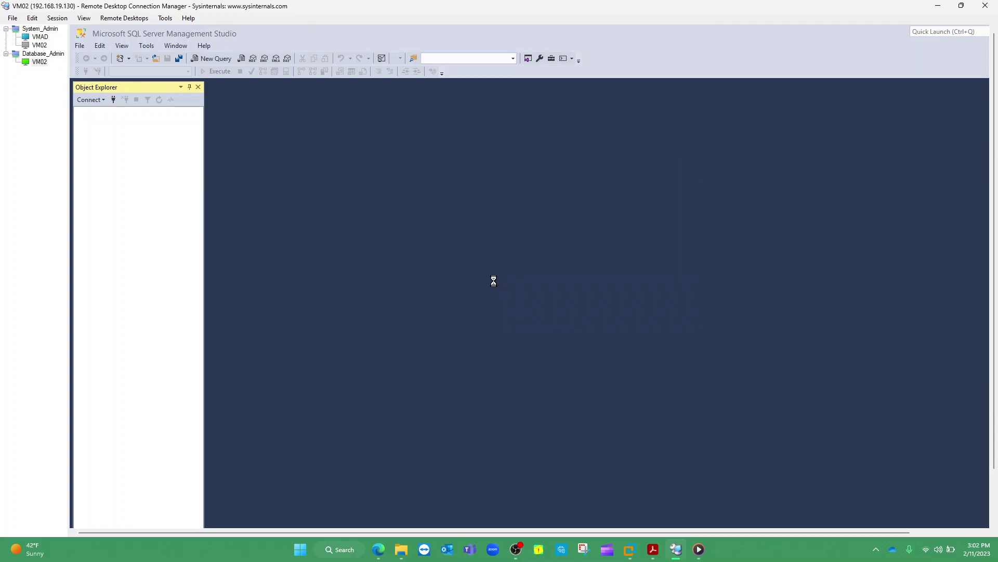
left_click_drag(206, 187, 269, 200)
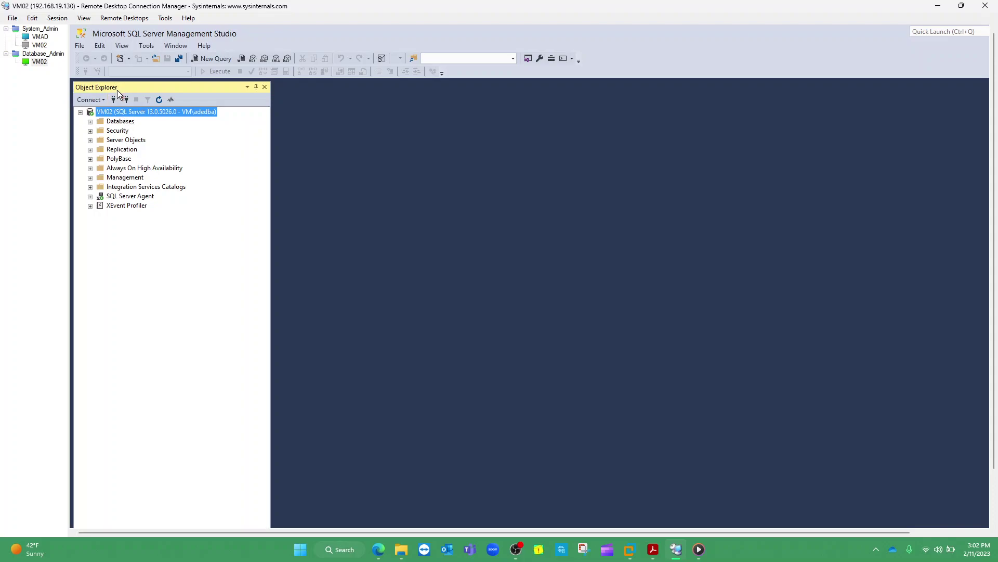
left_click_drag(114, 89, 117, 102)
mouse_move(89, 92)
left_mouse_down()
mouse_move(72, 94)
mouse_move(87, 110)
mouse_move(103, 104)
mouse_move(92, 92)
left_mouse_up()
Step: Connect to the Database Engine on VM02 a second time using SQL Server Authentication with login sa and the account password
left_click(103, 100)
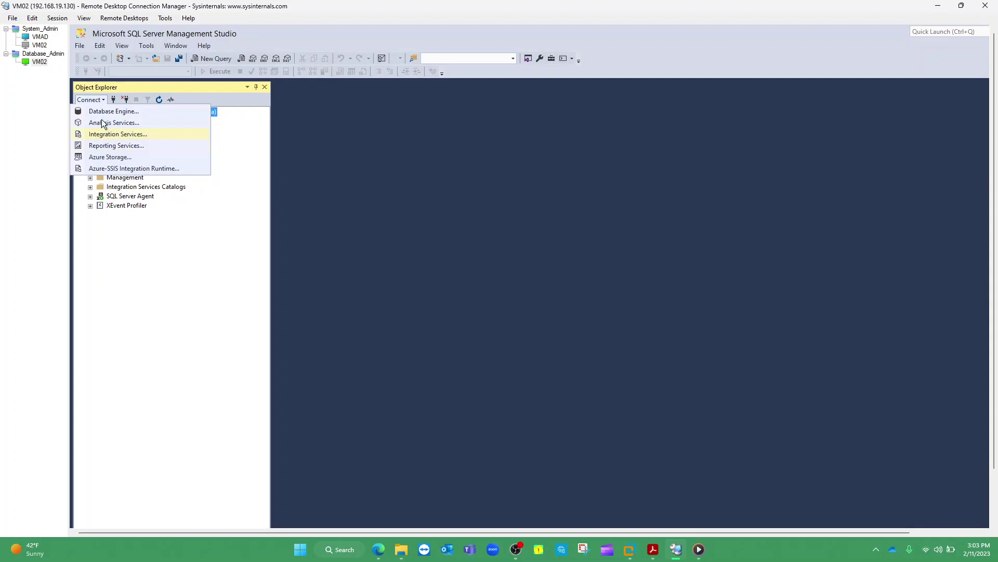
left_click(112, 102)
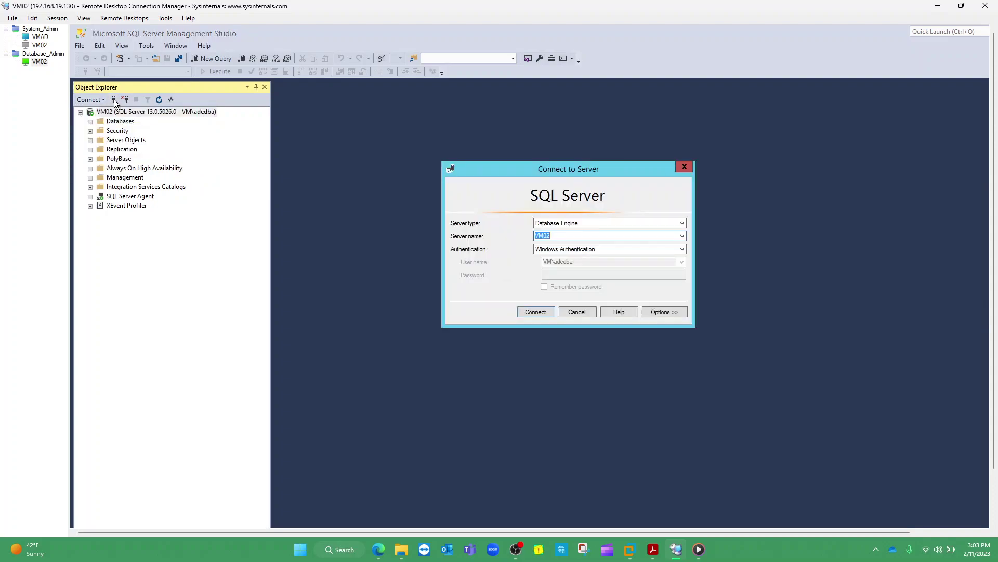
left_click(576, 250)
left_click(580, 265)
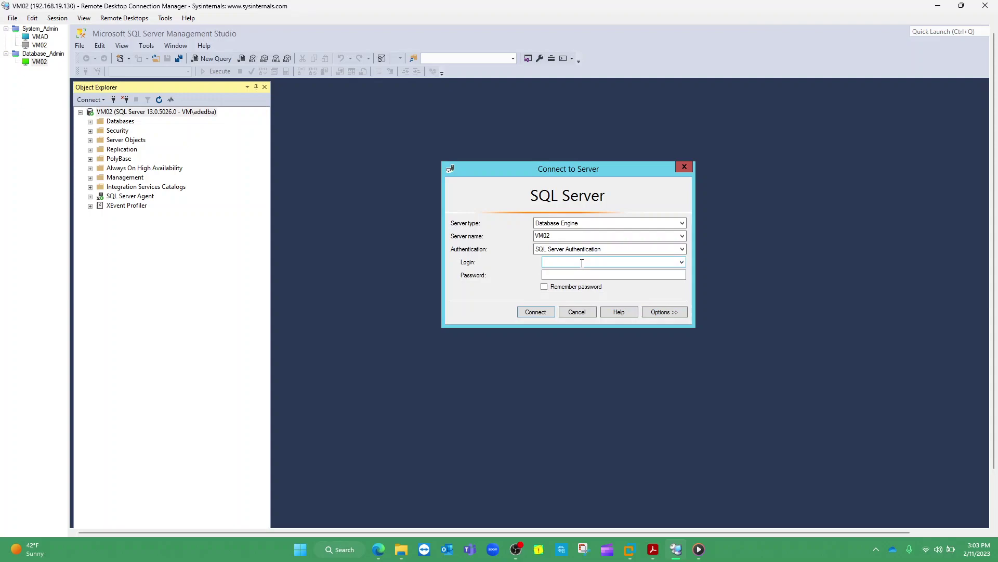
left_click(580, 262)
type("sa")
left_click(550, 274)
type("***")
left_click(535, 312)
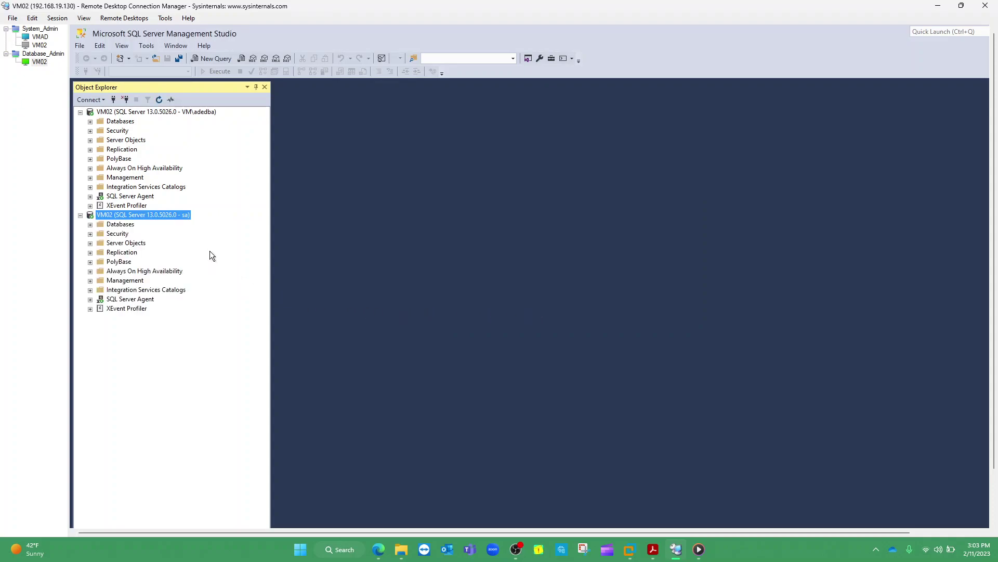
mouse_move(93, 101)
left_mouse_down()
mouse_move(85, 105)
mouse_move(104, 119)
mouse_move(113, 106)
mouse_move(96, 102)
left_mouse_up()
mouse_move(108, 206)
left_mouse_down()
mouse_move(89, 211)
mouse_move(118, 223)
mouse_move(110, 199)
left_mouse_up()
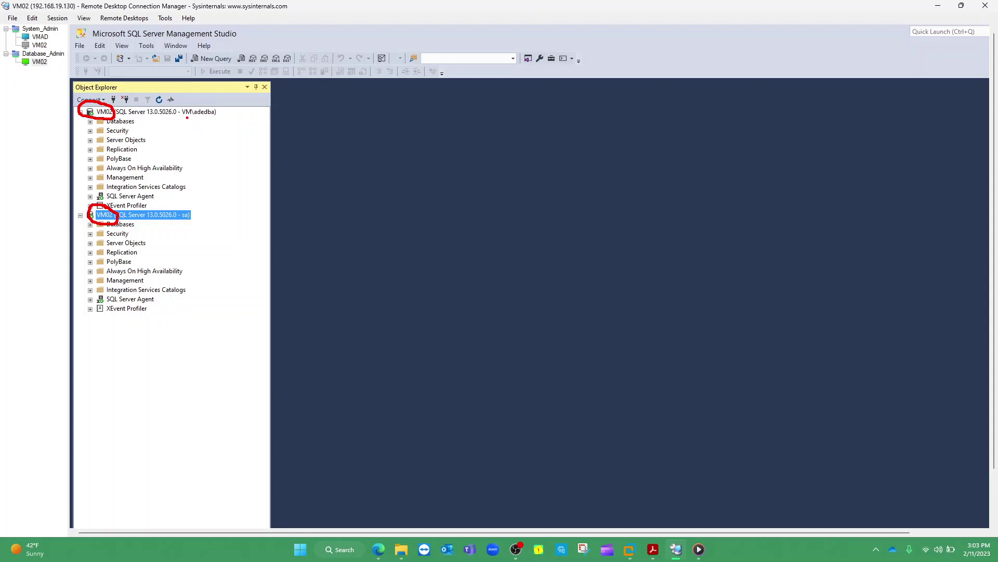
mouse_move(178, 118)
left_mouse_down()
mouse_move(243, 116)
mouse_move(275, 136)
mouse_move(306, 138)
mouse_move(317, 125)
mouse_move(341, 134)
left_mouse_up()
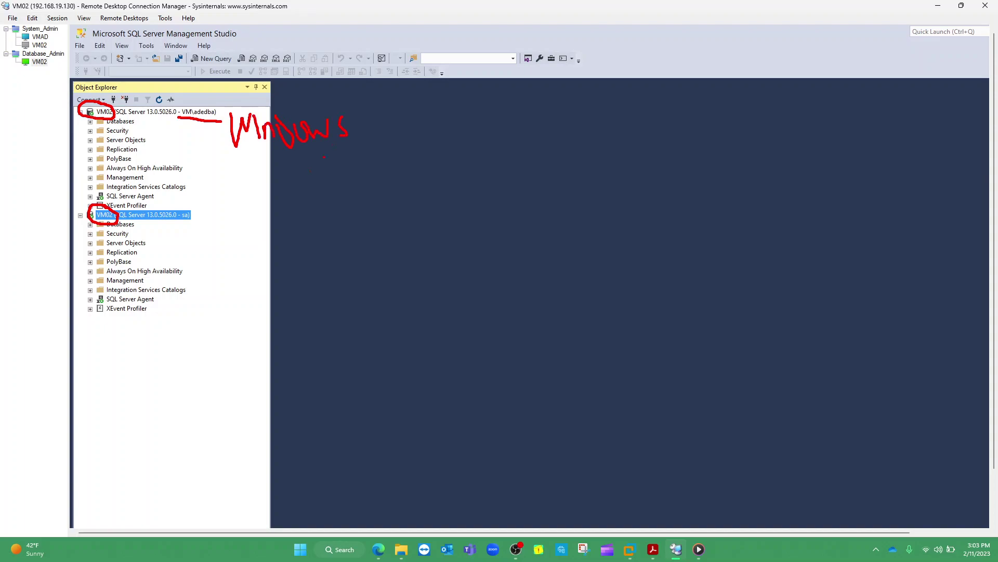
mouse_move(197, 204)
left_mouse_down()
mouse_move(189, 205)
mouse_move(196, 226)
mouse_move(196, 202)
left_mouse_up()
mouse_move(220, 233)
left_mouse_down()
mouse_move(219, 257)
mouse_move(195, 259)
left_mouse_up()
mouse_move(249, 237)
left_mouse_down()
mouse_move(245, 253)
mouse_move(244, 224)
mouse_move(263, 253)
left_mouse_up()
mouse_move(259, 254)
left_mouse_down()
mouse_move(268, 264)
mouse_move(295, 250)
left_mouse_up()
left_click(333, 221)
mouse_move(342, 222)
left_mouse_down()
mouse_move(365, 237)
mouse_move(424, 232)
left_mouse_up()
mouse_move(473, 205)
left_mouse_down()
mouse_move(514, 240)
mouse_move(550, 225)
mouse_move(567, 234)
left_mouse_up()
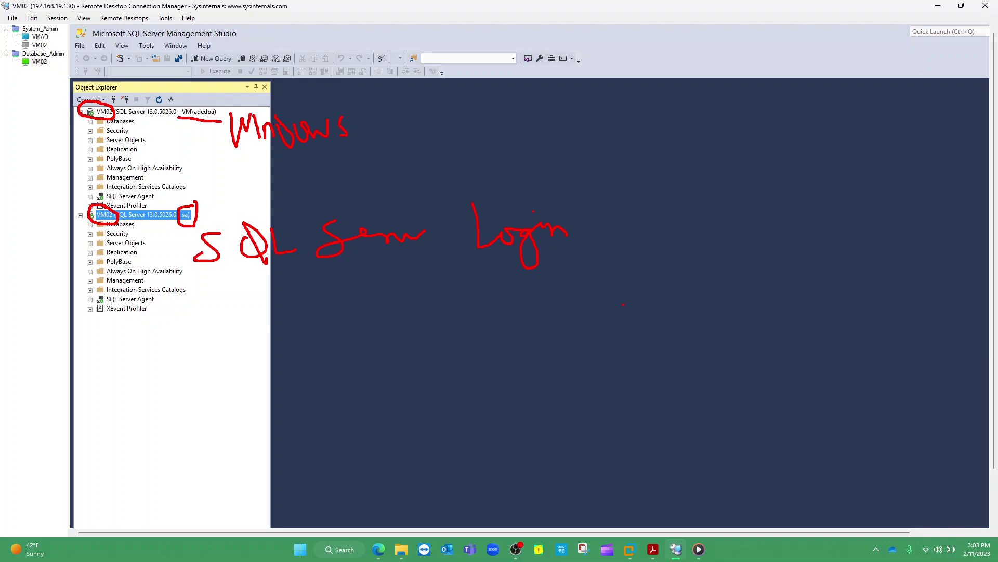
mouse_move(15, 71)
left_mouse_down()
mouse_move(56, 66)
mouse_move(24, 50)
mouse_move(17, 72)
left_mouse_up()
left_click_drag(11, 83, 49, 81)
left_click_drag(1, 109, 13, 109)
mouse_move(17, 106)
left_mouse_down()
mouse_move(20, 116)
mouse_move(49, 115)
left_mouse_up()
left_click(48, 97)
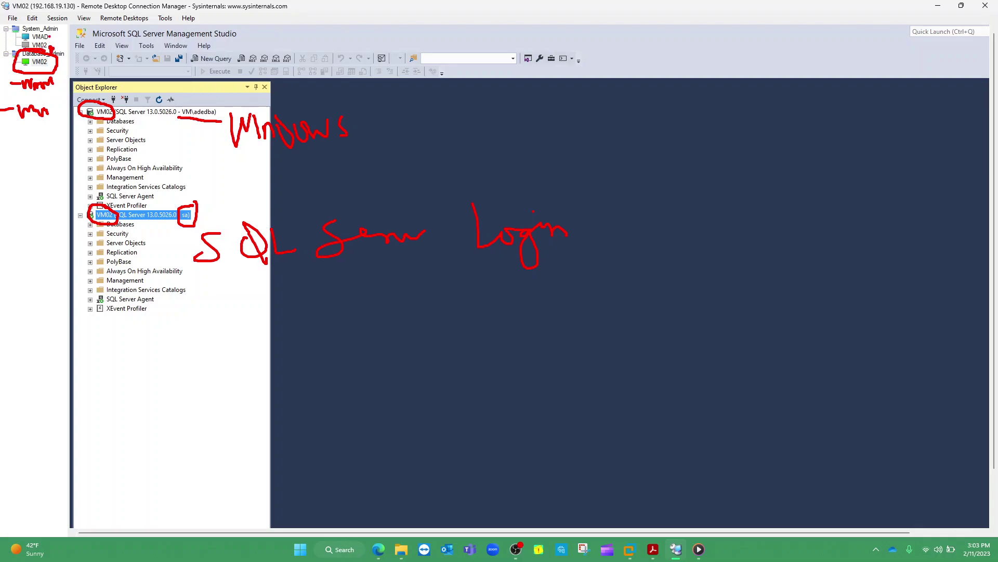
mouse_move(59, 27)
left_mouse_down()
mouse_move(26, 17)
mouse_move(10, 42)
mouse_move(44, 55)
mouse_move(65, 41)
mouse_move(52, 26)
left_mouse_up()
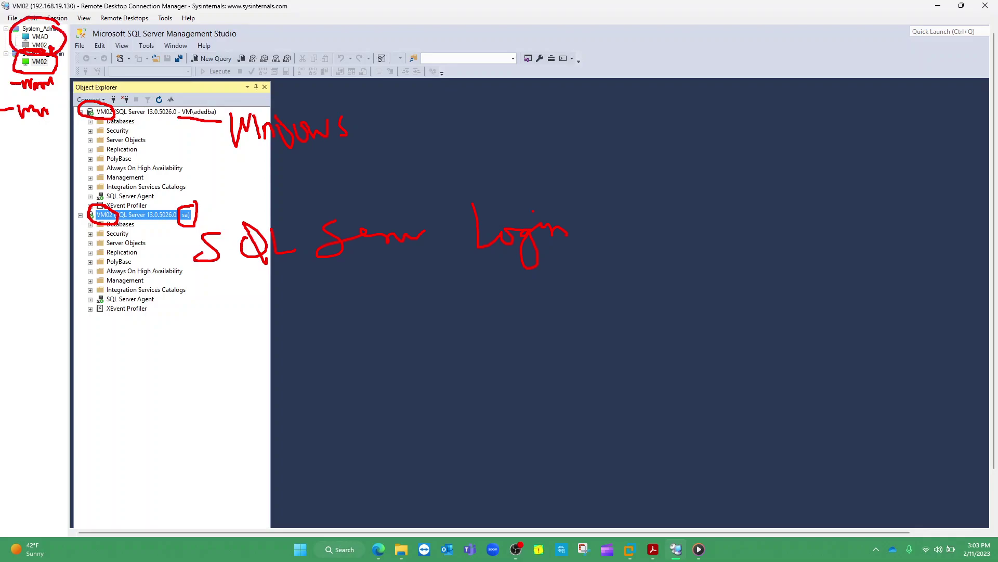